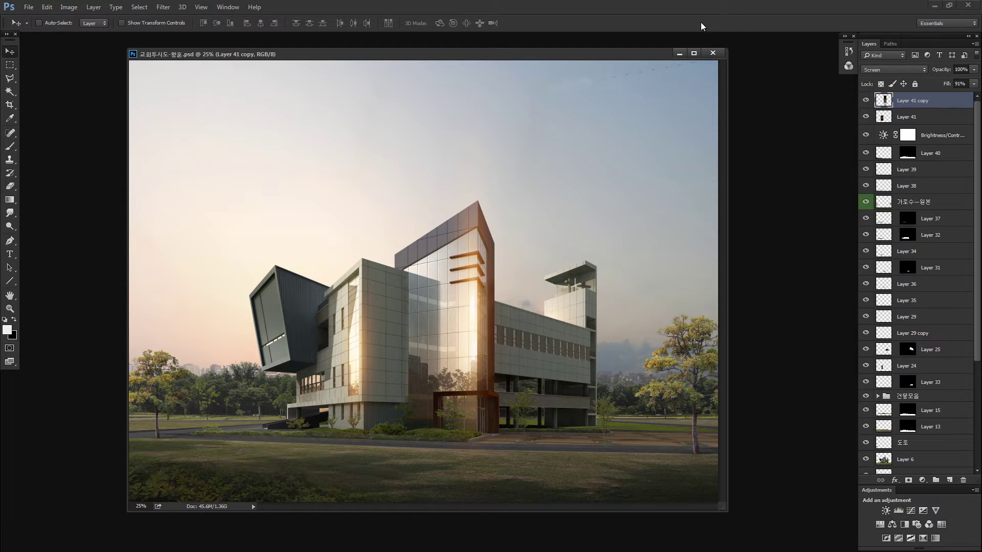
Put the church rendering aside and mark out the palace building in img_joseon_wooden_24.jpg with a rectangular selection.
key("ctrl+w")
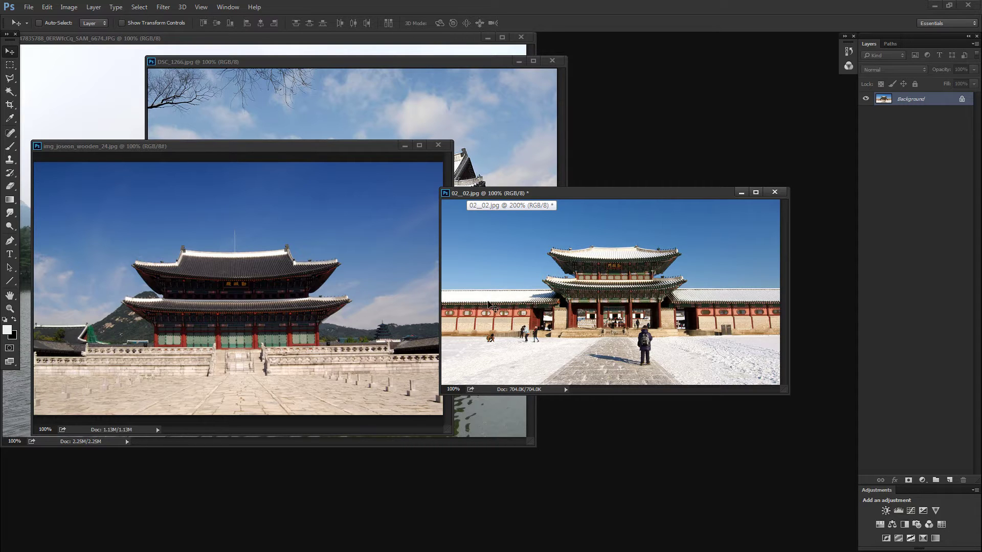
key("z")
scroll(543, 295, "down", 1)
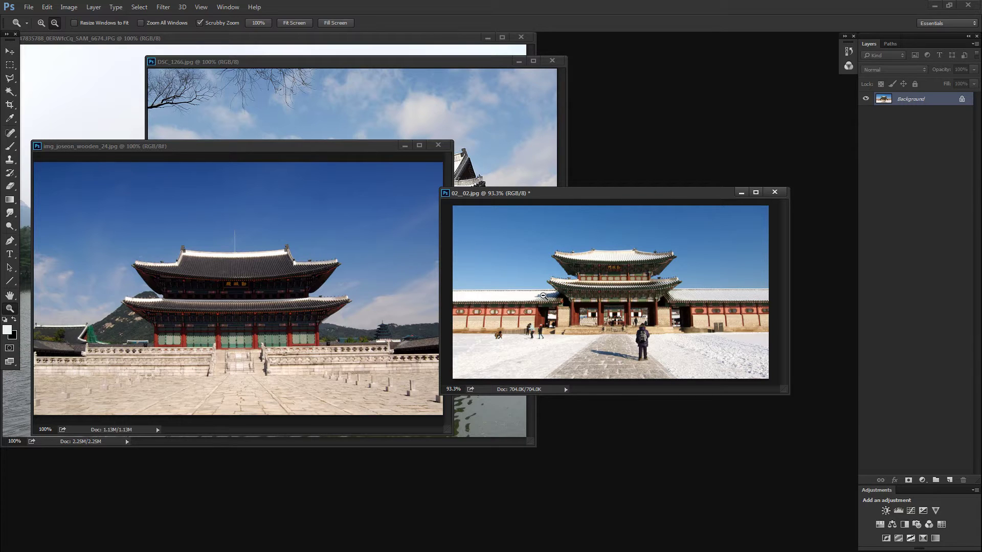
key("m")
left_click(323, 379)
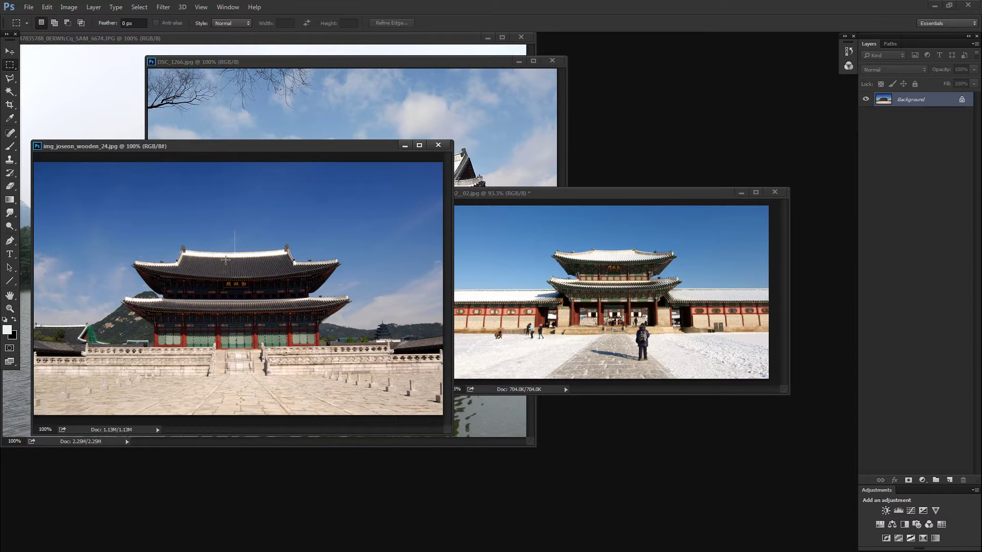
left_click_drag(199, 244, 354, 389)
left_click_drag(304, 349, 271, 346)
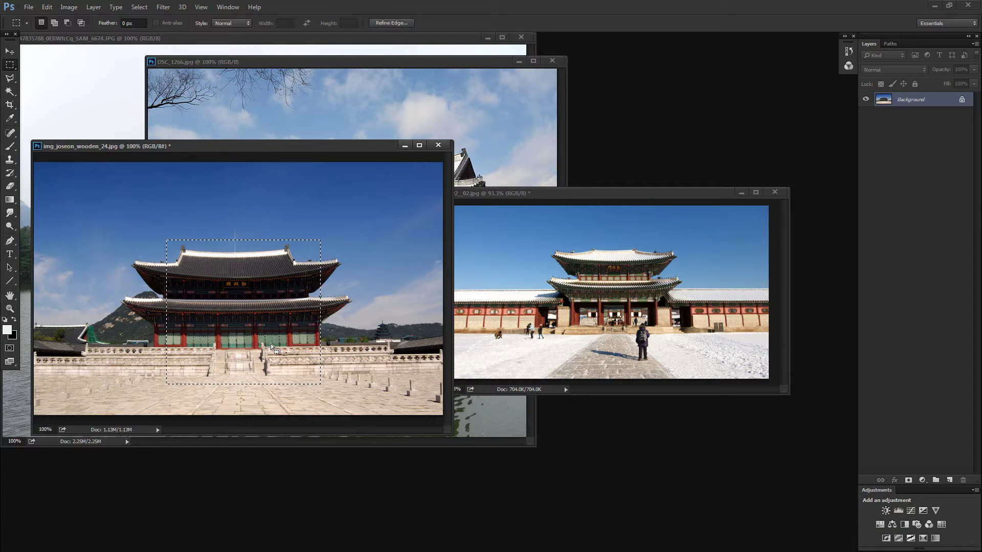
Mark out the snowy palace gate in 02__02.jpg with a rectangular selection to compare it with the snow-free palace photo.
left_click(592, 324)
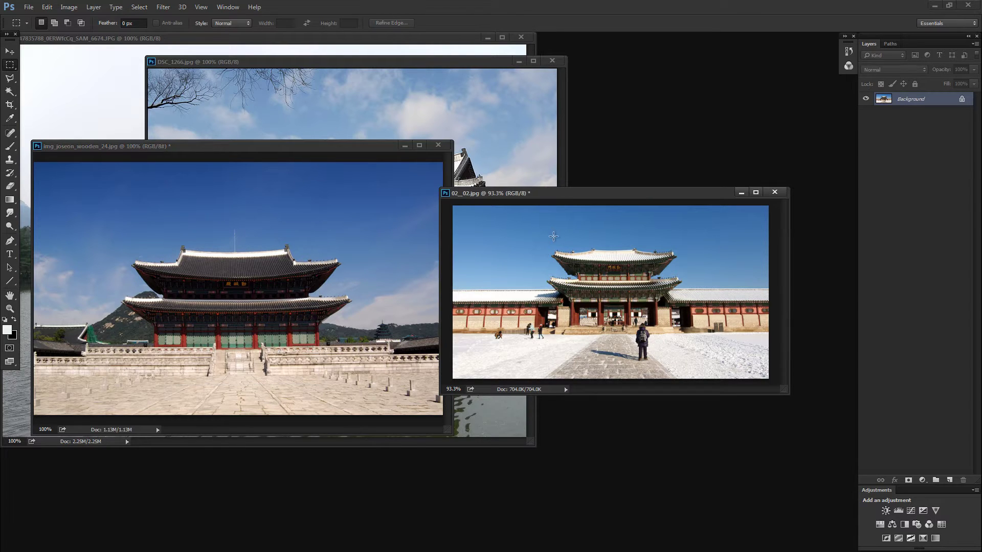
mouse_move(552, 233)
left_mouse_down()
mouse_move(678, 326)
mouse_move(678, 357)
left_mouse_up()
left_click_drag(537, 234, 700, 355)
left_click(564, 299)
Close img_joseon_wooden_24.jpg and 02__02.jpg without saving changes.
left_click(437, 146)
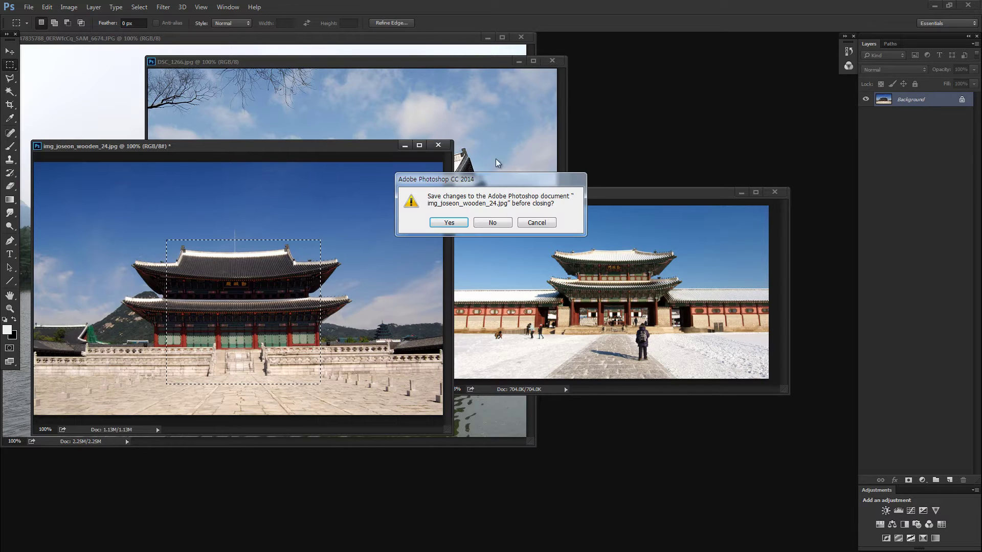
left_click(492, 223)
left_click(775, 193)
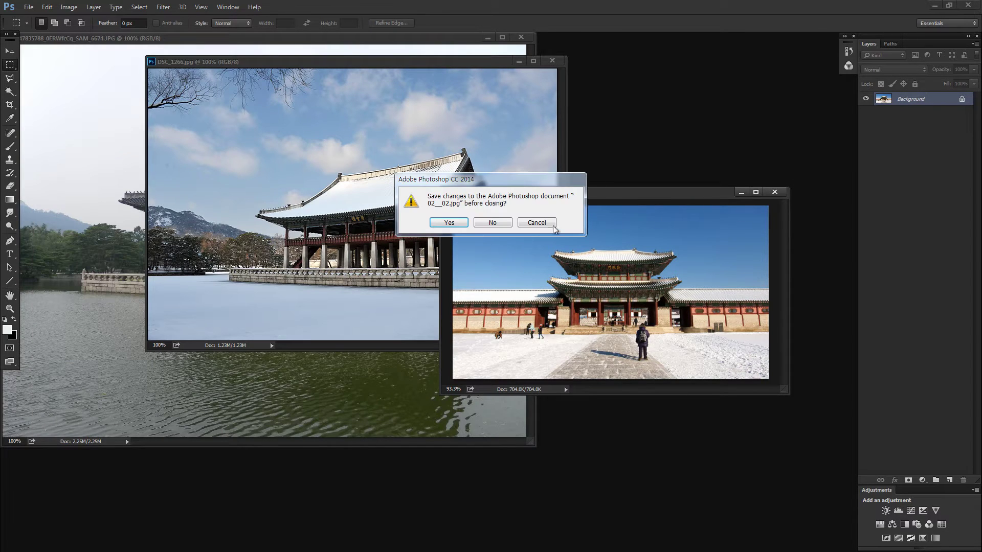
left_click(493, 222)
Move DSC_1266.jpg beside the summer pavilion photo and mark out its snowy background trees and bare branches with rectangular selections.
left_click_drag(358, 65, 594, 101)
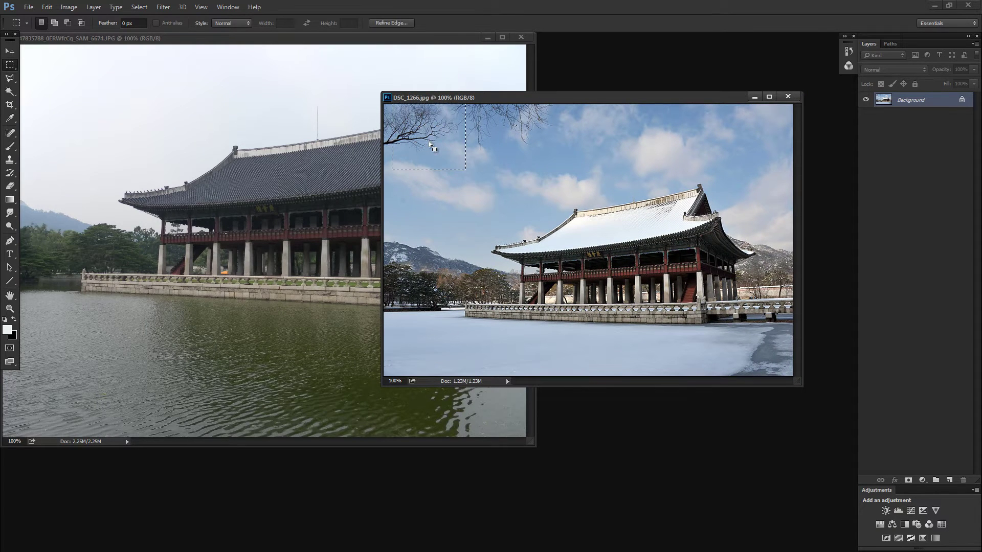
left_click_drag(402, 265, 460, 315)
left_click_drag(471, 268, 528, 314)
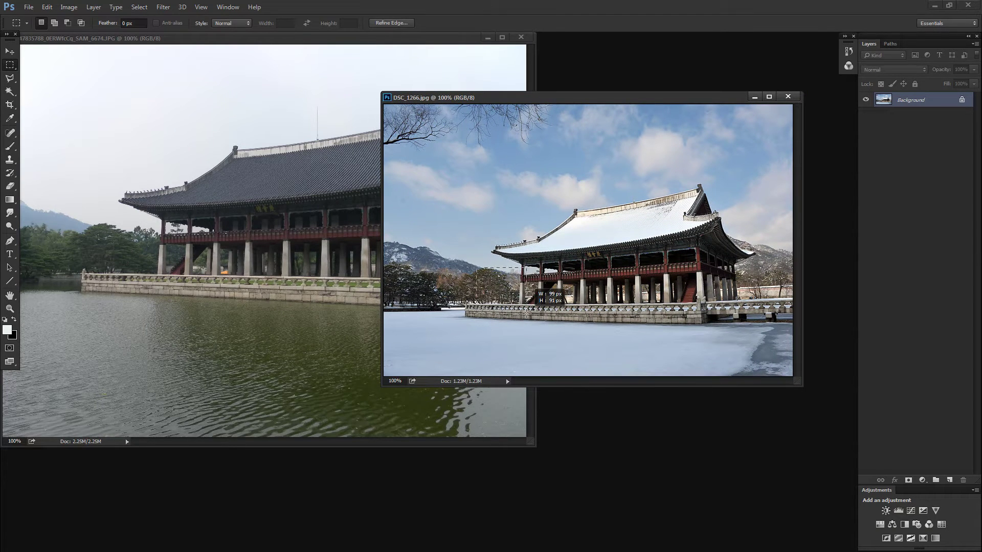
left_click_drag(420, 267, 478, 314)
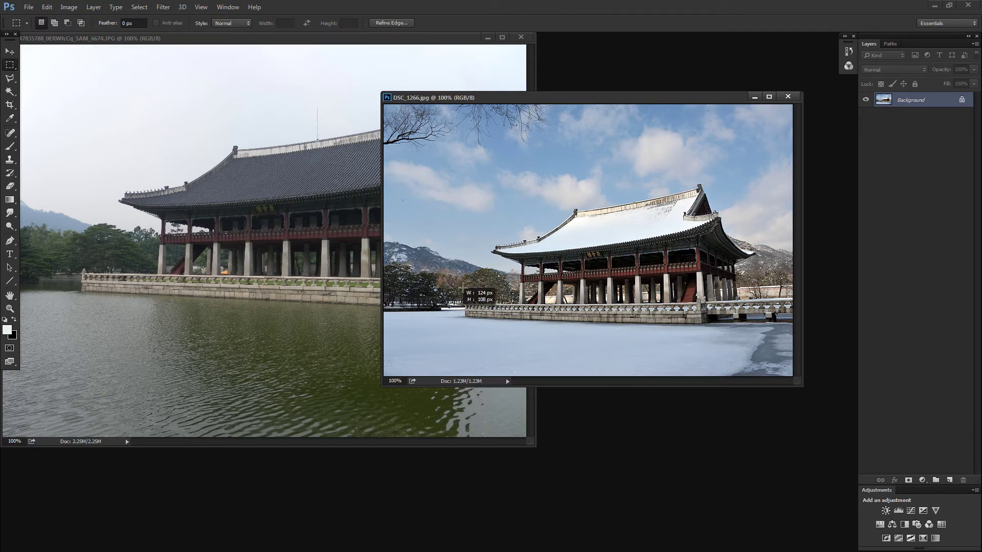
left_click(475, 270)
left_click_drag(537, 168, 434, 82)
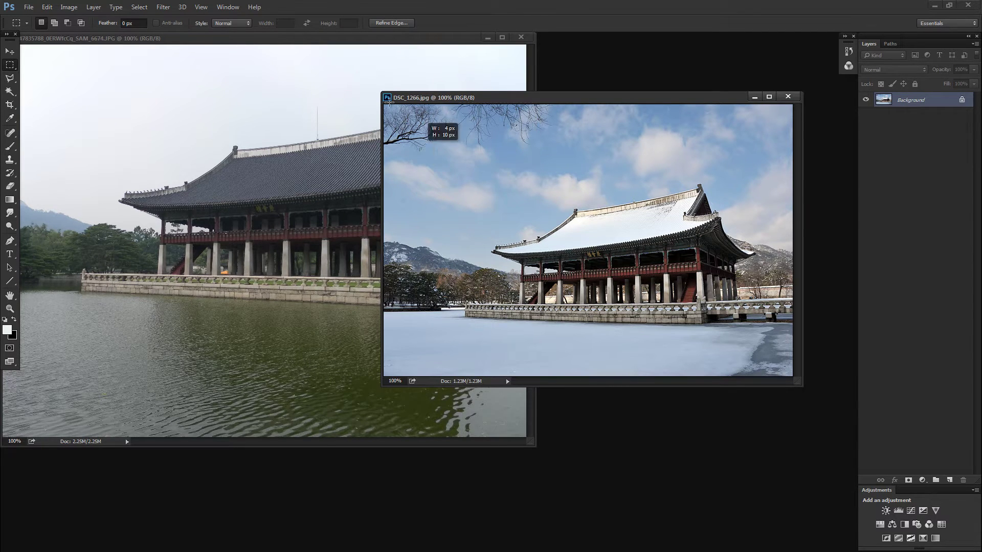
left_click_drag(769, 288, 806, 278)
Examine the trees and hills behind the stone bridge close up in both the snowy and the summer pavilion photos.
key("z")
left_click_drag(738, 294, 583, 247)
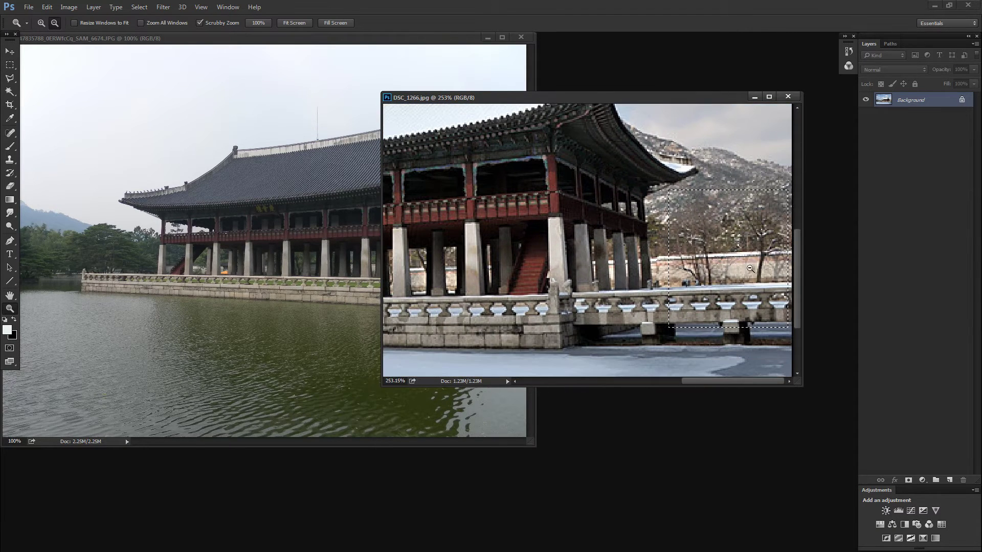
left_click(366, 283)
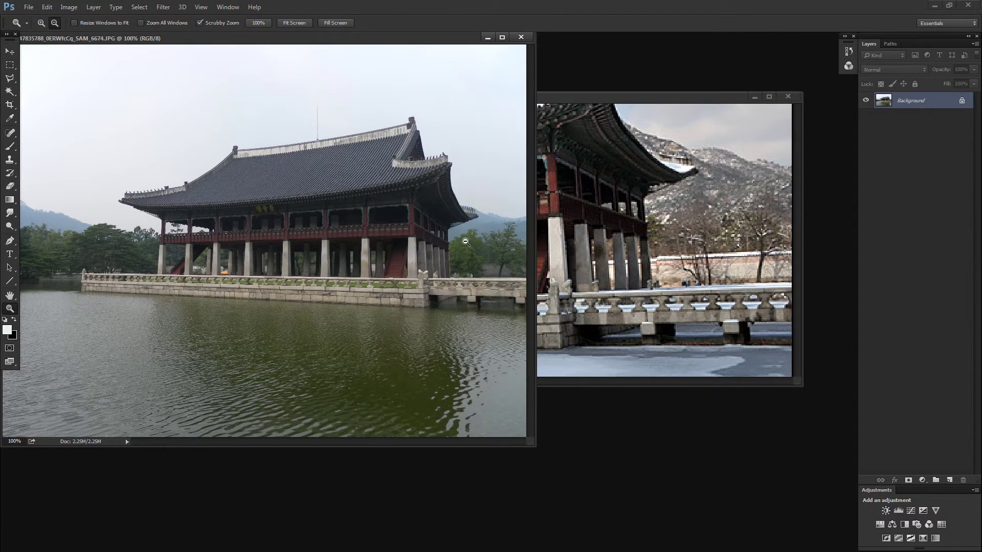
left_click_drag(468, 244, 238, 257)
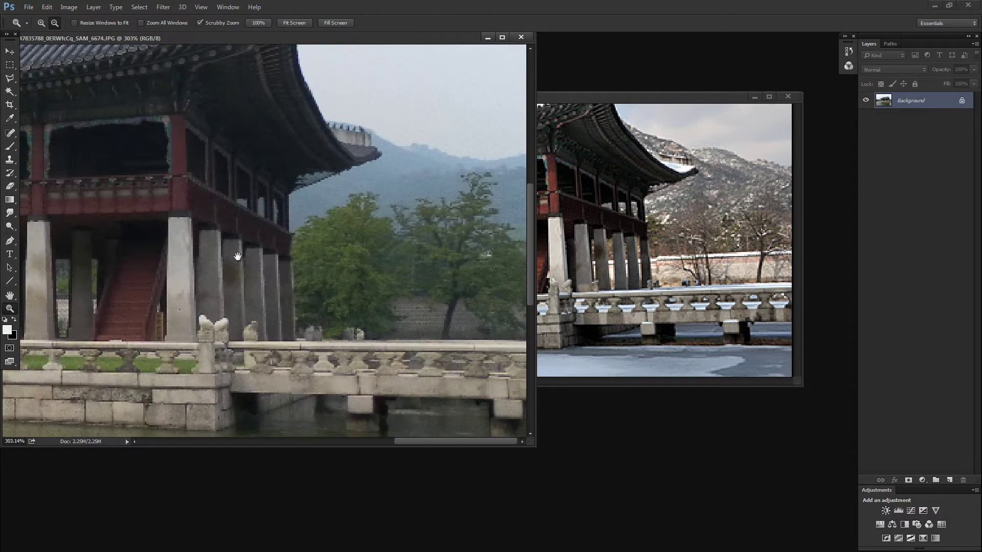
left_click(743, 244)
left_click(330, 237)
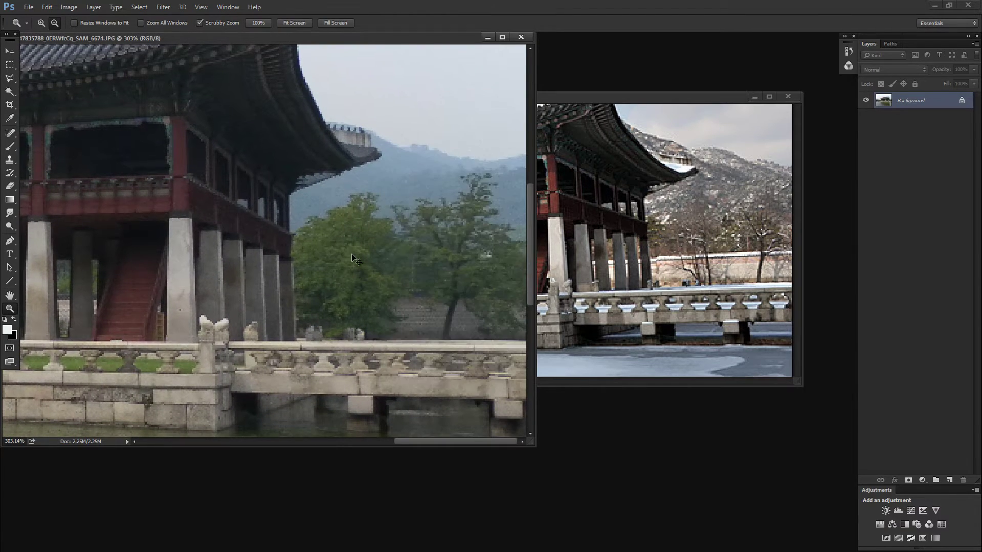
Reduce both pavilion photos to 66.7% and arrange their windows side by side for comparison.
key("ctrl+1")
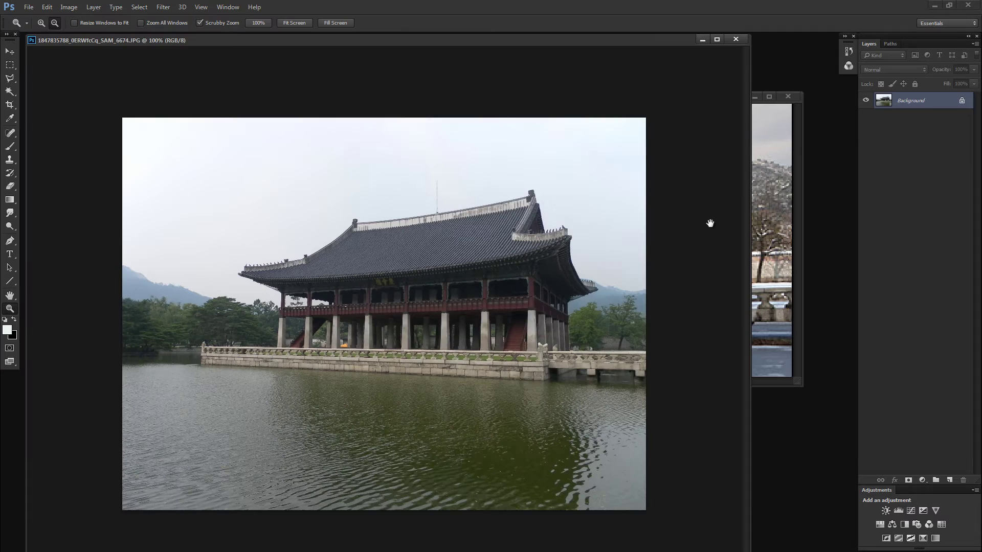
left_click(759, 218)
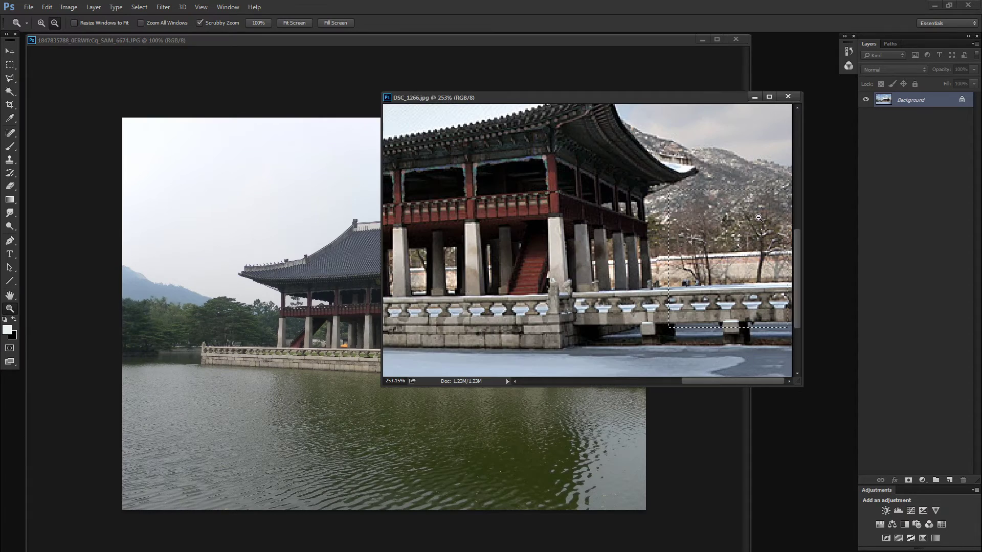
key("ctrl+0")
key("ctrl+1")
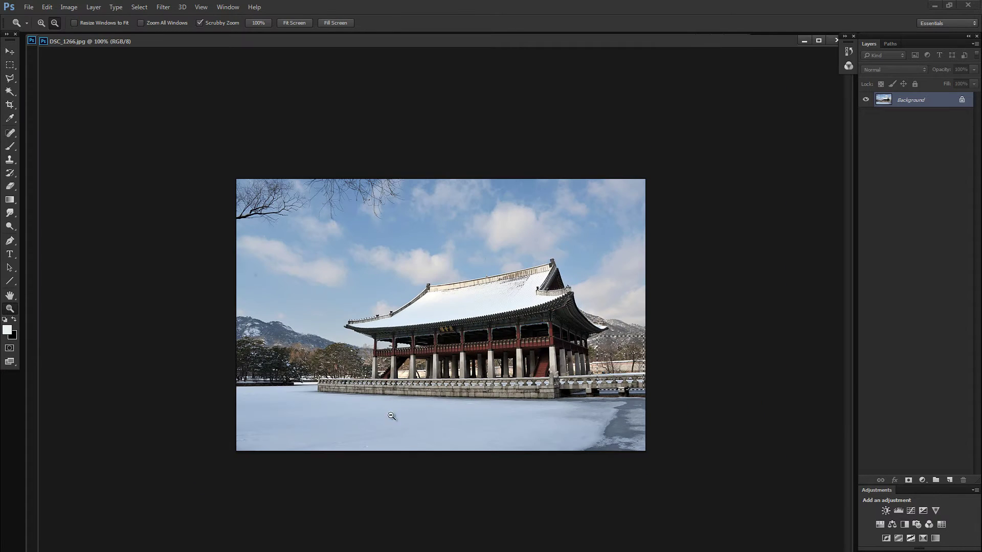
key("ctrl+minus")
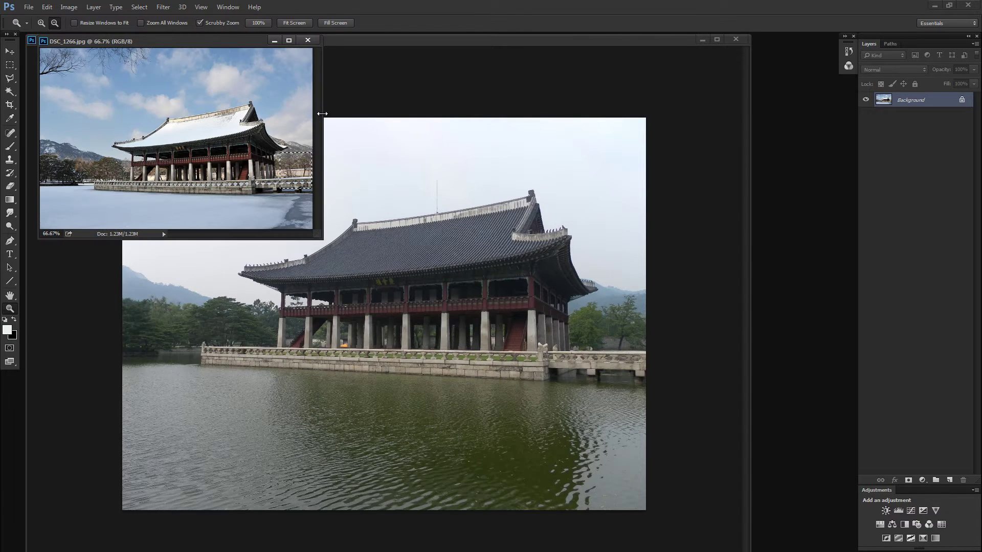
key("v")
left_click_drag(188, 40, 729, 226)
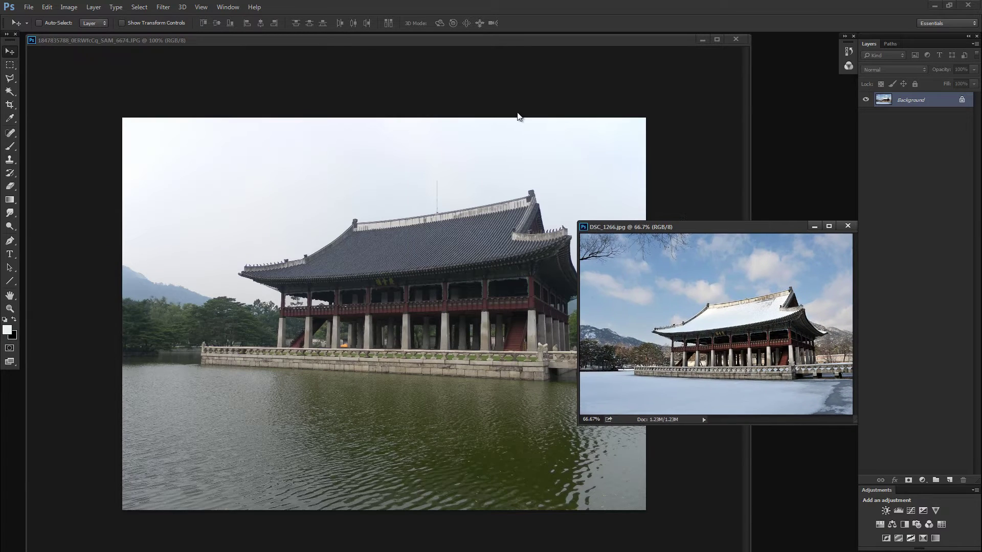
left_click(517, 117)
key("ctrl+minus")
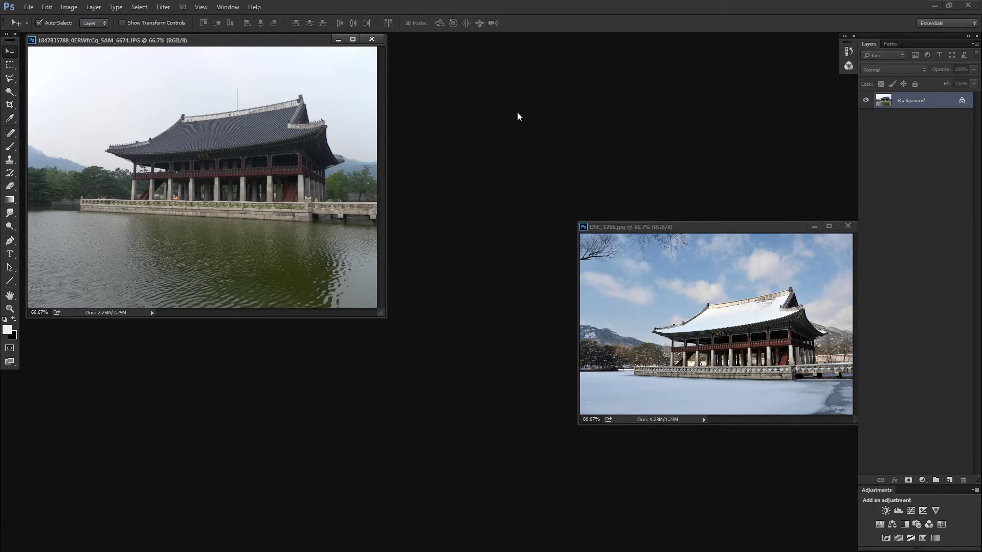
left_click_drag(358, 41, 522, 178)
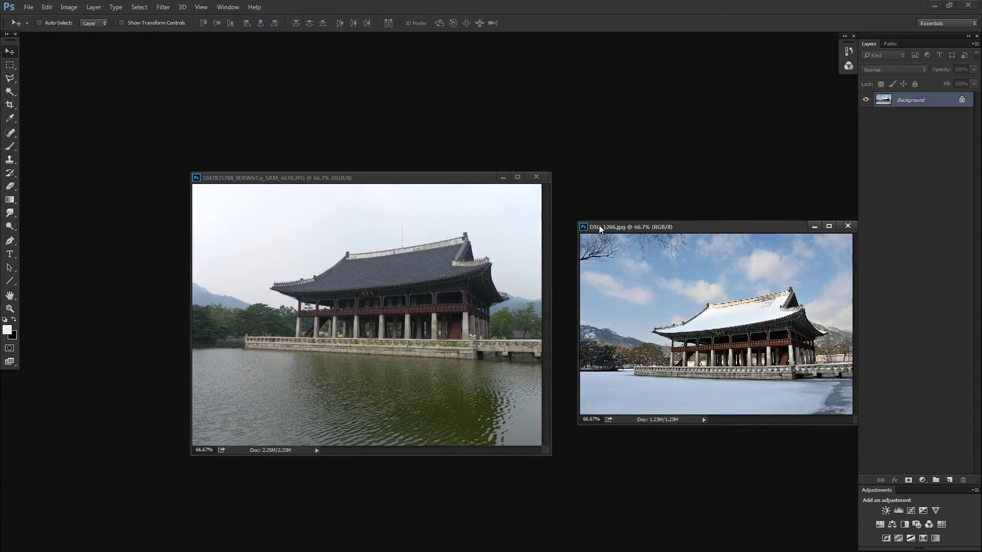
left_click_drag(612, 228, 565, 210)
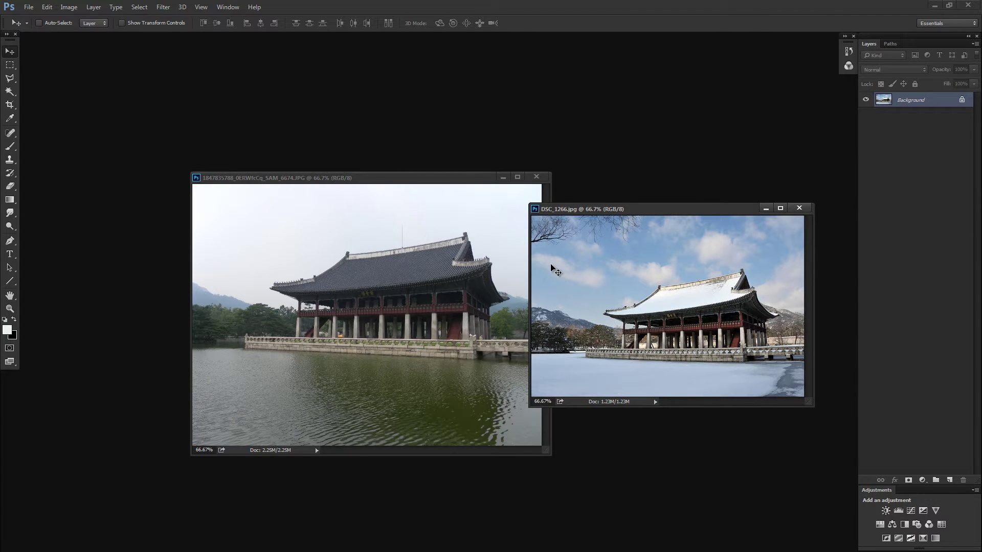
Close both pavilion photos and zoom the church rendering out to 16.67%.
left_click(537, 176)
left_click(799, 207)
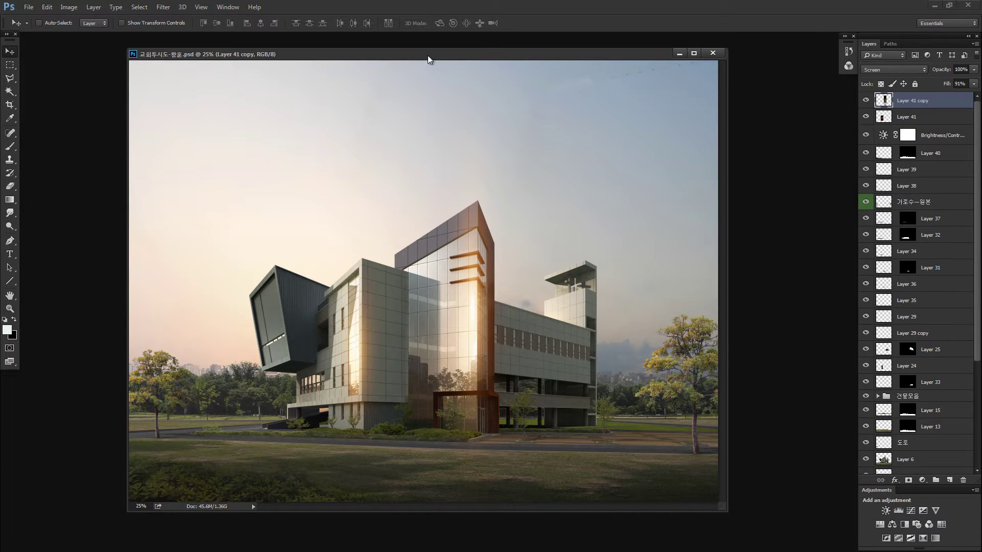
left_click_drag(428, 54, 398, 52)
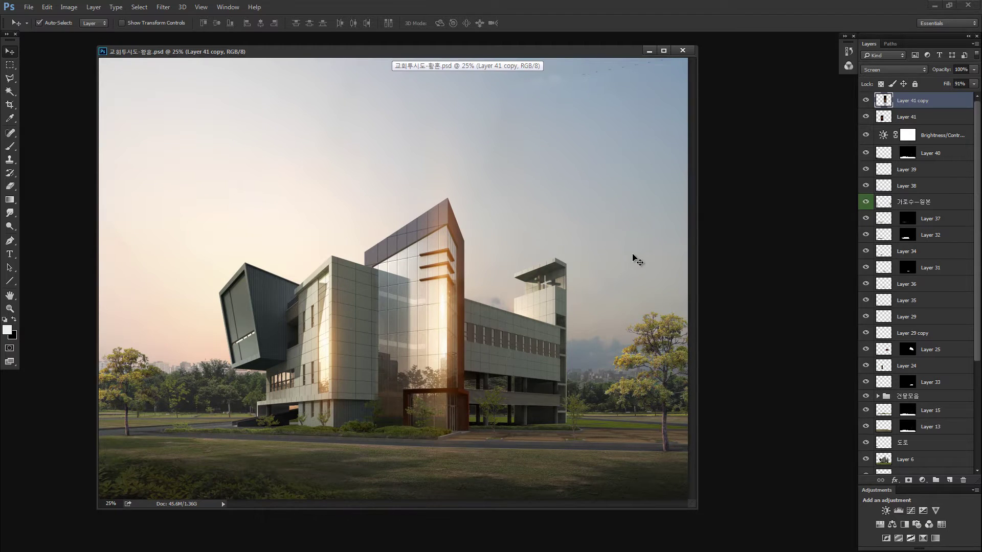
key("ctrl+minus")
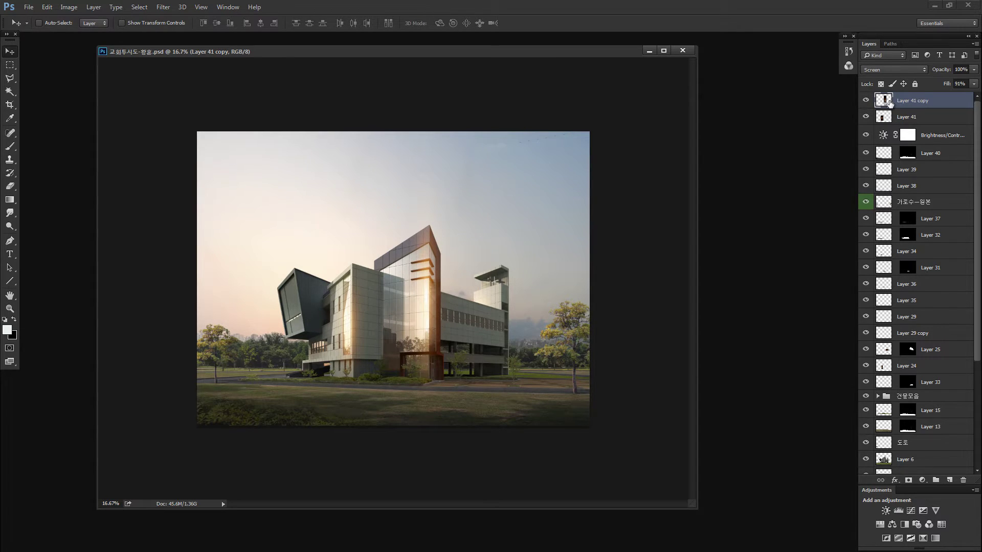
Delete Layer 41 copy, Layer 41 and the Brightness/Contrast adjustment layer above Layer 40.
key("Delete")
key("Delete")
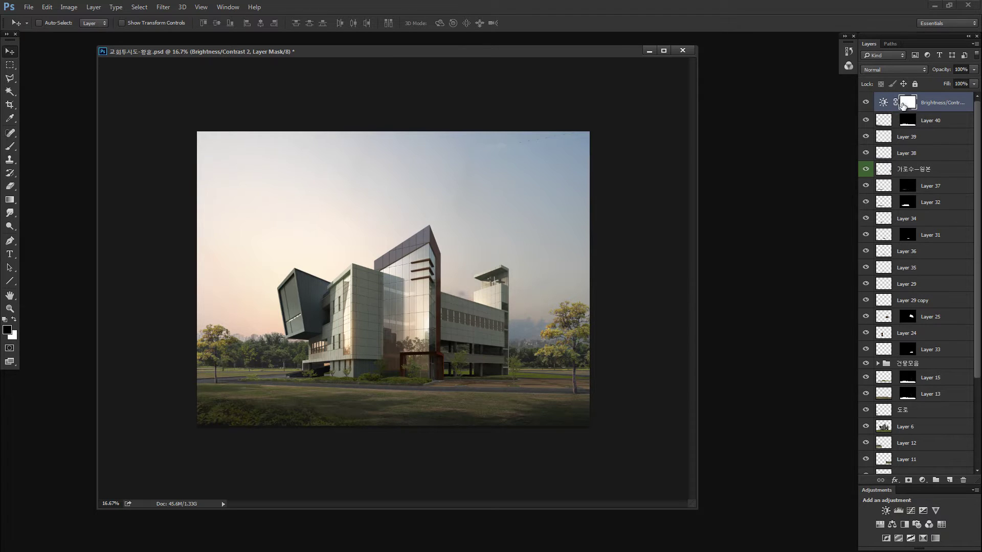
key("Delete")
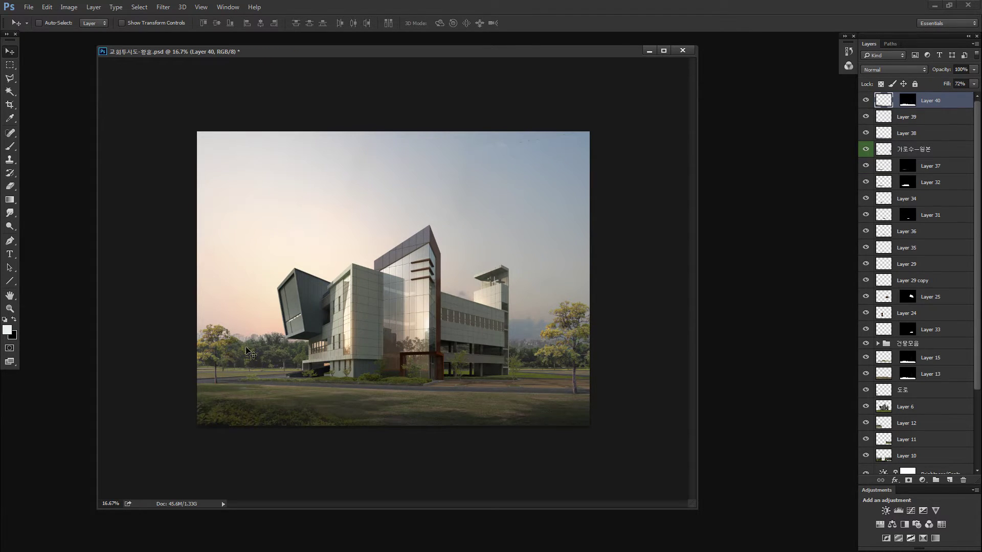
Try moving the yellow-leaved street tree beside the building up into the sky, and undo the move.
left_click_drag(214, 343, 240, 274)
key("ctrl+z")
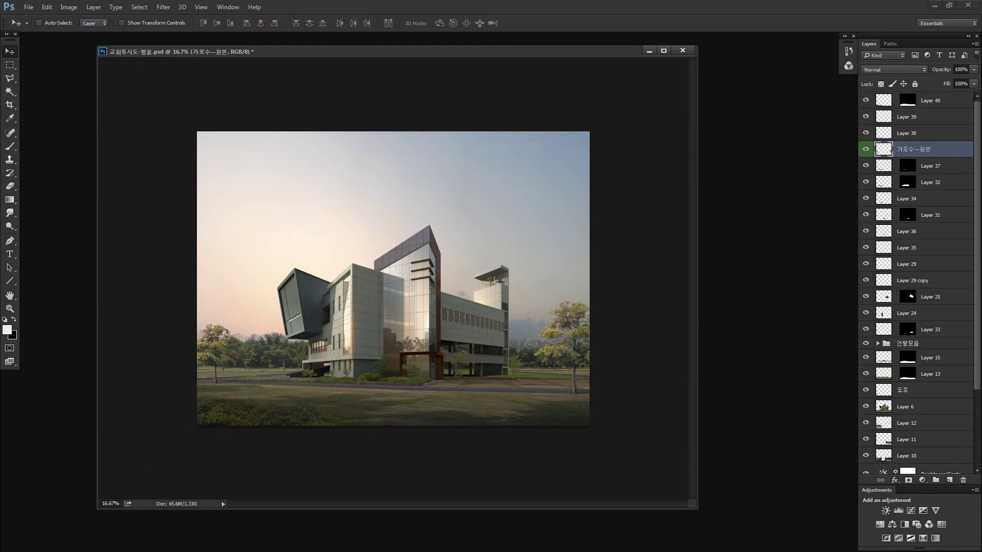
Switch to the web browser, search Google for "눈쌓인 나무", browse the snow-covered tree images and return to Photoshop.
right_click(141, 551)
left_click(141, 551)
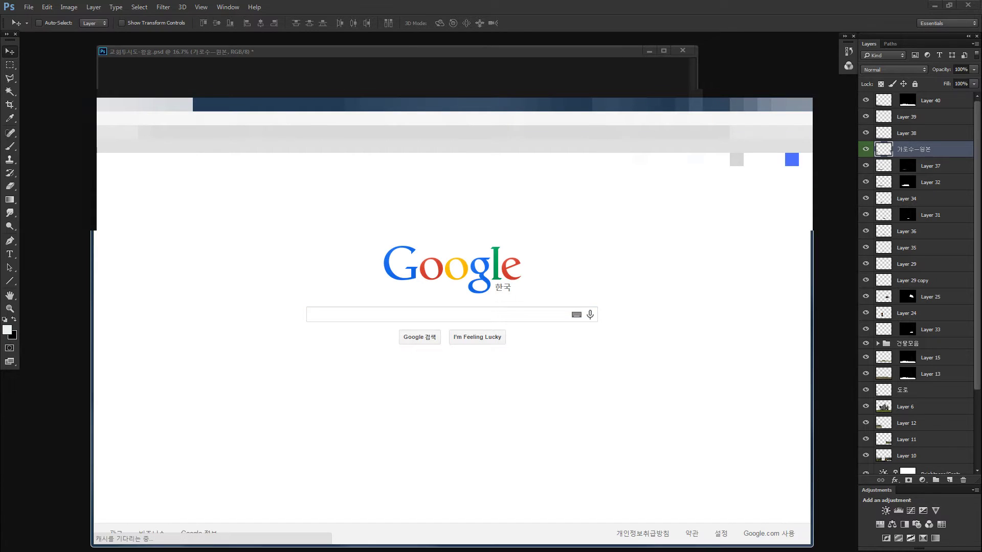
left_click(363, 315)
type("노을")
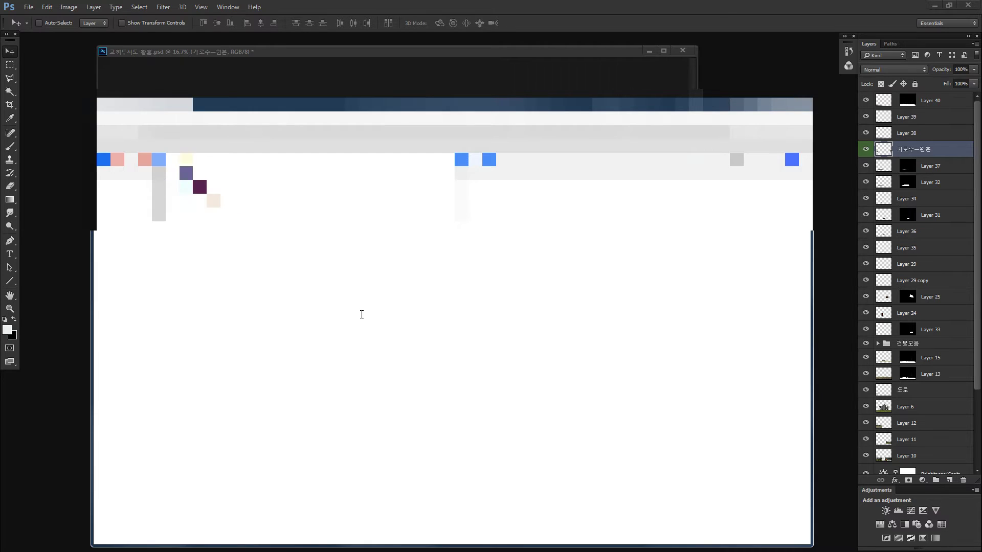
key("Return")
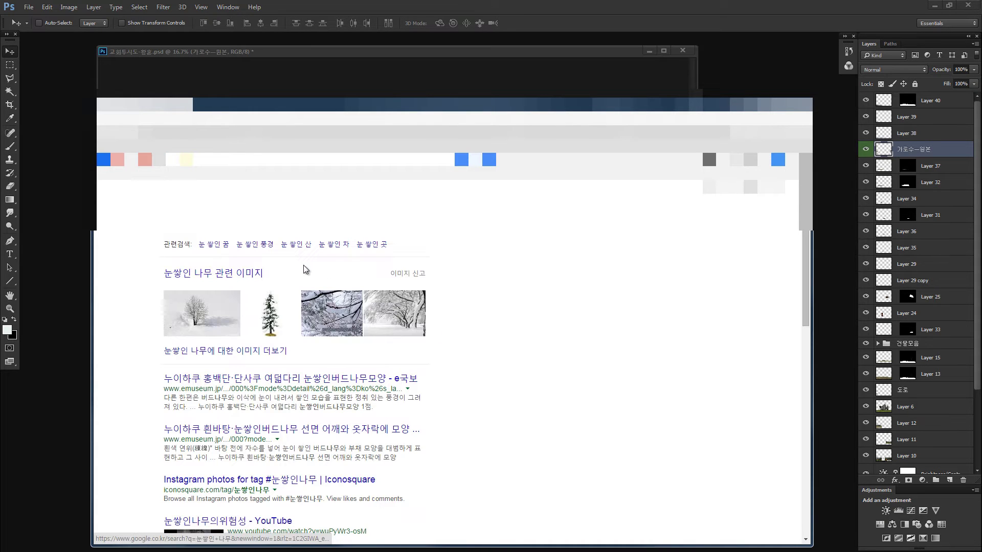
left_click(213, 201)
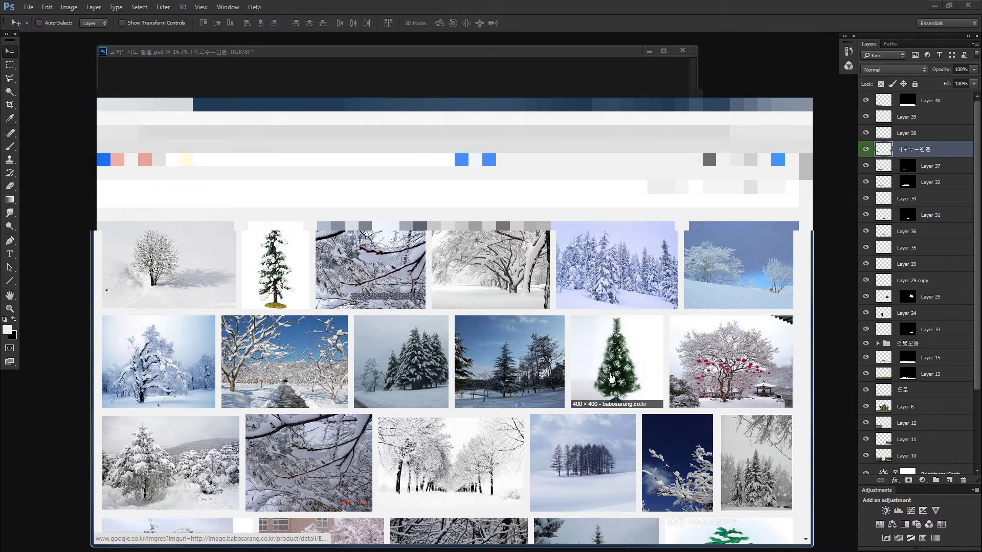
scroll(162, 389, "down", 1)
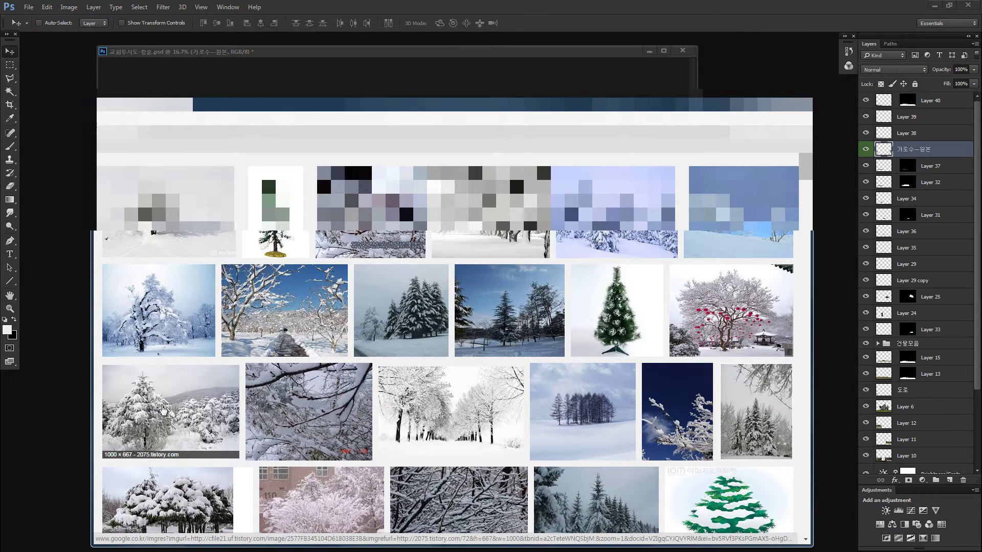
left_click(42, 424)
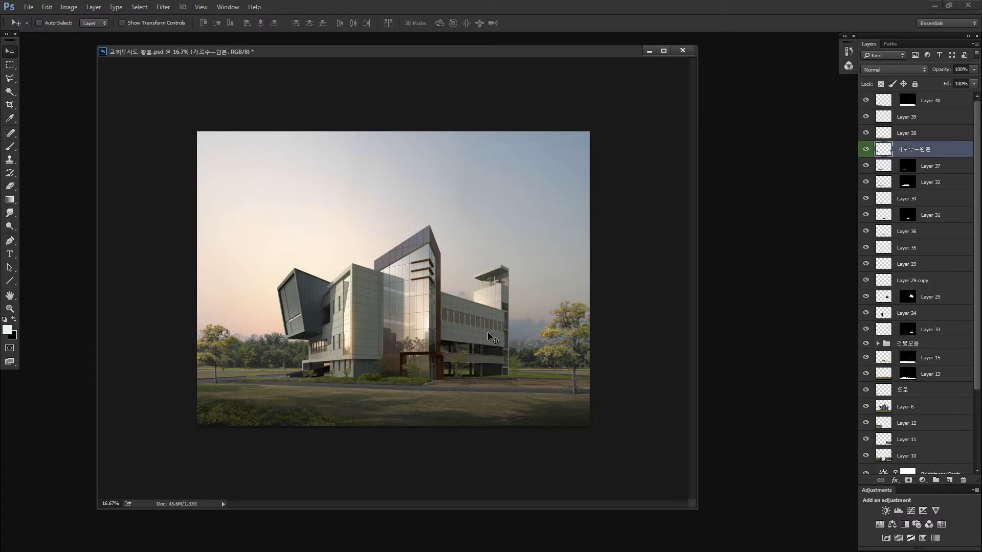
Delete the glass overlay layers Layer 16 and Layer 23 from the 건물모음 group.
left_click(427, 314, "ctrl")
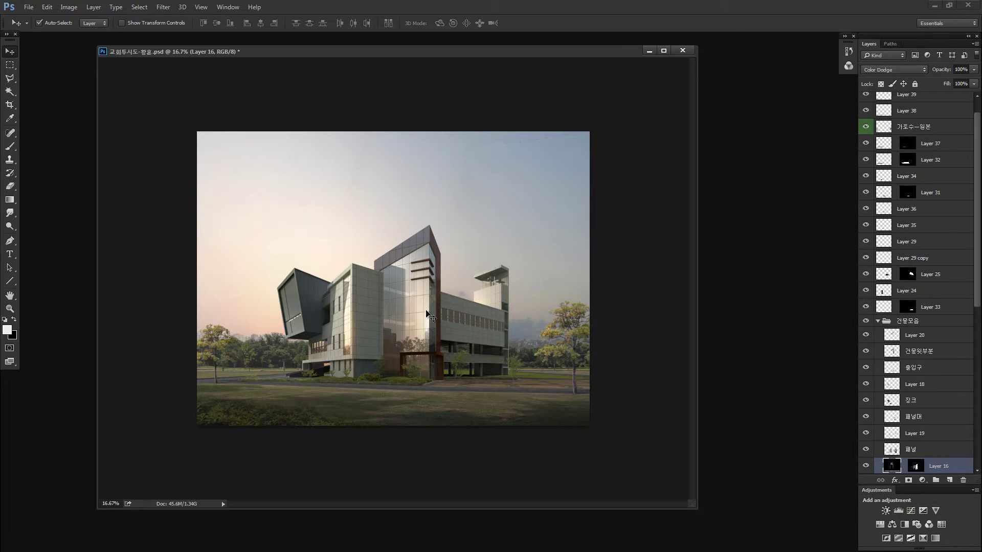
scroll(867, 439, "down", 2)
left_click(866, 434, "alt")
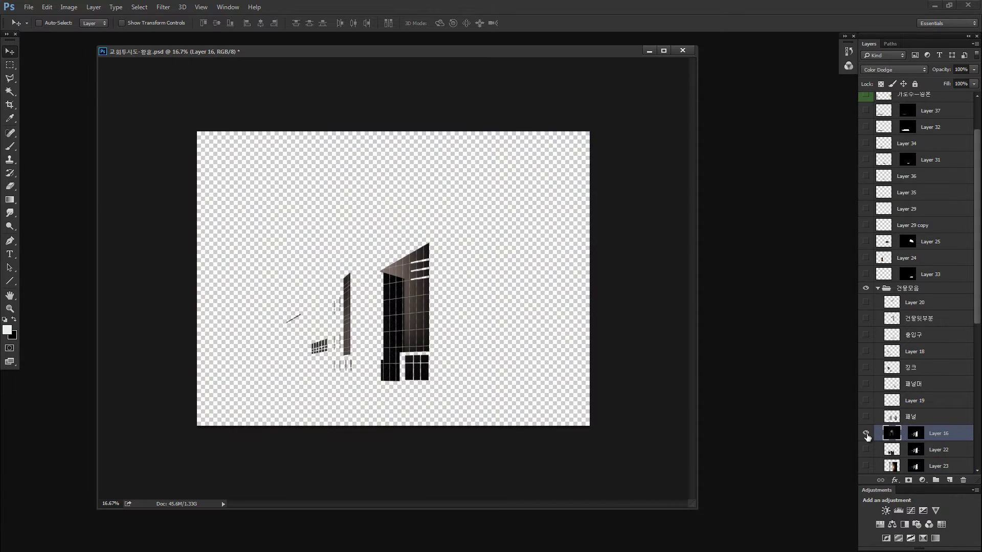
left_click(866, 433, "alt")
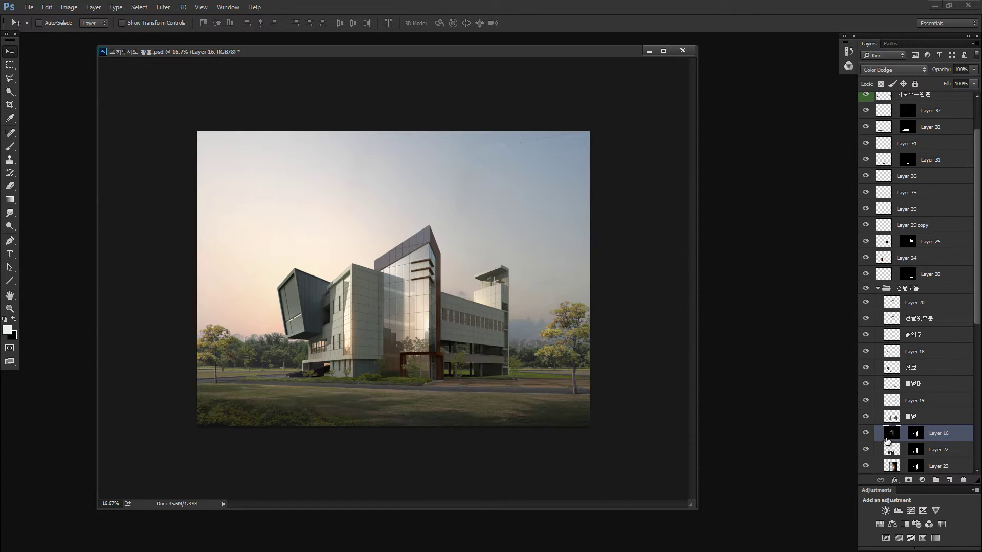
key("Delete")
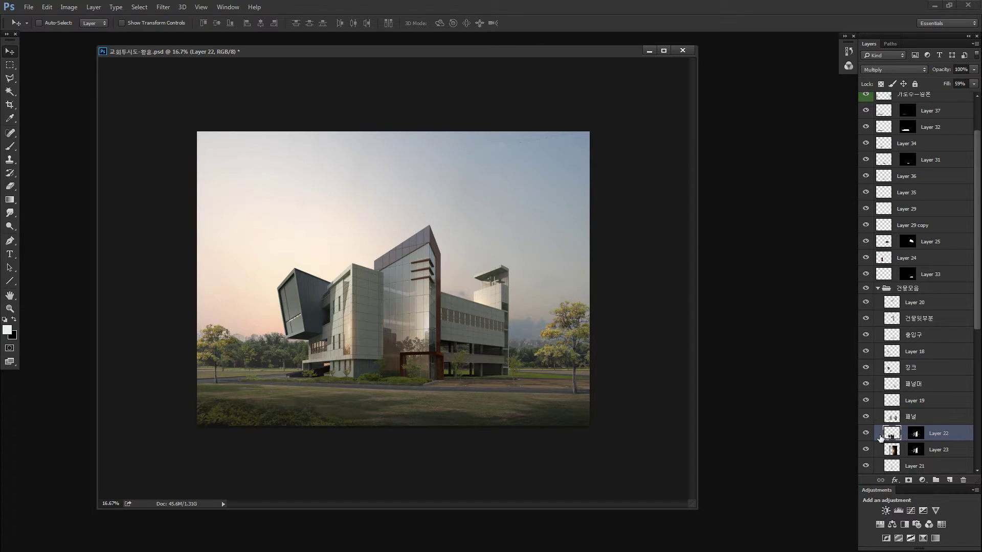
left_click_drag(422, 313, 420, 307)
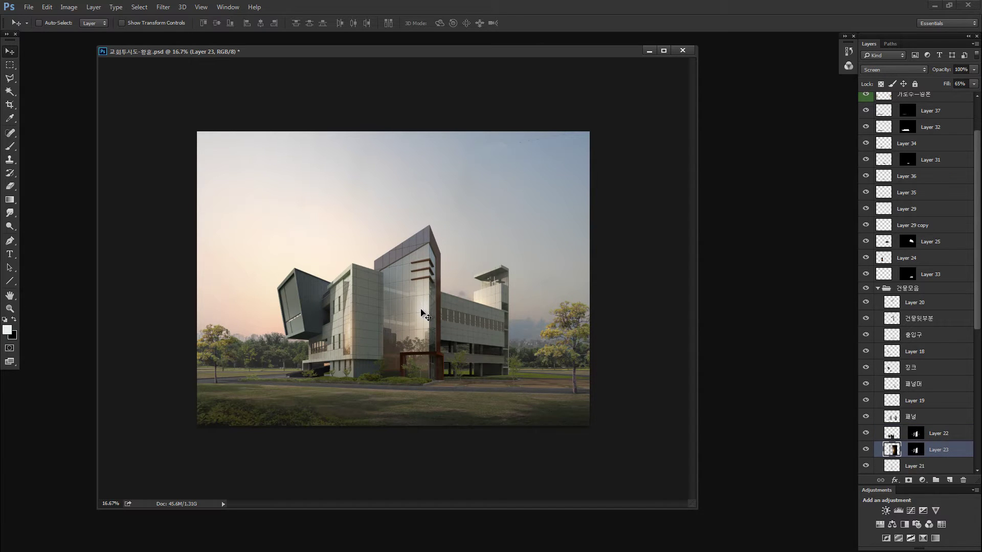
key("Delete")
Delete the building overlays Layer 24 and Layer 25 above the 건물모음 group.
left_click(353, 335, "ctrl")
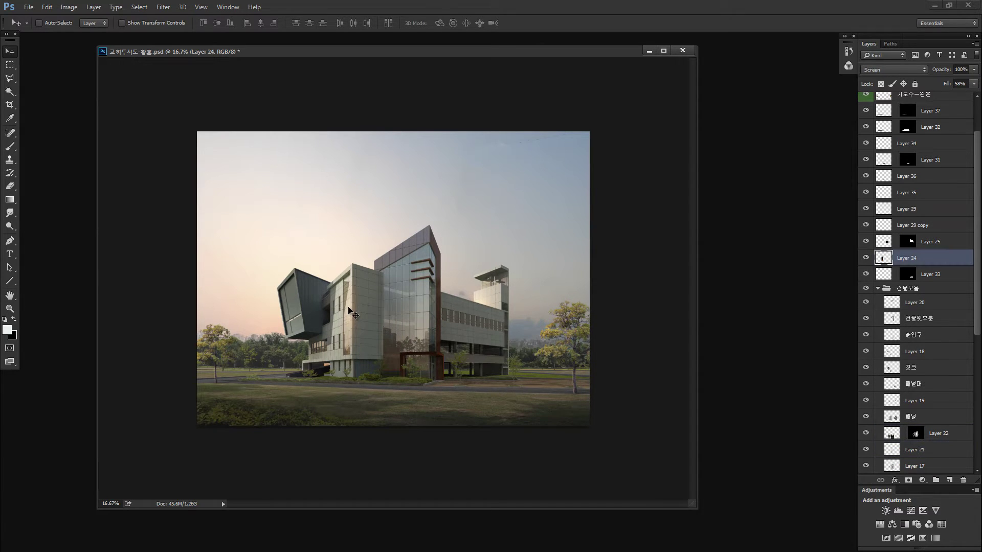
key("Delete")
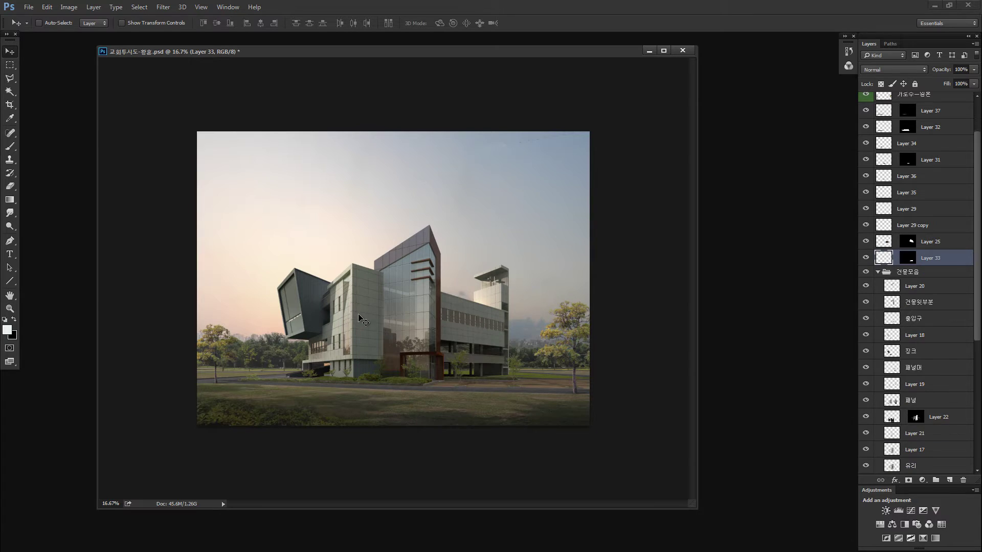
left_click(878, 271)
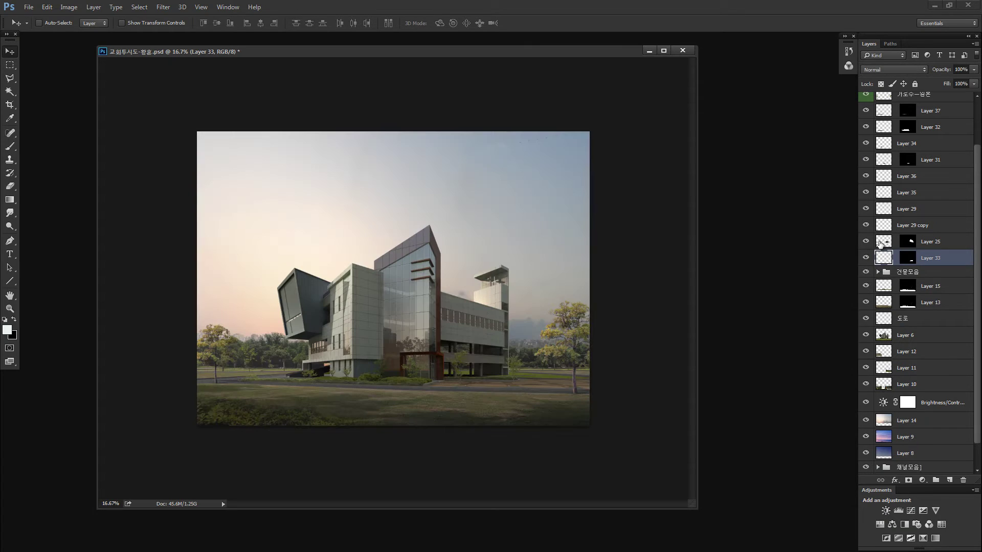
left_click(878, 243)
key("Delete")
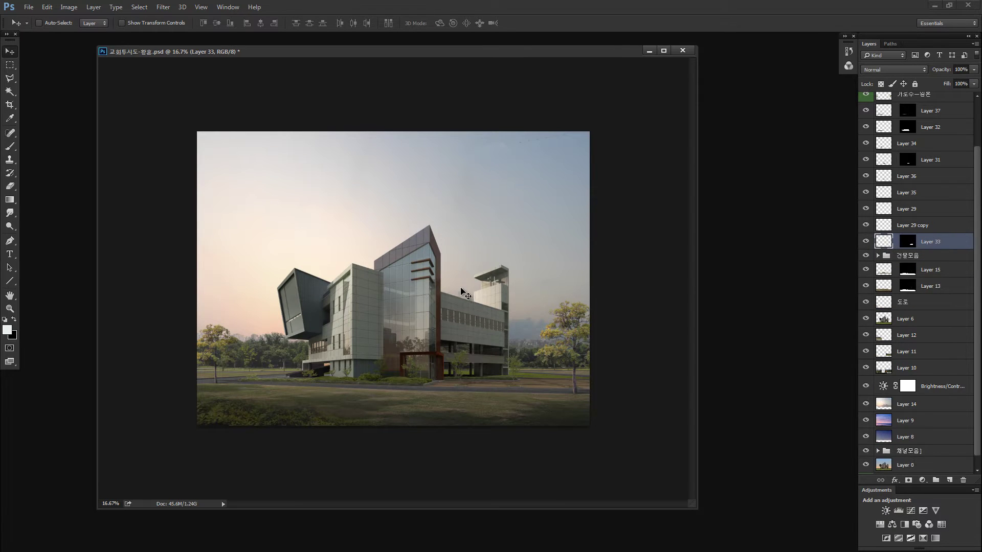
Delete Layer 19, the wall overlay directly above the 패널 layer in the 건물모음 group.
left_click(496, 287, "ctrl")
left_click_drag(352, 312, 358, 314)
key("Delete")
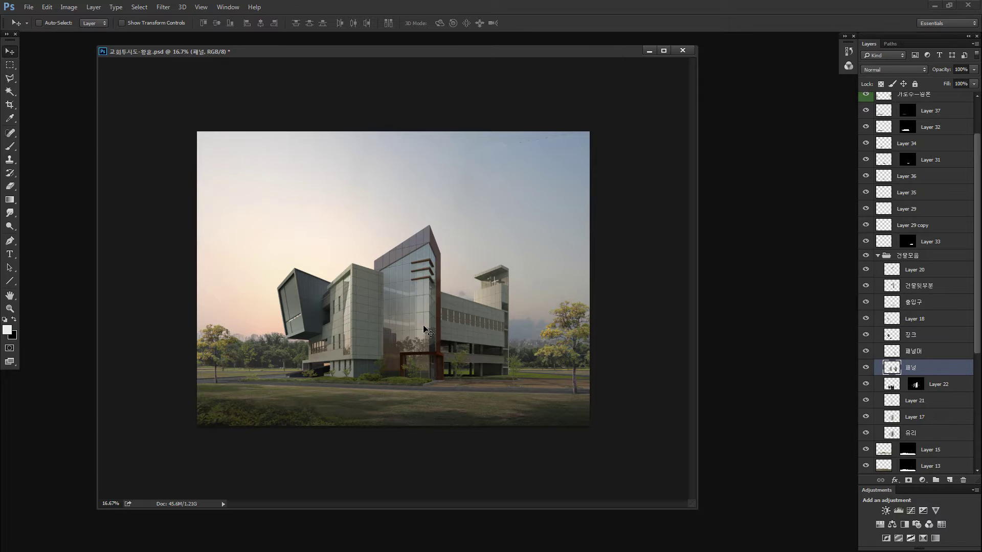
Replace Layer 17 with a new layer copied from the glass areas of the 유리 layer.
left_click(417, 320, "ctrl")
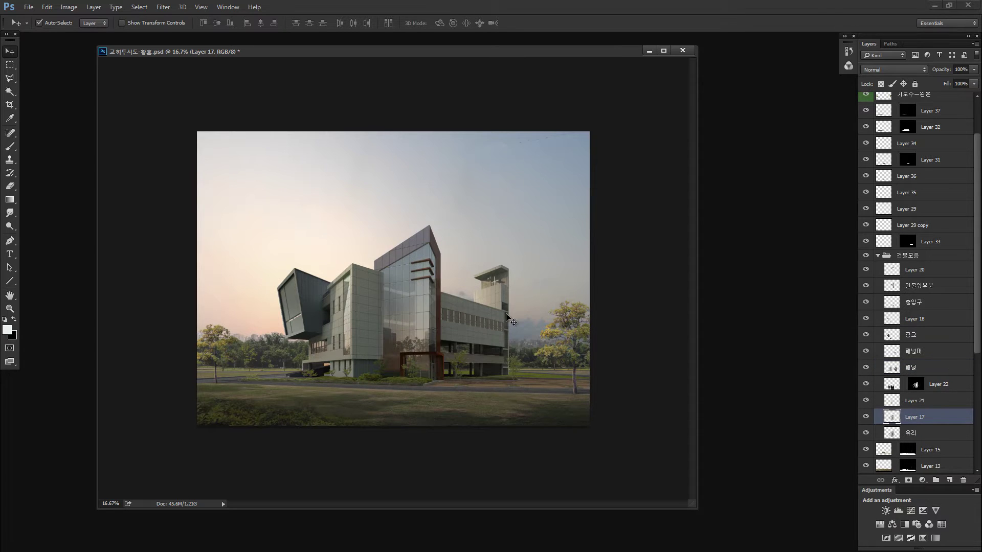
left_click(867, 418)
left_click(892, 417, "ctrl")
key("ctrl+e")
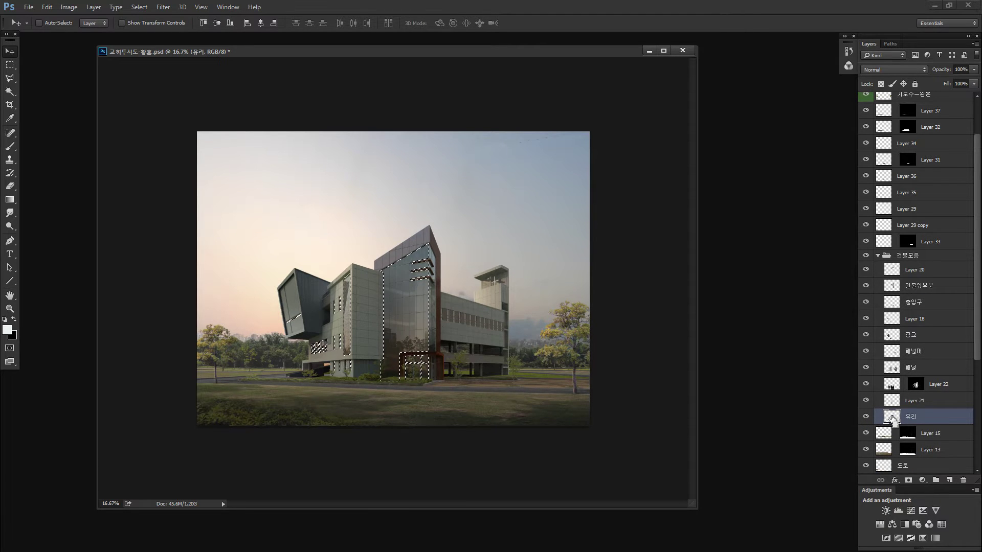
key("ctrl+j")
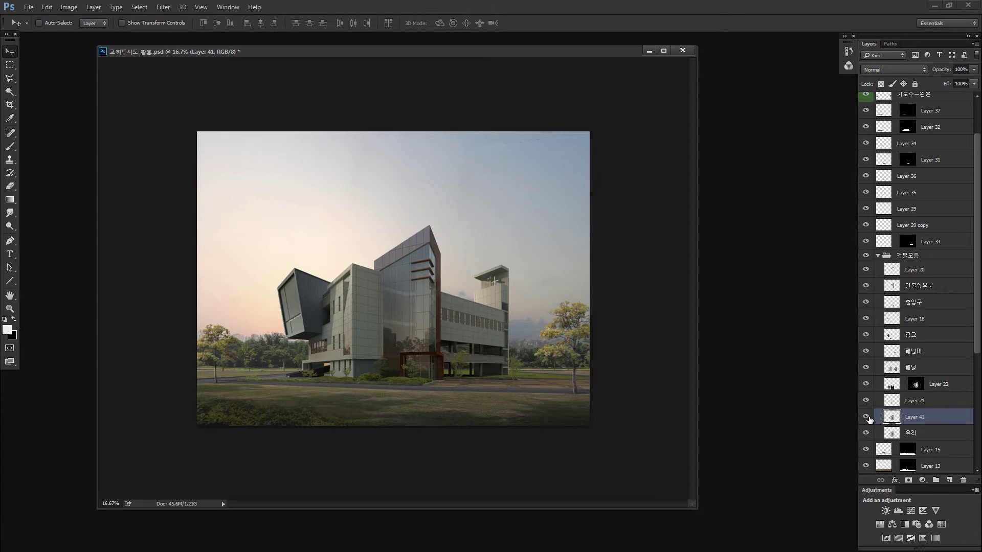
Inspect the copied glass layer, the 출입구 layer and the layer directly above 출입구 in isolation, restoring all layers after each.
left_click(867, 418, "alt")
left_click(868, 418, "alt")
left_click(866, 286, "alt")
left_click(866, 286, "alt")
left_click(866, 302, "alt")
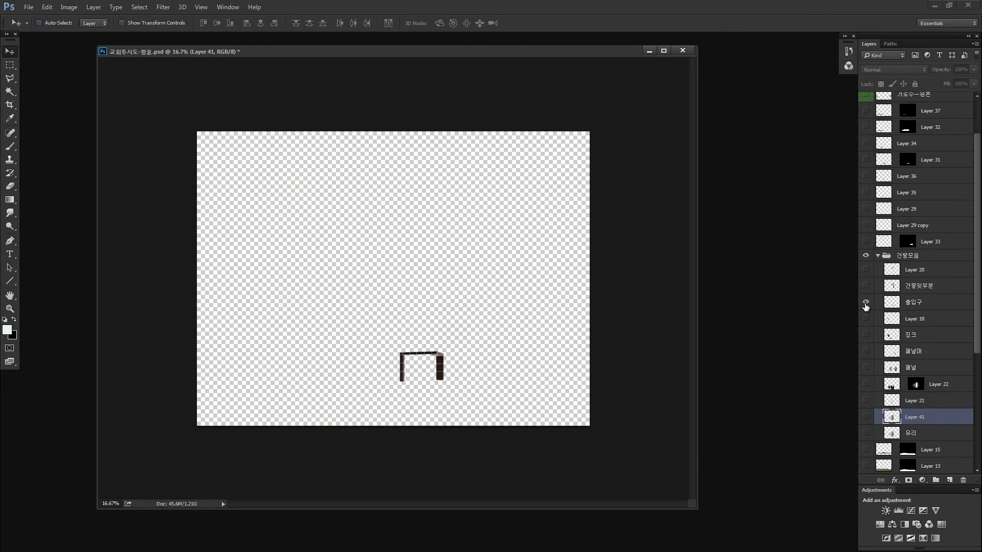
left_click(866, 304, "alt")
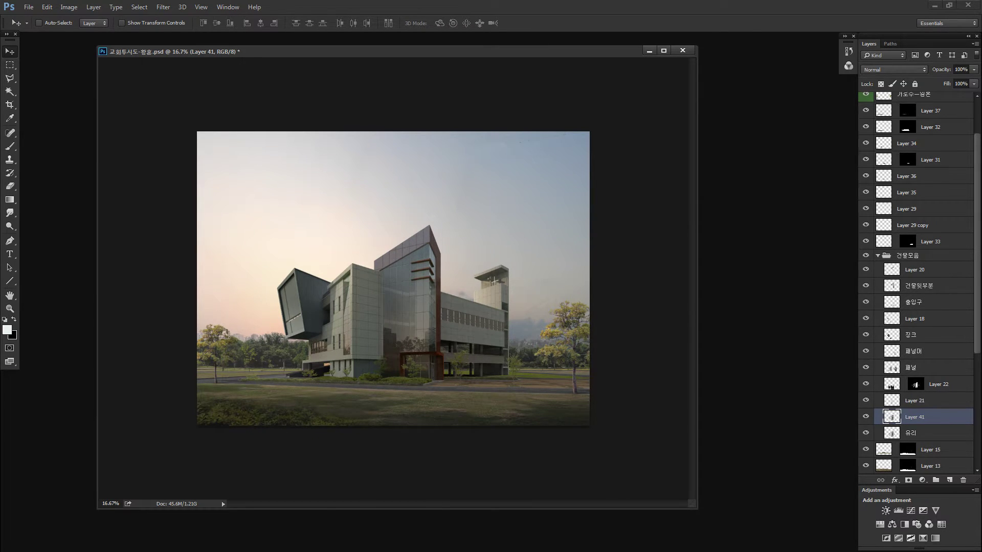
Delete the Brightness/Contrast adjustment below Layer 10 and the sky layers Layer 14, Layer 9 and Layer 8.
scroll(924, 420, "down", 5)
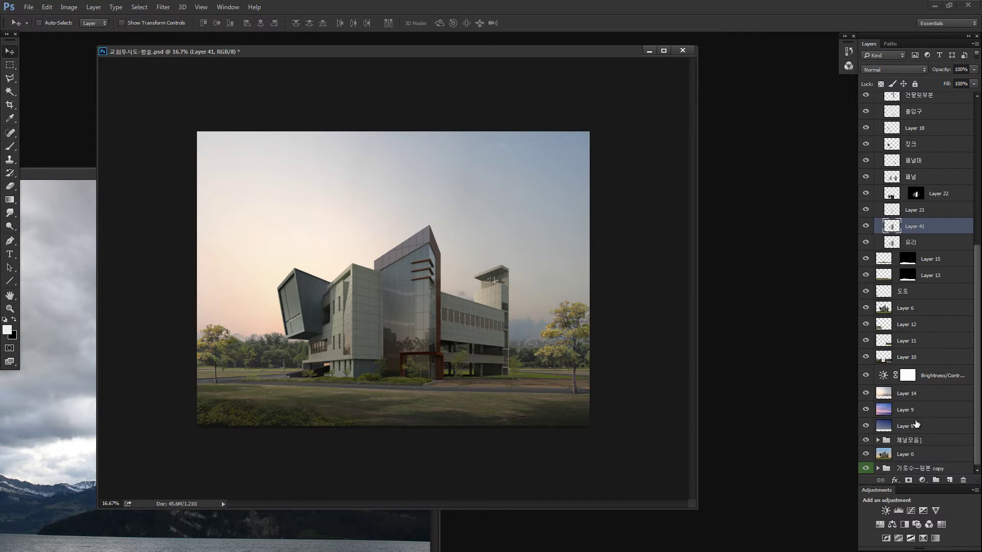
left_click(902, 396)
left_click(885, 377)
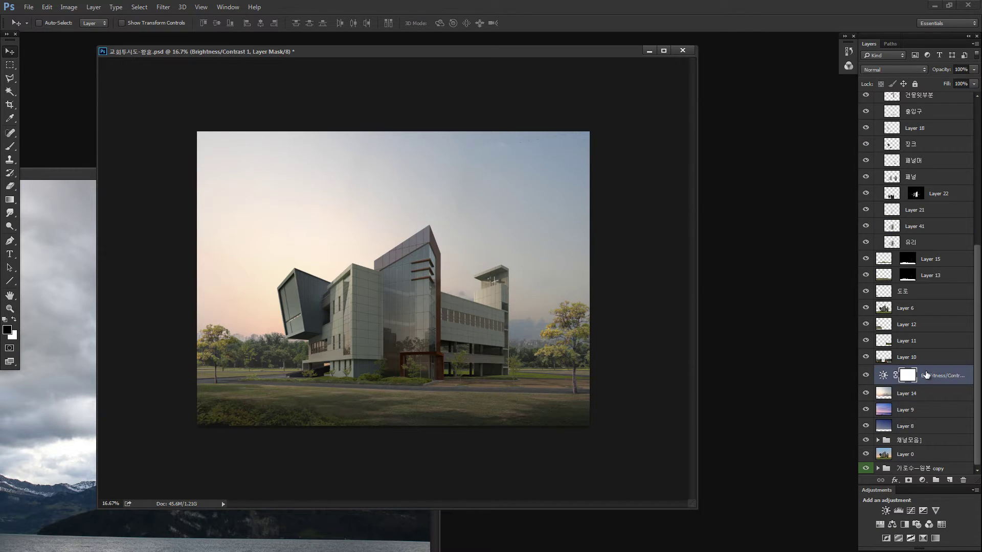
key("Delete")
key("Delete")
key("Delete")
key("Delete")
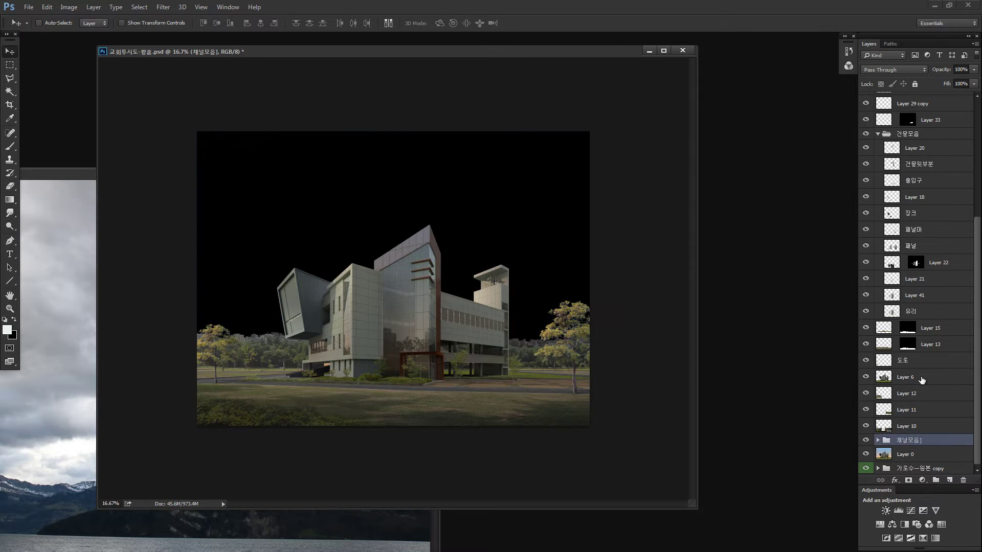
Bring the cloudy mountain sky photo into the church rendering as a layer beneath Layer 10 and shift it towards the left side.
left_click(77, 273)
left_click_drag(153, 252, 562, 254)
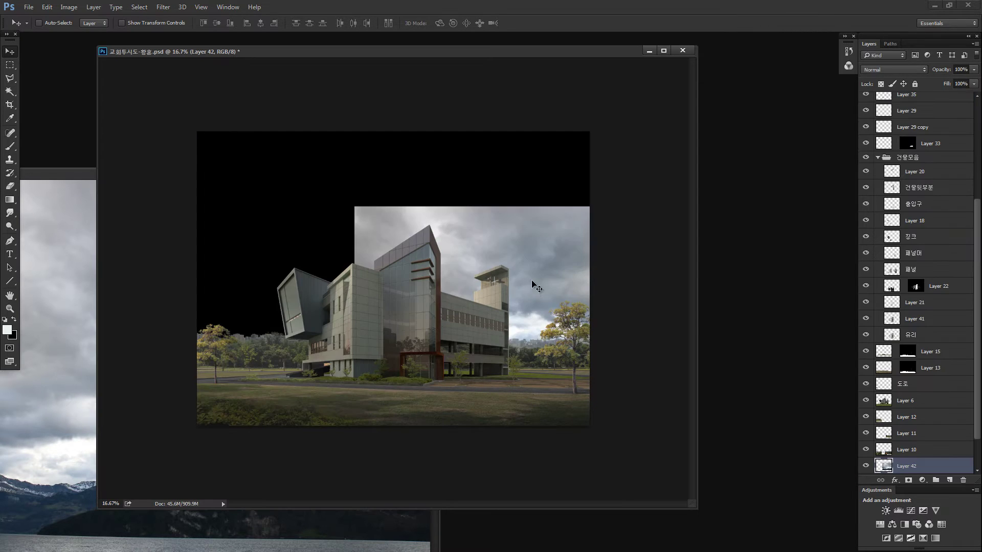
left_click_drag(502, 283, 295, 278)
Scale the cloudy sky layer to about 167%, flip it horizontally and position it to fill the sky behind the church.
key("ctrl+t")
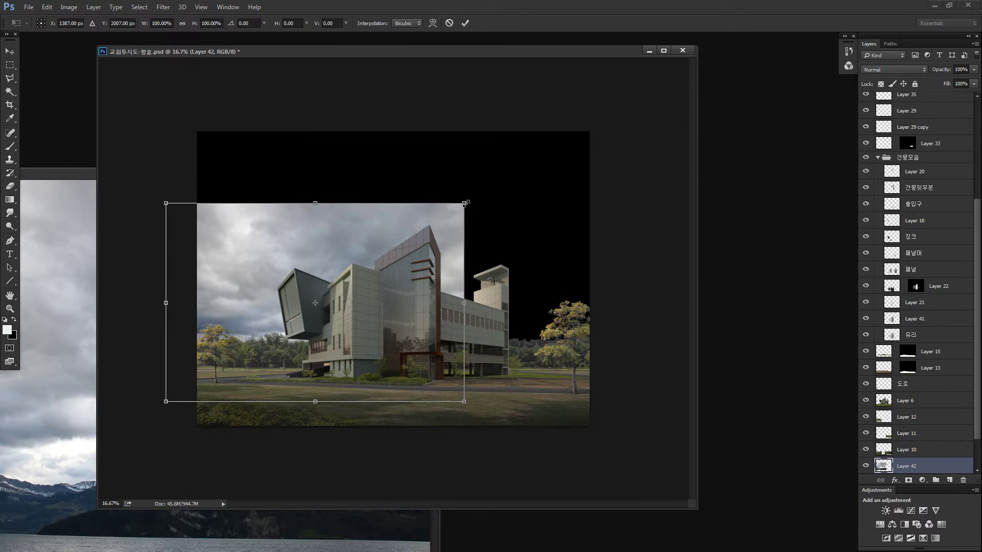
left_click_drag(465, 203, 692, 112)
left_click_drag(541, 175, 532, 188)
right_click(532, 188)
left_click(557, 344)
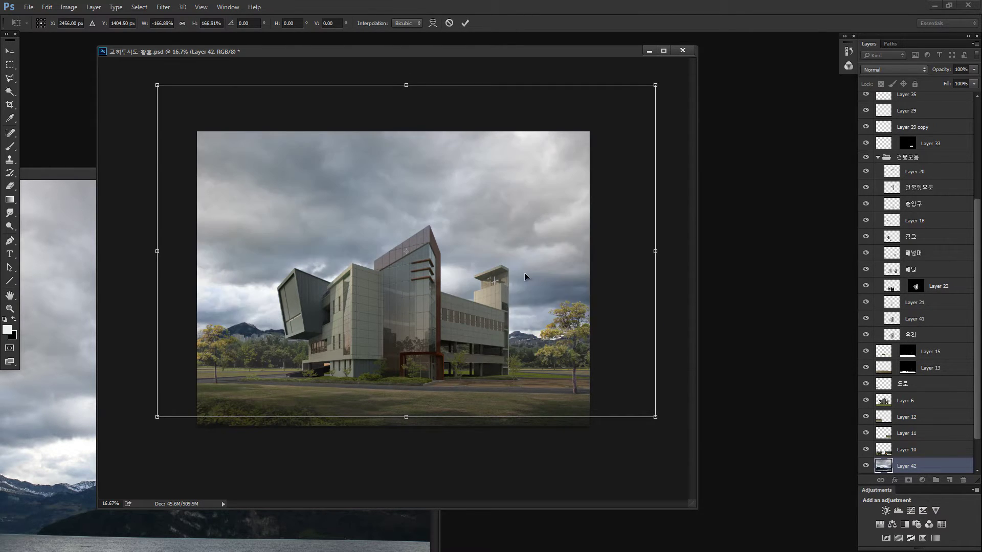
left_click_drag(547, 276, 557, 275)
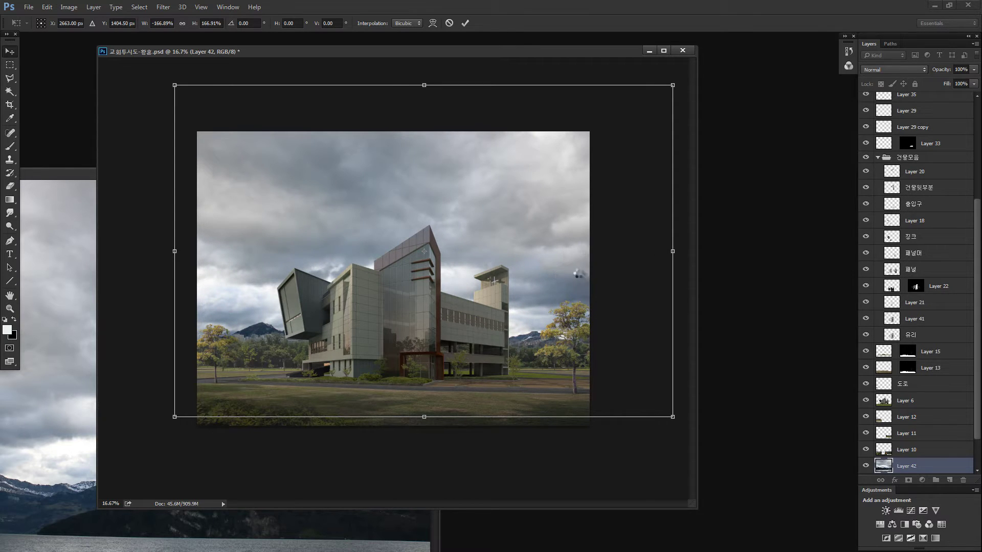
key("Return")
Slightly lower the cloudy sky layer's saturation with Hue/Saturation.
key("ctrl+u")
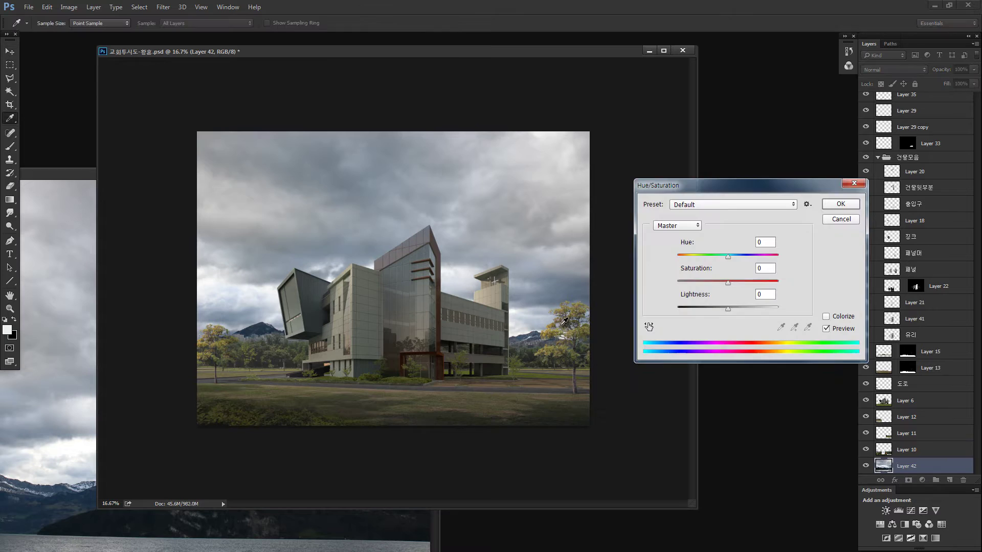
left_click(718, 282)
left_click(841, 205)
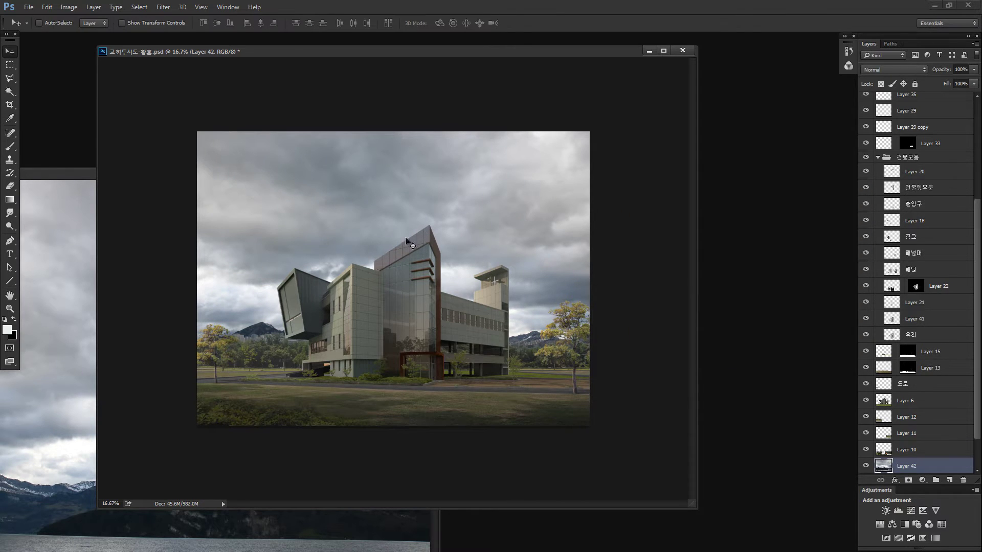
Lower the cloudy sky's contrast to -43 with Brightness/Contrast, using the legacy mode.
key("ctrl+b")
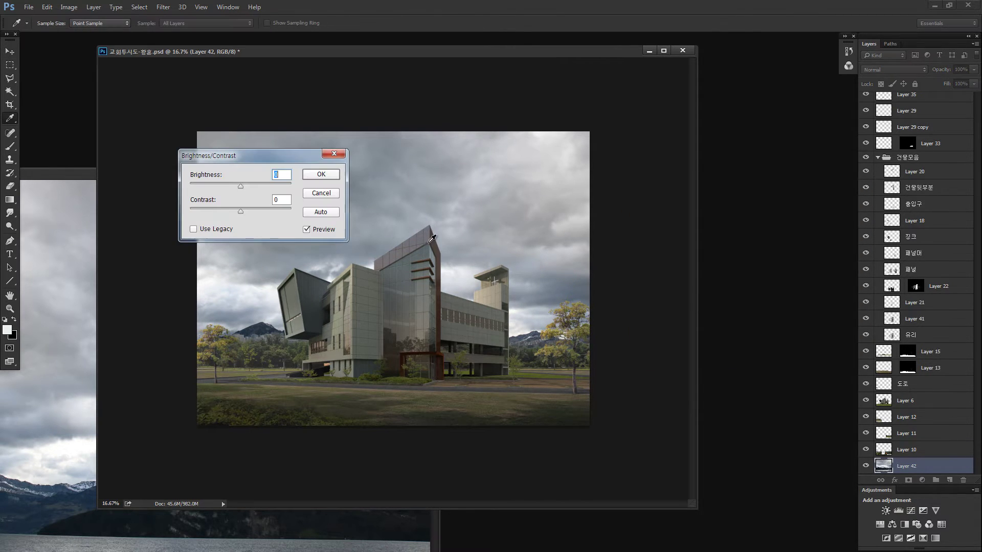
left_click(228, 232)
left_click_drag(246, 155, 620, 178)
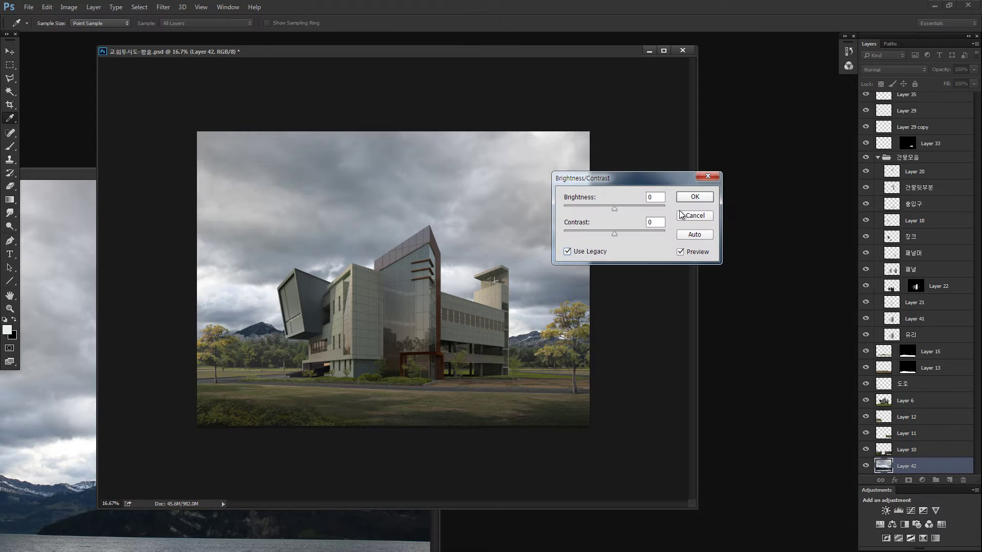
left_click(595, 232)
left_click_drag(597, 232, 593, 233)
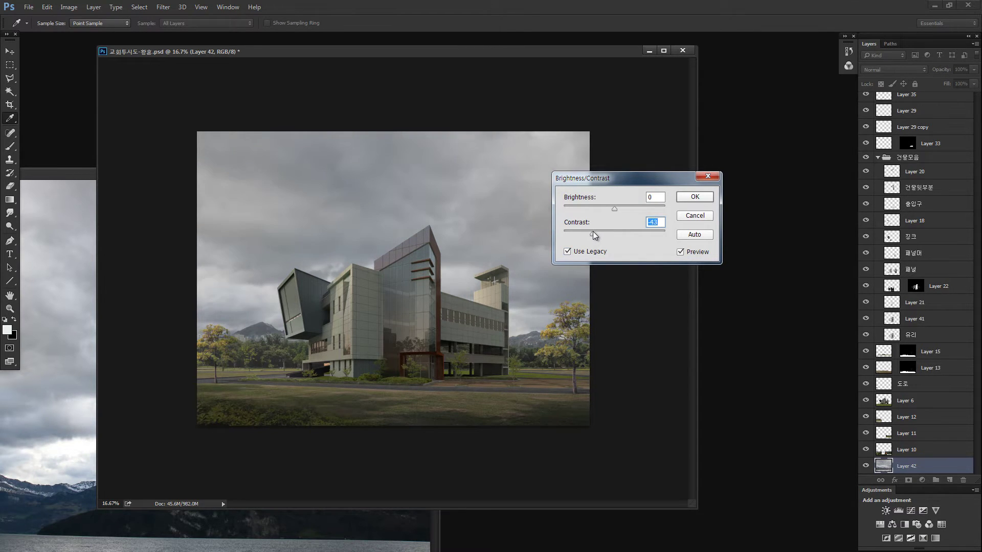
left_click(692, 196, "ctrl")
Shift the cloudy sky's highlights slightly towards blue with Color Balance.
key("ctrl+b")
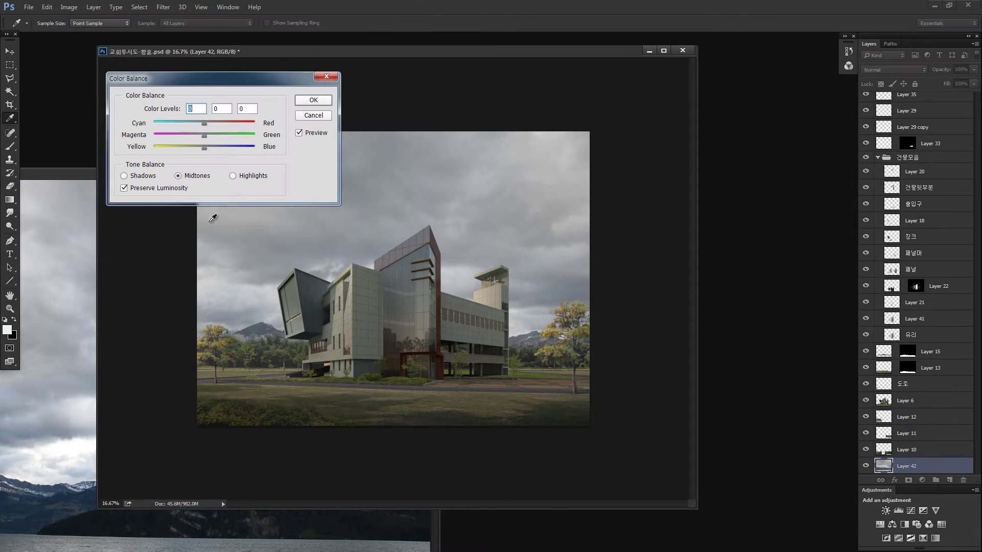
left_click(233, 176)
left_click_drag(253, 81, 725, 119)
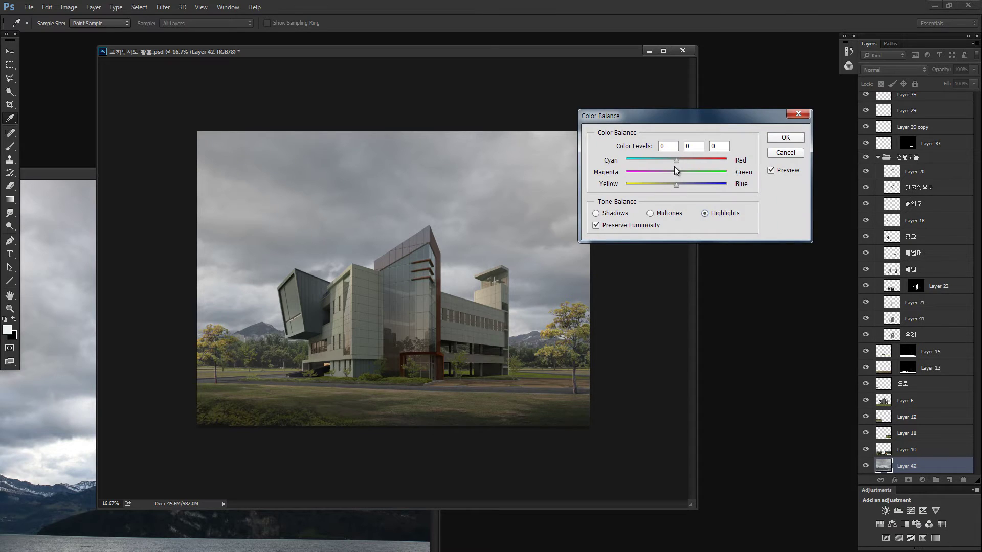
left_click_drag(676, 161, 682, 185)
left_click_drag(683, 185, 679, 183)
left_click(788, 137)
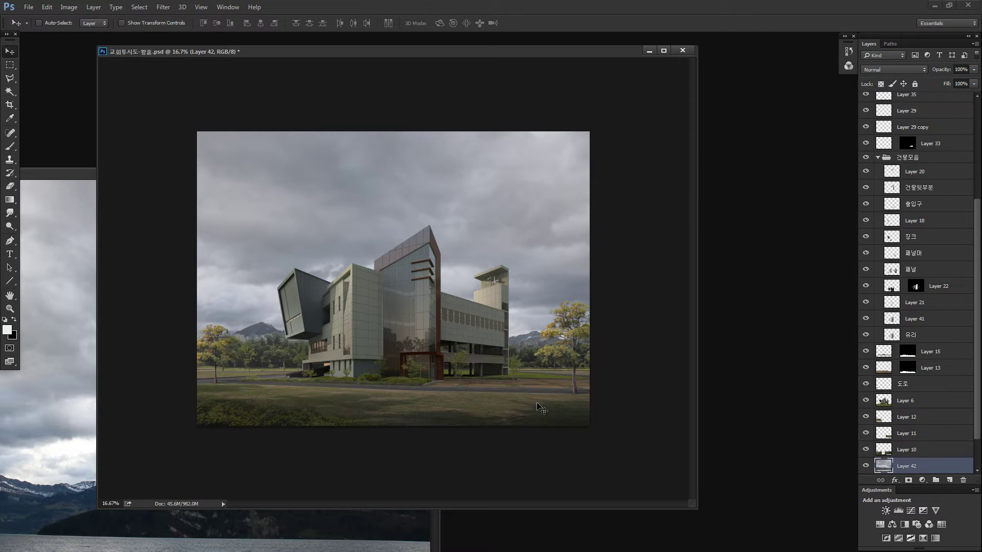
Close the cloudy sky source photo and move the church rendering's window nearer the middle of the workspace.
left_click(61, 177)
left_click(425, 173)
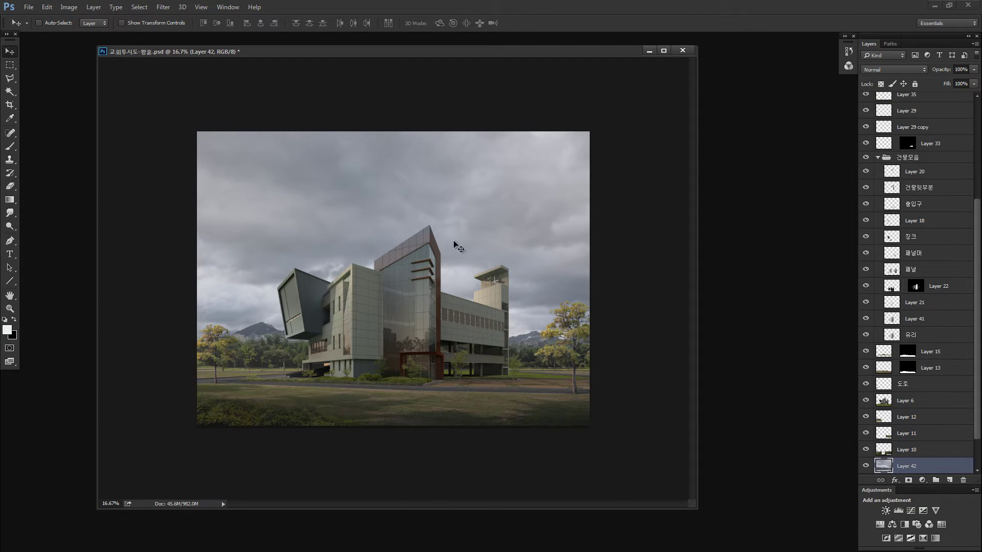
left_click_drag(413, 55, 456, 62)
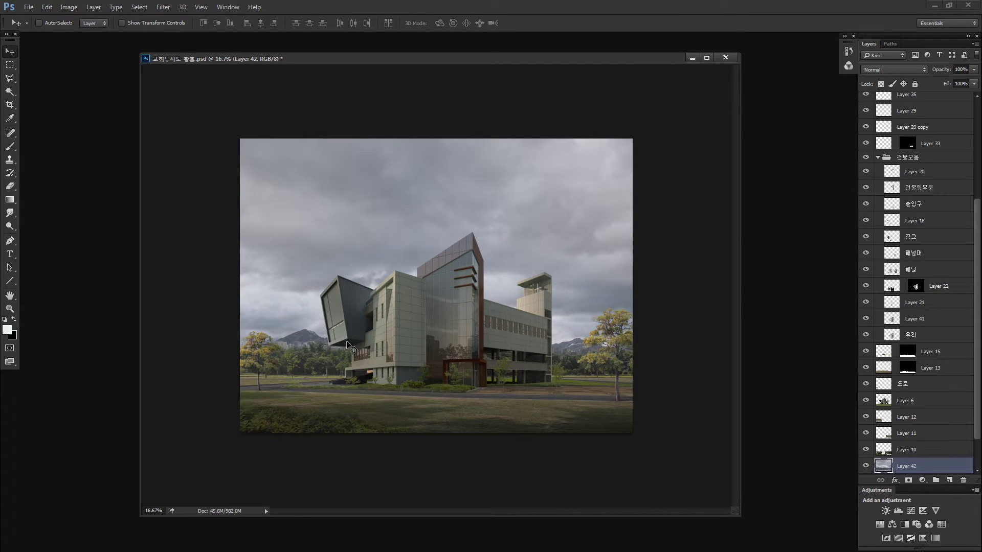
Switch to the web browser and search Google Images for snowy streets with "눈 거리".
key("alt+Tab")
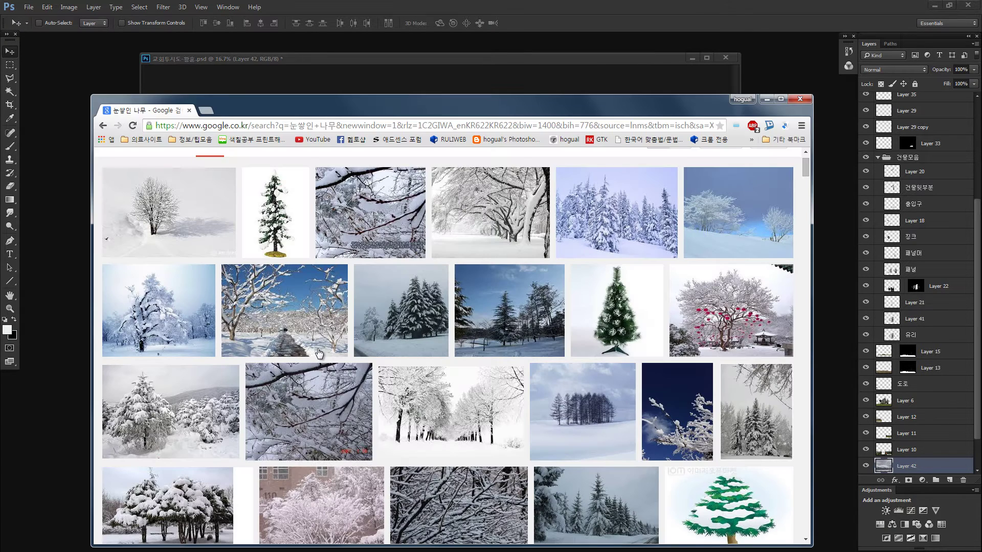
scroll(223, 190, "up", 1)
left_click_drag(219, 161, 104, 162)
type("누ㄴ")
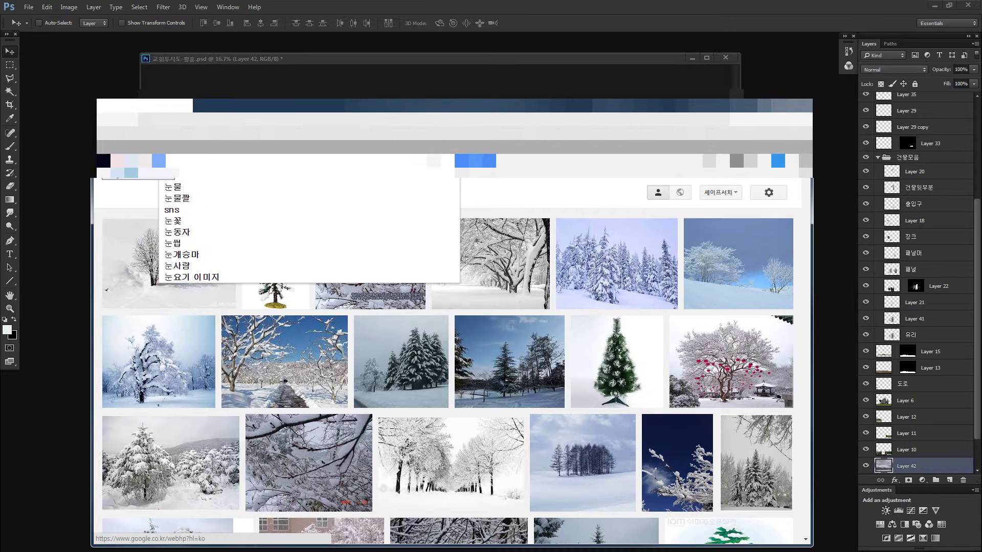
type(" 거리")
key("Return")
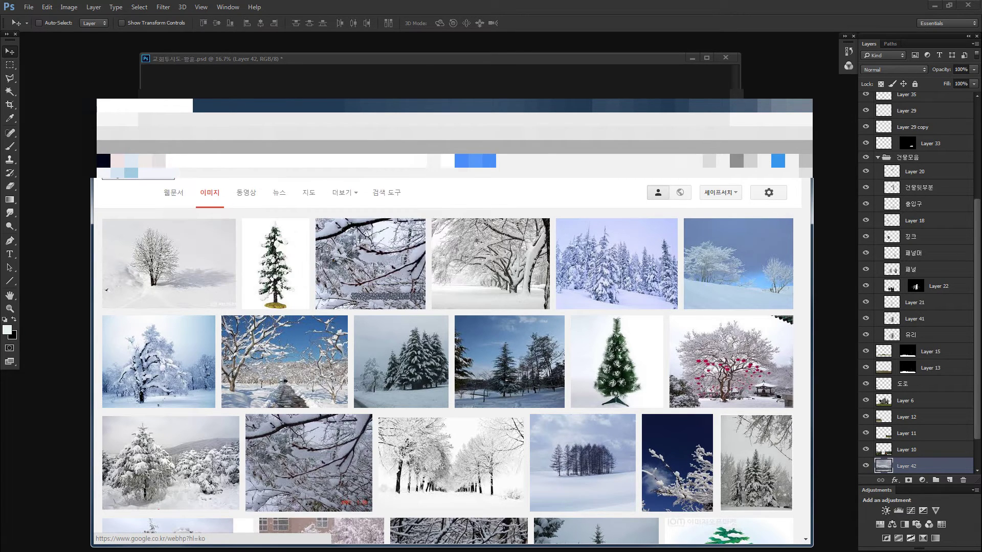
Browse the snow photo results, following related images of snow-covered fields to find a suitable ground texture.
scroll(560, 398, "down", 5)
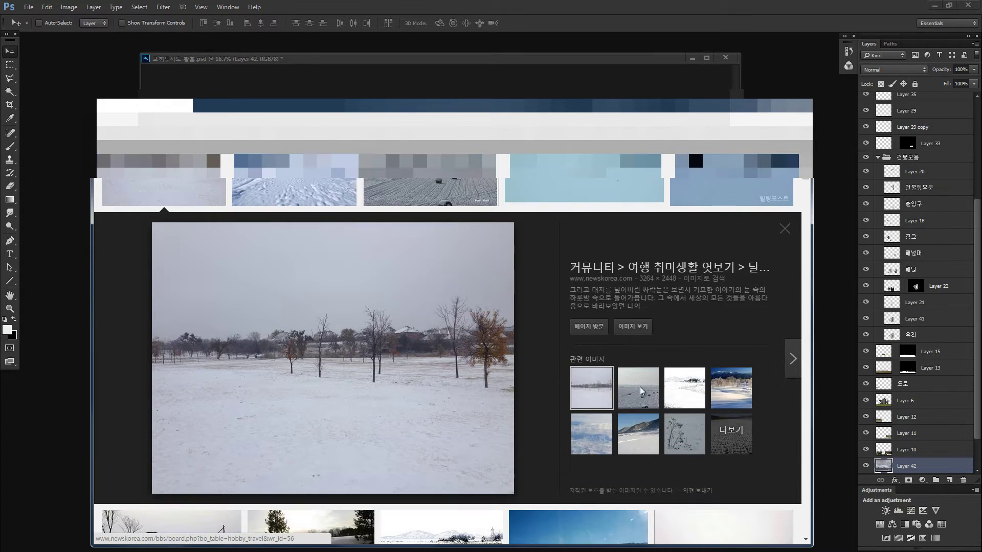
left_click(737, 437)
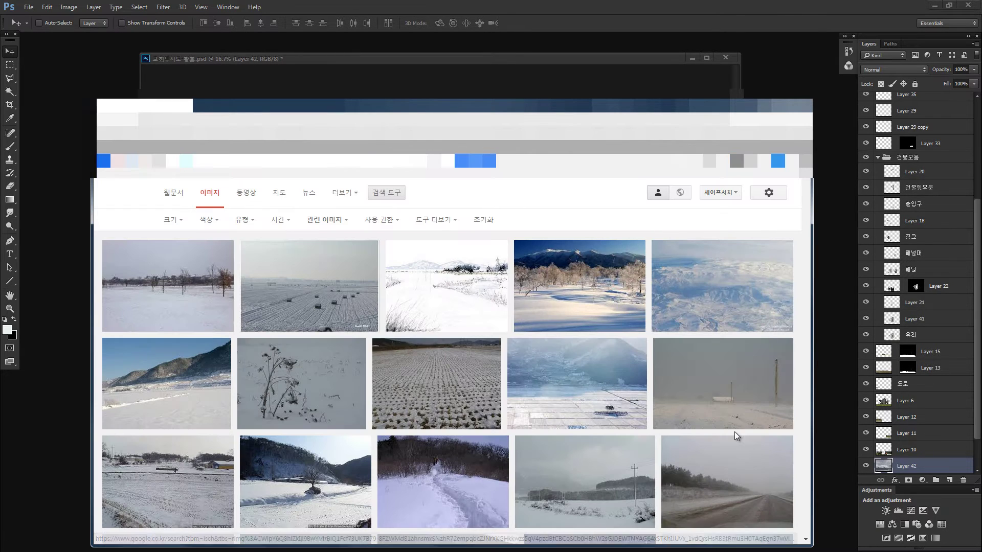
scroll(588, 429, "down", 2)
left_click(588, 429)
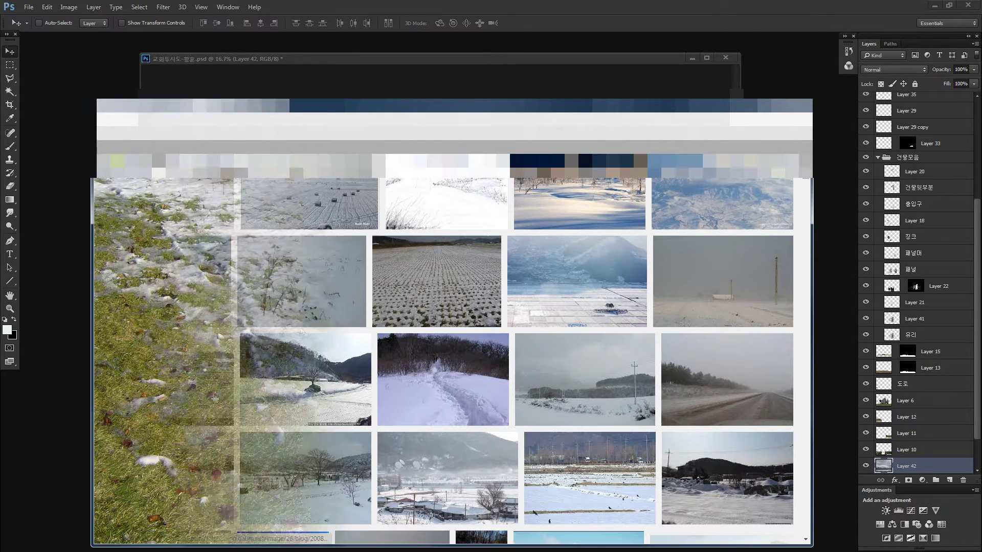
left_click(288, 109)
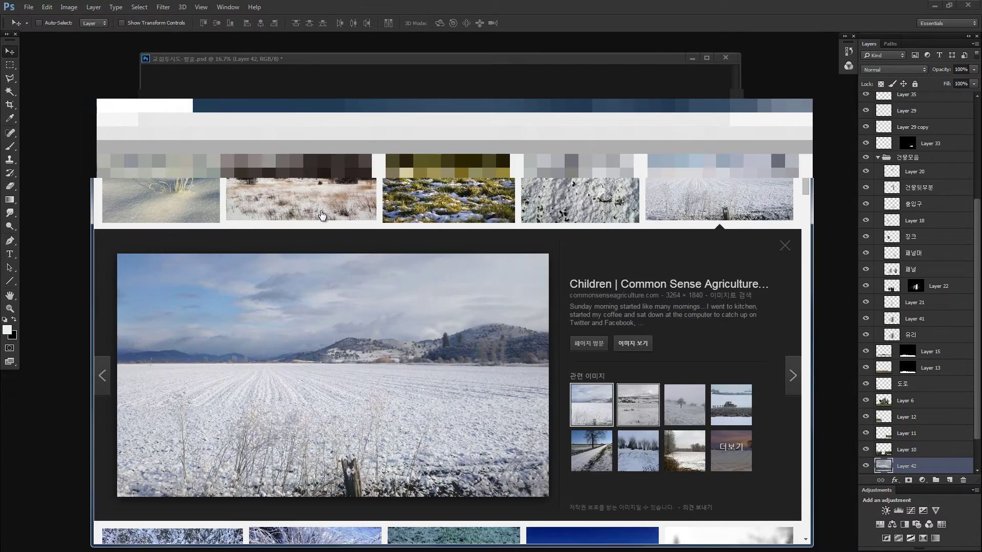
scroll(510, 357, "down", 2)
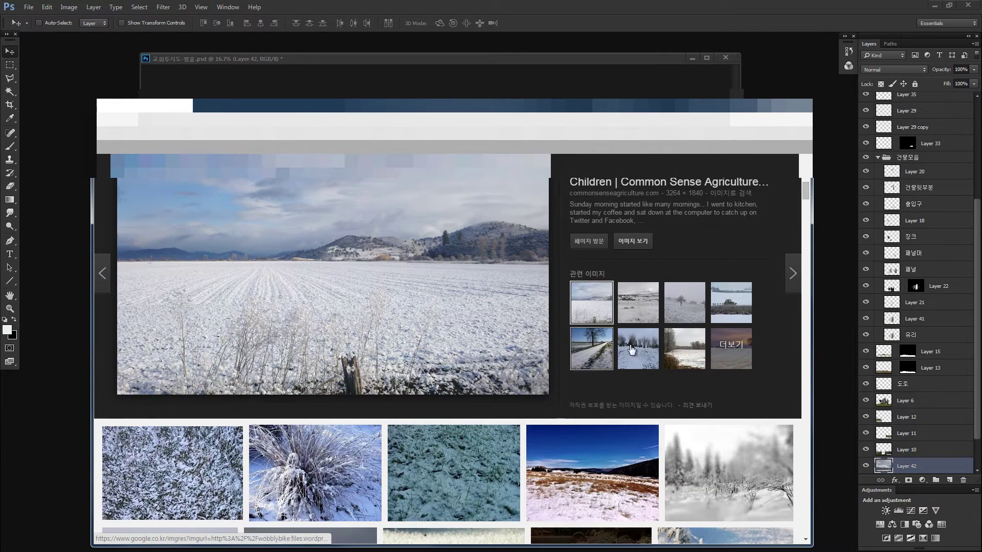
left_click(718, 345)
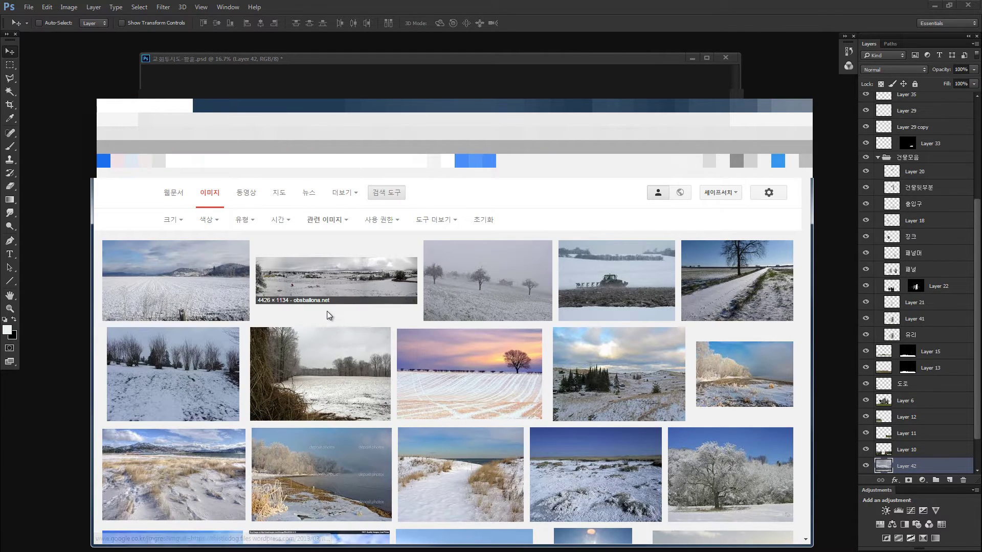
View the Lake Riverside snow panorama at full size and open it in Photoshop as Snow-Pan-110220.jpg.
left_click(371, 285)
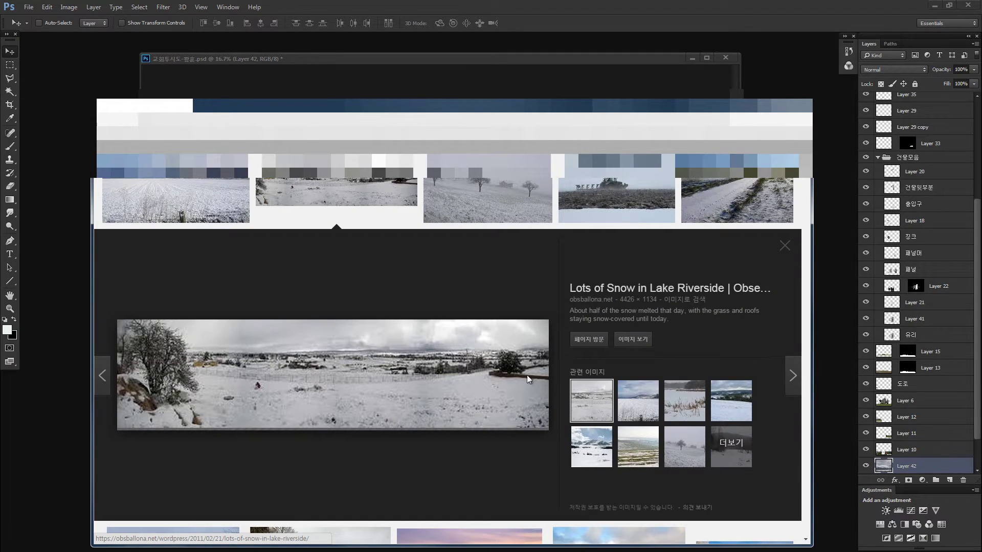
left_click(633, 340)
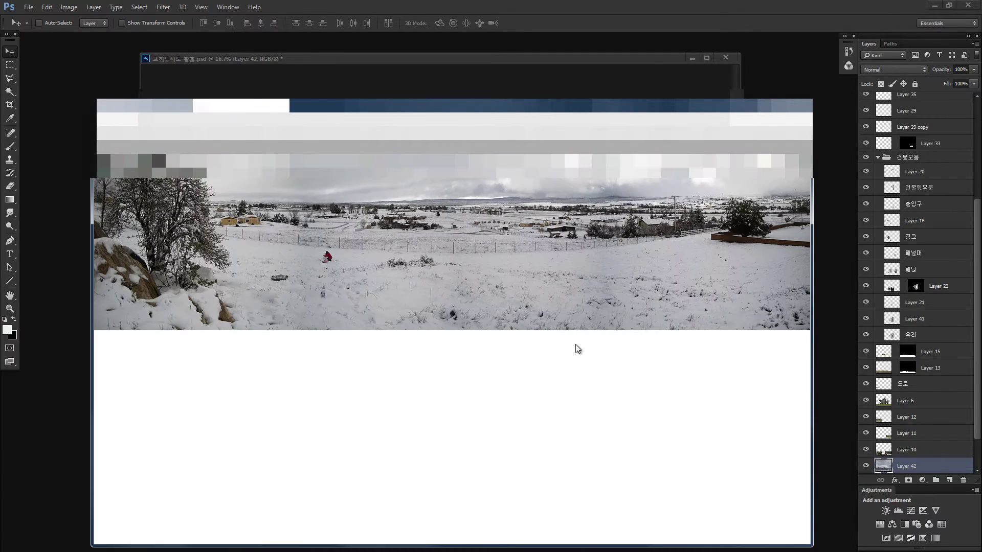
left_click(432, 279)
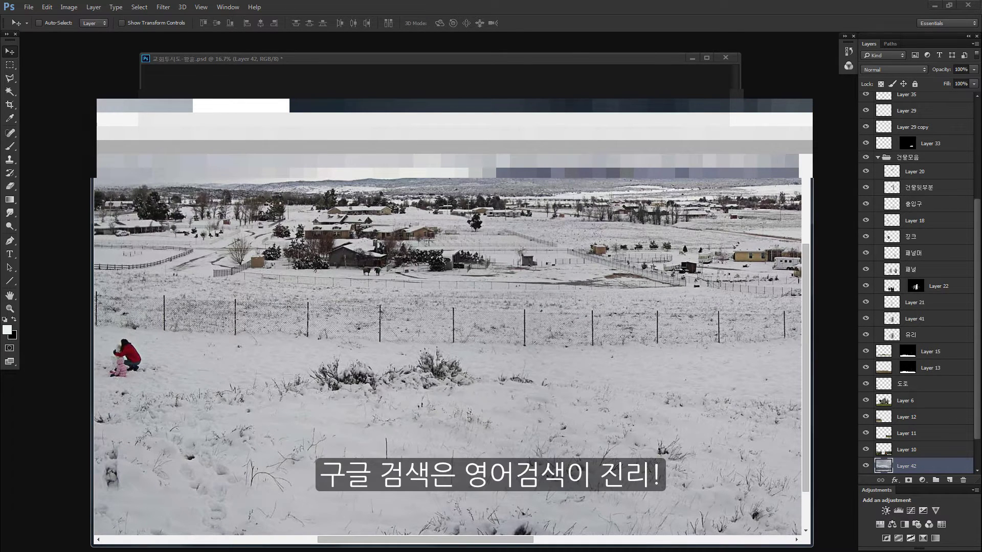
left_click(112, 76)
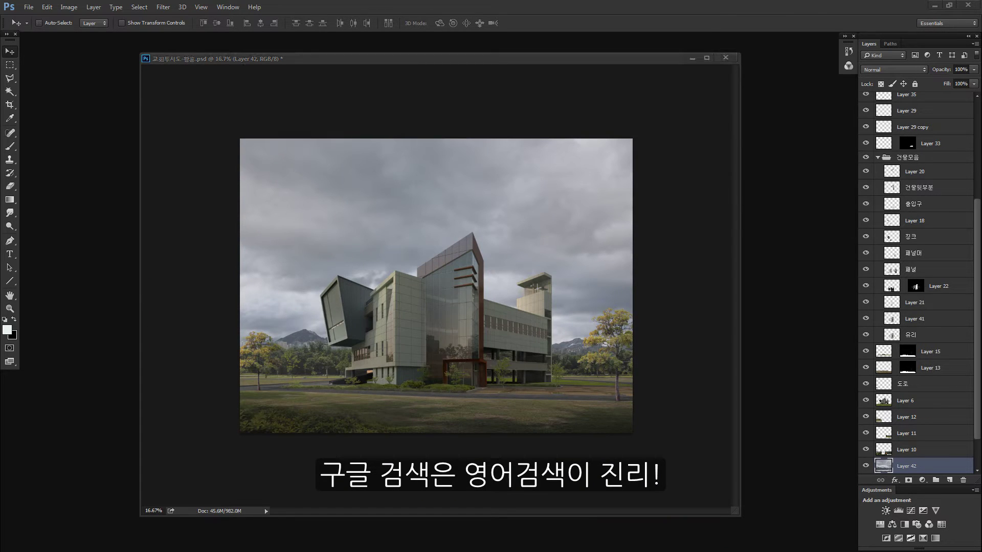
left_click_drag(1, 368, 97, 323)
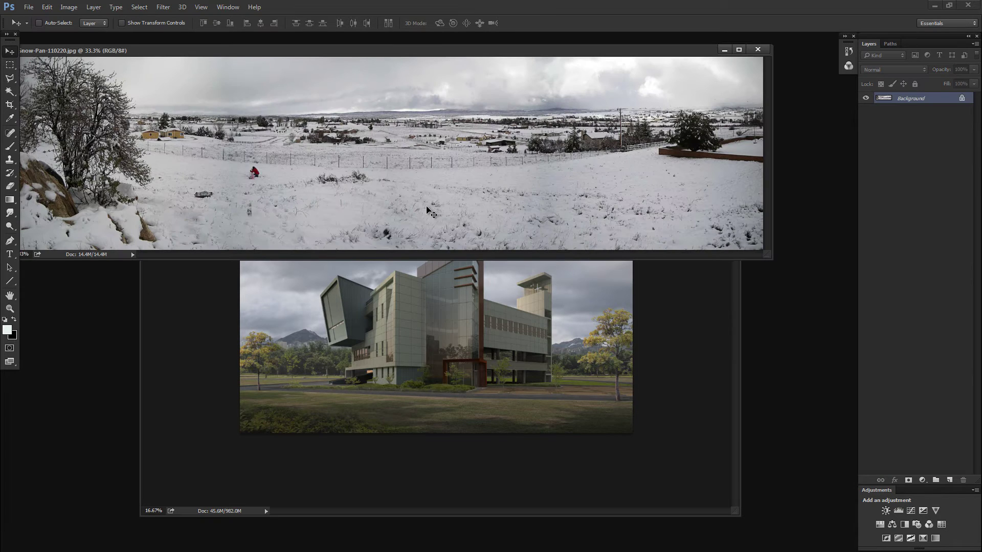
Outline the crouching adult and child with the Lasso at a 5 px feather and replace them with snow.
key("l")
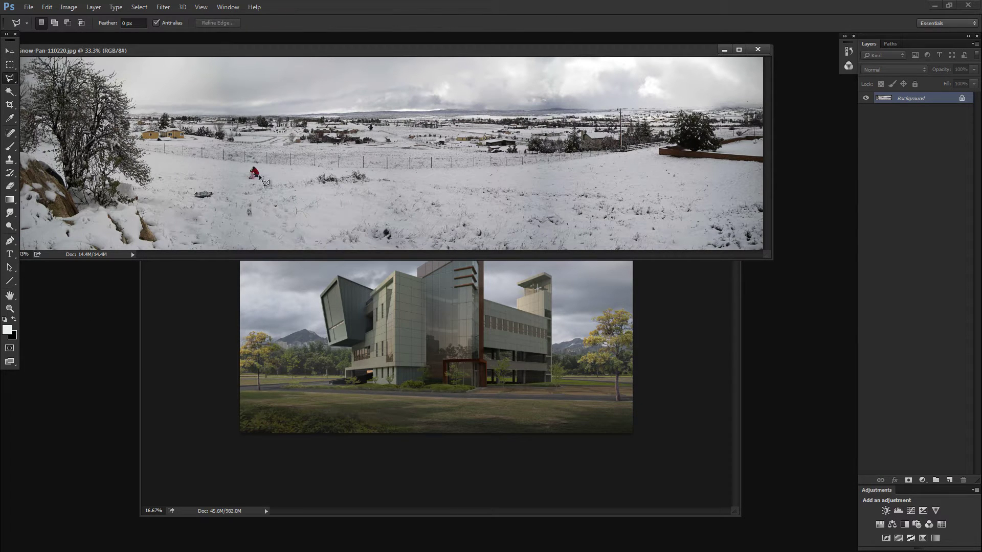
key("ctrl+space")
left_click_drag(259, 170, 299, 171)
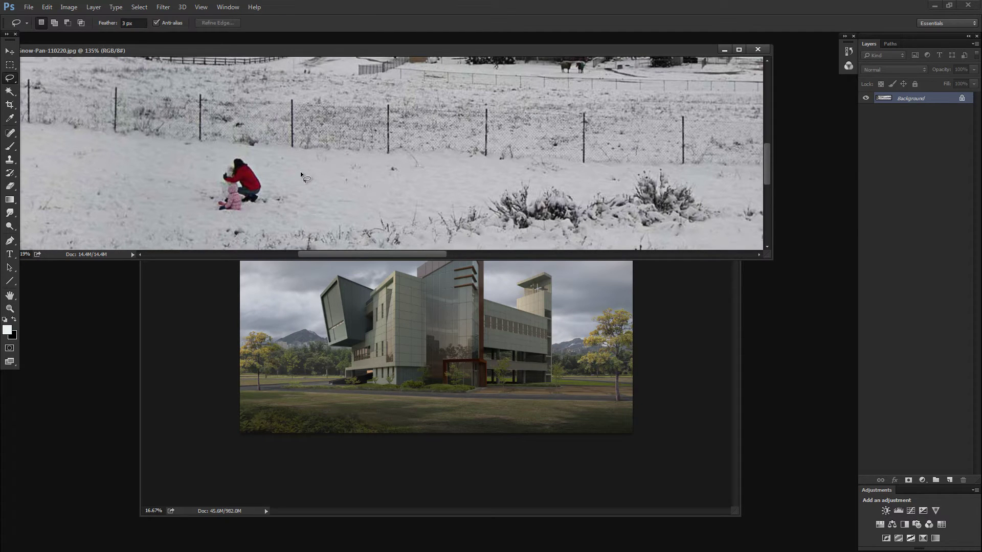
key("Return")
type("5")
key("Return")
mouse_move(301, 169)
left_mouse_down()
mouse_move(305, 223)
mouse_move(303, 168)
mouse_move(261, 186)
mouse_move(240, 177)
left_mouse_up()
key("ctrl+d")
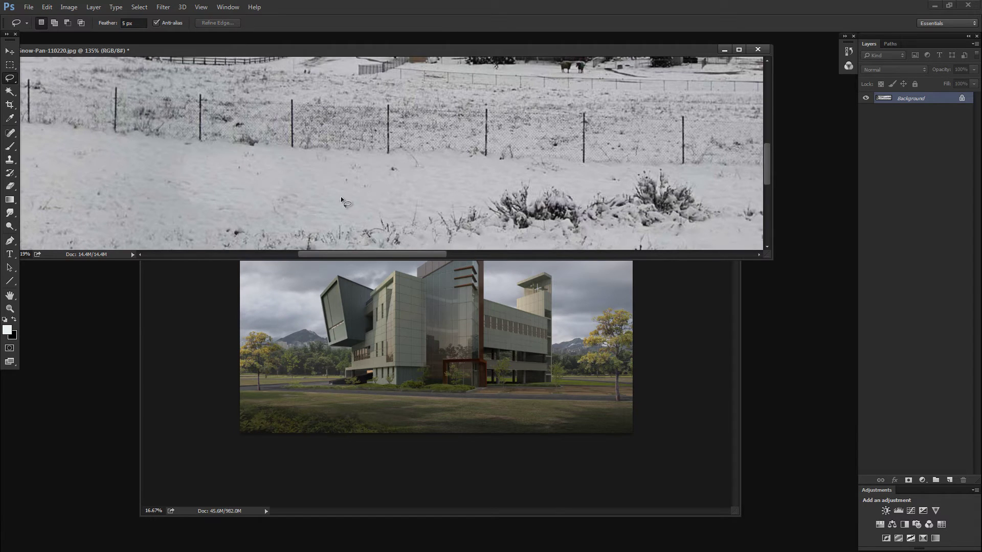
Lasso the dark object lying on the snow near the panorama's tree and fill it with snow.
key("ctrl+0")
key("ctrl+minus")
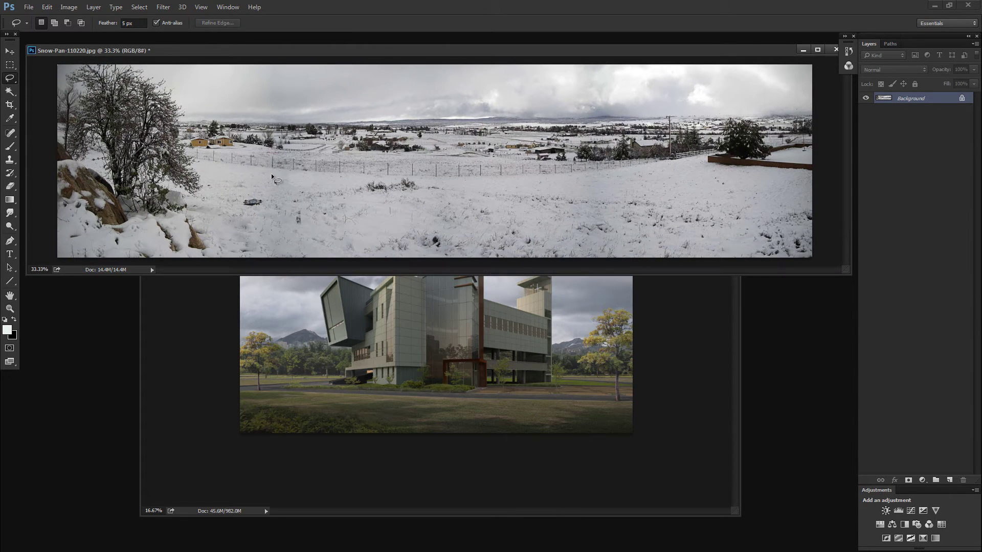
mouse_move(279, 199)
left_mouse_down()
mouse_move(317, 219)
mouse_move(296, 198)
mouse_move(266, 204)
left_mouse_up()
key("ctrl+d")
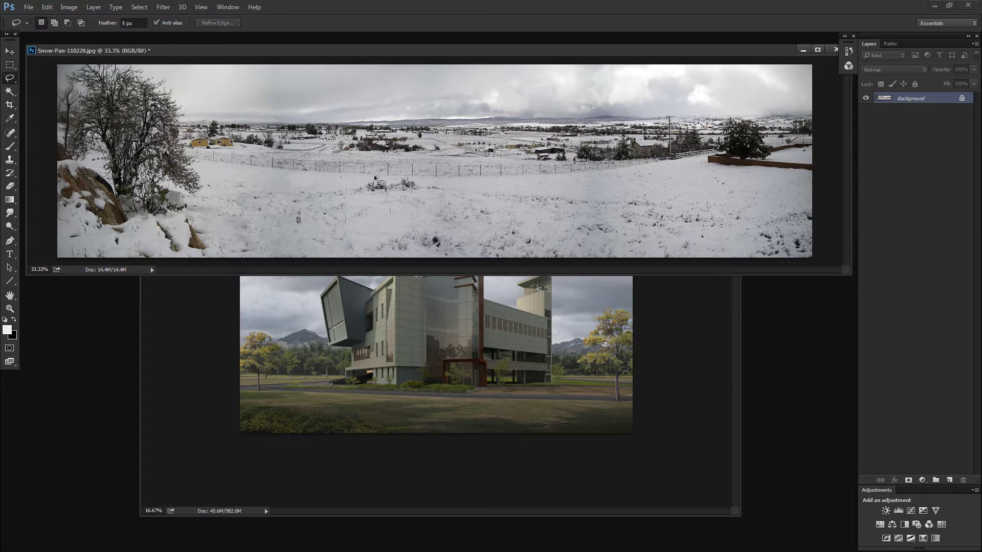
Lasso the panorama's snowy foreground and try placing it in the church rendering above Layer 42, undoing the placement.
mouse_move(208, 219)
left_mouse_down()
mouse_move(217, 297)
mouse_move(739, 309)
mouse_move(856, 270)
mouse_move(828, 175)
mouse_move(353, 177)
left_mouse_up()
mouse_move(506, 200)
left_mouse_down()
mouse_move(445, 358)
mouse_move(441, 397)
left_mouse_up()
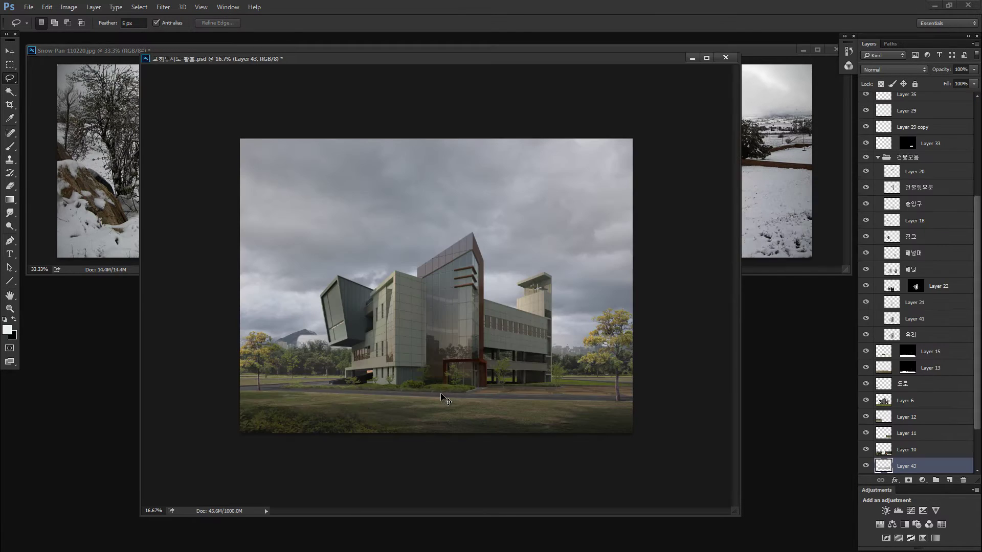
key("ctrl+z")
key("v")
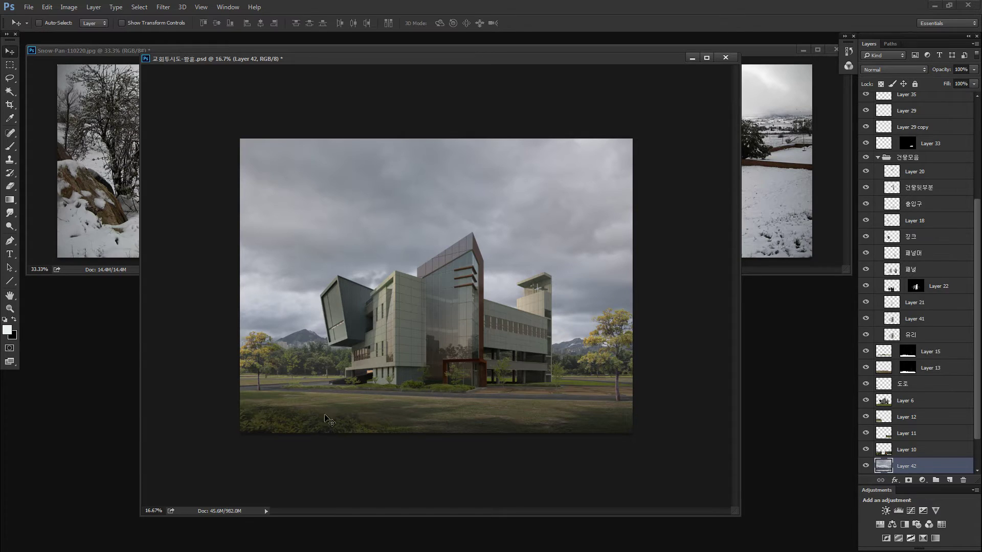
Delete the bush and darkening layers over the rendering's foreground lawn, and fully lock Layer 38.
left_click_drag(286, 399, 338, 410)
key("Delete")
key("Delete")
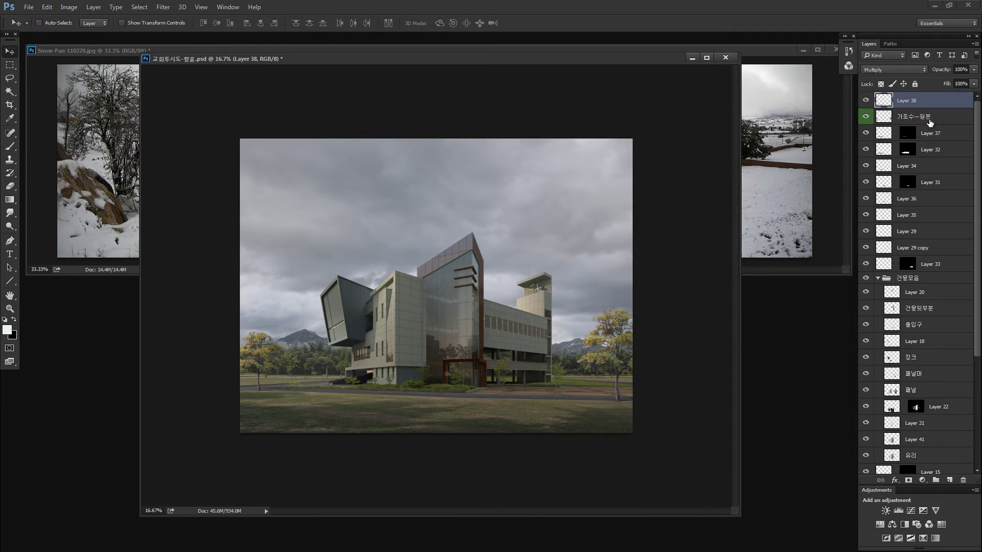
left_click(915, 84)
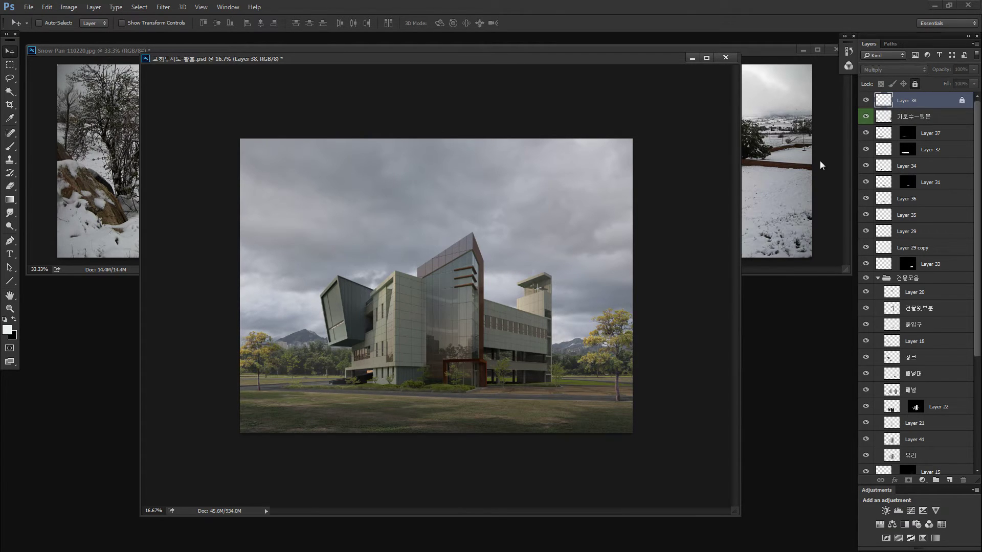
Isolate Layer 13 to inspect which ground areas it covers, and show all layers again.
left_click(342, 402, "ctrl")
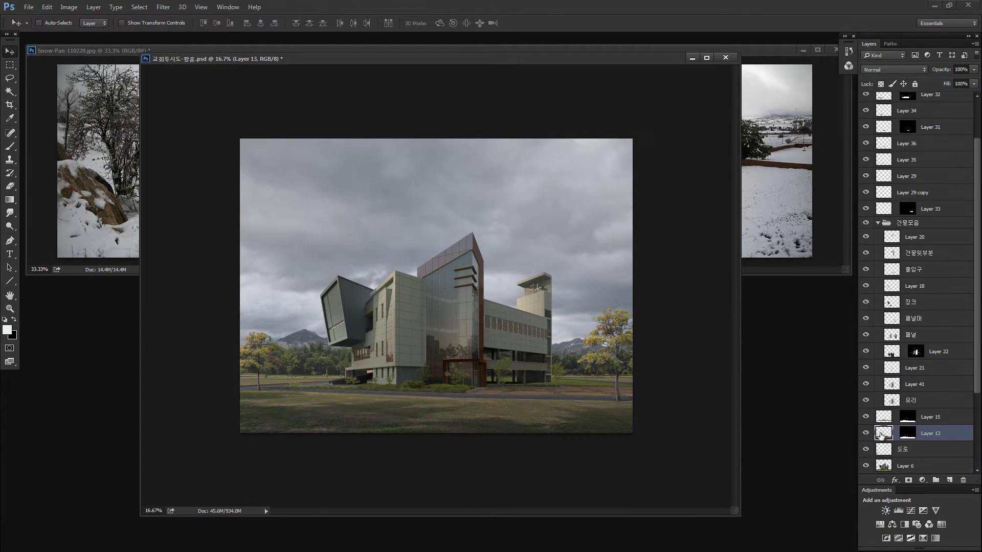
left_click(866, 434, "alt")
left_click(866, 433, "alt")
left_click(866, 433, "alt")
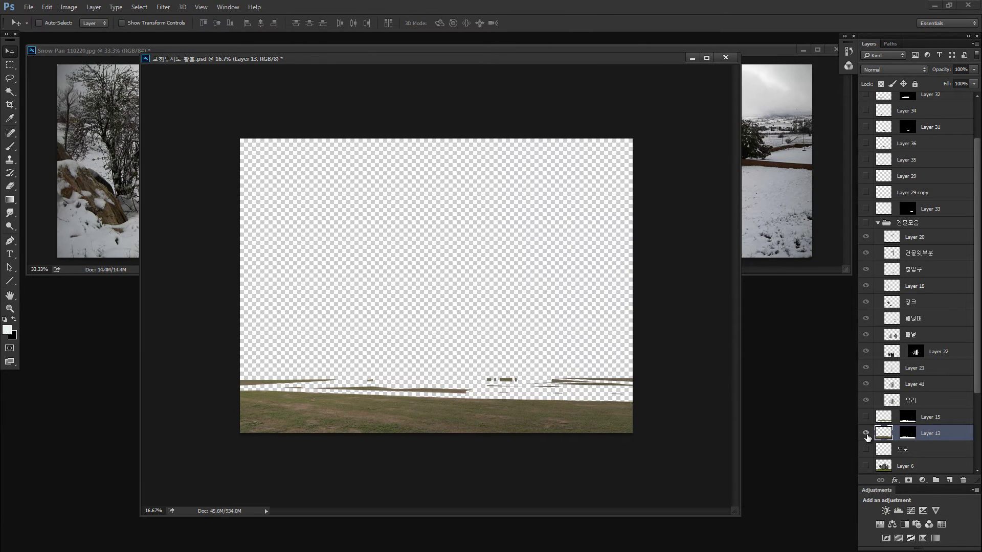
left_click(866, 433, "alt")
Copy the panorama's selected snowy ground into the church rendering above Layer 15, positioned over the lawn before the building.
left_click(883, 417)
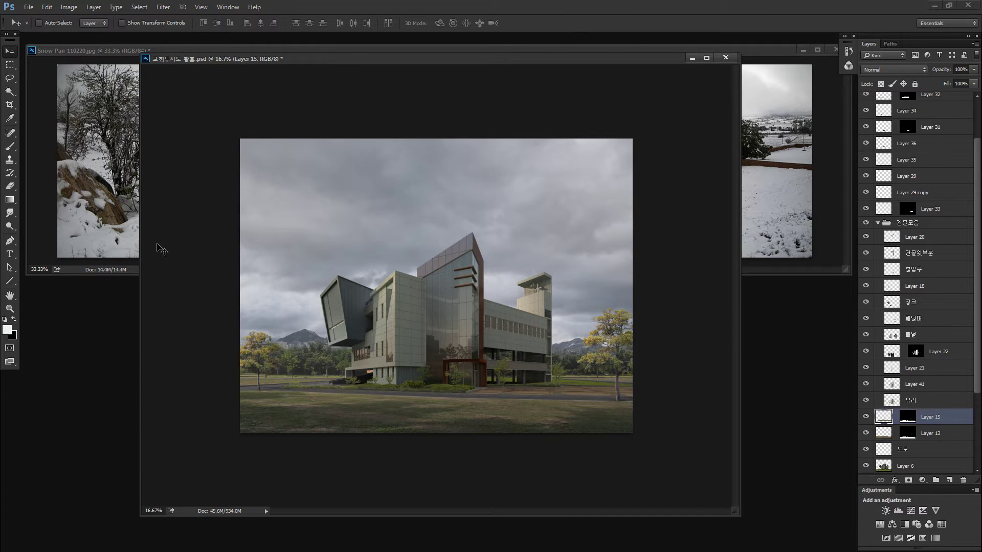
left_click(113, 217)
left_click_drag(419, 216, 405, 392)
left_click_drag(533, 367, 523, 424)
Check the snow panorama's width and height in pixels with Image Size, leaving the photo unscaled.
left_click(123, 160)
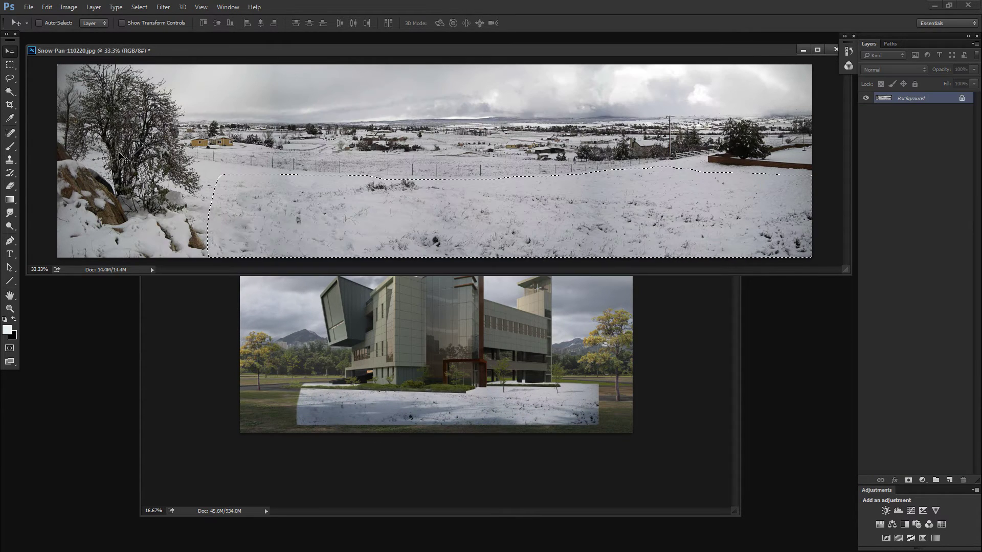
key("ctrl+alt+i")
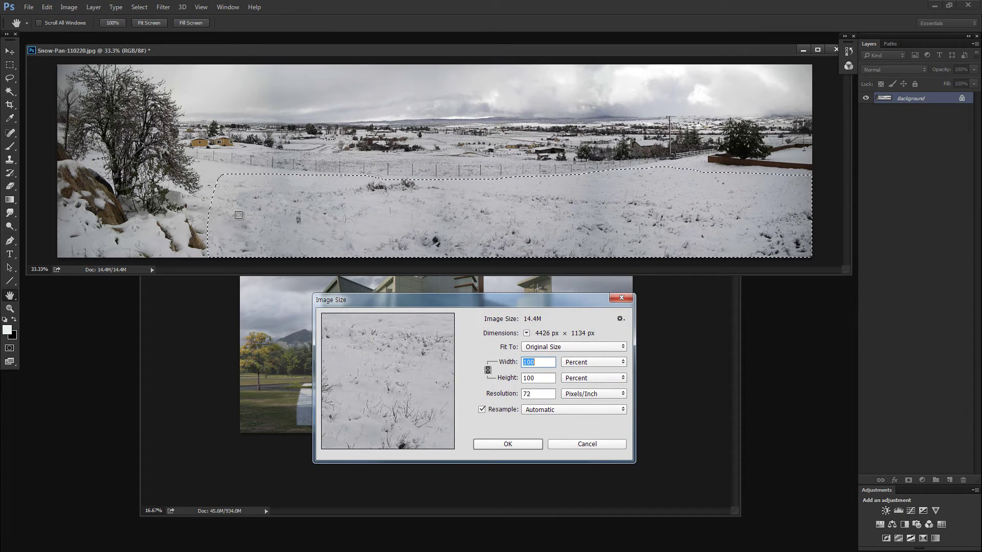
left_click(578, 365)
left_click(584, 380)
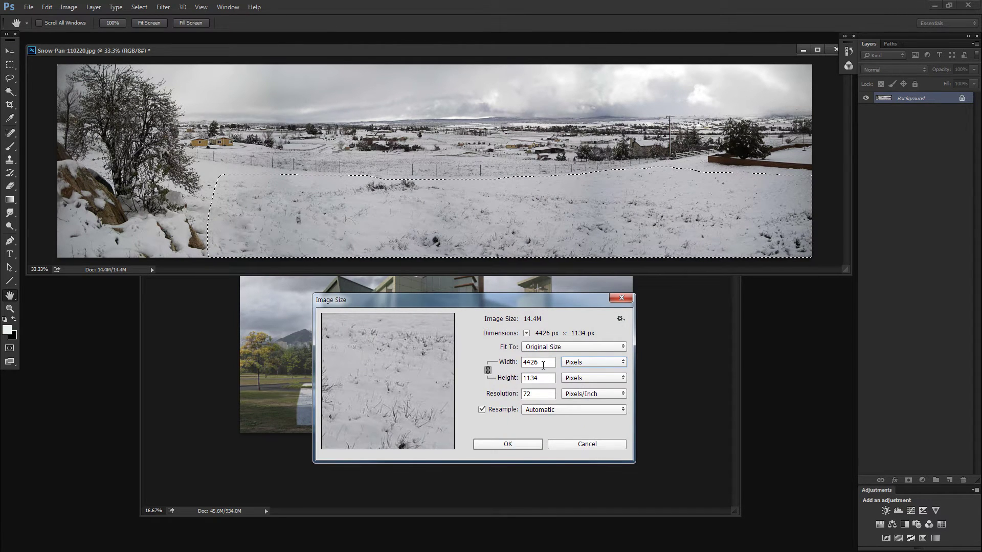
mouse_move(391, 372)
key("Escape")
Check the church rendering's pixel dimensions with Image Size for comparison with the panorama.
left_click(442, 396)
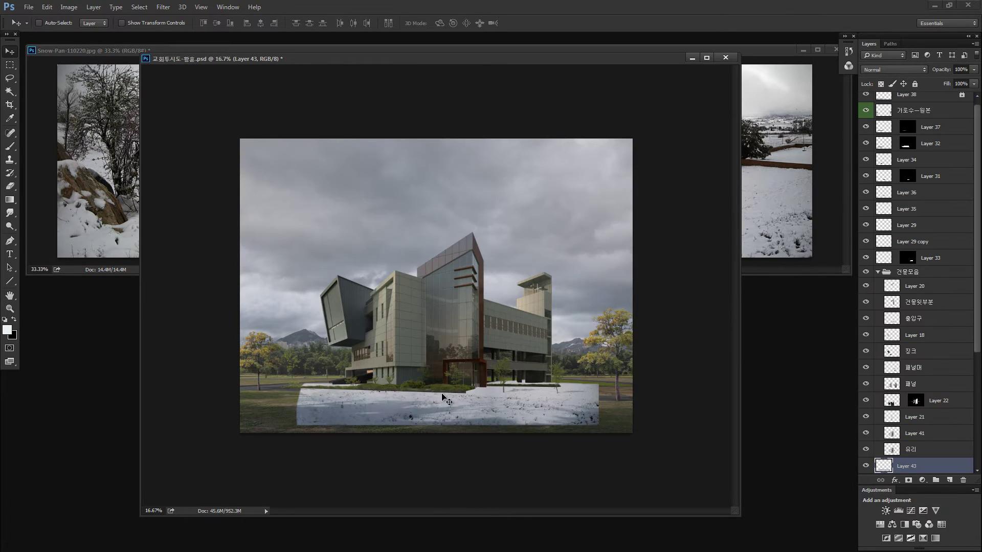
key("ctrl+alt+i")
left_click(589, 363)
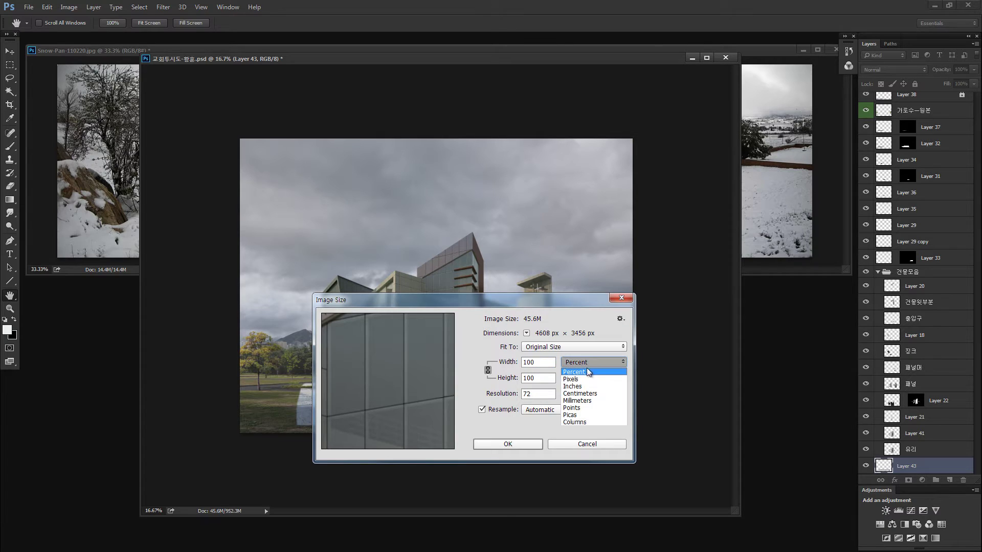
left_click(587, 379)
left_click(508, 444)
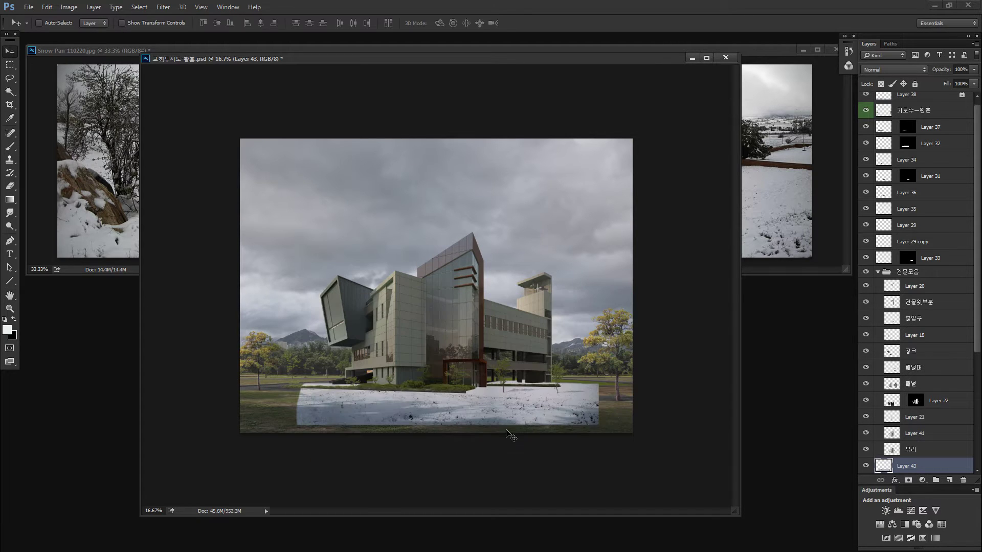
Scale the snow layer to about 154% with Free Transform and stretch its upper edge slightly to cover the whole foreground.
key("v")
left_click_drag(507, 432, 680, 366)
key("ctrl+t")
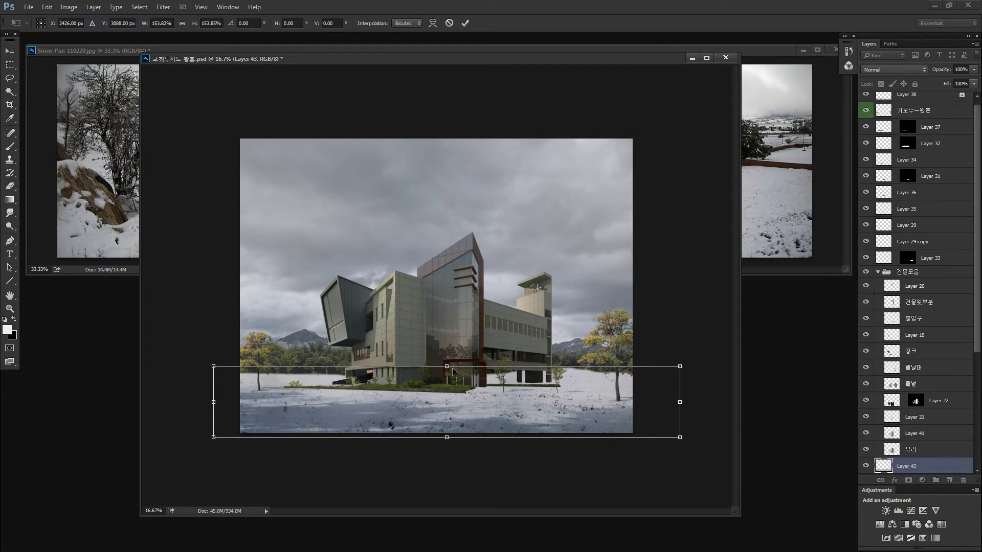
mouse_move(453, 365)
left_mouse_down()
mouse_move(456, 352)
mouse_move(456, 361)
left_mouse_up()
key("Return")
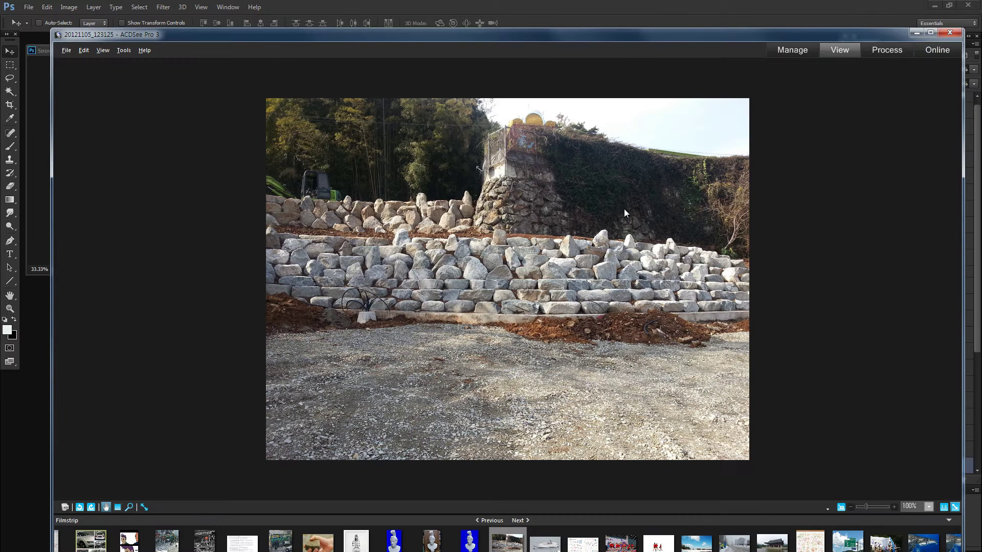
Close the image viewer and open march18-snow.jpg over the church rendering, ready for a Polygonal Lasso selection.
left_click(945, 33)
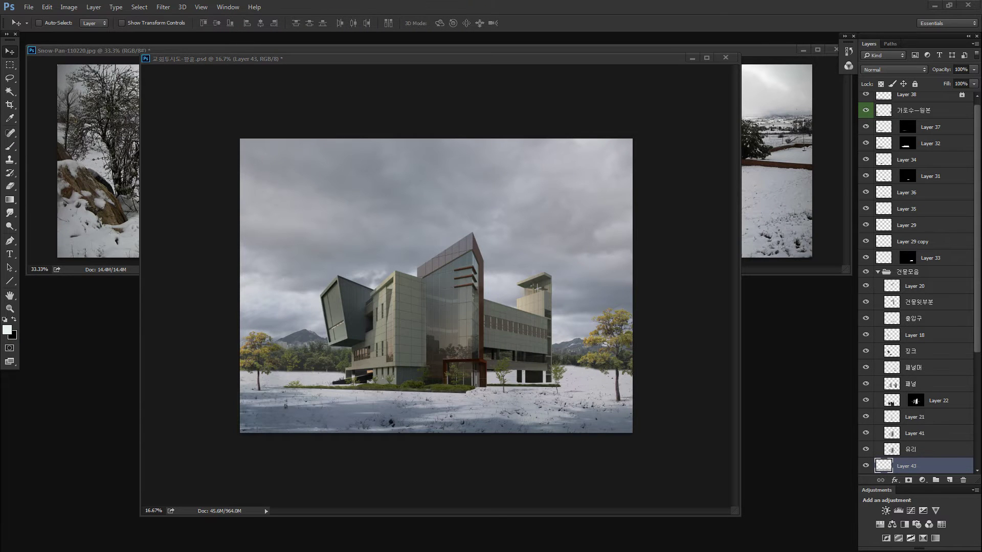
left_click_drag(1, 358, 61, 355)
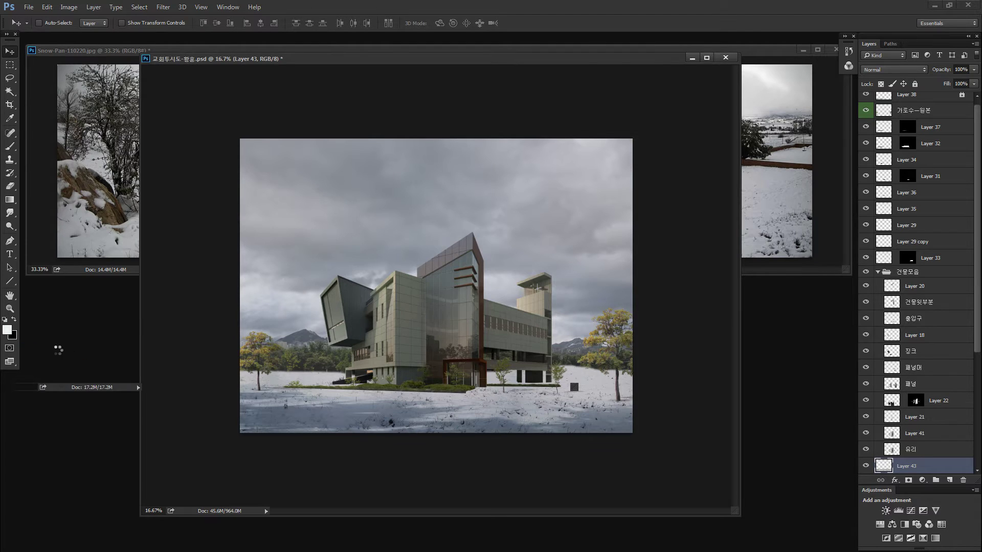
left_click_drag(288, 62, 401, 98)
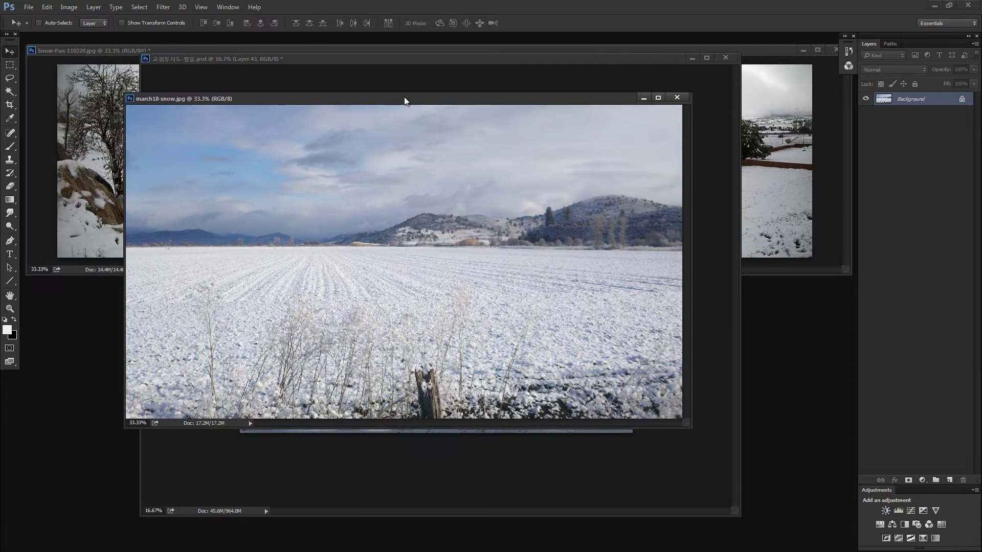
key("l")
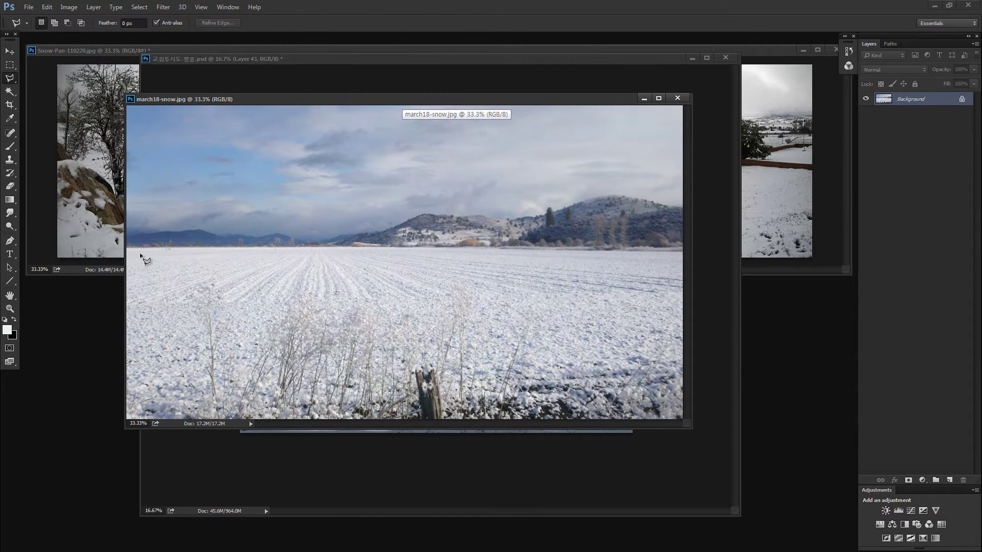
Select the snowy field below the horizon in march18-snow.jpg with the Polygonal Lasso and copy it into the church rendering as a new layer.
left_click(140, 253)
left_click(543, 253)
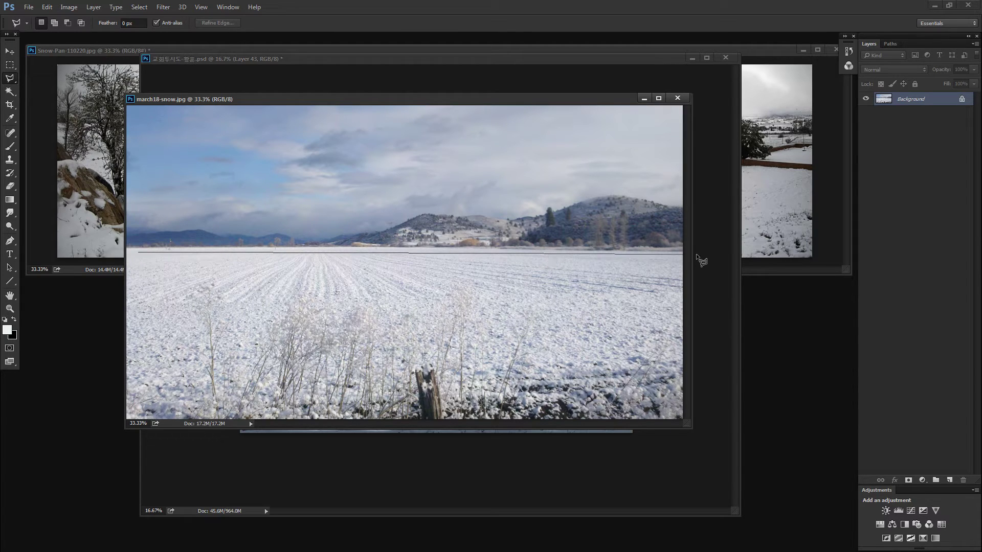
left_click(698, 255)
left_click(719, 432)
left_click(110, 444)
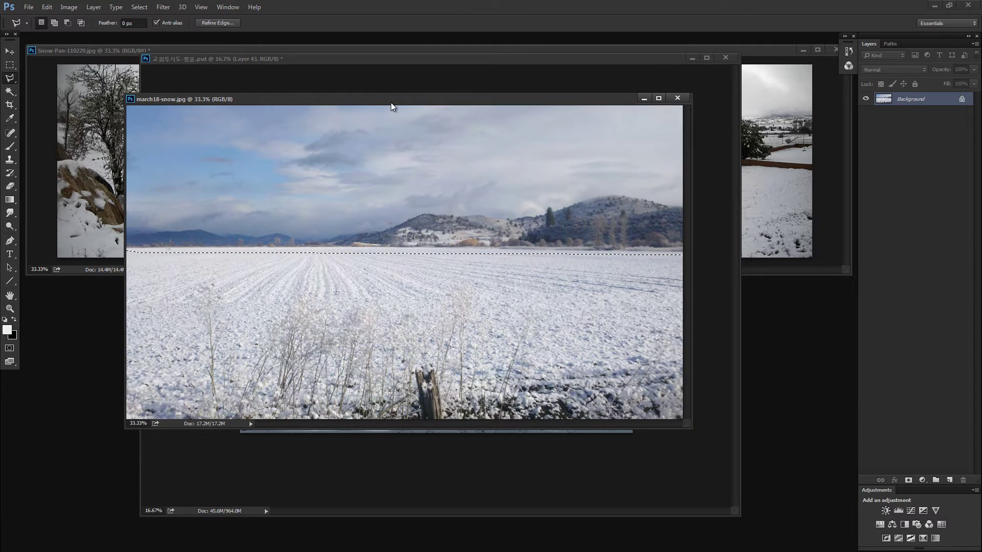
left_click_drag(391, 103, 204, 93)
left_click_drag(327, 312, 527, 340)
key("v")
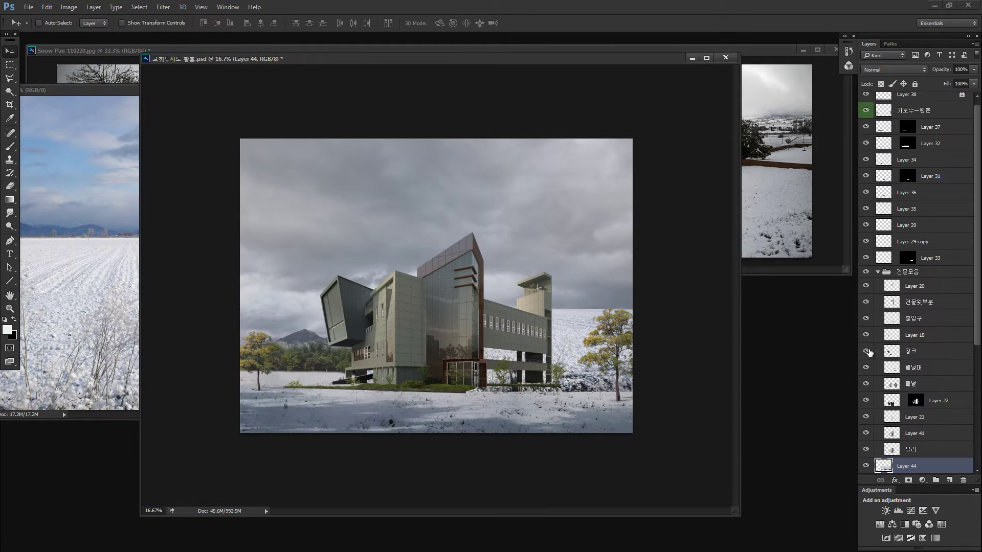
Move the new snow field over the foreground and scale it with Free Transform to about 146% width and 110% height, spanning the whole image.
left_click_drag(501, 399, 385, 452)
key("ctrl+t")
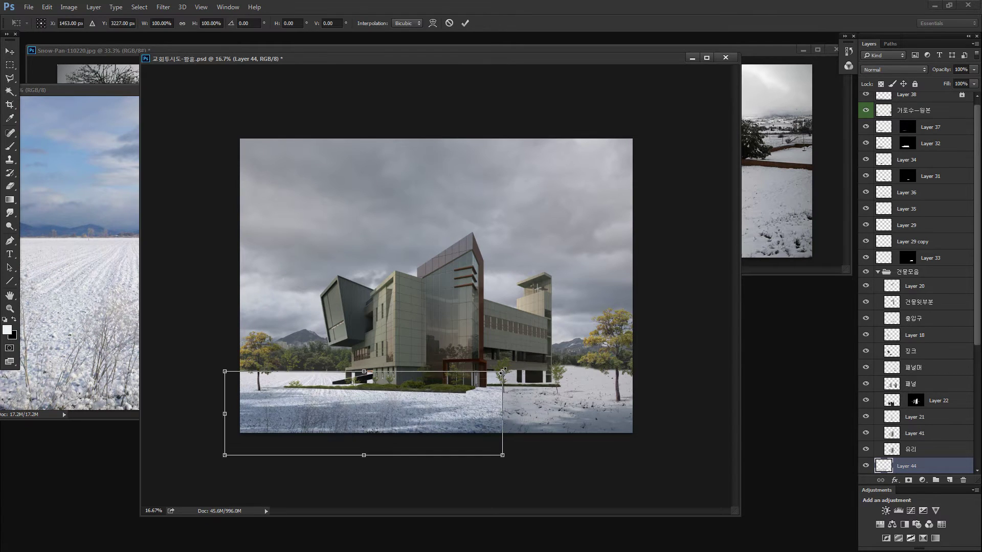
left_click_drag(504, 372, 600, 397)
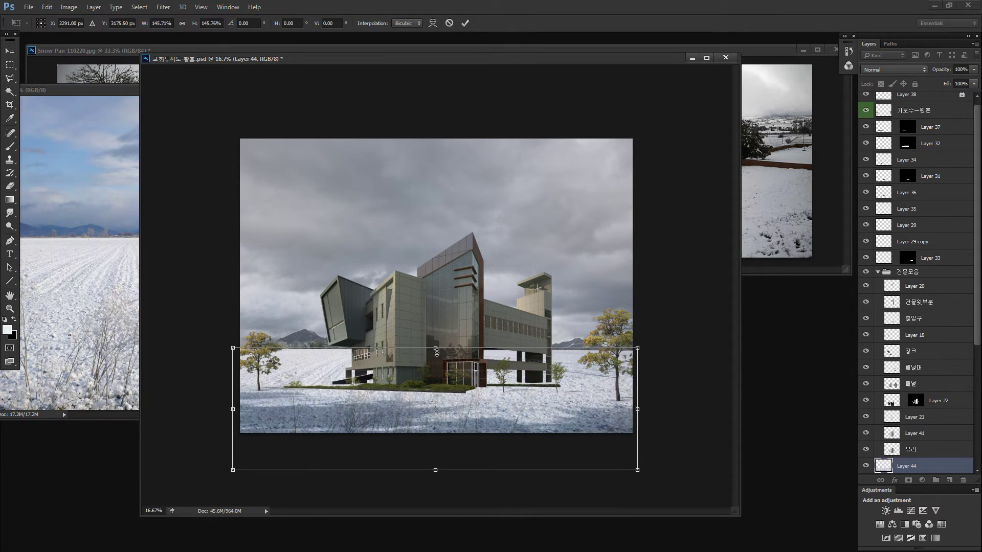
left_click_drag(437, 353, 439, 378)
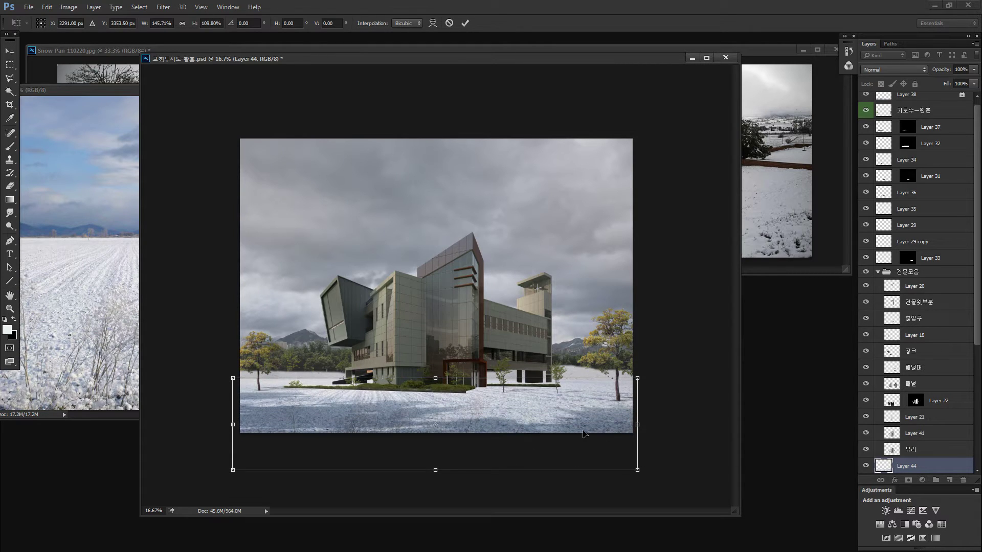
key("Return")
Mask the snow field layer with a selection loaded from Layer 13's mask.
scroll(921, 420, "down", 3)
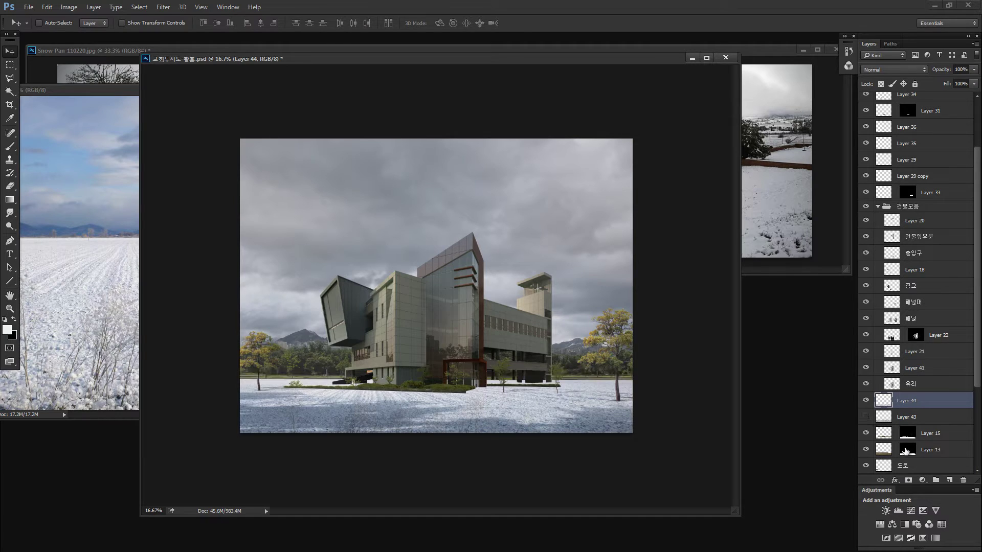
left_click(907, 451, "ctrl")
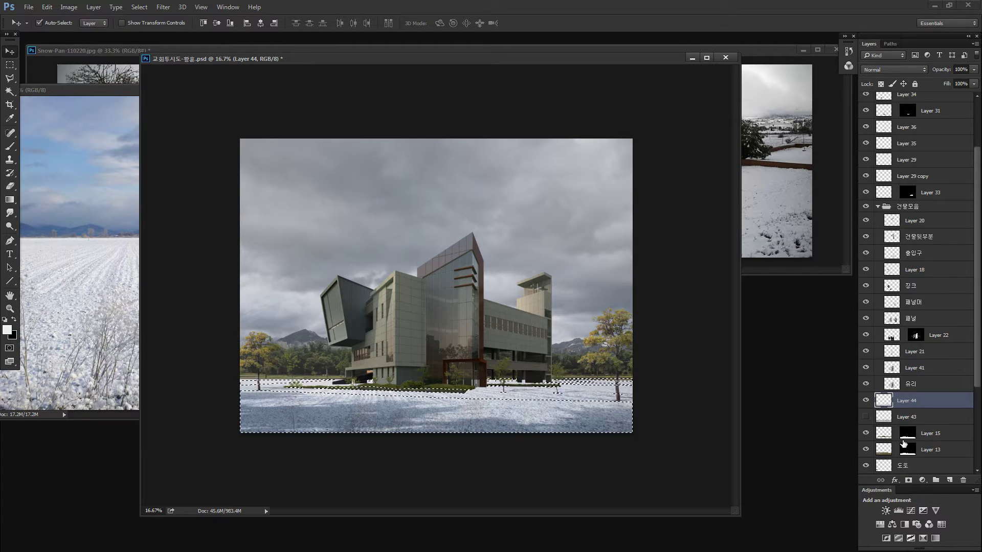
left_click(909, 481)
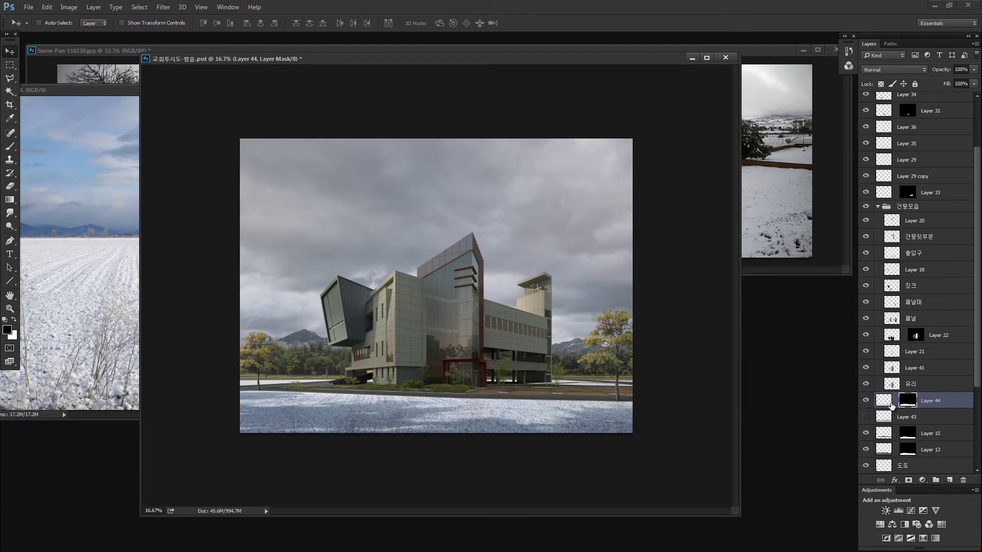
Return to march18-snow.jpg and select the band of snowy hills around the horizon, including some sky, with the Polygonal Lasso.
left_click(87, 212)
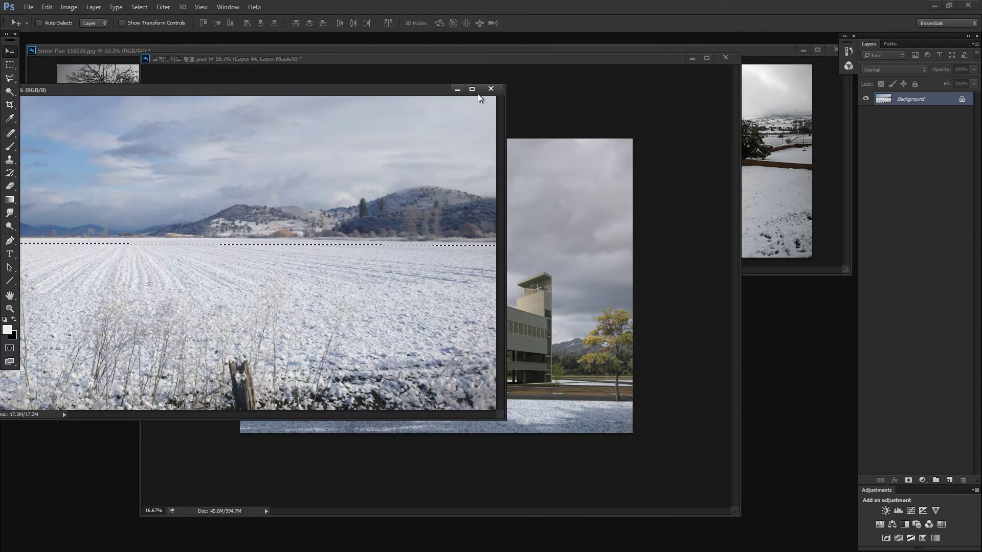
mouse_move(478, 94)
left_mouse_down()
mouse_move(319, 128)
mouse_move(316, 360)
mouse_move(404, 458)
mouse_move(573, 106)
mouse_move(522, 130)
left_mouse_up()
key("l")
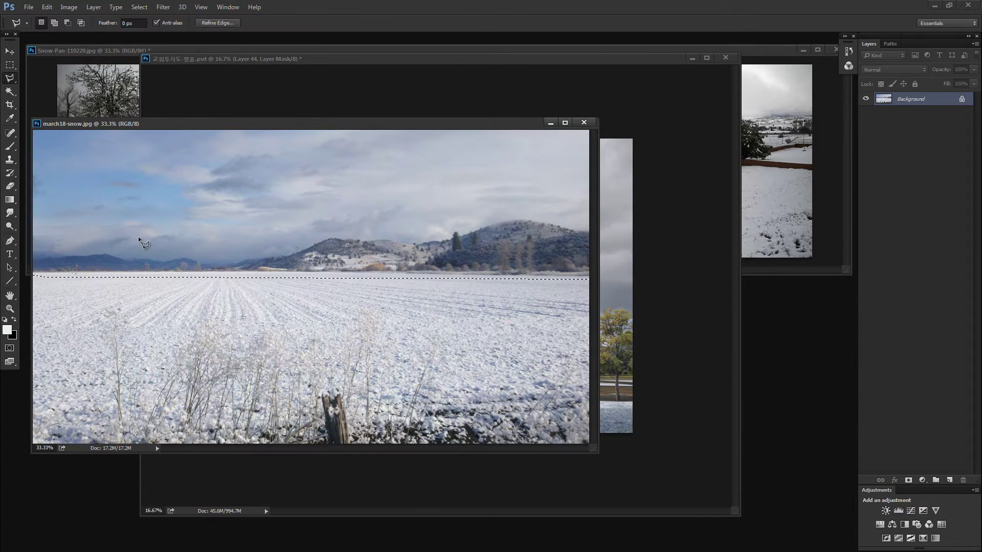
left_click(76, 226)
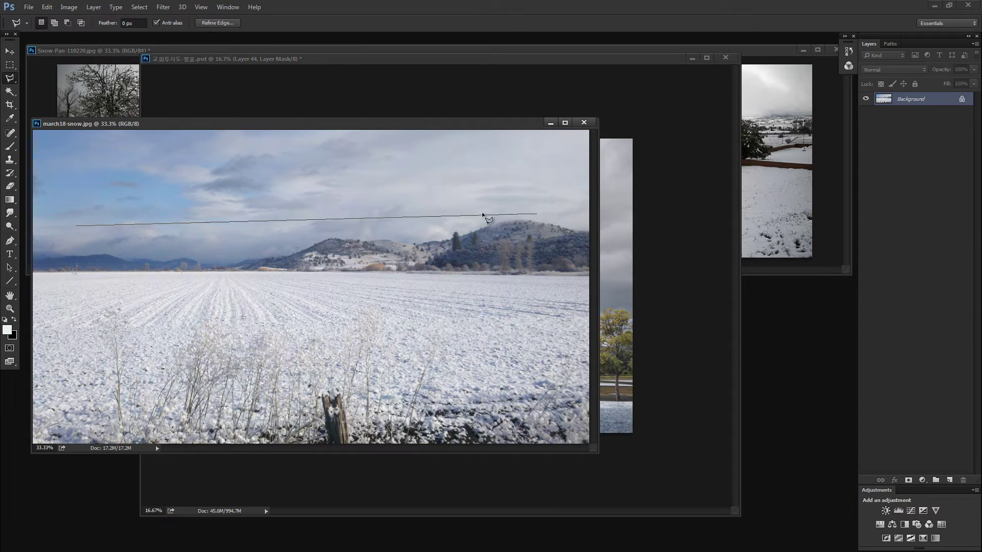
left_click(575, 205)
left_click(25, 280)
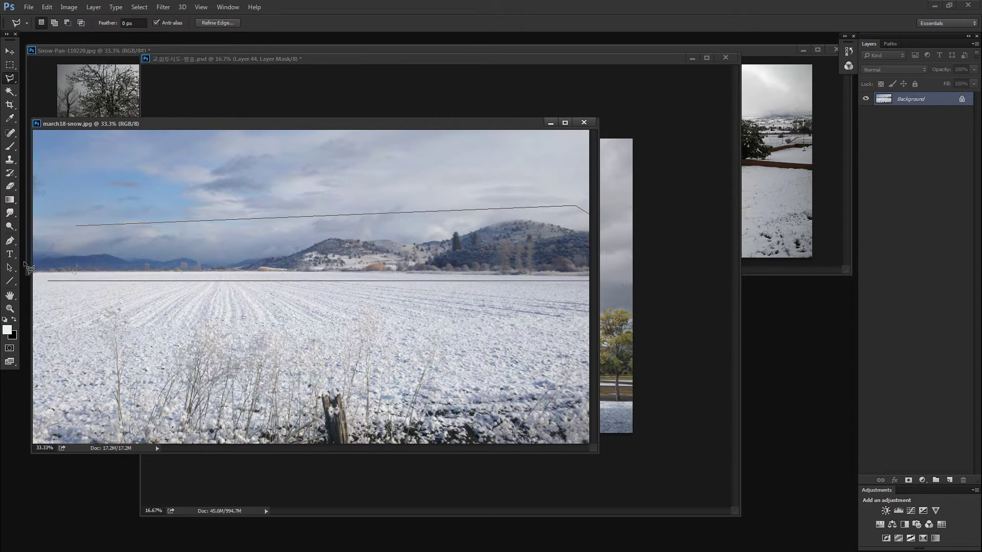
double_click(25, 228)
mouse_move(344, 231)
left_mouse_down()
mouse_move(621, 316)
mouse_move(528, 344)
left_mouse_up()
key("v")
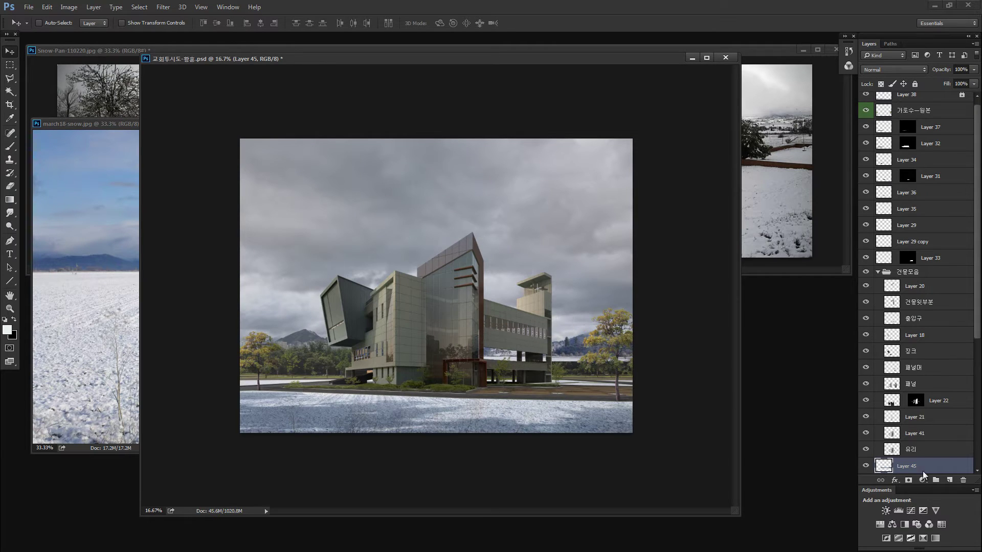
scroll(923, 471, "down", 2)
key("Delete")
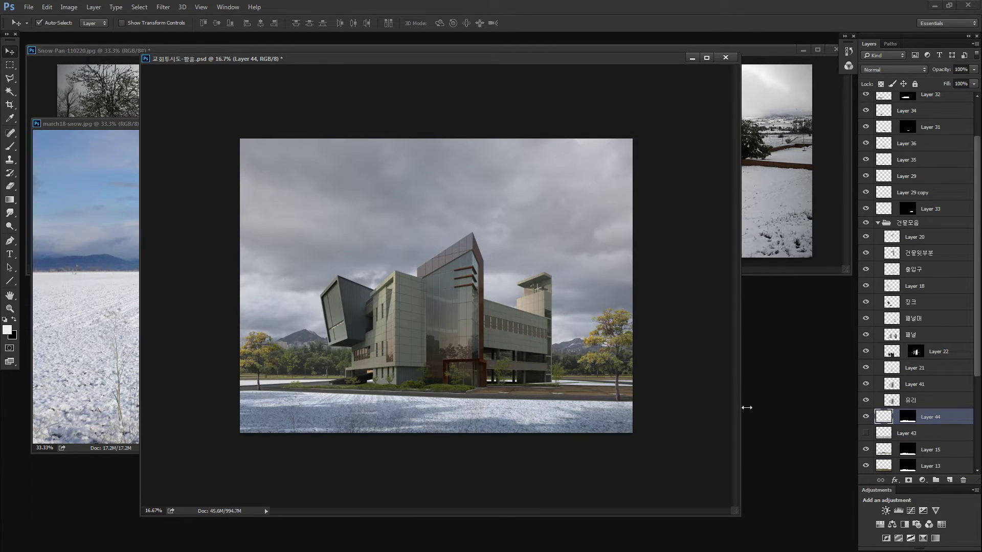
Hide the roadside tree layer and the background tree layers Layer 12 and Layer 11 behind the church.
left_click(629, 335)
left_click(866, 100)
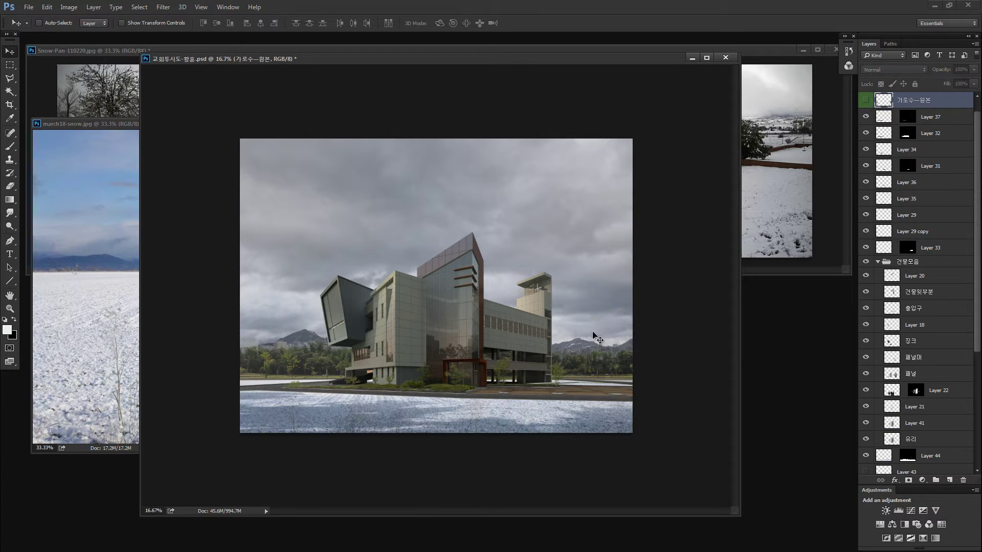
left_click(293, 367, "ctrl")
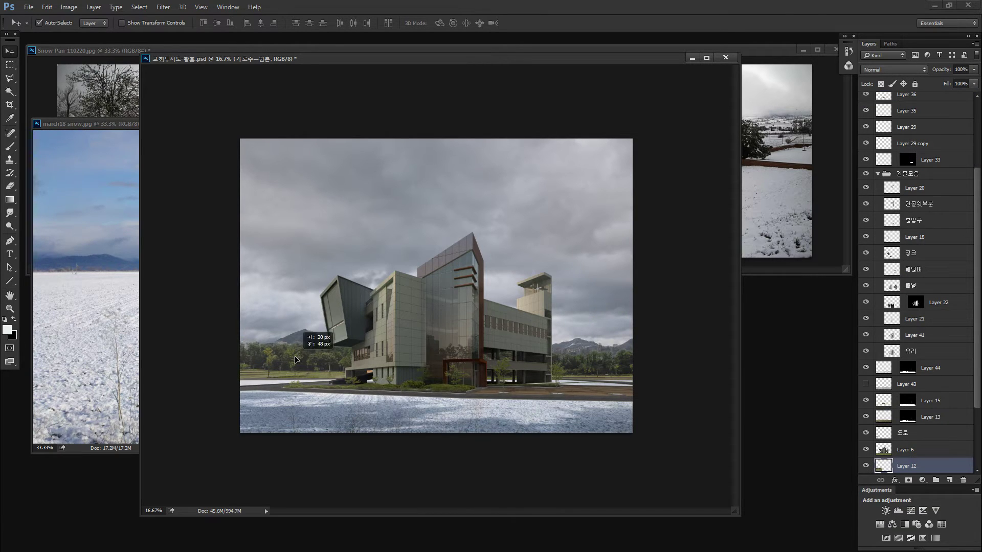
left_click(866, 466)
left_click(590, 365)
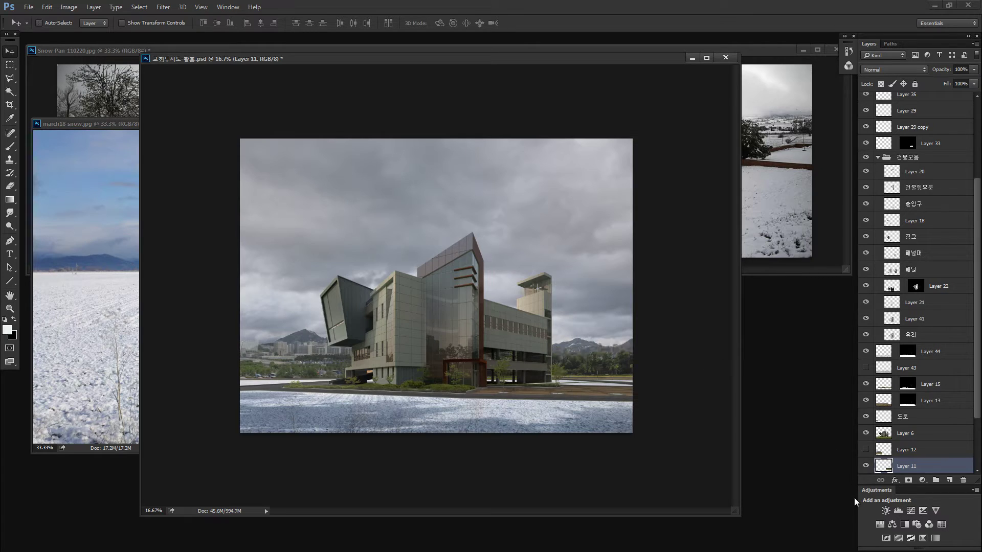
left_click(866, 466)
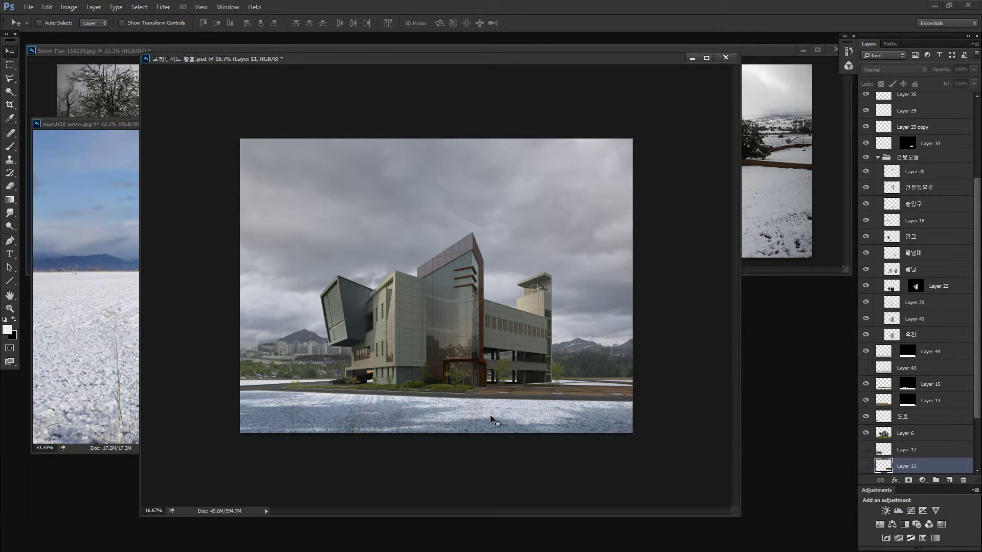
Copy the selected band of hills from march18-snow.jpg into the church rendering, directly above the cloudy sky layer.
left_click_drag(310, 354, 307, 338)
left_click(131, 339)
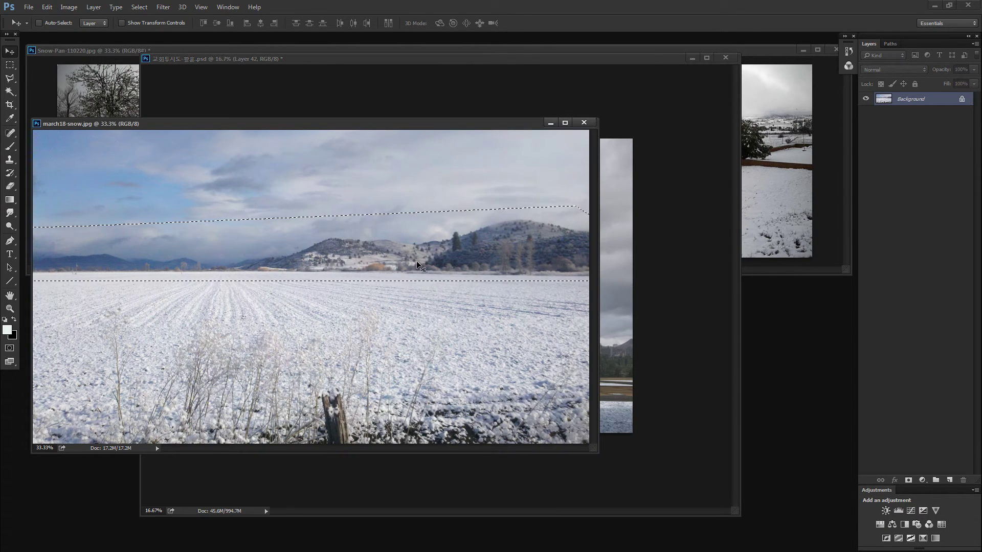
key("l")
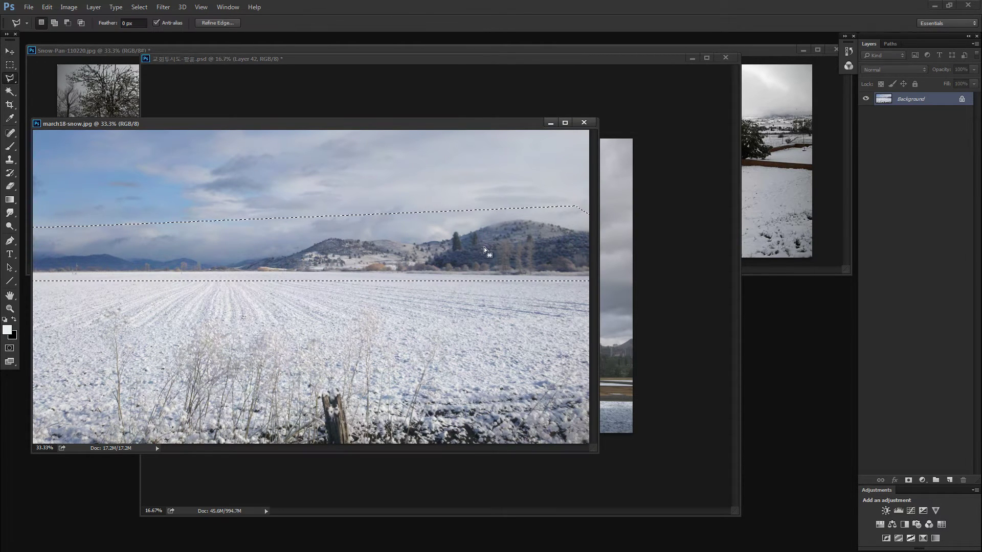
left_click_drag(521, 243, 620, 290)
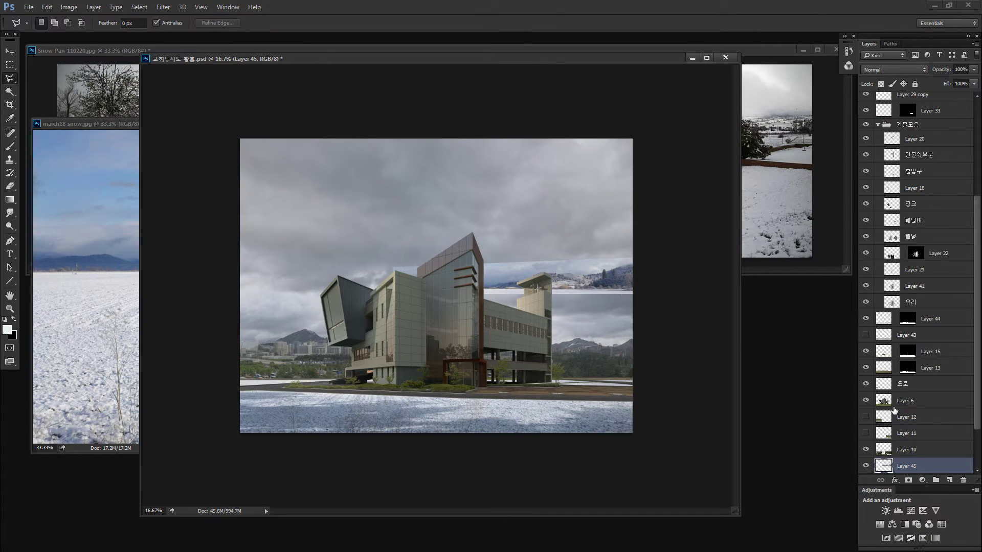
scroll(894, 410, "down", 2)
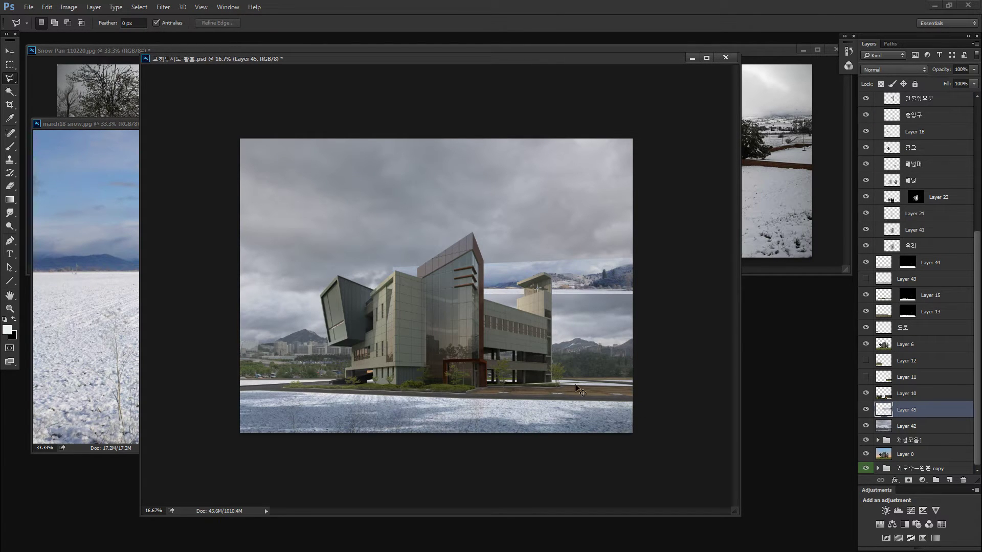
Position the hill layer at the horizon behind the church and enlarge it with Free Transform to reach the image's right edge.
key("v")
mouse_move(527, 332)
left_mouse_down()
mouse_move(346, 366)
mouse_move(416, 226)
mouse_move(442, 242)
mouse_move(495, 416)
mouse_move(524, 403)
mouse_move(422, 404)
left_mouse_up()
key("ctrl+t")
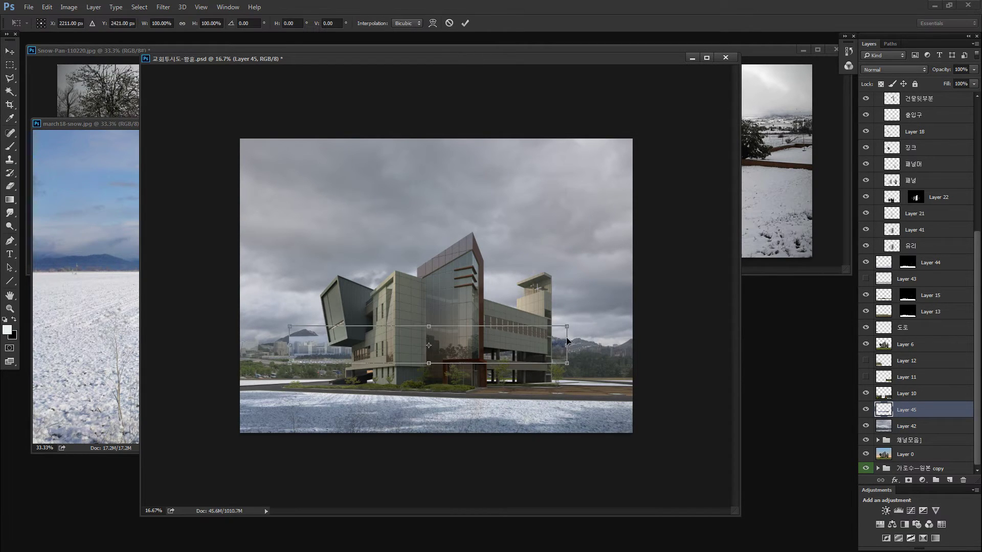
left_click_drag(567, 326, 634, 302)
mouse_move(536, 345)
left_mouse_down()
mouse_move(585, 348)
mouse_move(569, 349)
mouse_move(631, 317)
mouse_move(561, 313)
mouse_move(591, 318)
mouse_move(551, 326)
mouse_move(635, 320)
mouse_move(535, 319)
left_mouse_up()
key("Return")
Select part of the hill layer hidden behind the church with a rectangular marquee and shift it into view left of the building.
key("e")
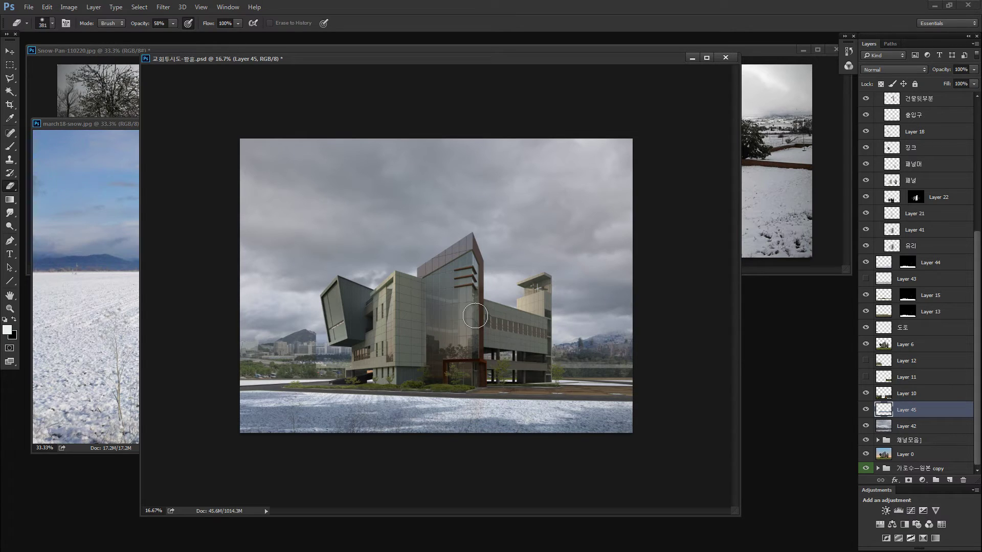
key("m")
left_click_drag(366, 259, 542, 510)
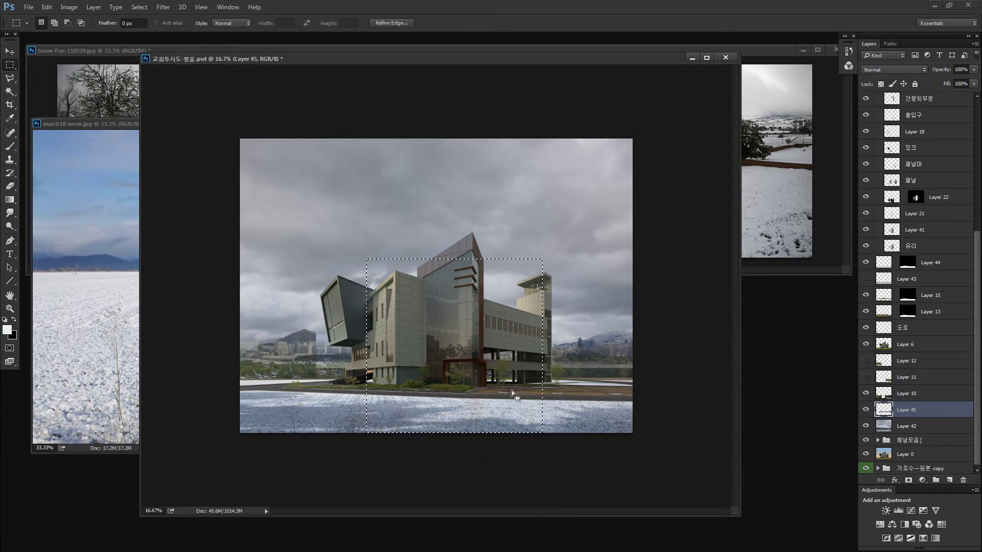
left_click_drag(334, 236, 441, 442)
left_click_drag(496, 380, 340, 354)
key("ctrl+d")
Select the hills left of the church with a rectangular marquee and lower their saturation with Hue/Saturation.
key("e")
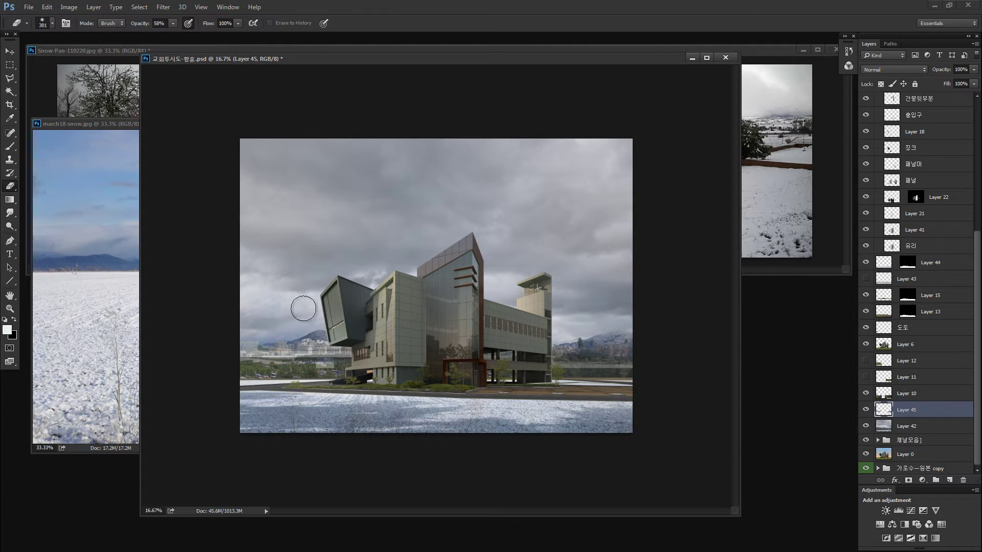
key("m")
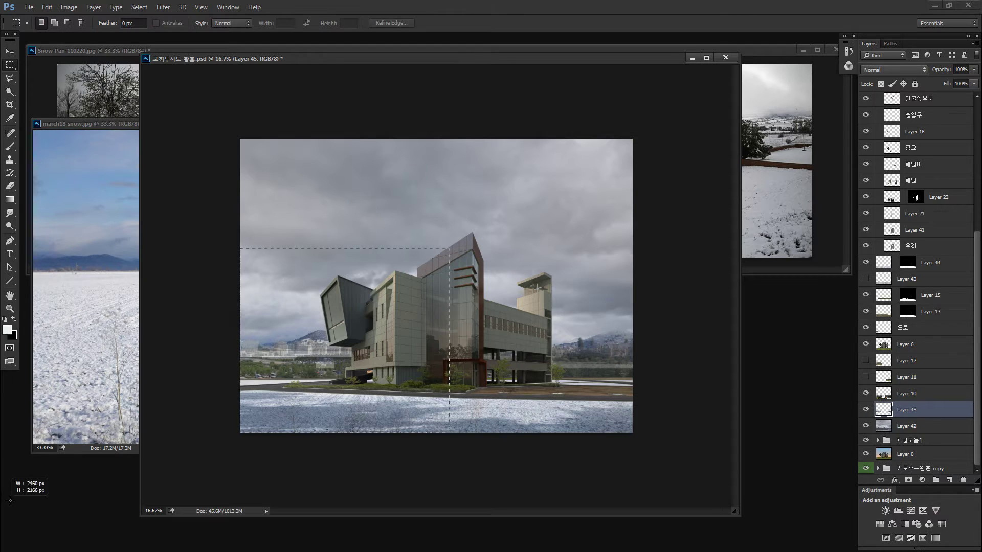
key("ctrl+u")
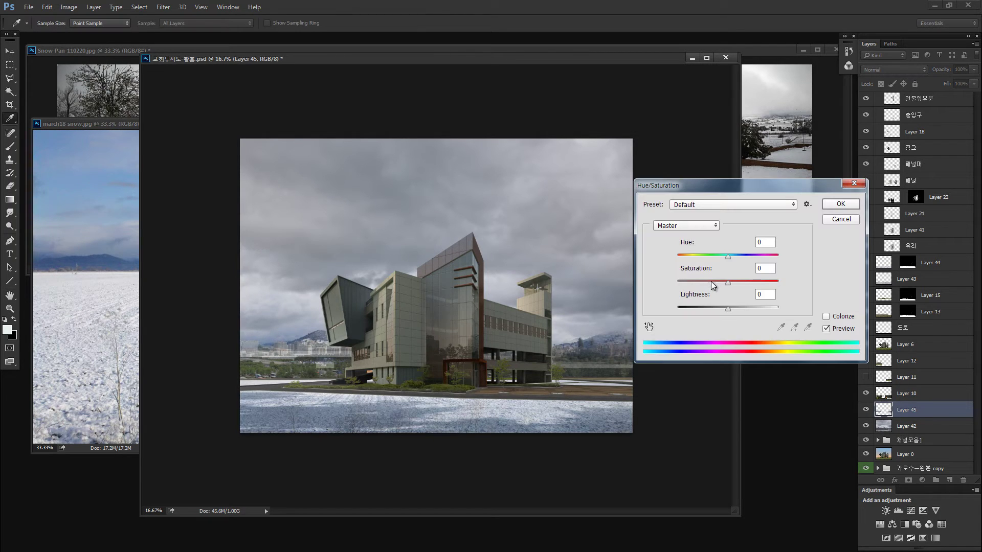
left_click(712, 282)
left_click(848, 206)
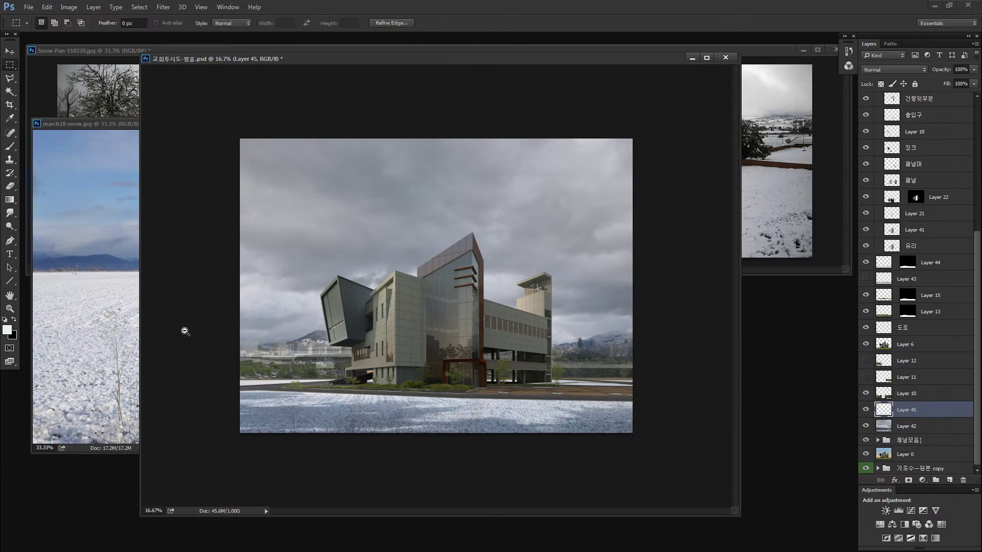
Soften the upper edge of the hills left of the church using the Eraser at size 133 and 58% opacity.
key("z")
left_click_drag(317, 324, 348, 324)
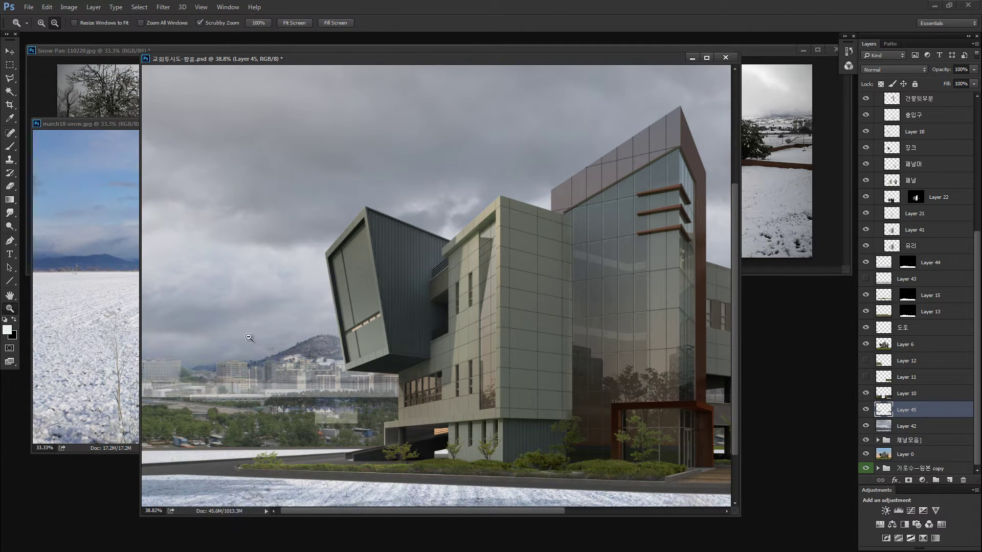
key("e")
left_click_drag(276, 301, 280, 307)
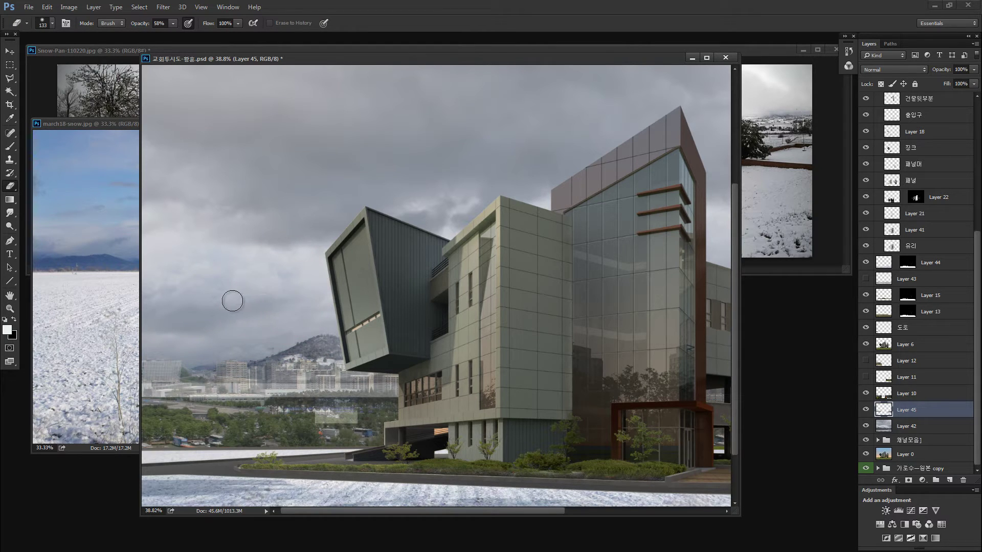
Move the hill layer slightly upward behind the church so the snowy ridges sit higher on the horizon.
key("ctrl+minus")
key("ctrl+minus")
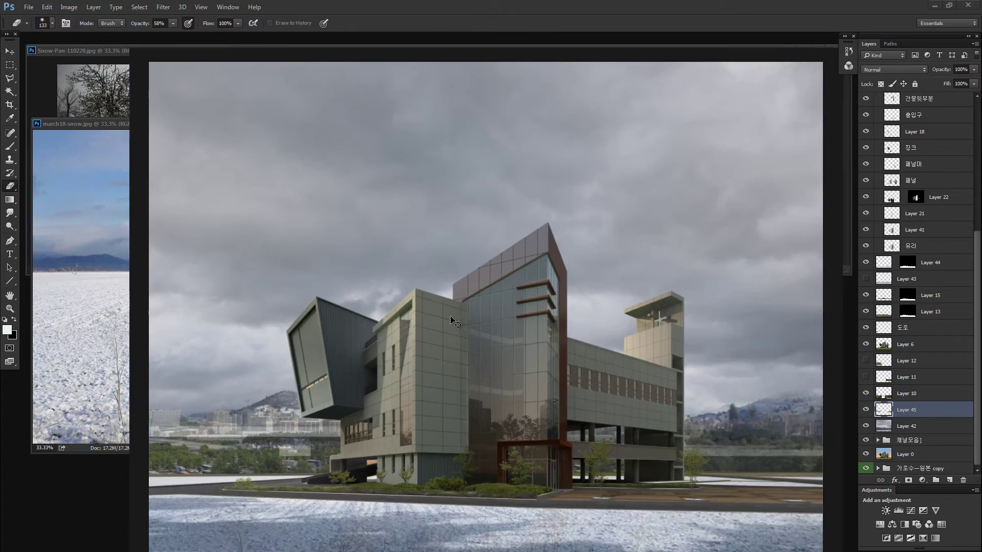
key("ctrl+minus")
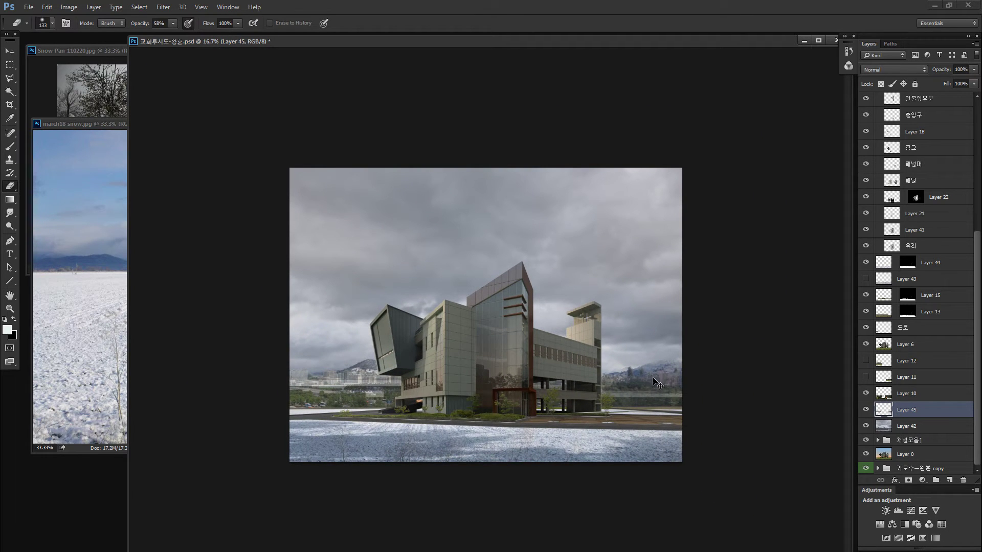
key("v")
left_click_drag(653, 378, 656, 366)
mouse_move(358, 379)
left_mouse_down()
mouse_move(361, 404)
mouse_move(353, 390)
left_mouse_up()
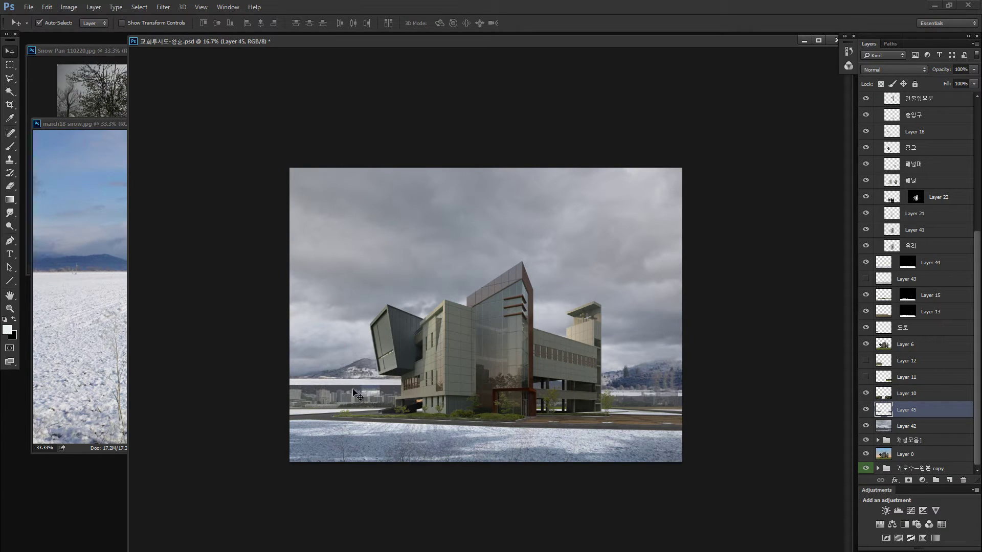
Erase the bright snow strip below the hills on both sides of the church with the Eraser at 58% opacity.
key("e")
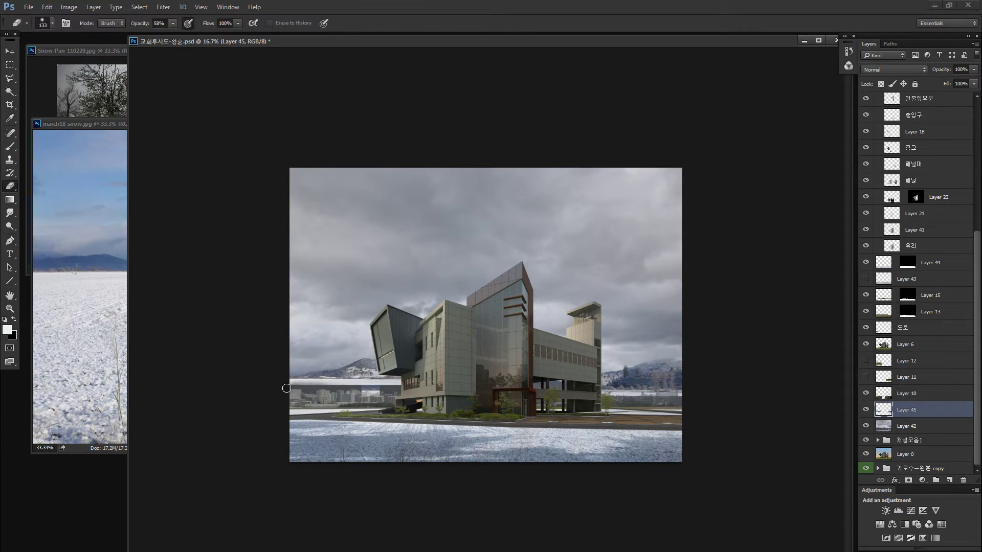
mouse_move(342, 391)
left_mouse_down()
mouse_move(292, 384)
mouse_move(403, 389)
mouse_move(302, 390)
left_mouse_up()
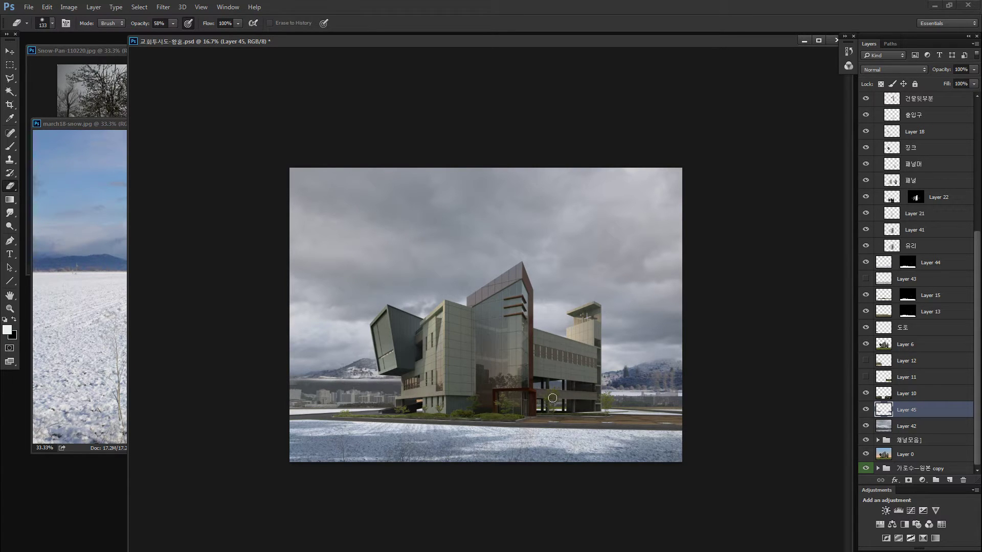
left_click_drag(603, 395, 642, 402)
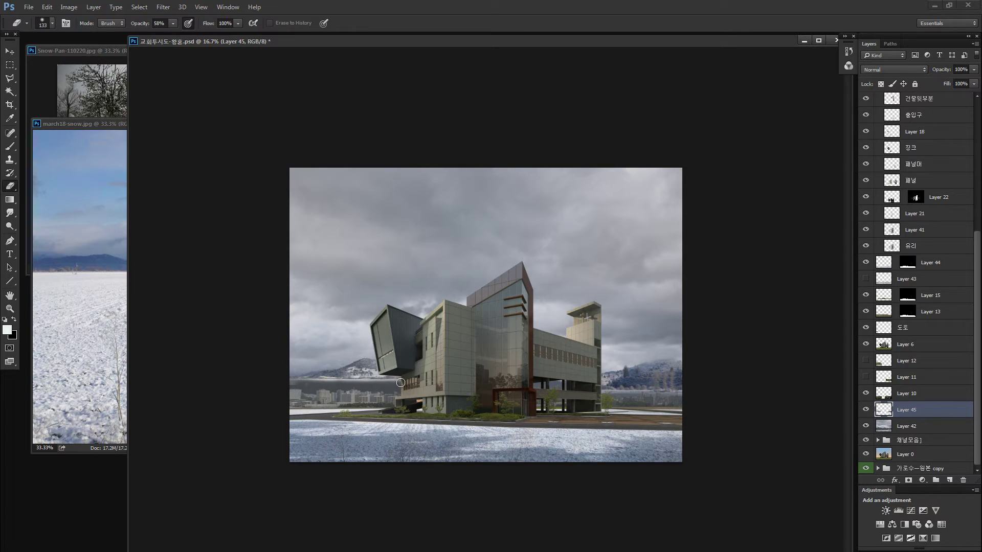
Move the distant buildings and trees on Layer 10 up so they overlap the foot of the snowy hills.
key("v")
left_click(343, 395)
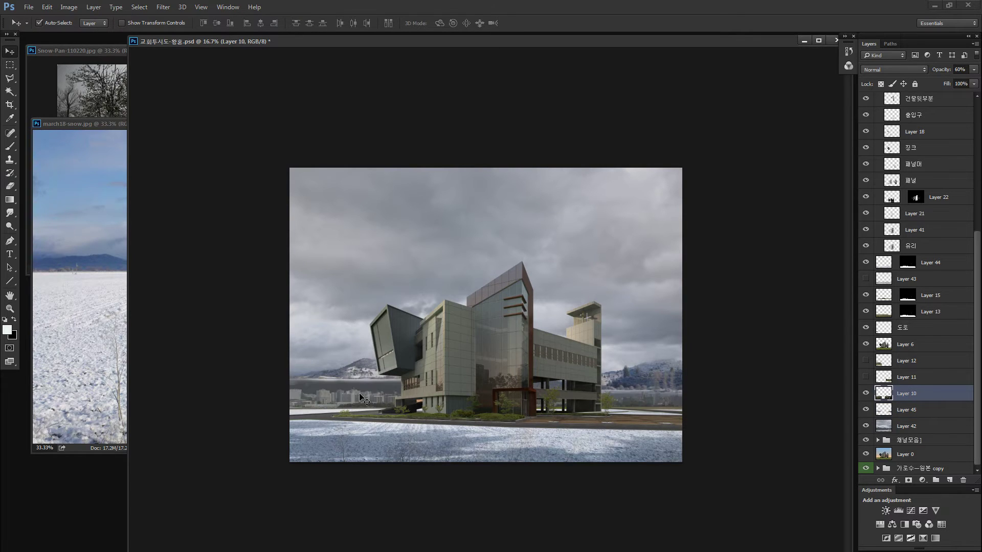
left_click_drag(360, 393, 372, 377)
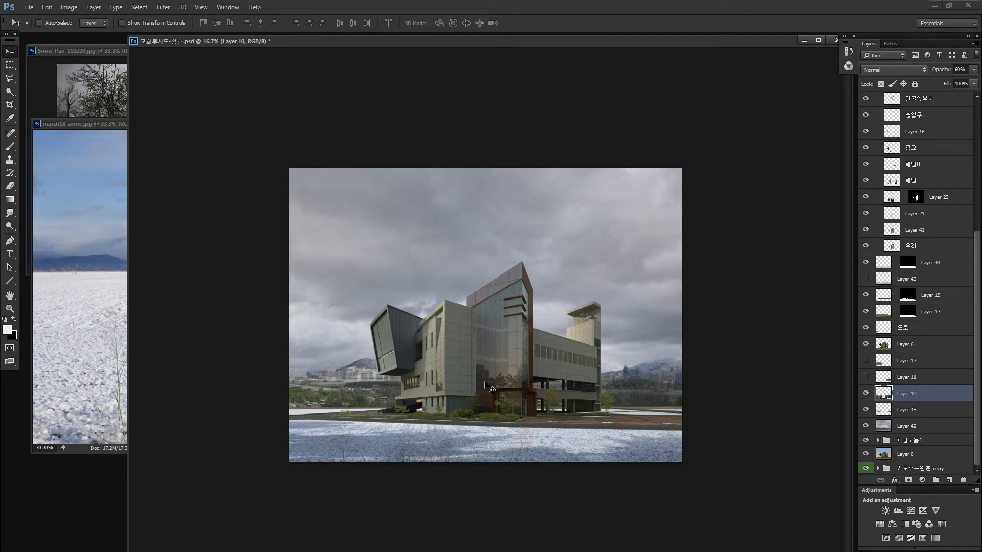
Lower the saturation of the distant buildings and trees on Layer 10 to -37 and set the layer opacity to 78%.
key("ctrl+u")
mouse_move(728, 283)
left_mouse_down()
mouse_move(703, 287)
mouse_move(709, 282)
left_mouse_up()
left_click(839, 205)
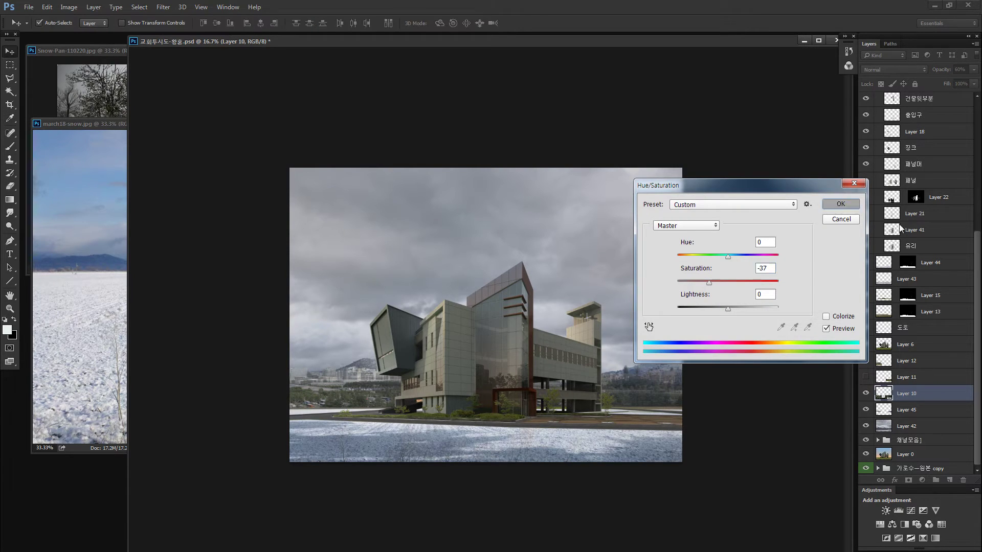
left_click_drag(940, 74, 948, 72)
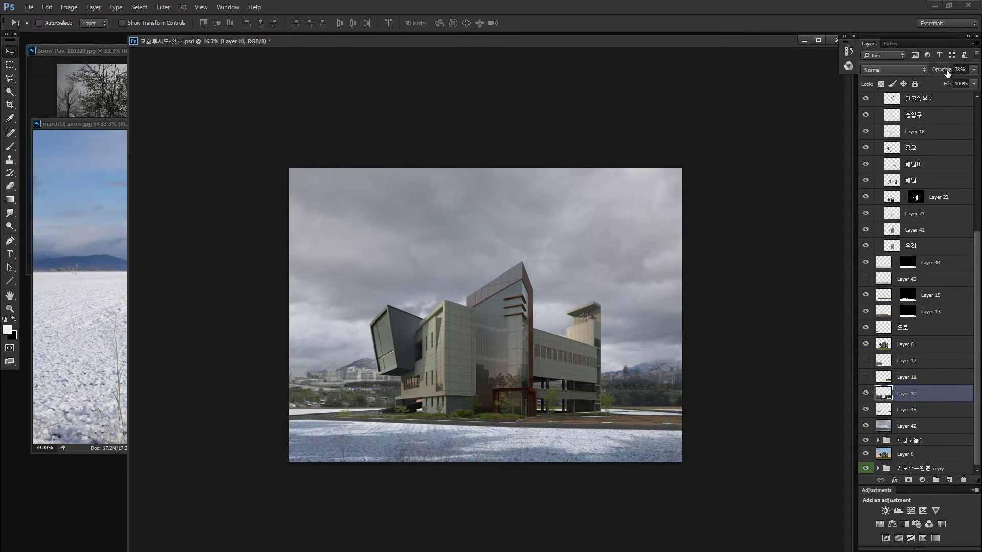
Isolate the two tree-and-lawn layers, Layer 11 and Layer 12, and merge them into one layer.
left_click(866, 379)
left_click(866, 379, "alt")
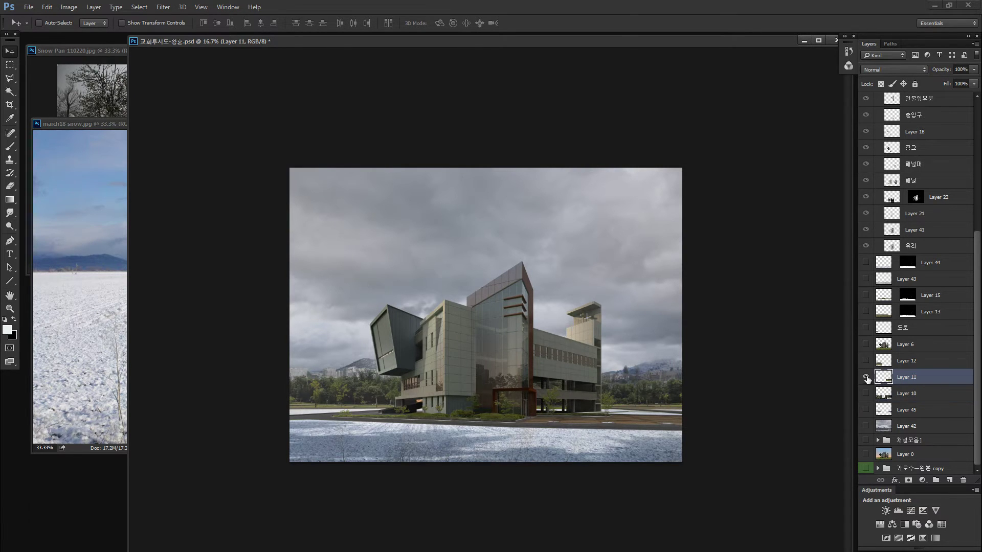
left_click(866, 360)
left_click(891, 365, "shift")
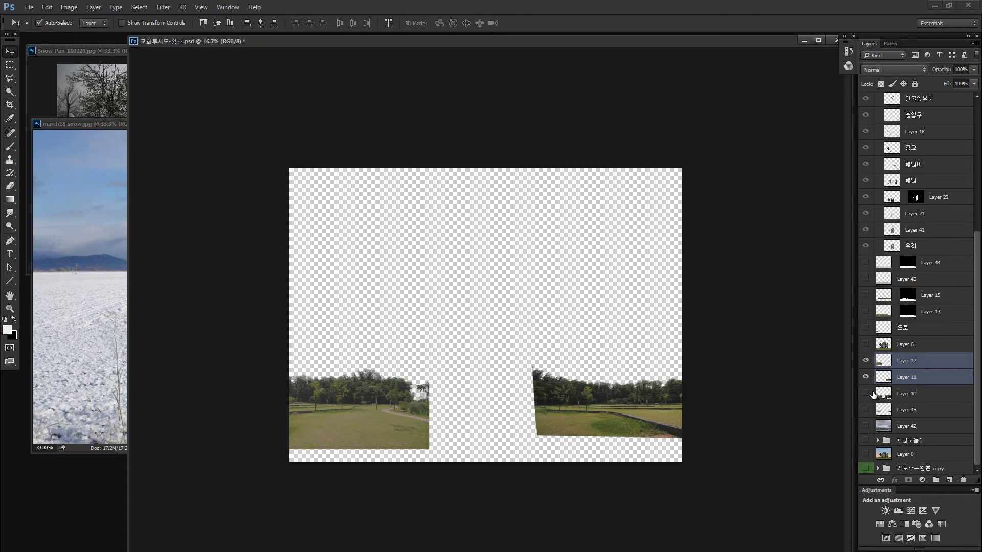
key("ctrl+e")
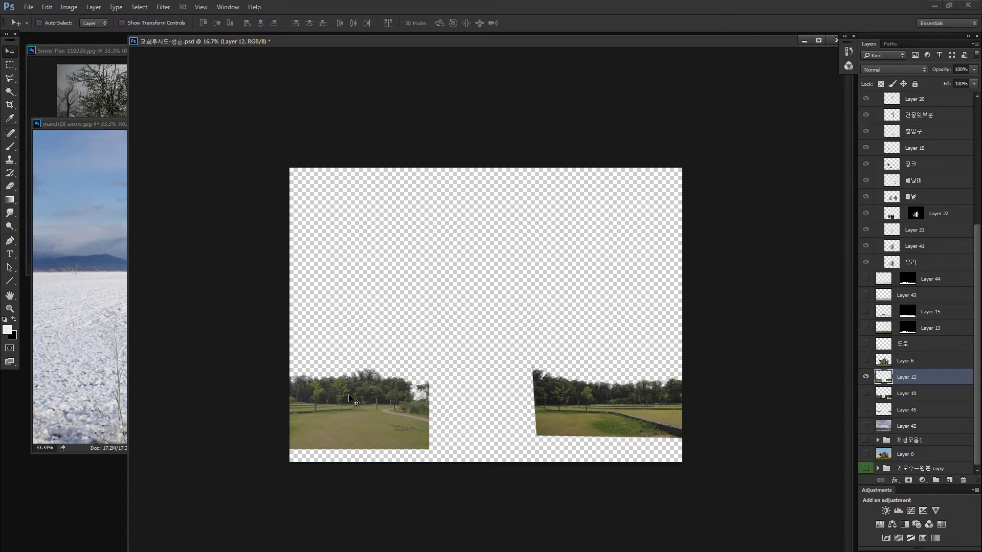
Duplicate the merged tree layer in place and set the copy's saturation to -100.
left_click_drag(380, 395, 383, 386)
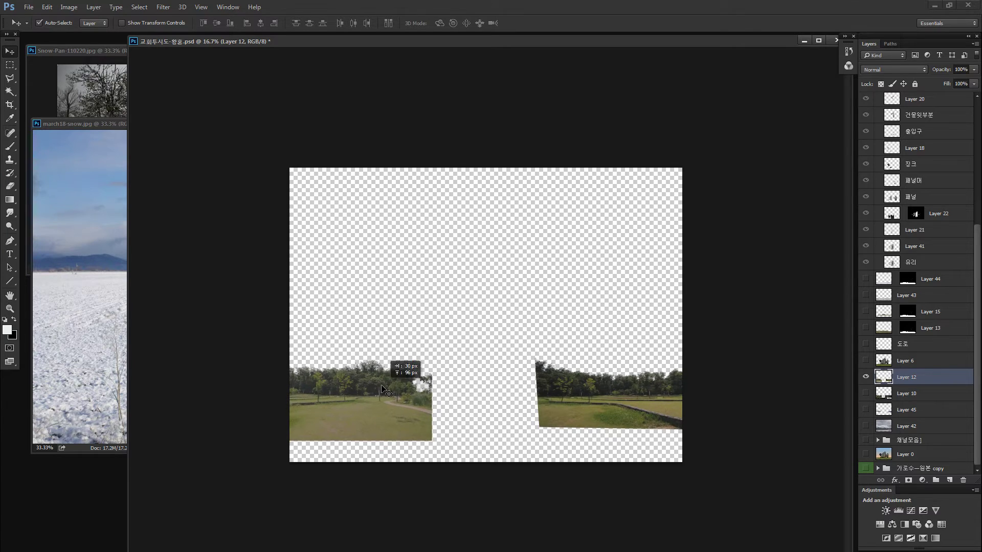
key("ctrl+z")
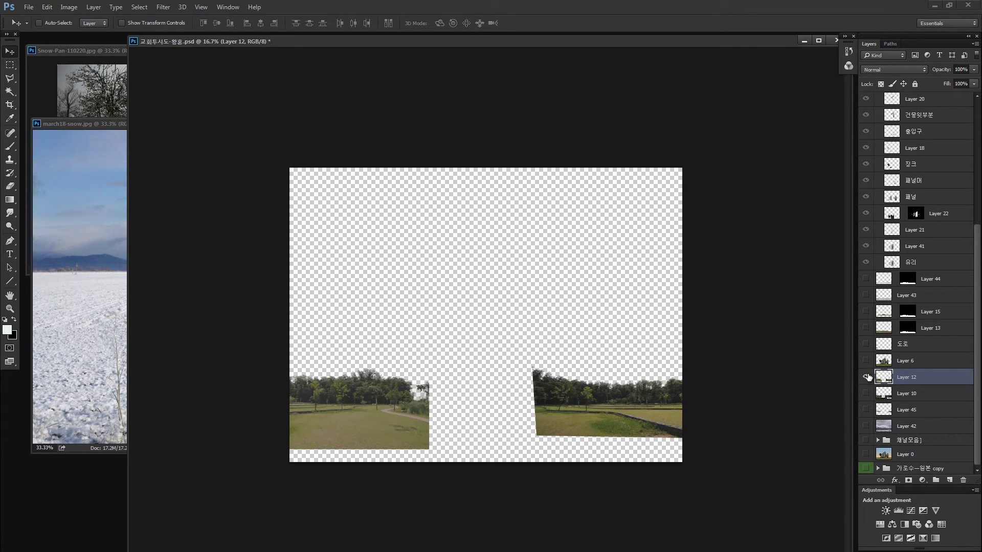
left_click_drag(881, 378, 859, 390)
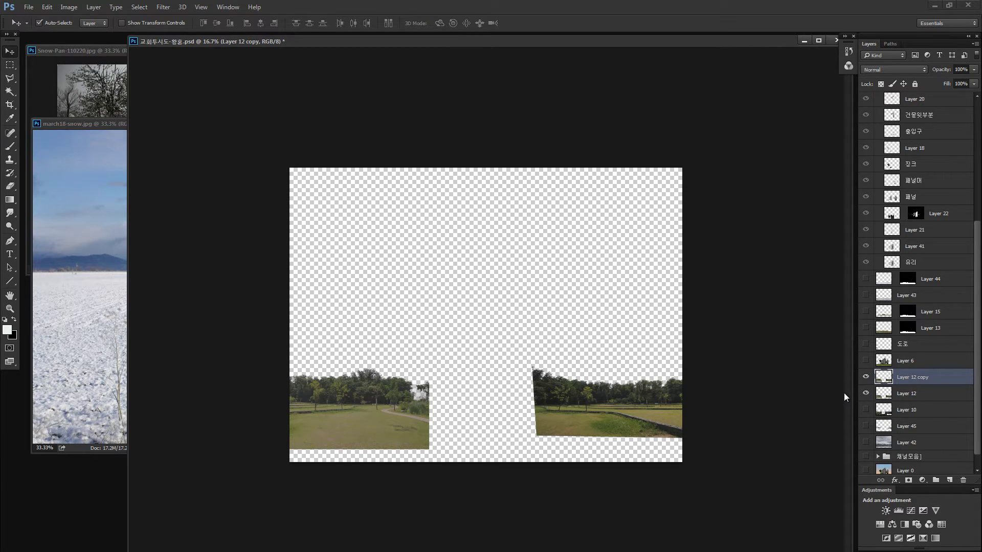
key("ctrl+u")
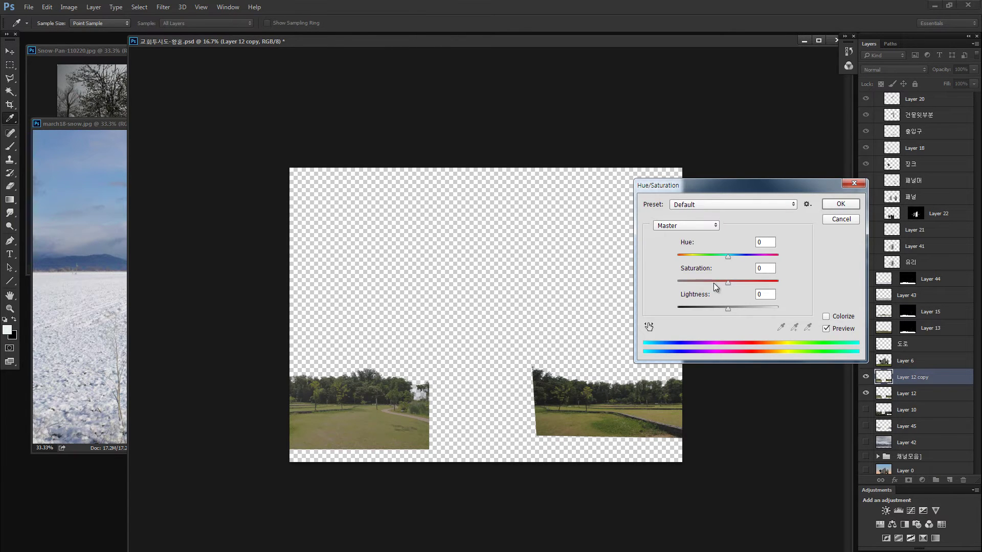
left_click_drag(715, 285, 629, 304)
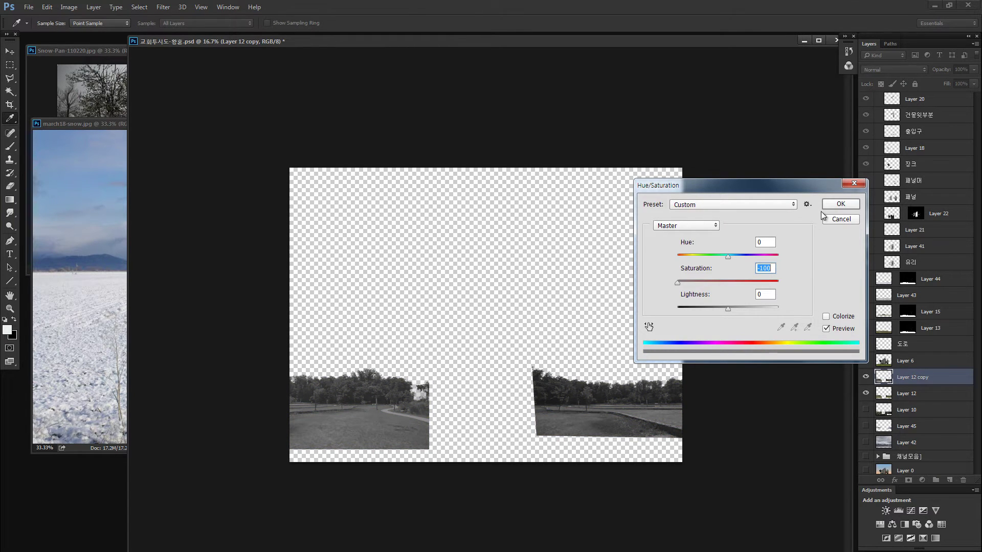
left_click(836, 206)
key("alt+i")
key("a")
key("c")
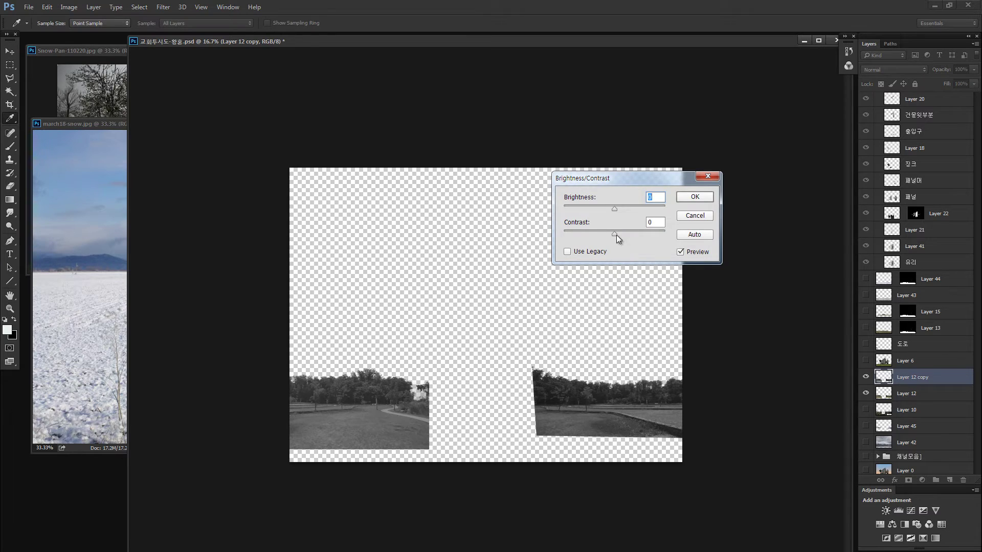
left_click_drag(616, 233, 648, 233)
key("Escape")
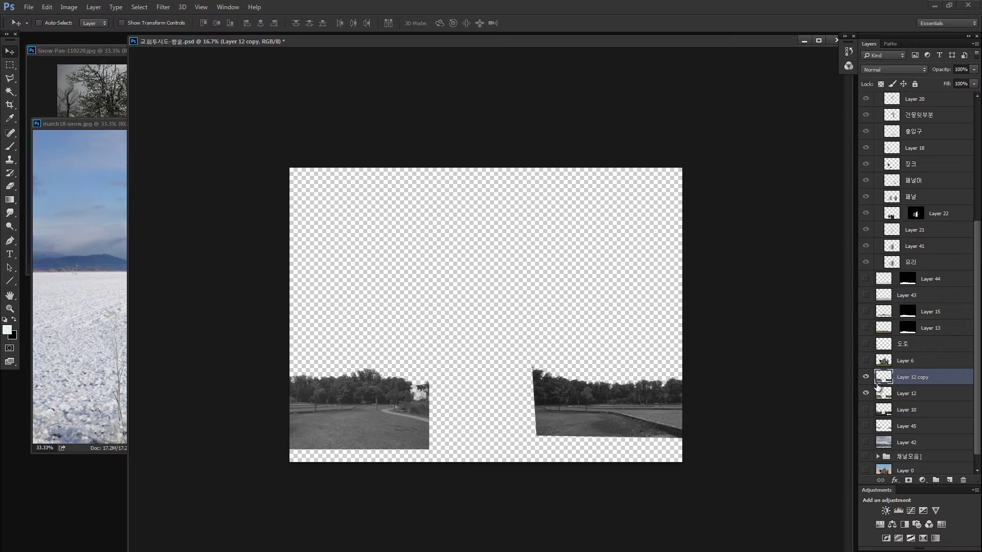
Try a Levels adjustment layer over the grayscale trees with shadows at 39 and midtones at 1.41, and undo it.
left_click(899, 511)
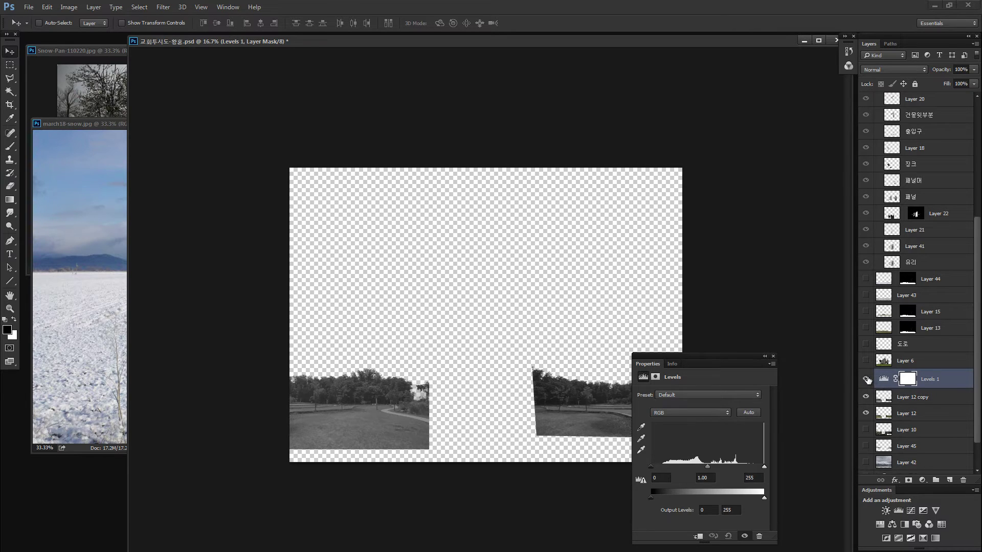
left_click(888, 379)
left_click_drag(708, 467, 668, 467)
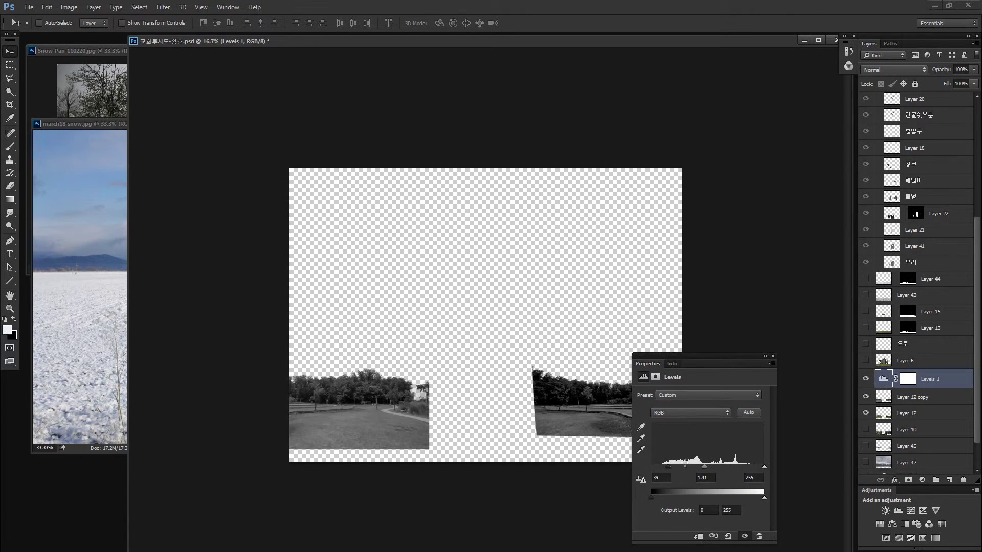
left_click(773, 356)
key("ctrl+alt+z")
key("ctrl+alt+z")
key("ctrl+alt+z")
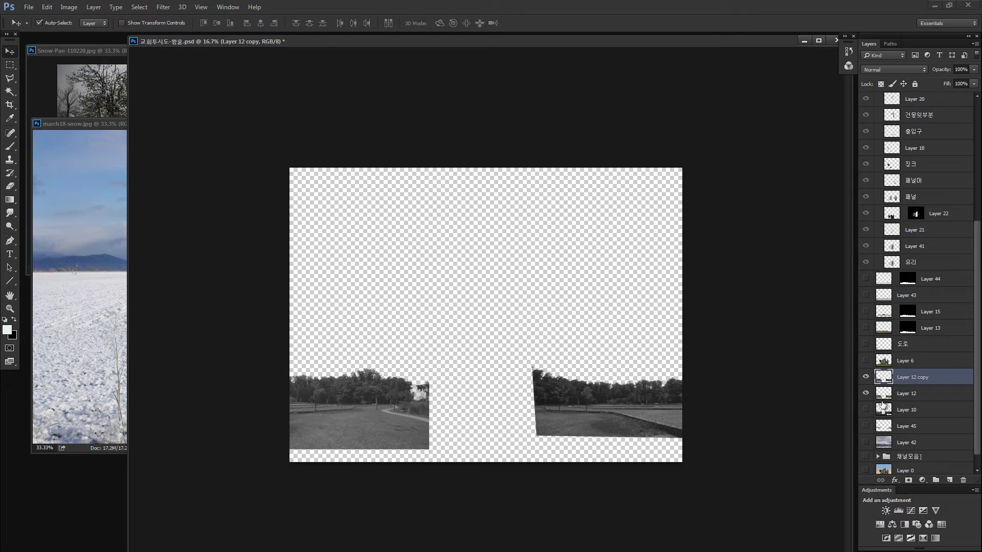
key("ctrl+l")
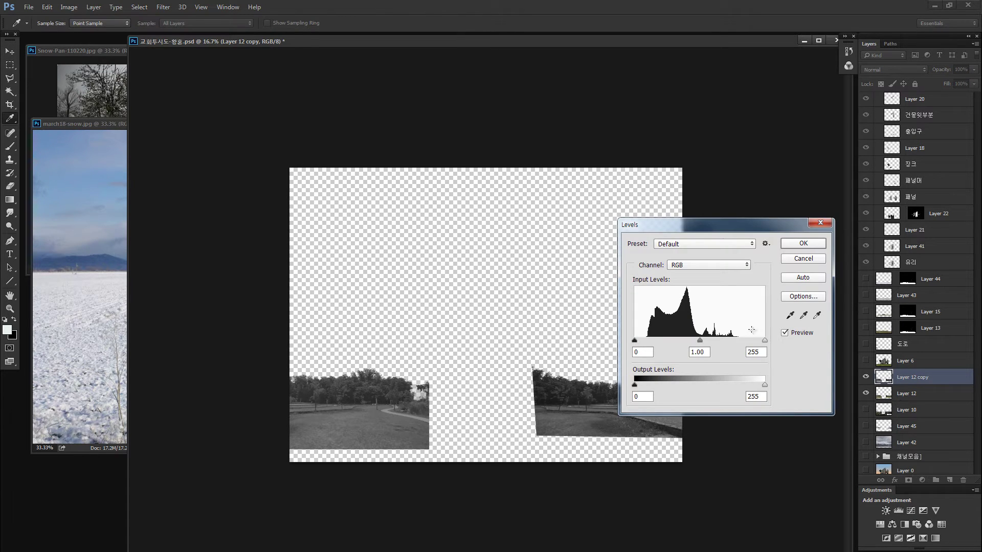
left_click_drag(689, 222, 702, 275)
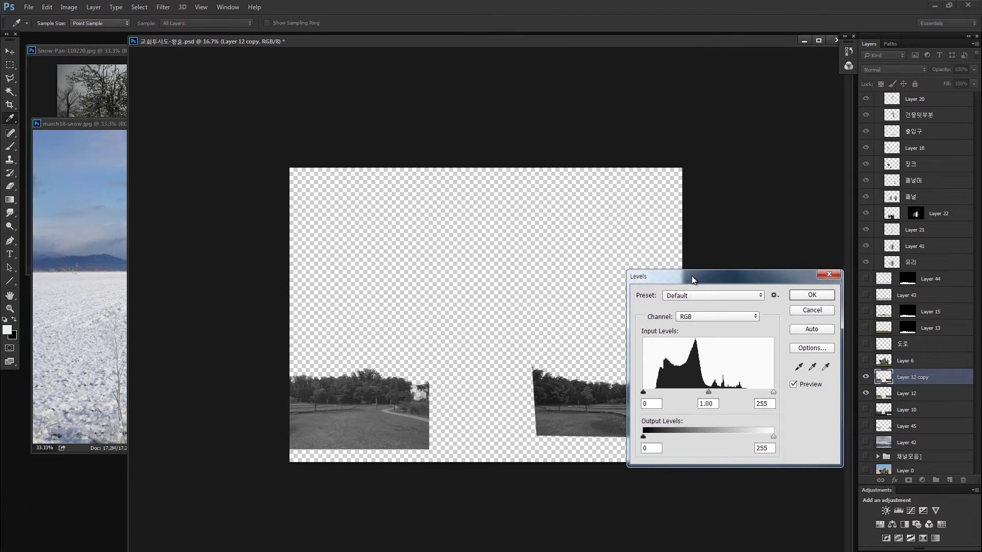
left_click_drag(720, 280, 719, 272)
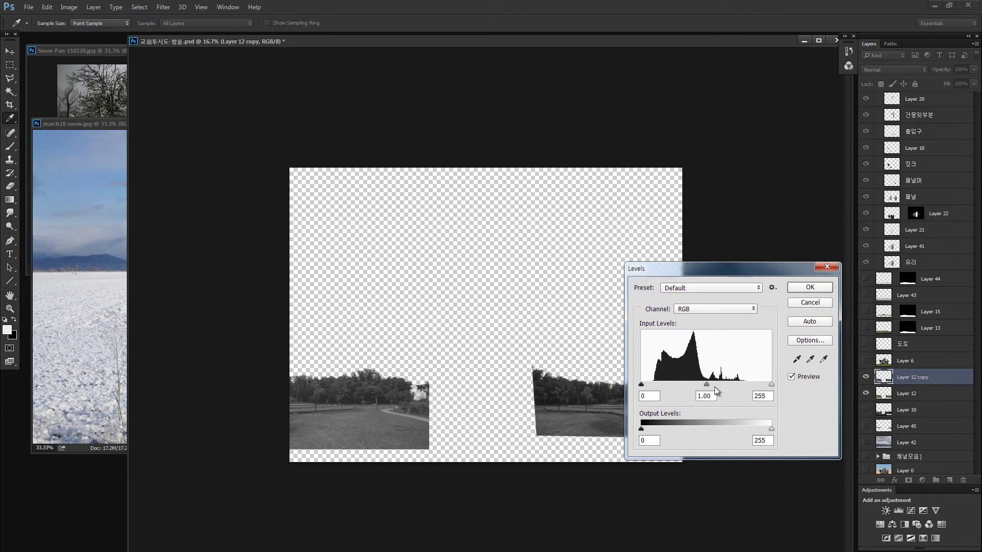
left_click_drag(641, 385, 664, 387)
left_click_drag(772, 385, 690, 384)
key("Escape")
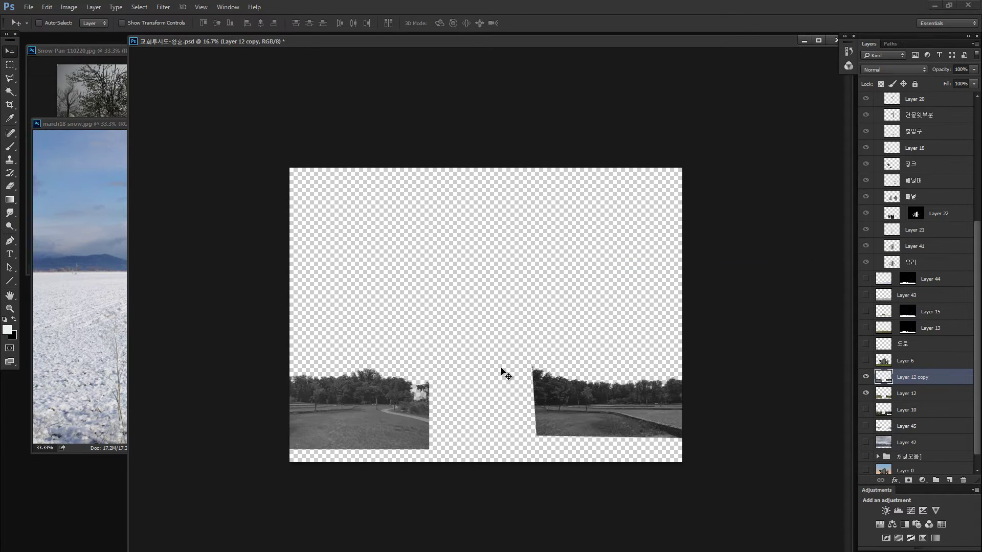
Raise the contrast of the grayscale tree copy with Levels, using input shadows 67 and input highlights 138.
scroll(505, 390, "up", 3)
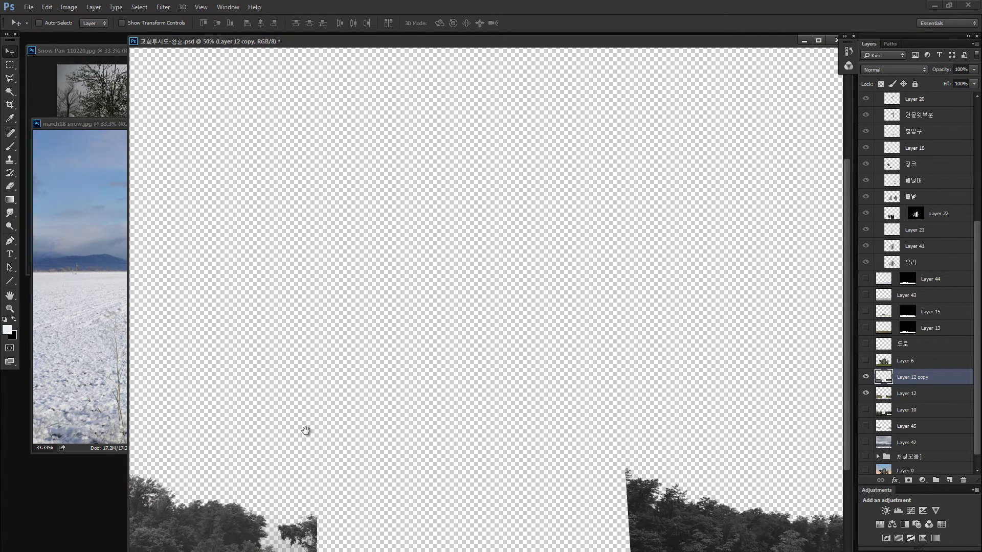
left_click_drag(305, 430, 683, 268)
scroll(537, 274, "up", 1)
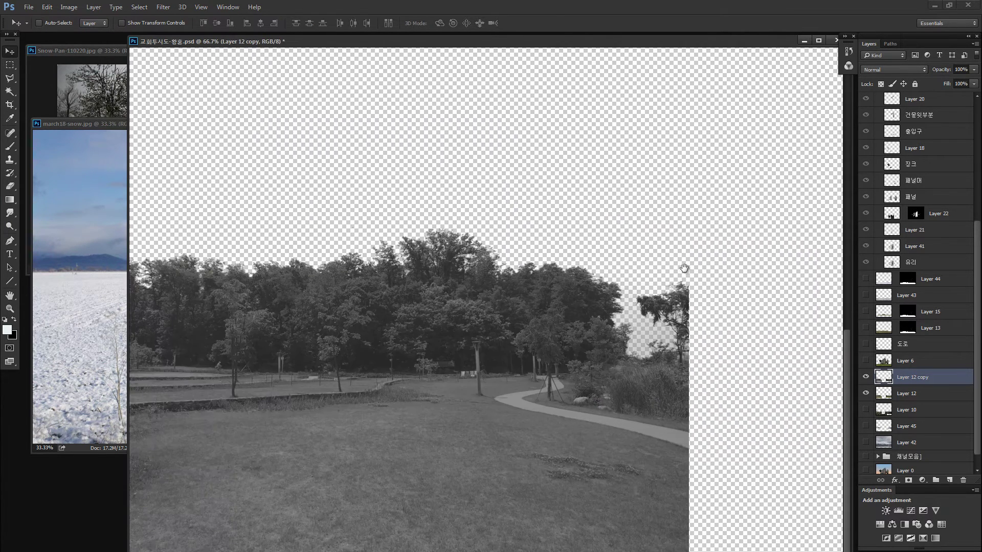
key("ctrl+l")
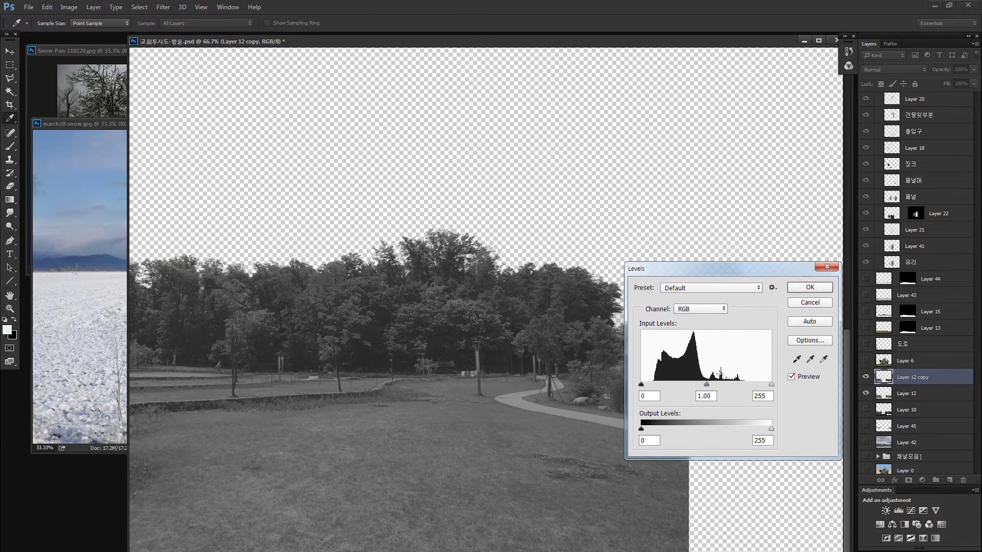
left_click_drag(641, 385, 670, 386)
left_click_drag(771, 385, 691, 390)
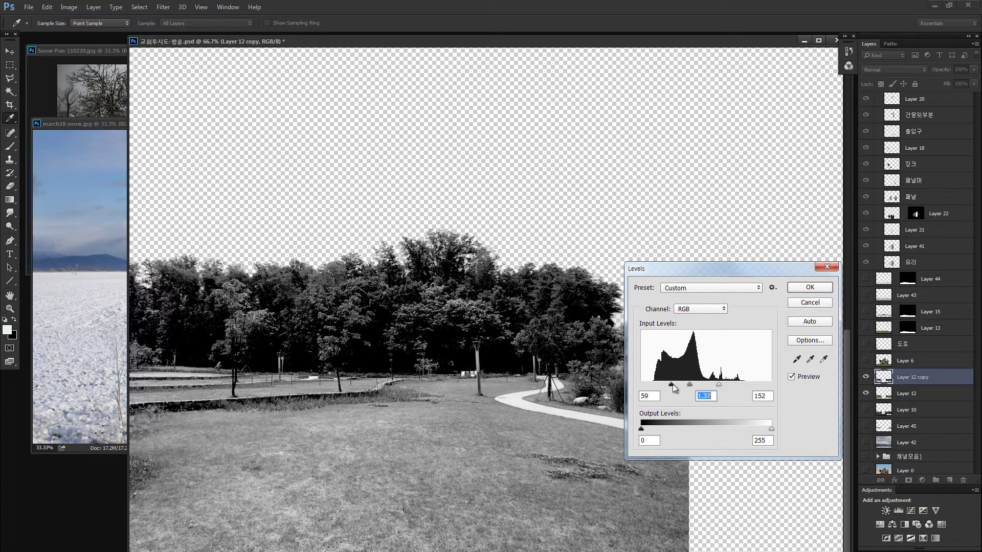
mouse_move(673, 386)
left_mouse_down()
mouse_move(717, 388)
mouse_move(690, 388)
left_mouse_up()
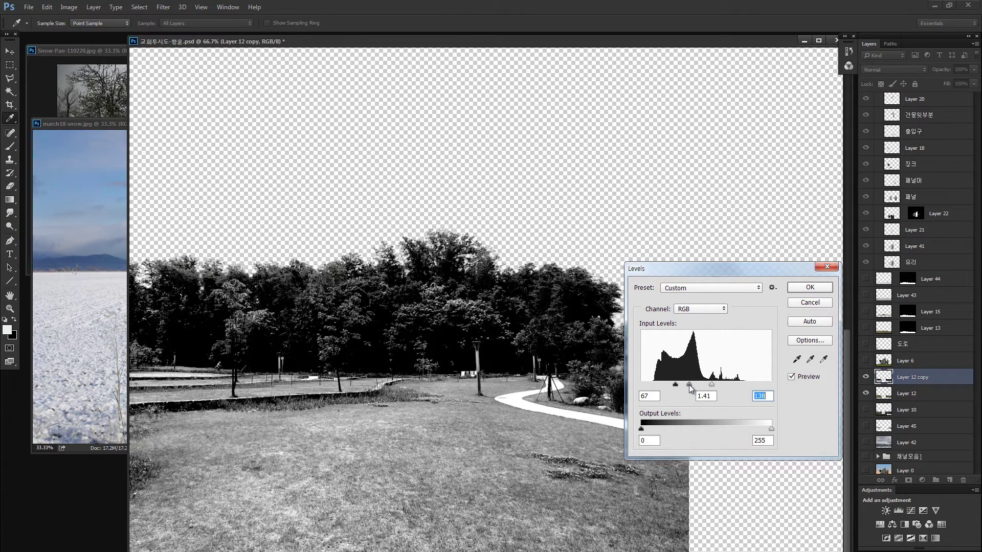
left_click(810, 287)
Select the right-hand tree area of the high-contrast copy with a rectangular marquee and delete it.
key("v")
key("ctrl+minus")
key("ctrl+minus")
key("ctrl+minus")
key("z")
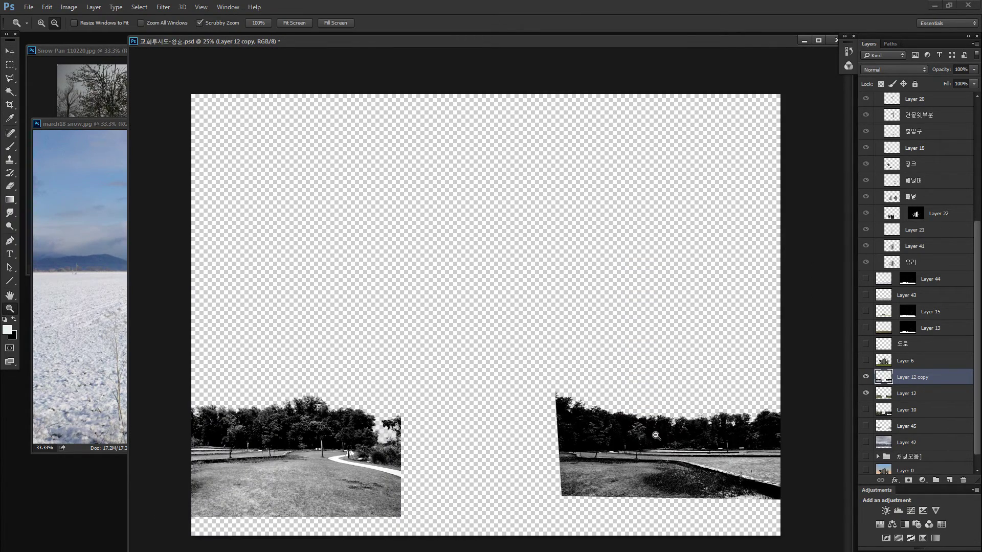
mouse_move(649, 434)
left_mouse_down()
mouse_move(697, 435)
mouse_move(646, 435)
left_mouse_up()
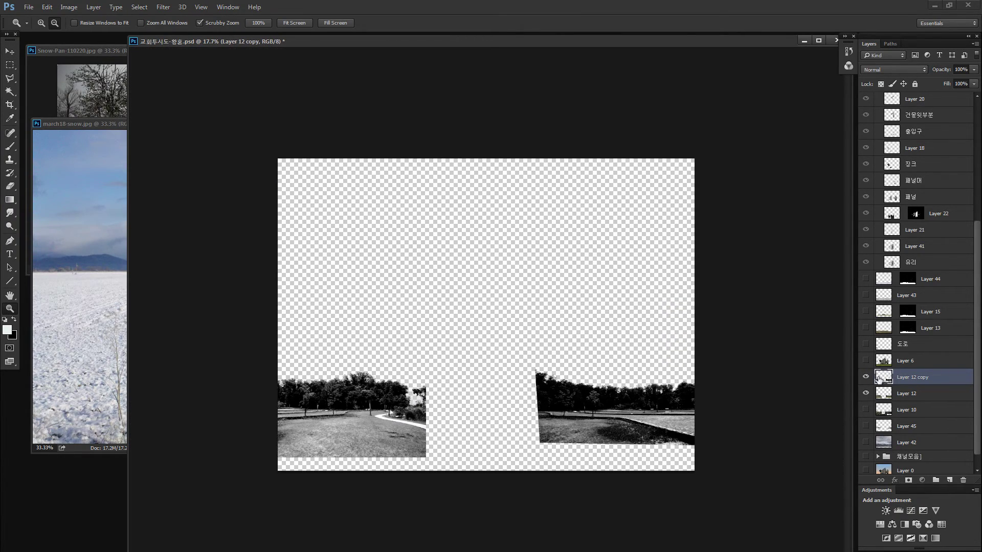
key("m")
left_click_drag(532, 313, 803, 464)
left_click_drag(641, 380, 638, 323, "ctrl")
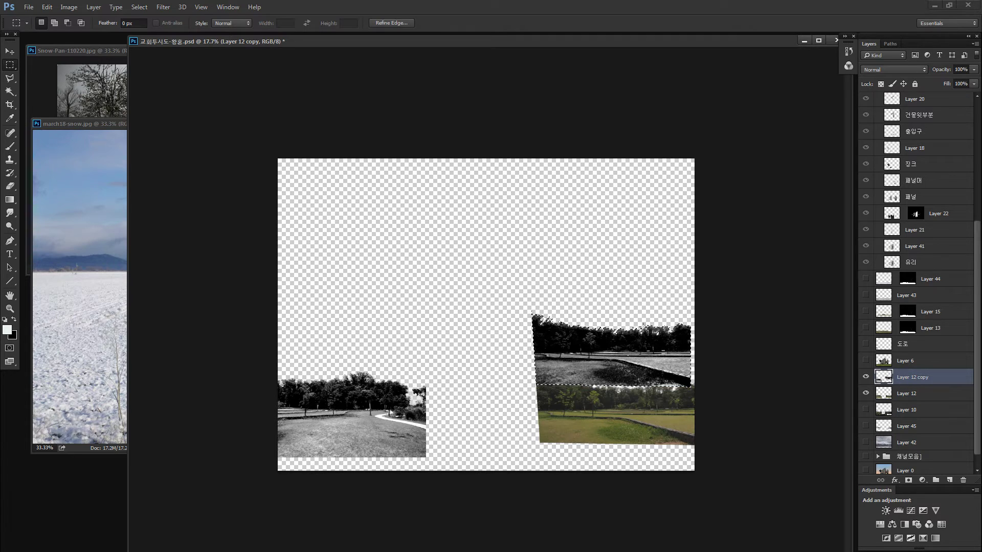
key("Delete")
Copy the right-hand tree area of Layer 12 to a new layer and set its saturation to -100.
left_click(889, 396)
left_click_drag(521, 313, 696, 475)
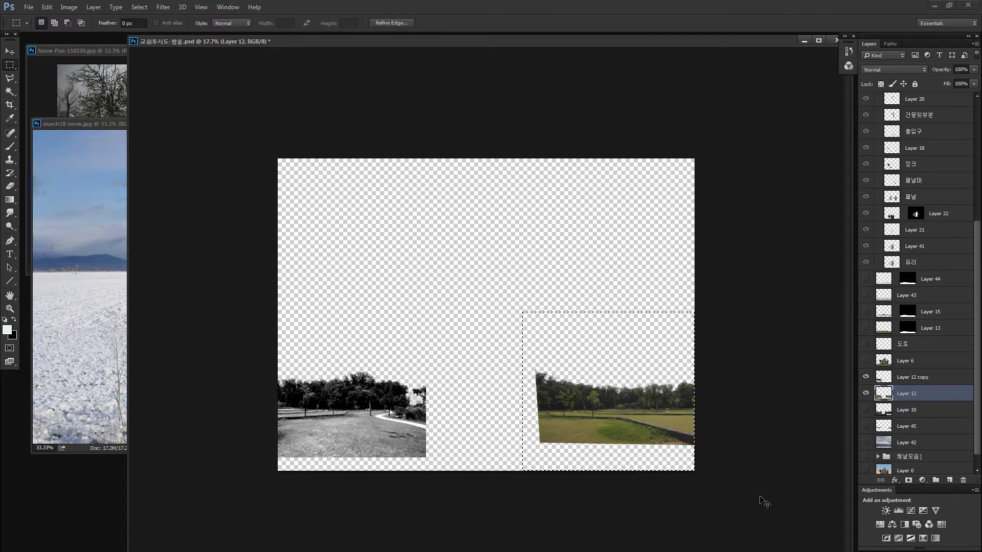
key("ctrl+j")
key("ctrl+u")
left_click_drag(728, 282, 683, 258)
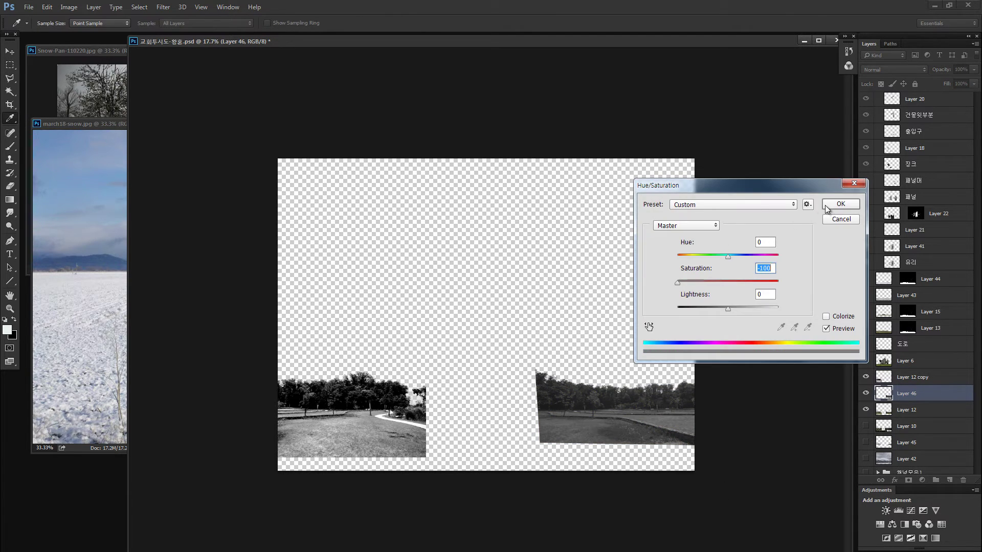
left_click(840, 203)
key("z")
left_click_drag(627, 400, 541, 375)
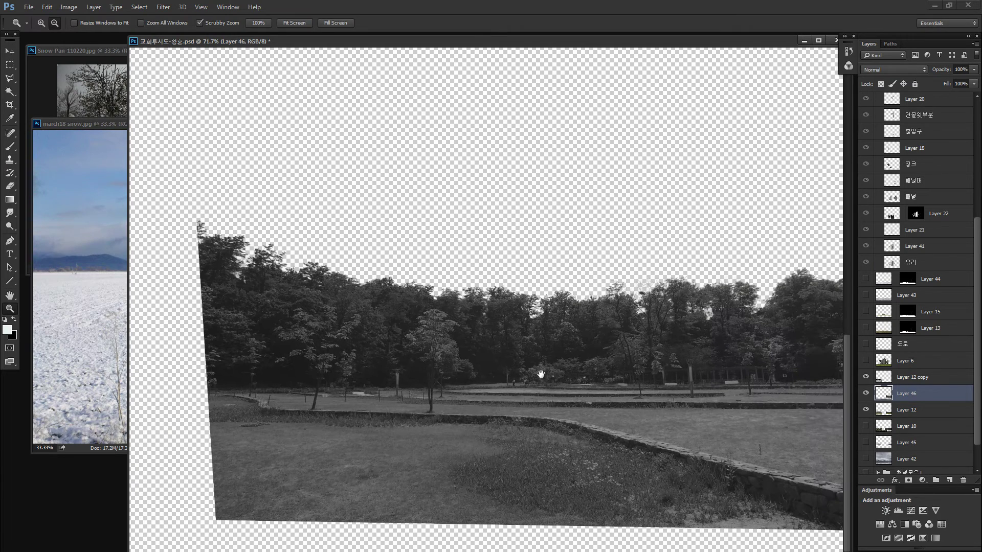
Raise the contrast of the right-hand trees on Layer 46 with Levels, using input shadows 59 and highlights 172 and brighter midtones.
key("ctrl+l")
left_click_drag(691, 267, 611, 83)
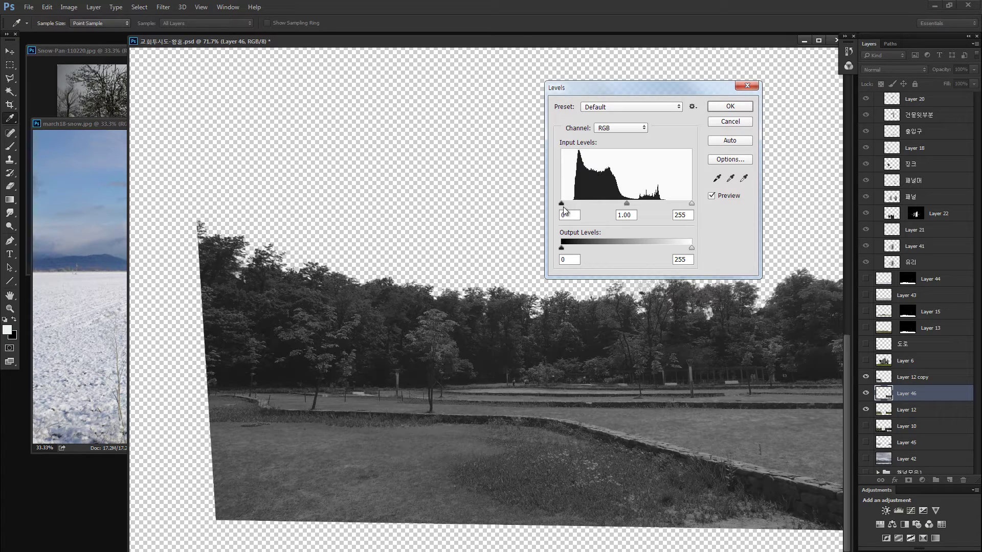
left_click_drag(562, 204, 591, 205)
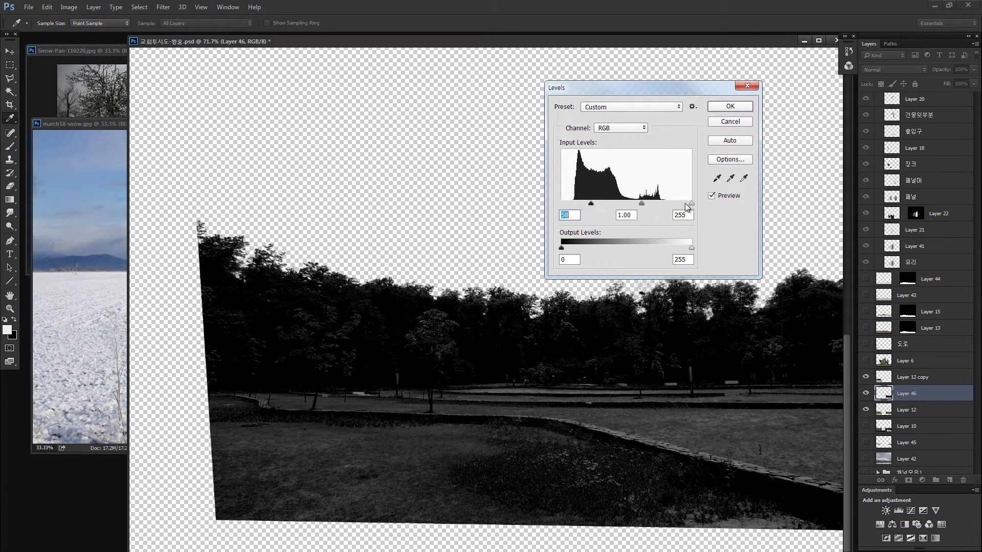
left_click_drag(689, 205, 607, 207)
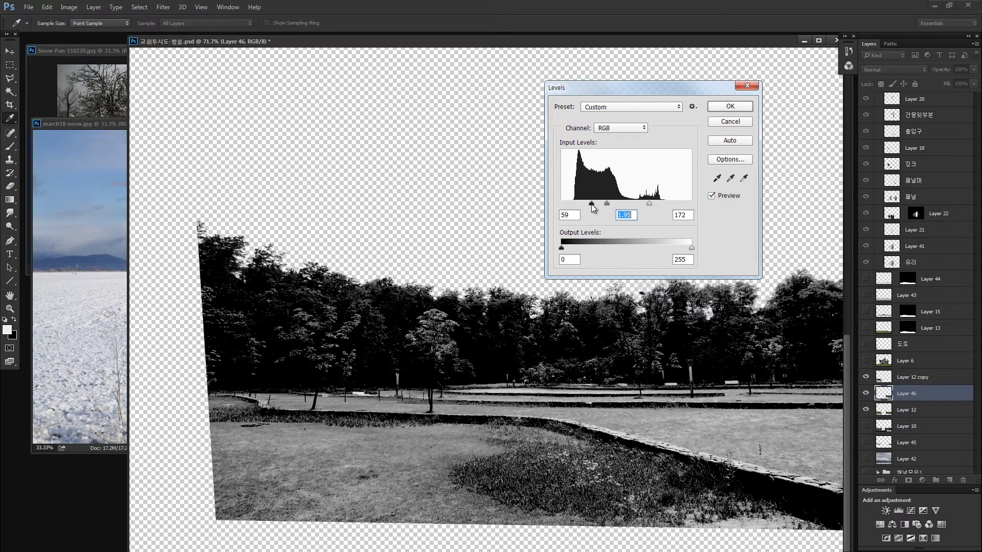
left_click(592, 204)
left_click_drag(605, 204, 606, 204)
left_click(730, 107)
Hide Layer 12 and merge Layer 46 with Layer 12 copy into one high-contrast tree layer.
key("ctrl+minus")
key("ctrl+minus")
key("ctrl+minus")
key("ctrl+minus")
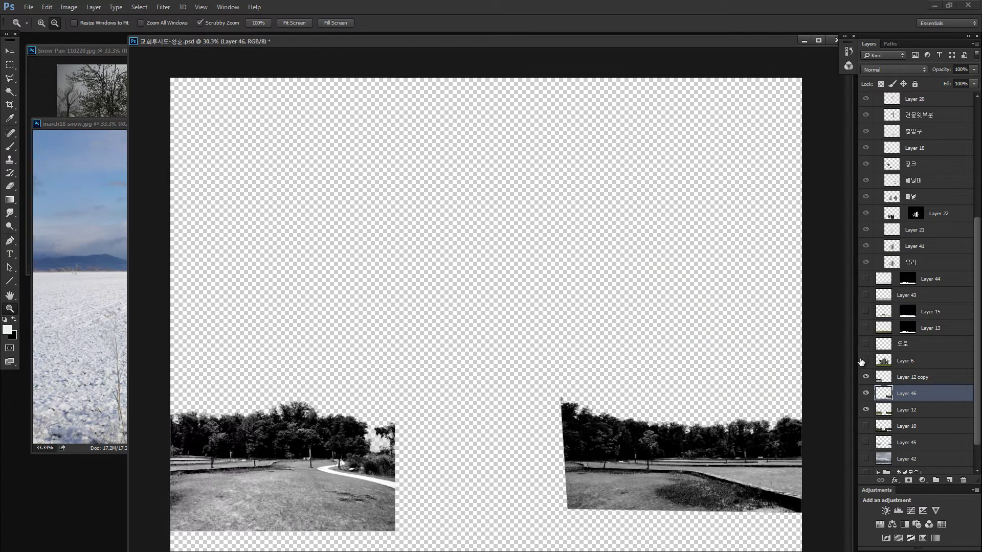
left_click(866, 410)
left_click(866, 377)
left_click(866, 378)
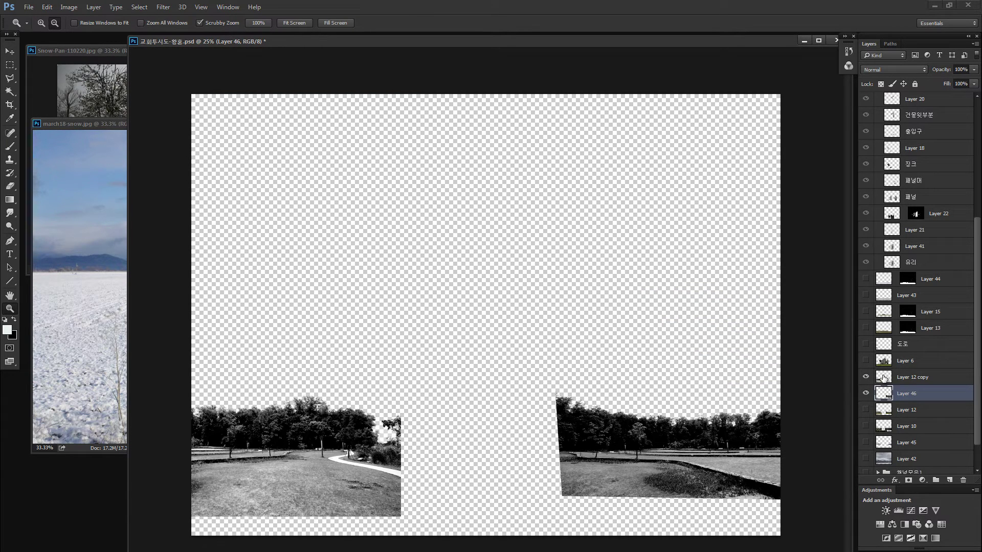
left_click(880, 379, "shift")
key("ctrl+e")
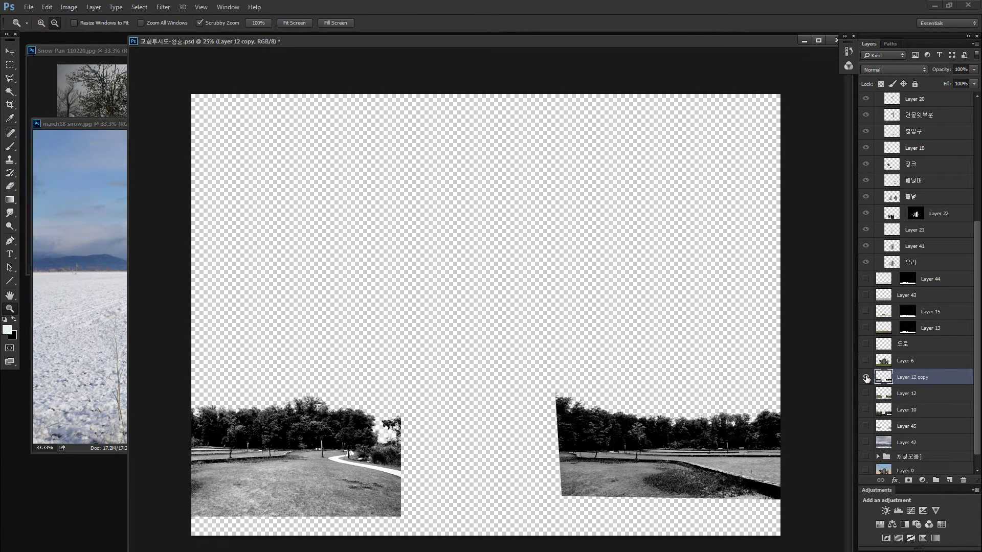
Show Layer 12 beneath the merged high-contrast tree copy.
left_click(866, 377)
left_click(866, 392)
left_click(866, 378)
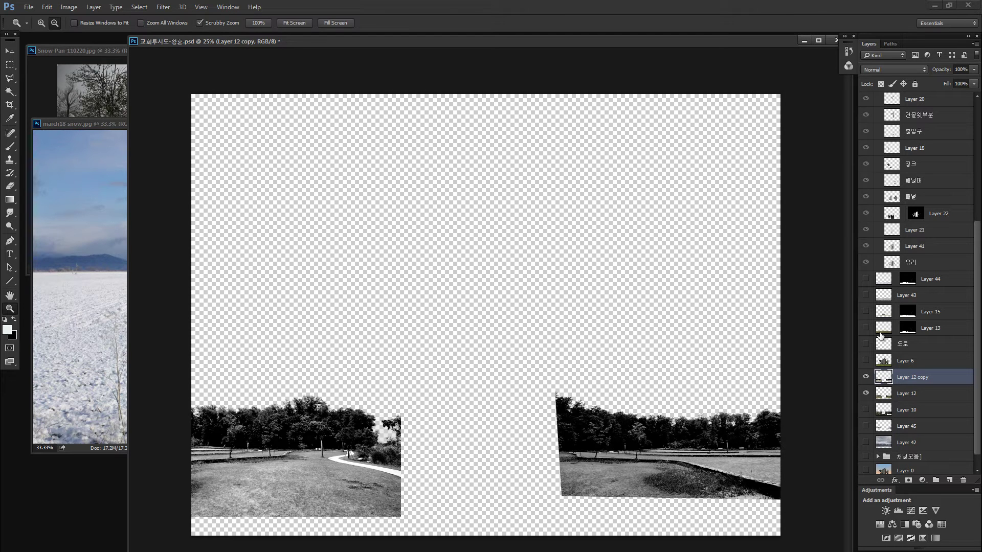
Try the Color Dodge blend mode on Layer 12 copy and examine the right-hand trees.
left_click(879, 69)
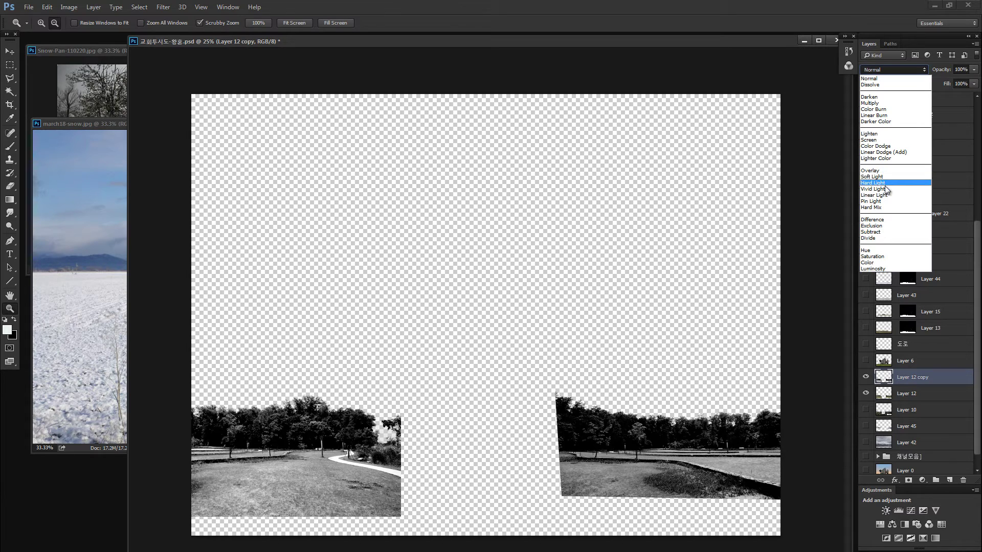
left_click(875, 145)
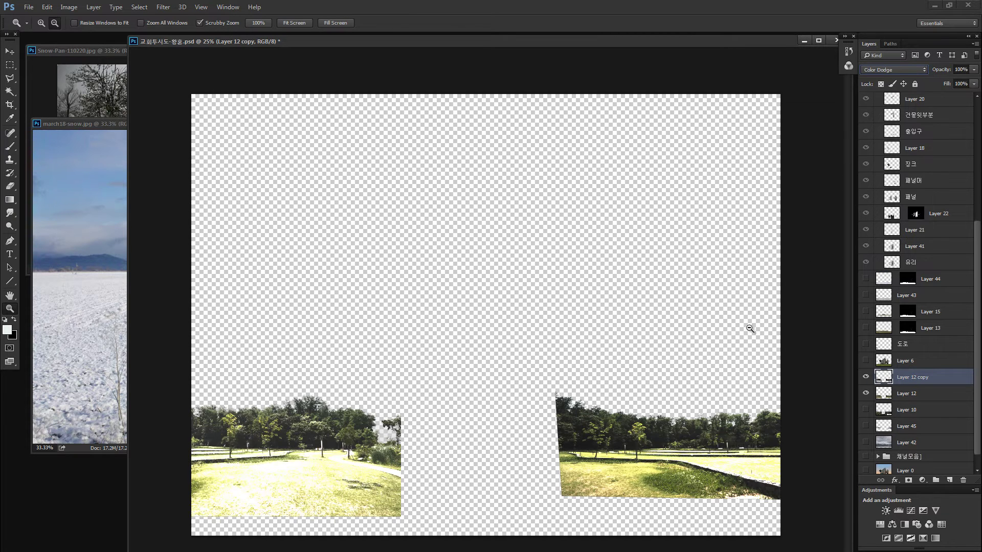
left_click(675, 399, "alt")
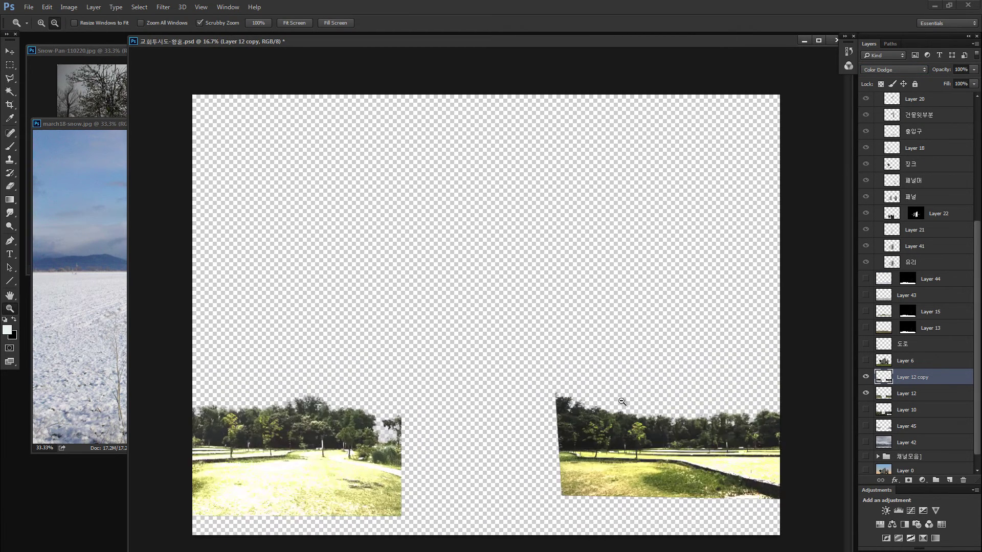
left_click_drag(622, 401, 637, 405)
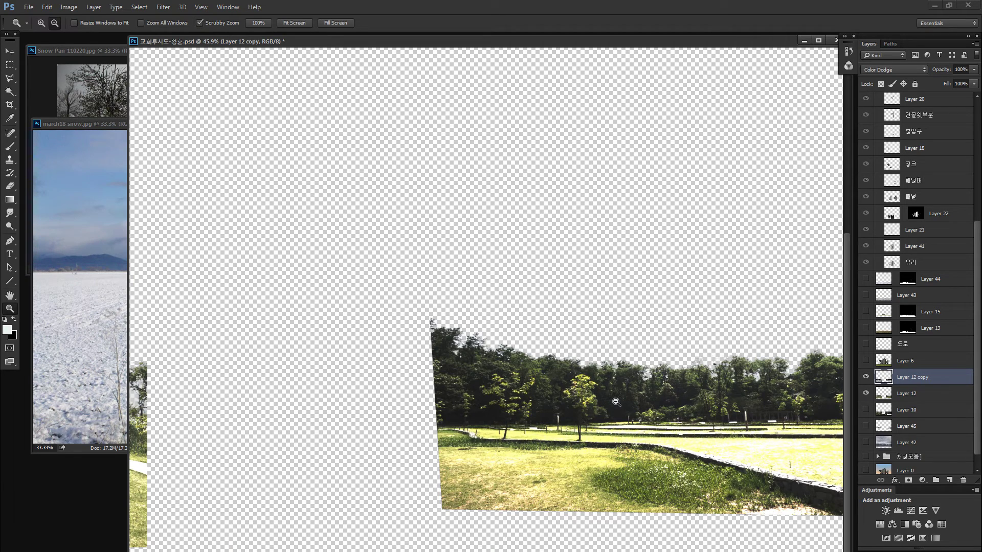
Set the blend mode of Layer 12 copy to Screen and check the trees on both sides.
left_click(871, 71)
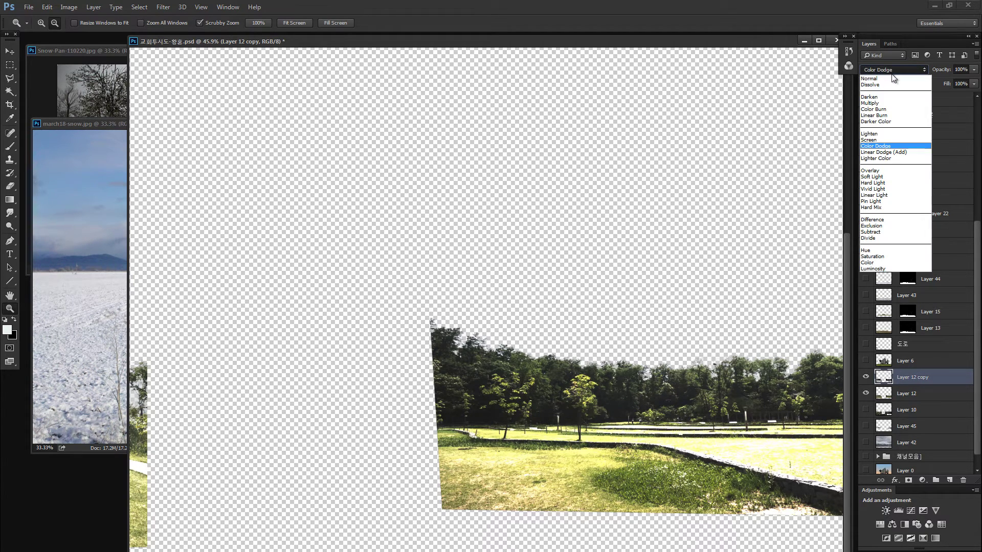
left_click(877, 126)
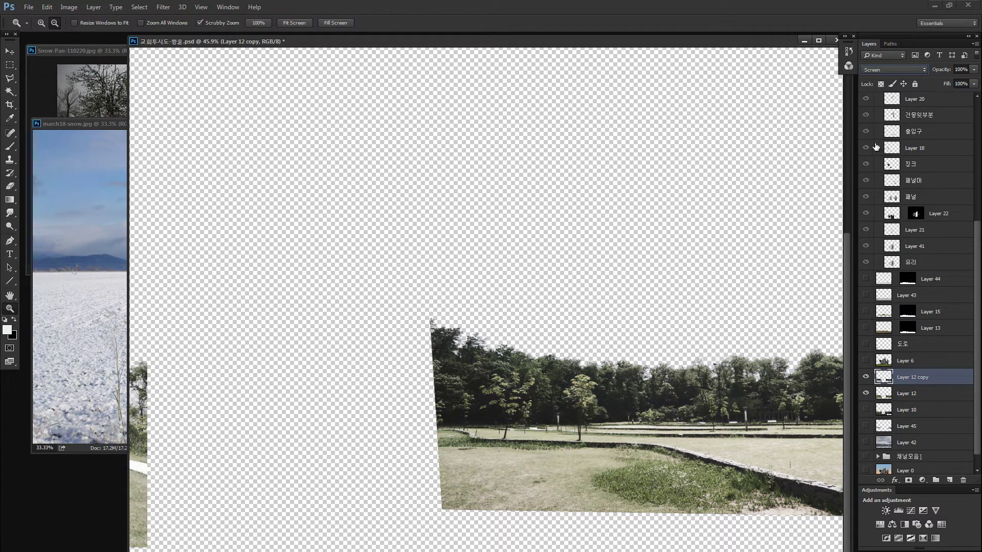
left_click(665, 435, "alt")
left_click(663, 435, "alt")
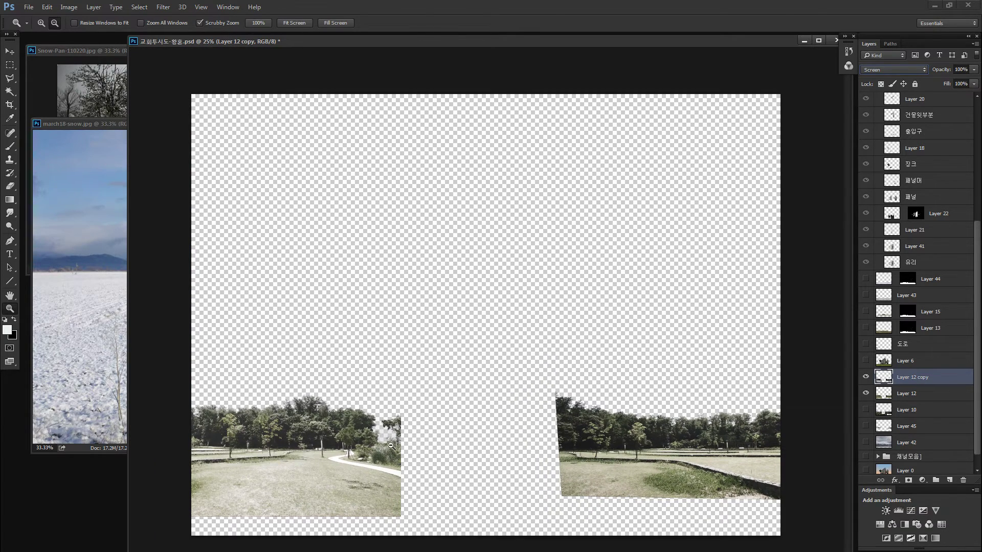
left_click_drag(297, 430, 358, 431)
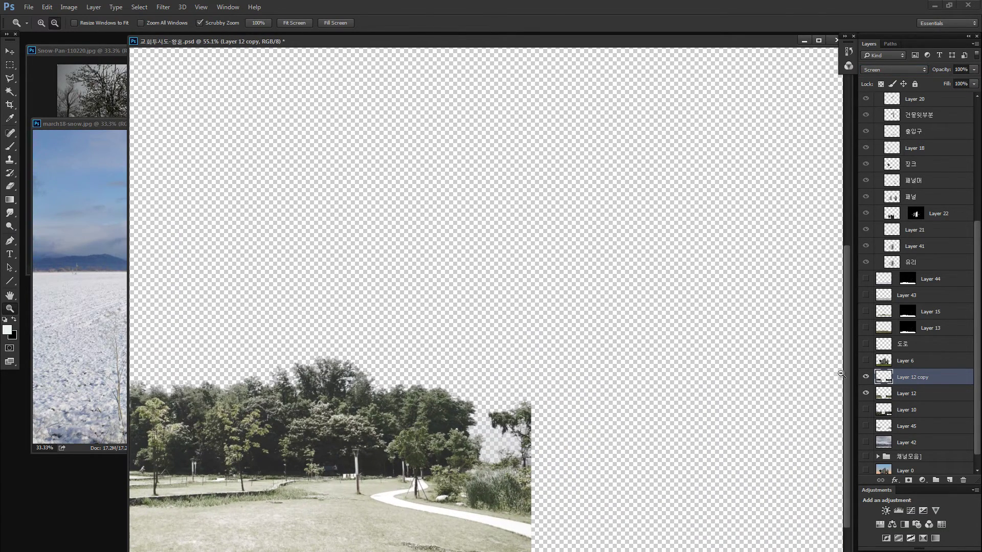
Reduce the saturation of Layer 12 to -30 with Hue/Saturation.
left_click(888, 394)
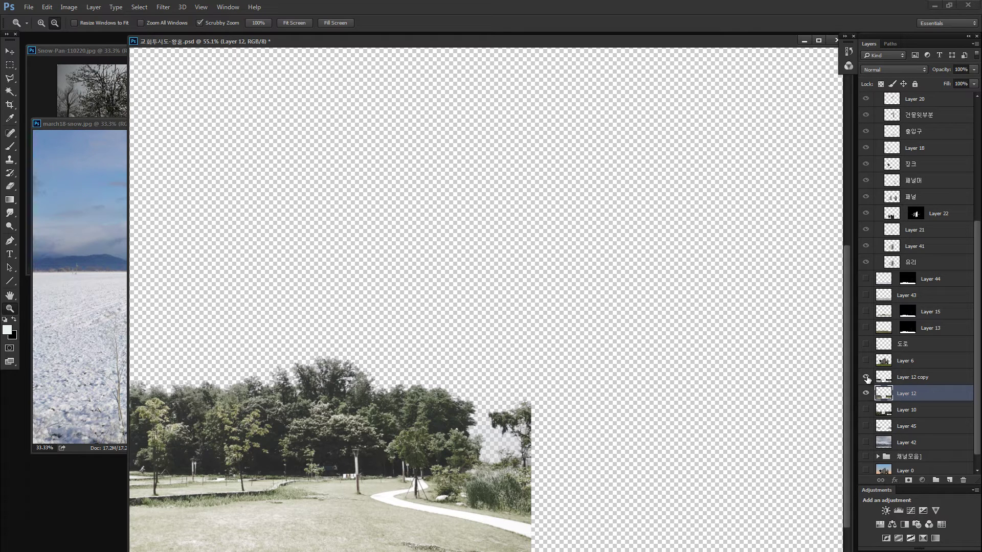
left_click(866, 377)
left_click(866, 377)
key("ctrl+u")
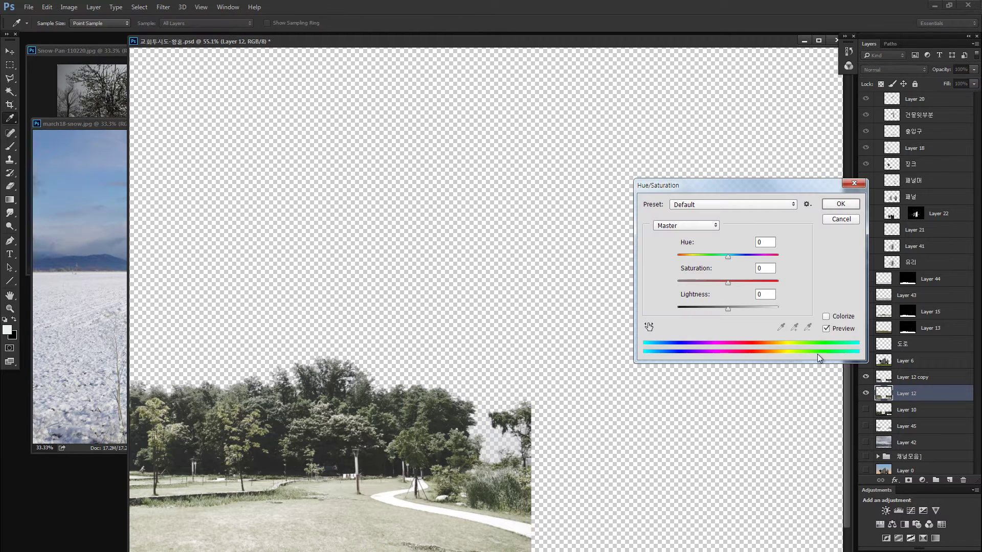
left_click(703, 282)
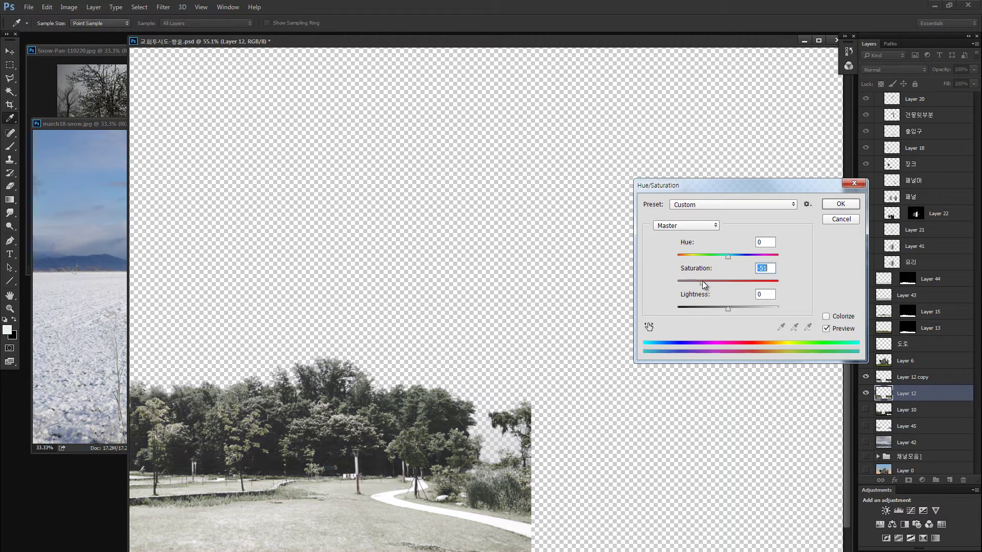
left_click_drag(701, 281, 614, 277)
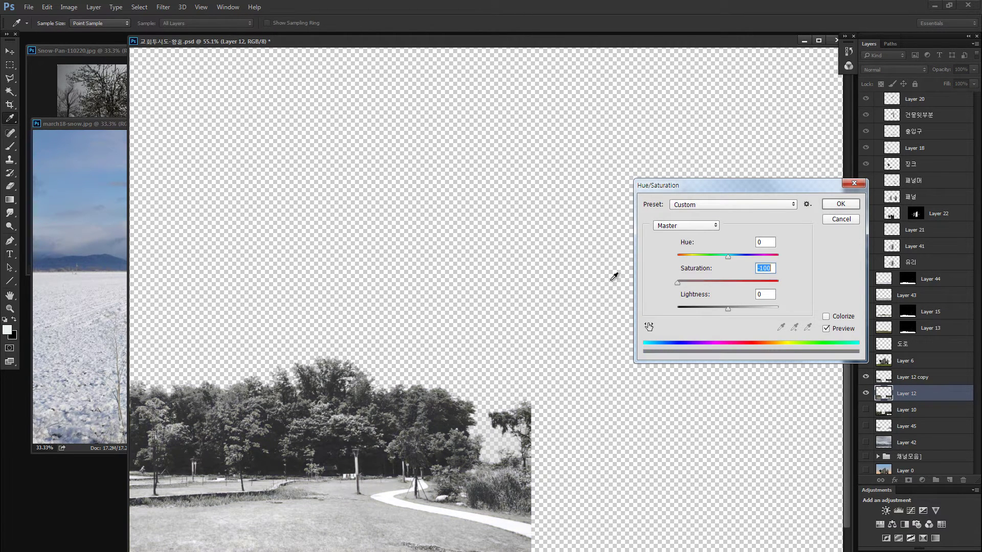
left_click(716, 281)
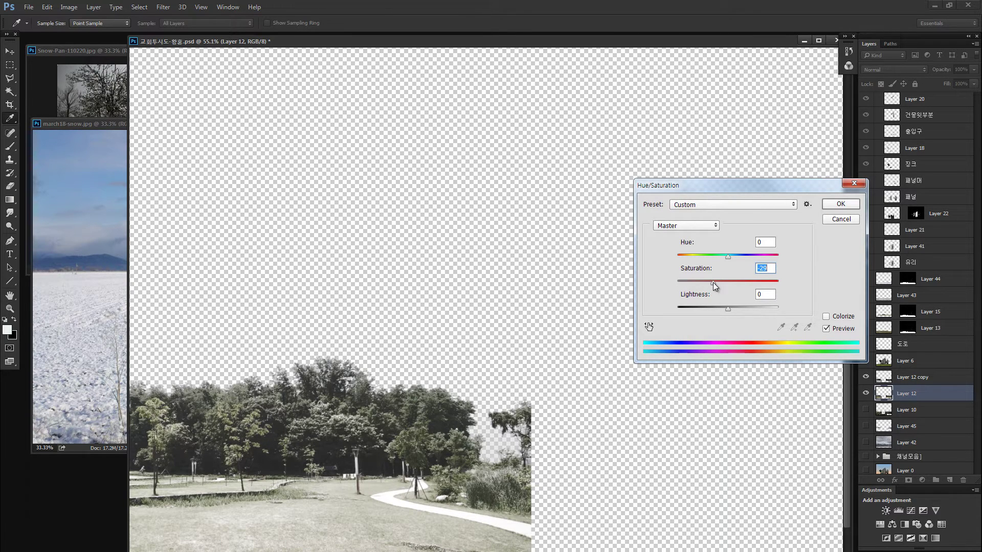
left_click(713, 282)
left_click(839, 206)
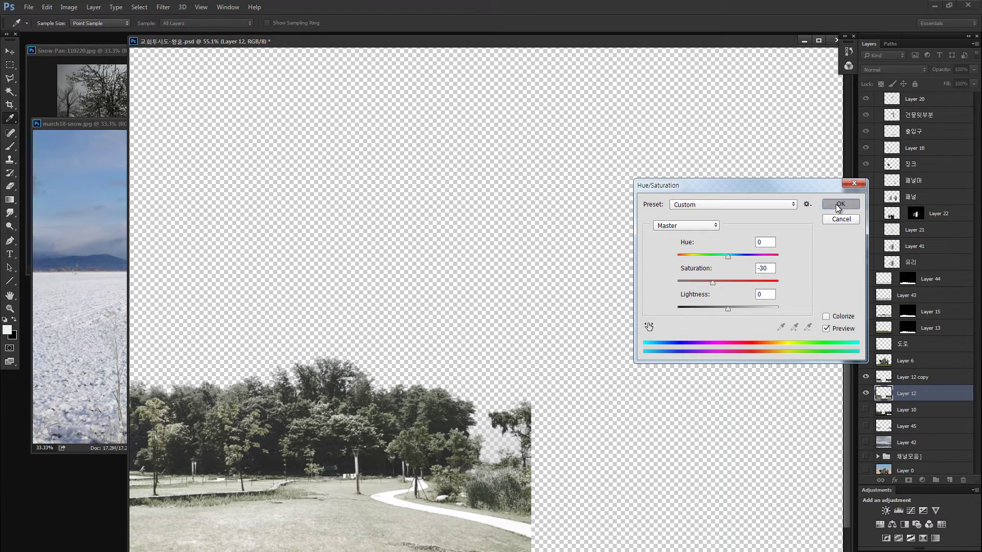
Select Layer 12 copy and compare the trees with and without it.
key("z")
key("ctrl+minus")
key("ctrl+minus")
key("ctrl+minus")
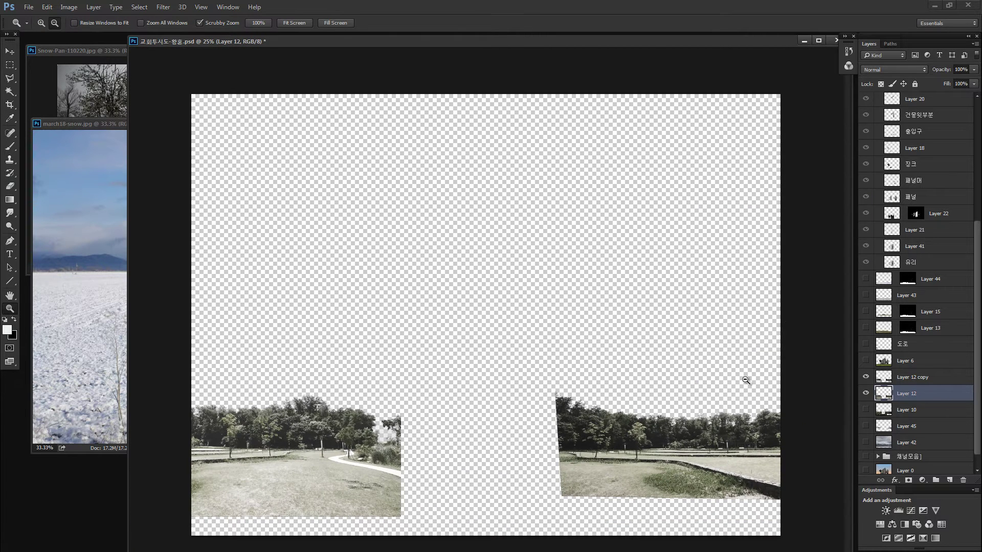
left_click(884, 377)
left_click(866, 377)
left_click(866, 377)
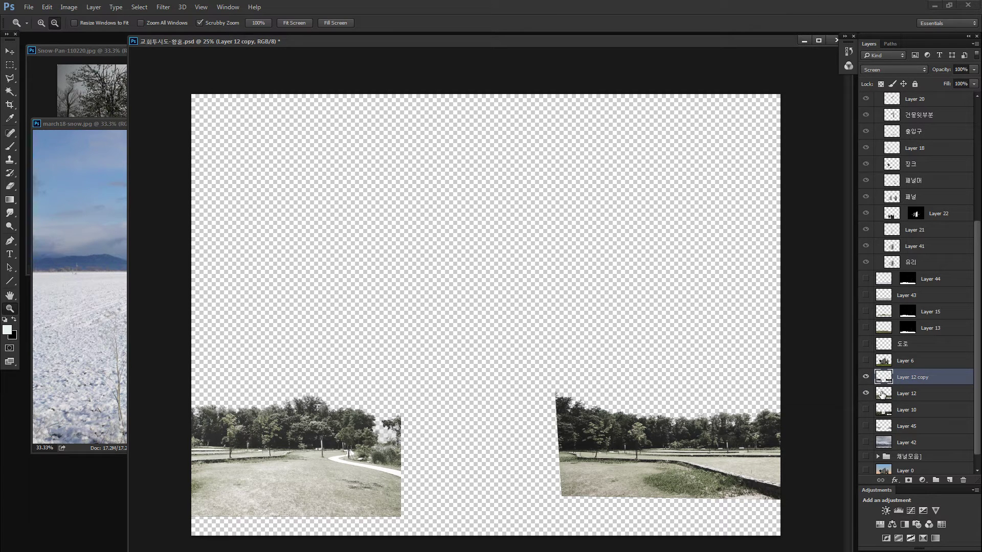
Increase the contrast of Layer 12 copy to 21 with Brightness/Contrast, using the legacy mode.
left_click(885, 393)
left_click(882, 379)
key("alt+i")
key("j")
key("c")
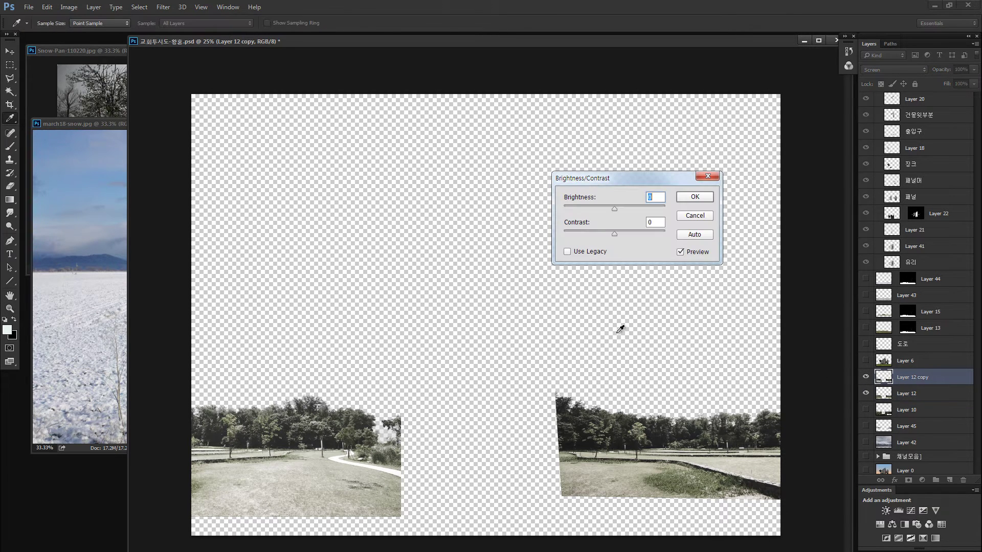
left_click(605, 254)
left_click_drag(614, 234, 624, 235)
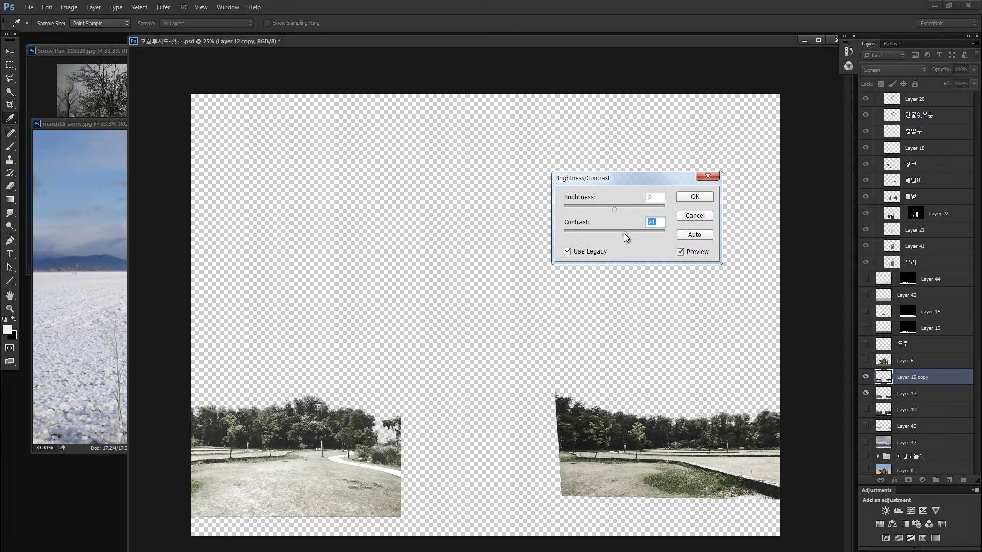
left_click(695, 197)
key("z")
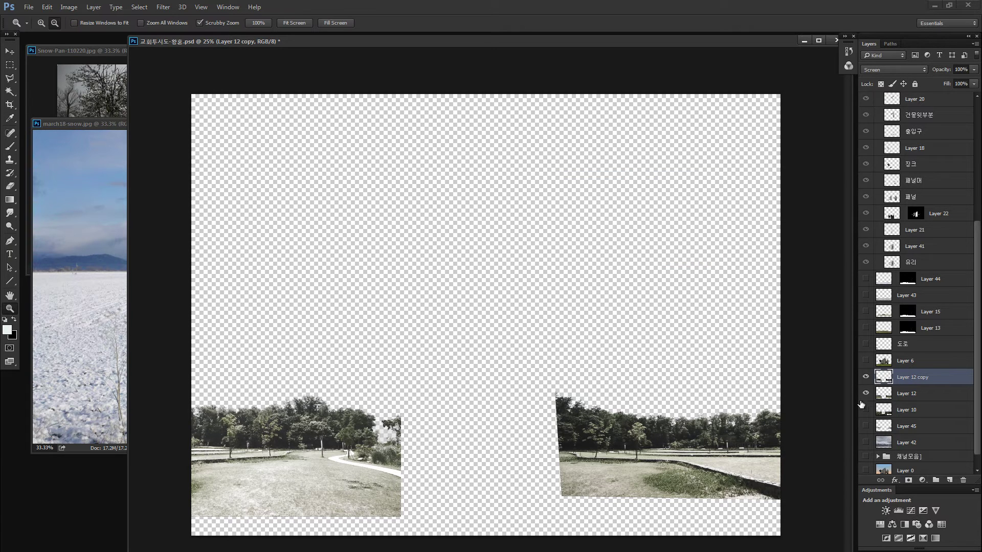
Show all the other layers again and hide the Layer 43 snow behind the building.
right_click(866, 377)
left_click(869, 394)
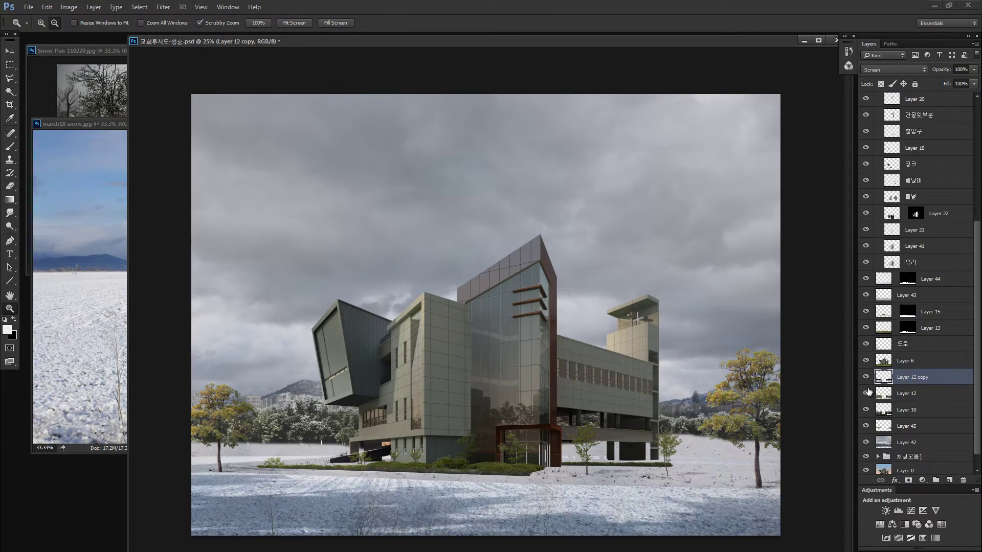
key("v")
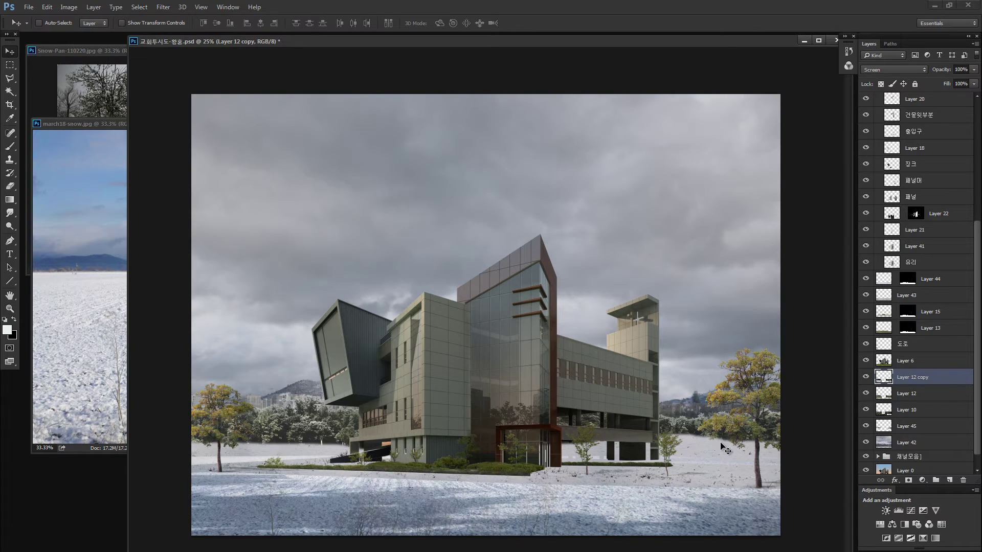
left_click(721, 458, "ctrl")
left_click(865, 295)
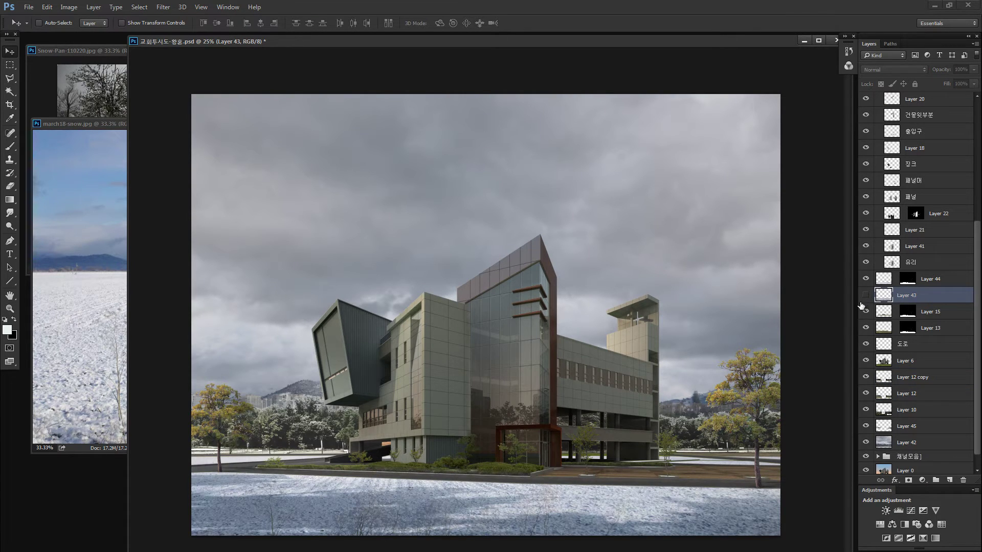
key("ctrl+minus")
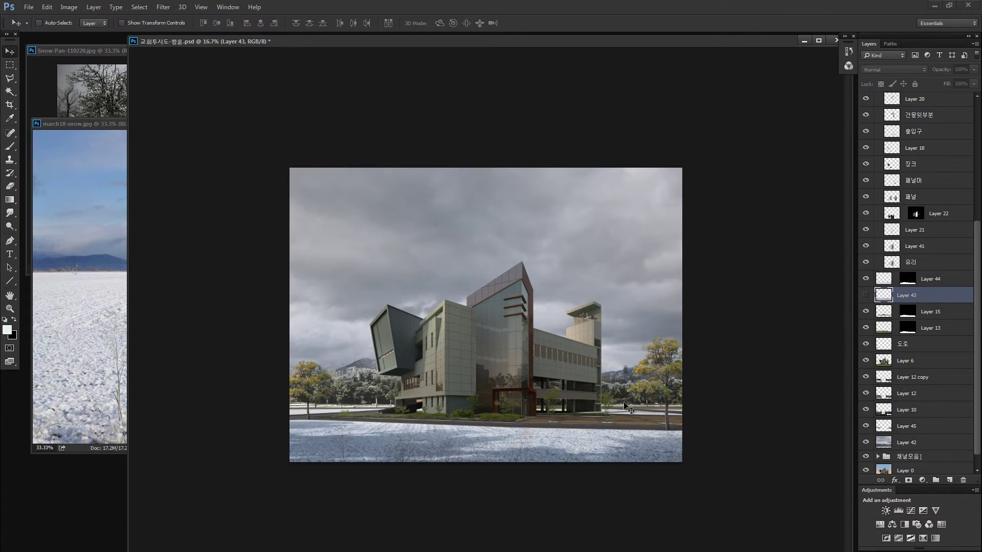
Duplicate the street tree layer 가로수—원본 and fully desaturate the copy with Hue/Saturation, Saturation -100.
left_click(667, 365, "ctrl")
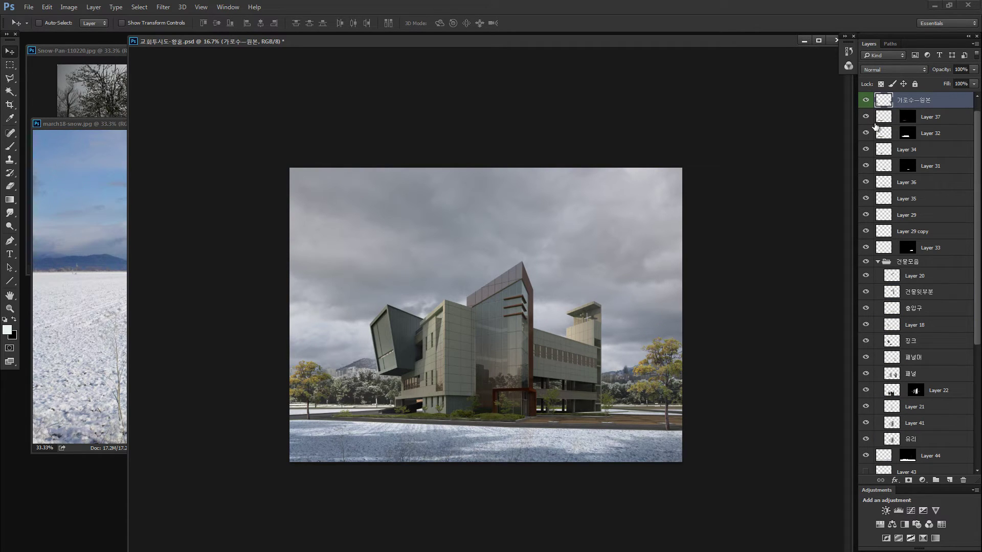
key("ctrl+j")
key("ctrl+u")
left_click(690, 283)
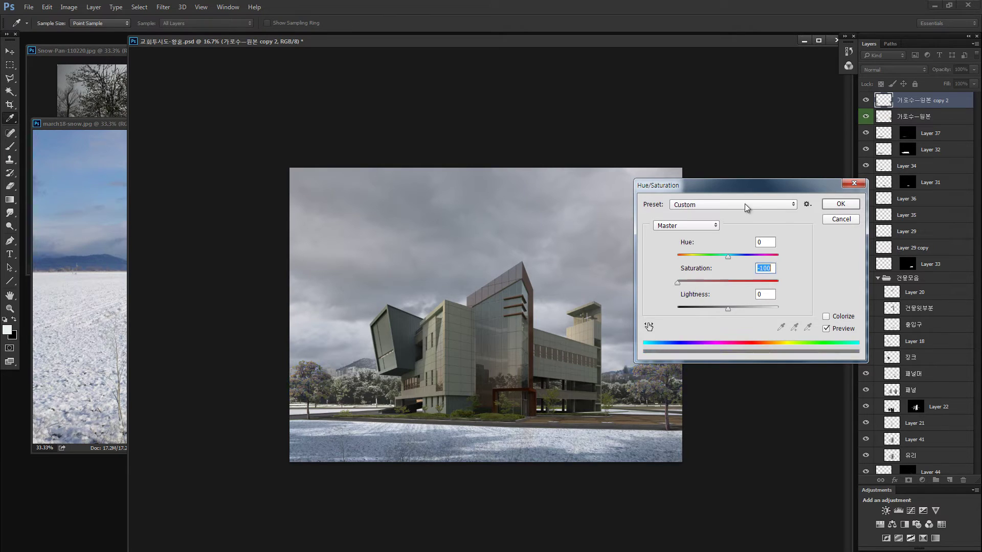
left_click(837, 206)
Increase the tree copy's contrast with Levels, black input 38, midtones 1.56 and a lower white input, and set its blend mode to Screen.
key("ctrl+0")
left_click_drag(708, 364, 520, 349)
key("ctrl+l")
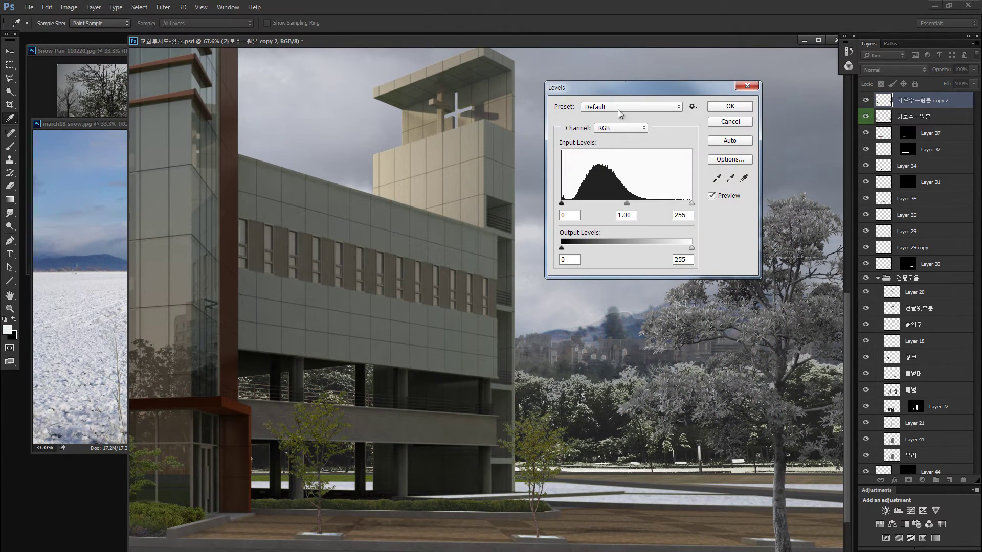
left_click_drag(606, 79, 581, 64)
left_click_drag(541, 188, 596, 188)
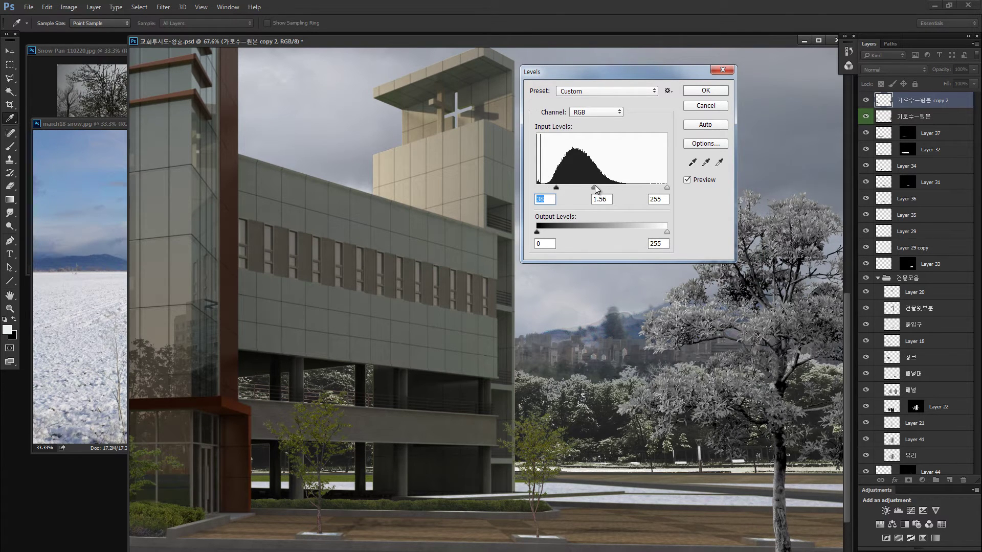
left_click_drag(668, 188, 617, 188)
left_click(705, 91)
key("z")
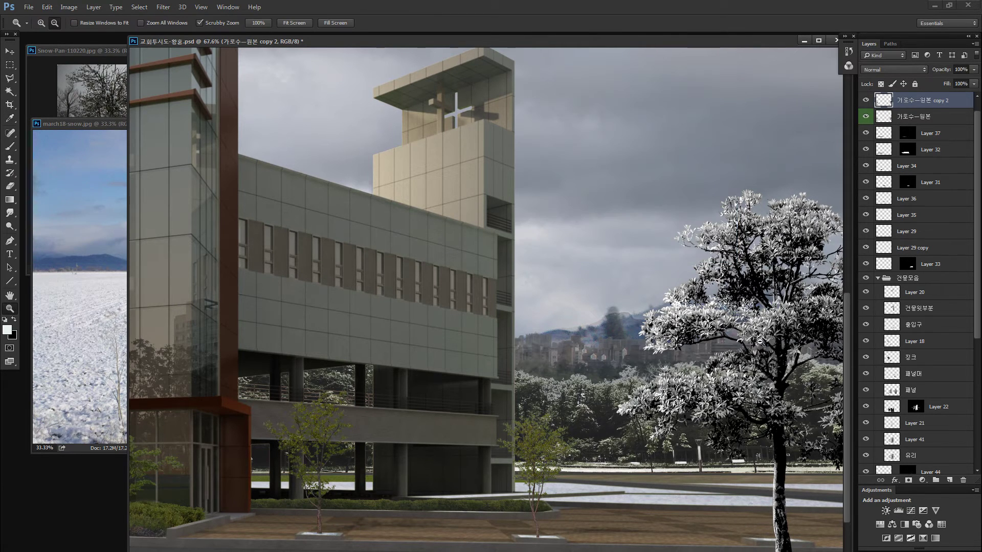
left_click(876, 70)
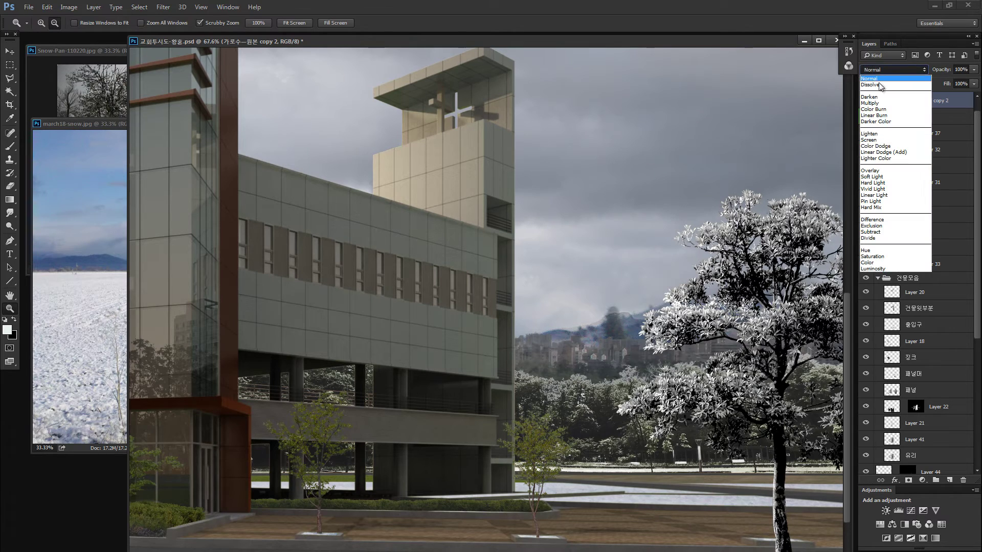
left_click(878, 142)
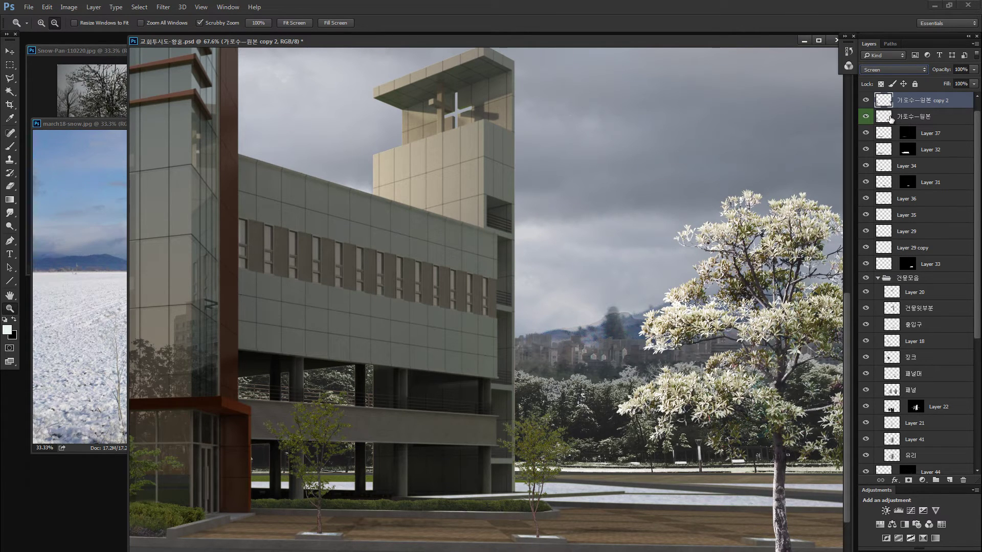
Reduce the saturation of the original street tree layer 가로수—원본 to -53 with Hue/Saturation.
left_click(889, 118)
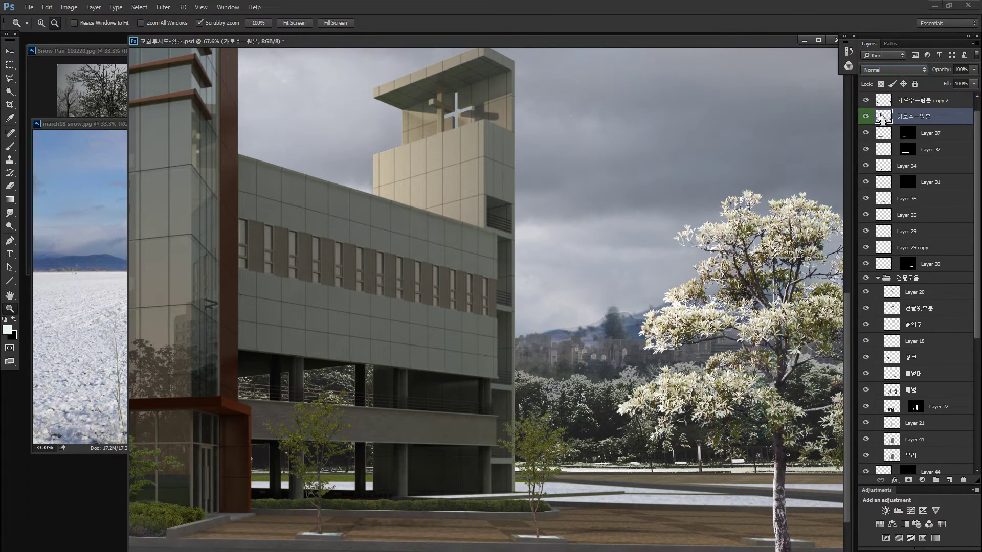
key("i")
key("ctrl+u")
left_click_drag(519, 250, 494, 251)
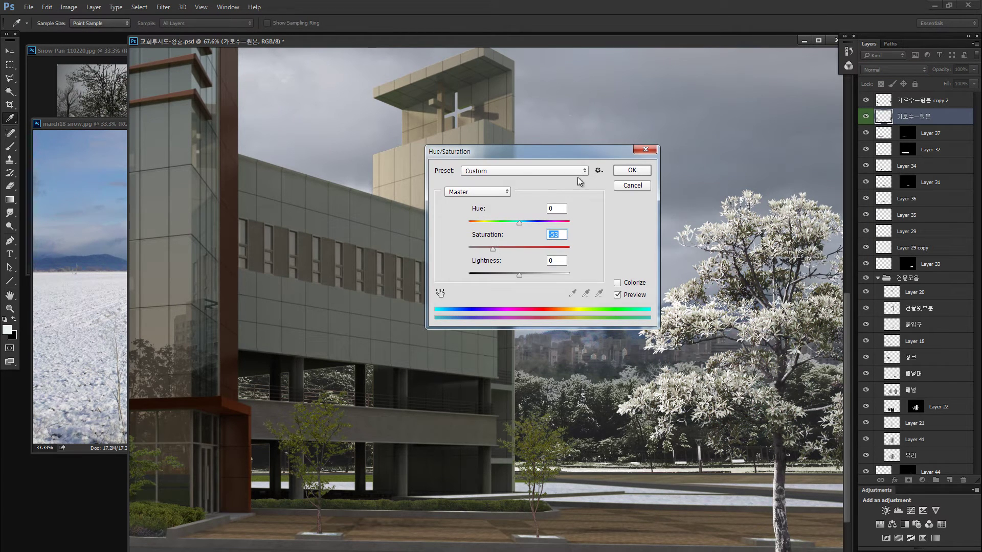
left_click(631, 170)
Examine the whitened street trees on both sides of the building and look at the ACDSee photos and the snow panorama for reference.
key("z")
key("ctrl+0")
left_click(620, 186, "alt")
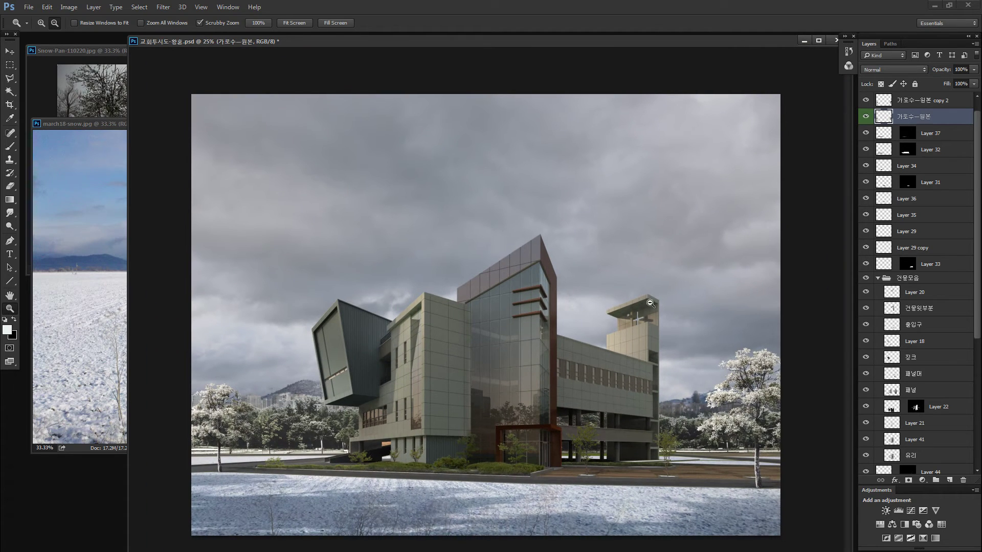
left_click_drag(223, 418, 262, 413)
key("space")
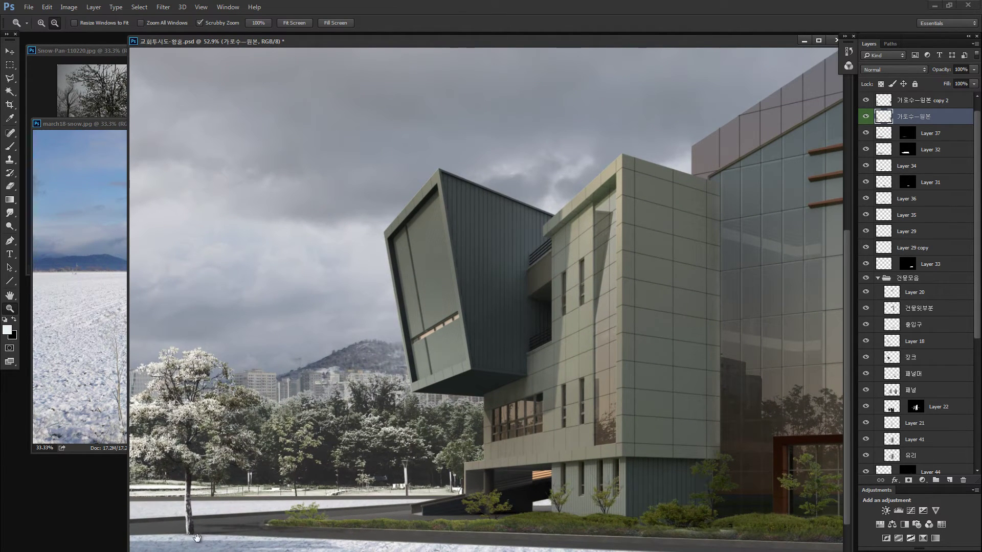
mouse_move(214, 432)
left_mouse_down()
mouse_move(228, 431)
mouse_move(202, 434)
left_mouse_up()
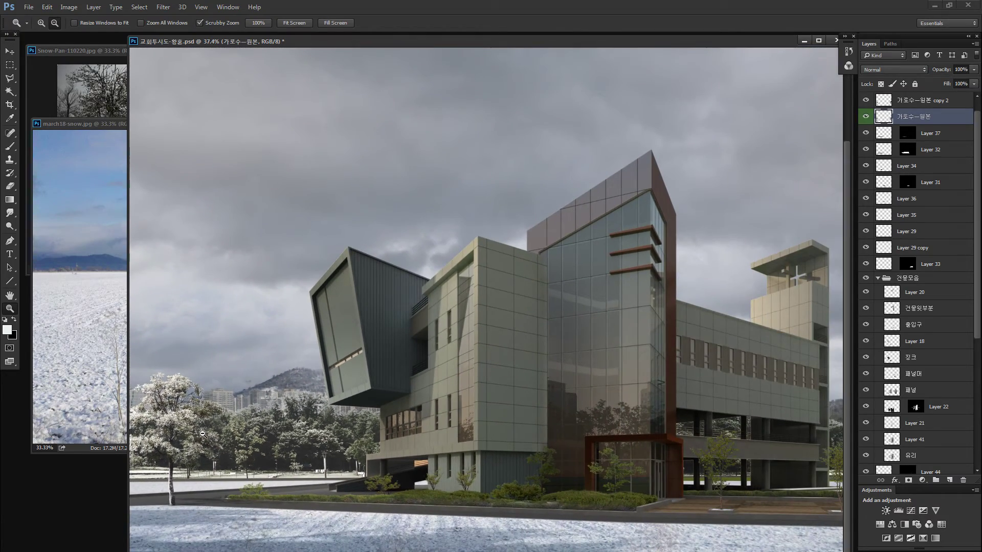
key("alt+Tab")
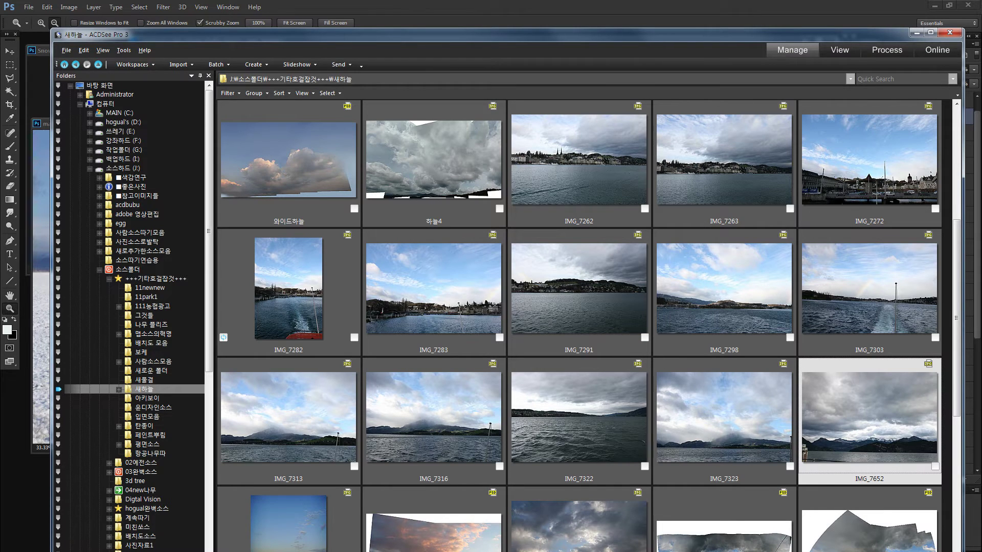
key("alt+Tab")
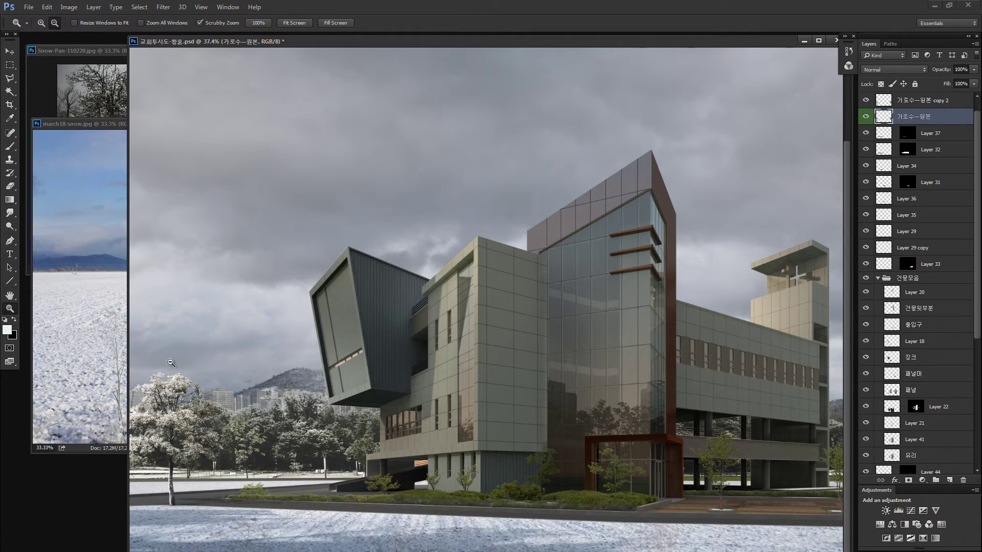
left_click(123, 106)
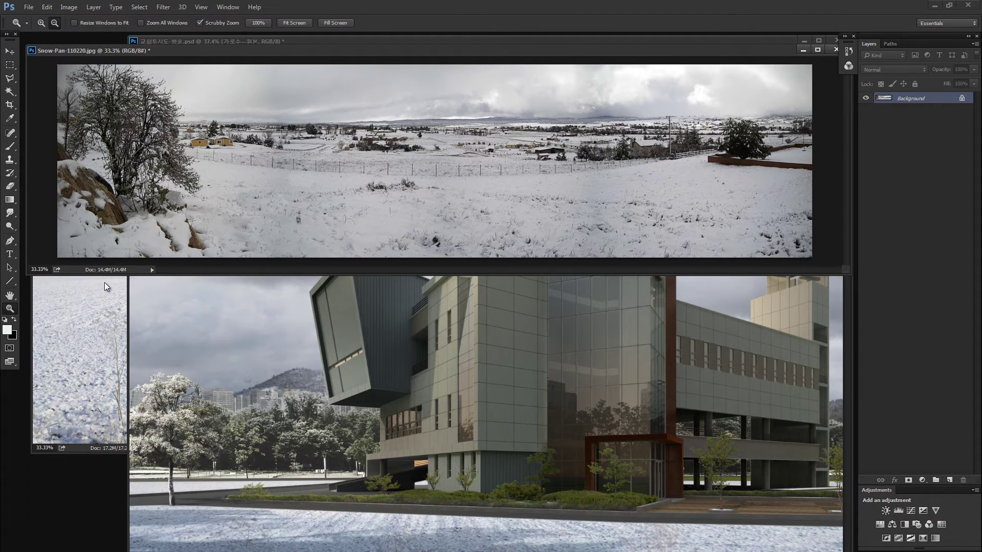
left_click(240, 434)
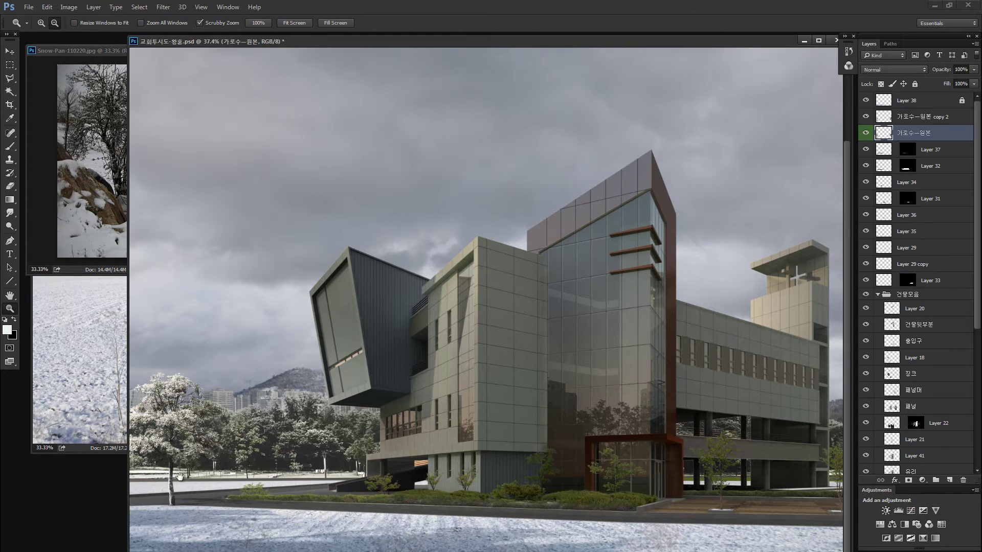
left_click(197, 410, "alt")
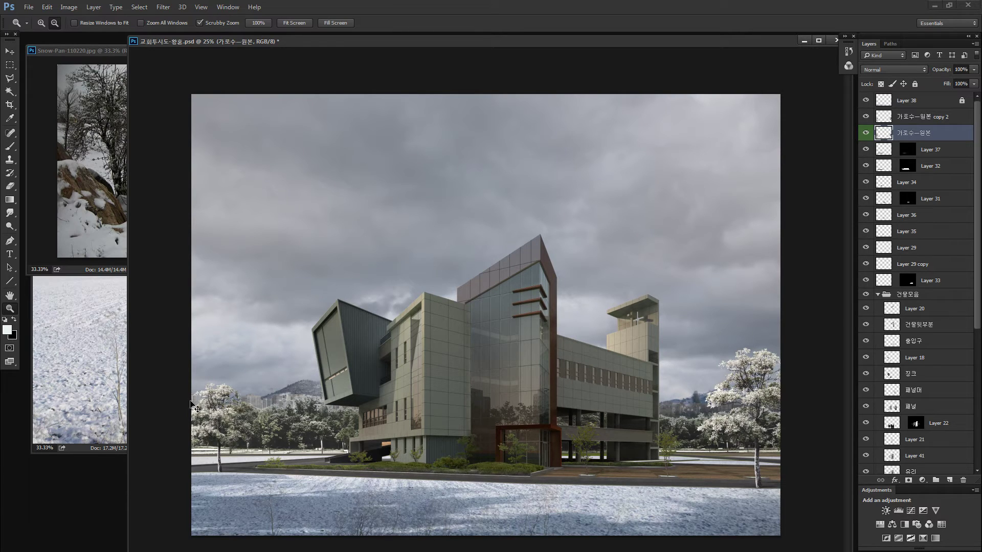
Delete the small green trees in front of the building, including Layer 29 and Layer 36.
key("v")
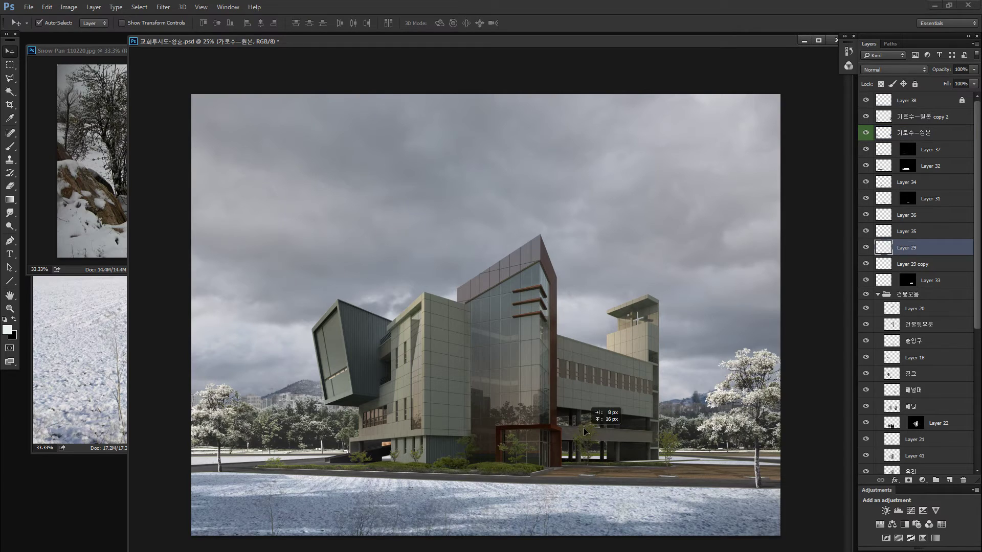
left_click(584, 442)
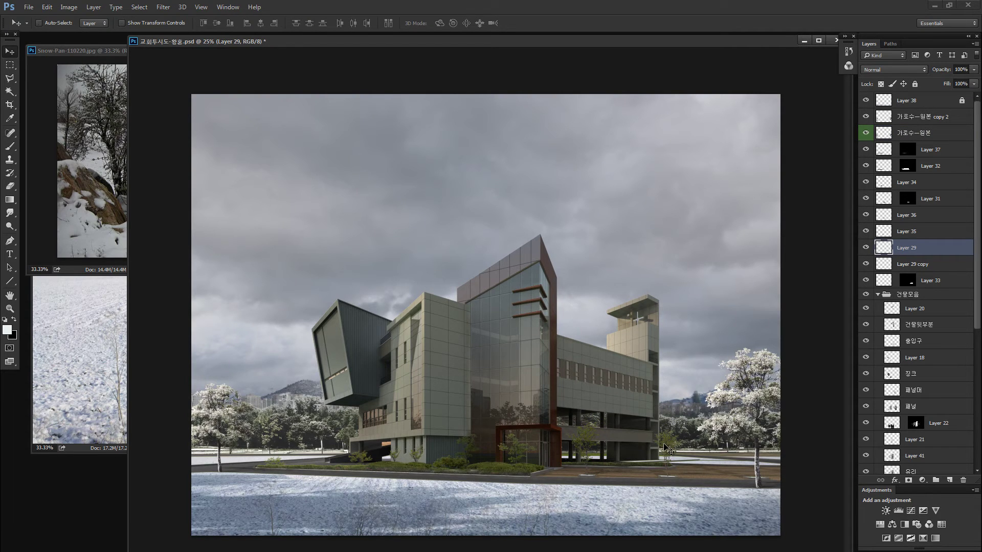
key("Delete")
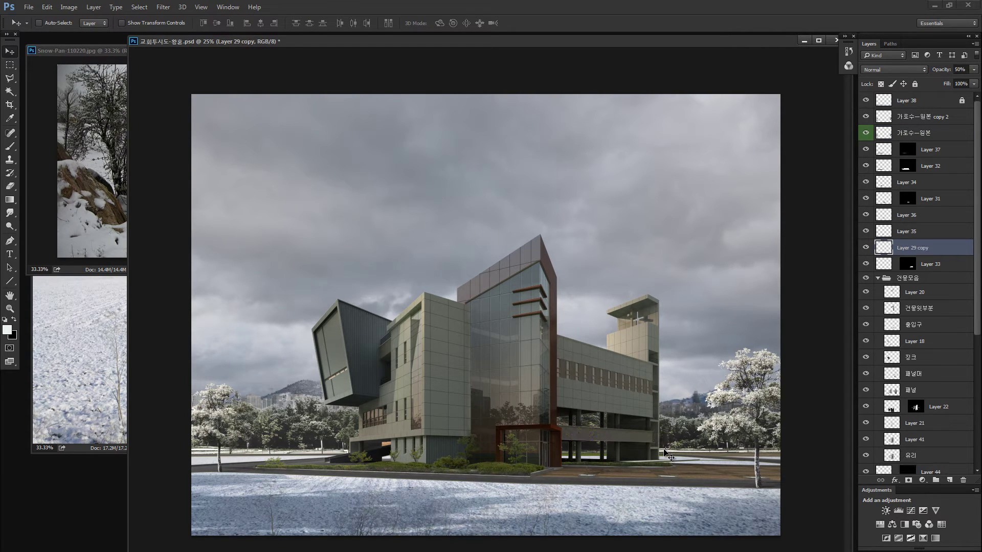
left_click(518, 440, "ctrl")
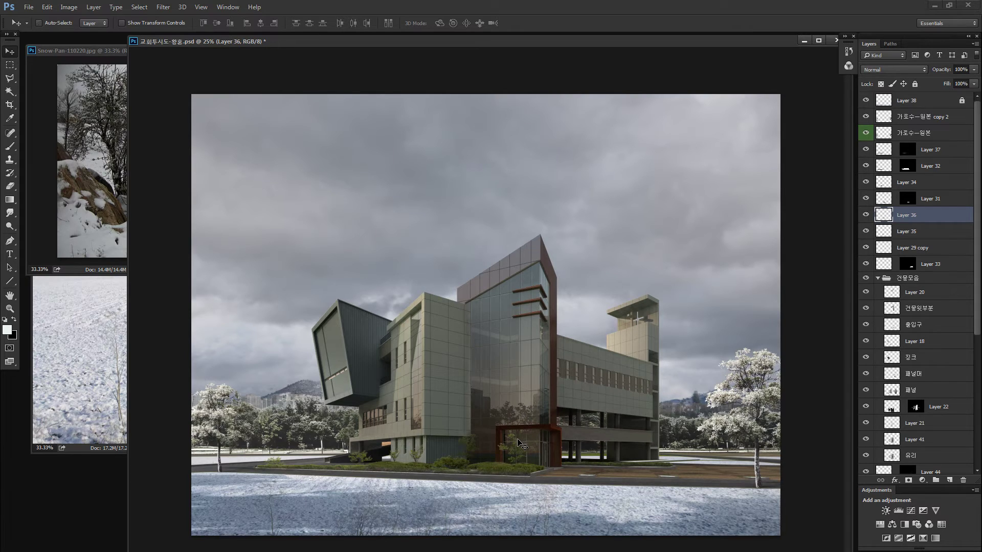
key("Delete")
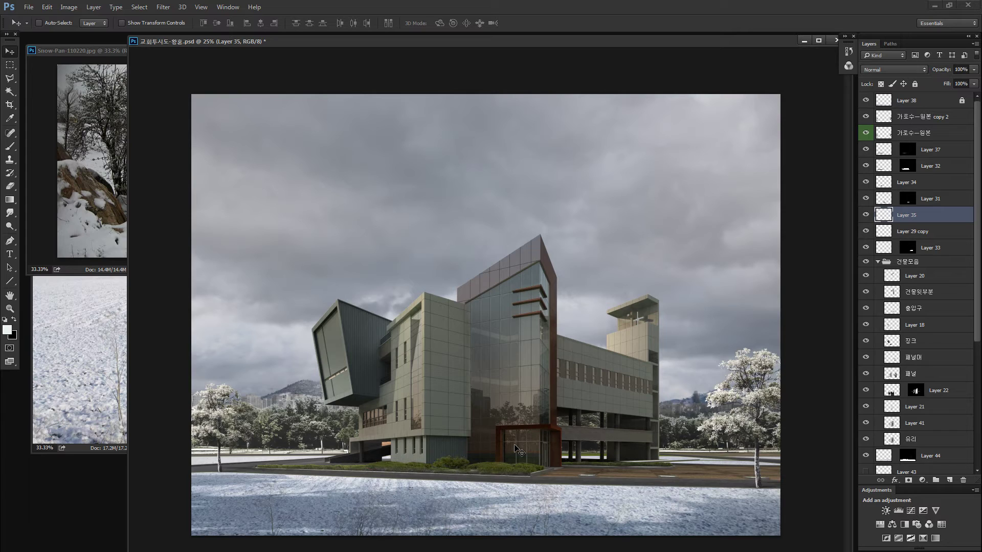
Select the shrub and hedge layers along the building's base, Layers 31 to 35, and merge them into one layer.
left_click(503, 470, "ctrl")
left_click(483, 470, "ctrl+shift")
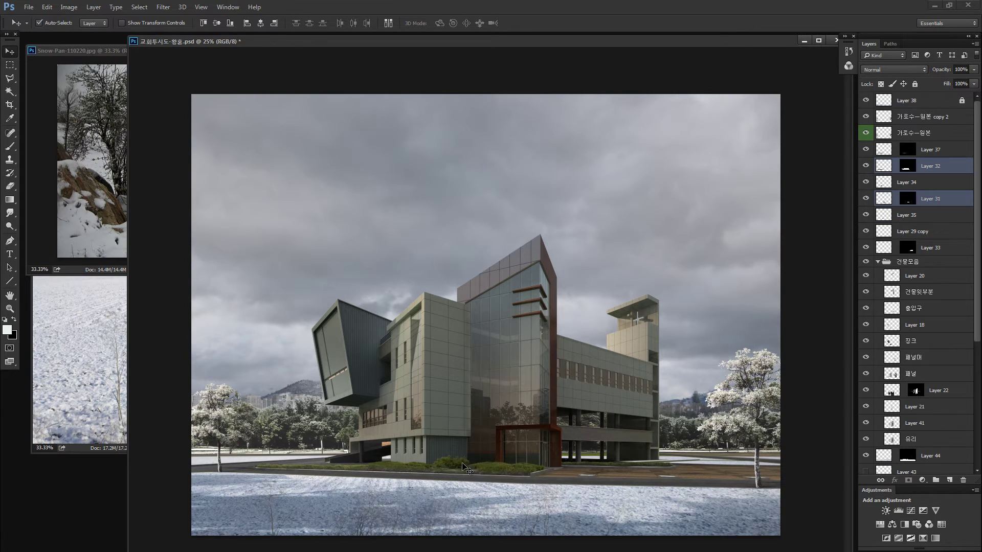
left_click(454, 468, "ctrl+shift")
left_click(417, 467, "ctrl+shift")
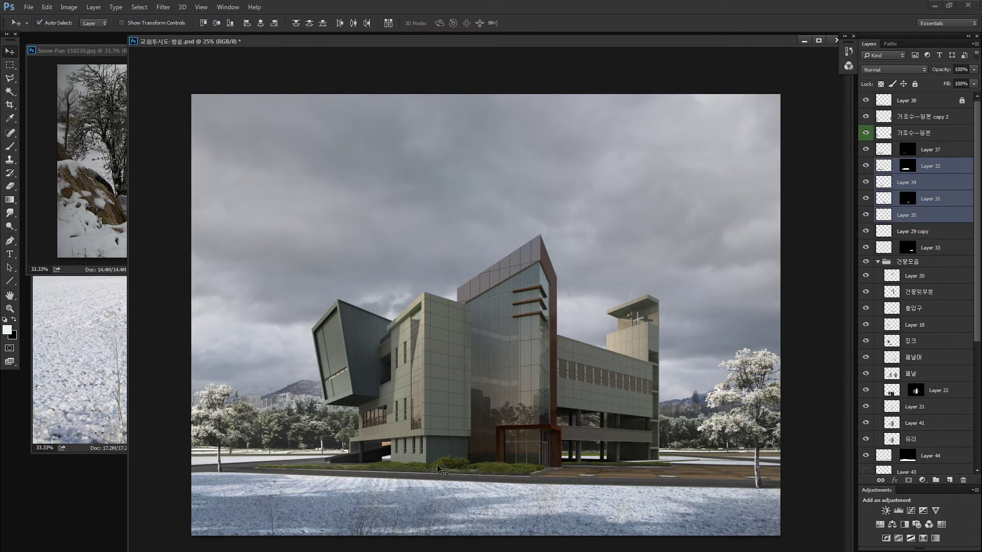
left_click(597, 468, "ctrl+shift")
left_click_drag(439, 463, 513, 405)
key("ctrl+z")
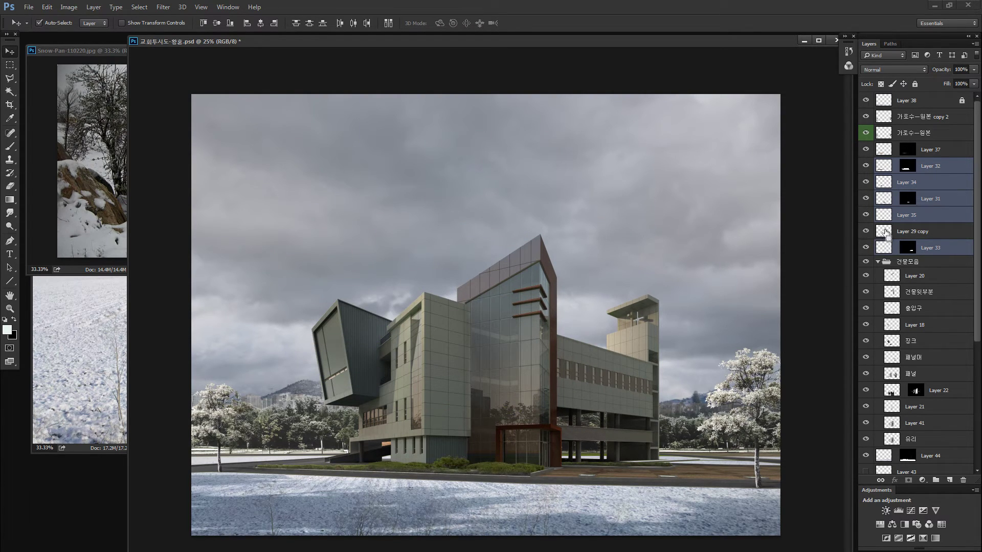
key("ctrl+e")
Isolate Layer 37 and the merged shrub layer to check the leftover layers, and delete Layer 29 copy.
left_click(866, 150, "alt")
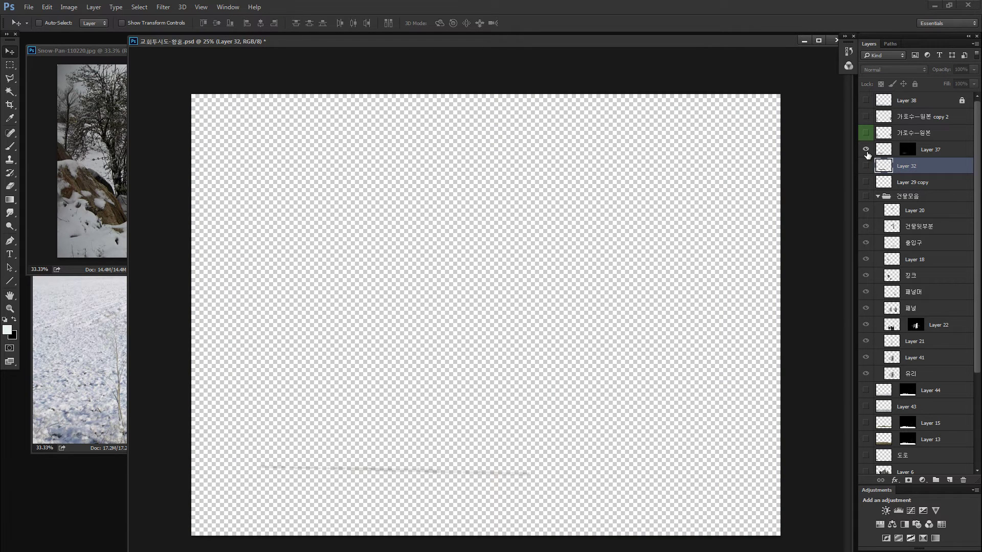
left_click(866, 165)
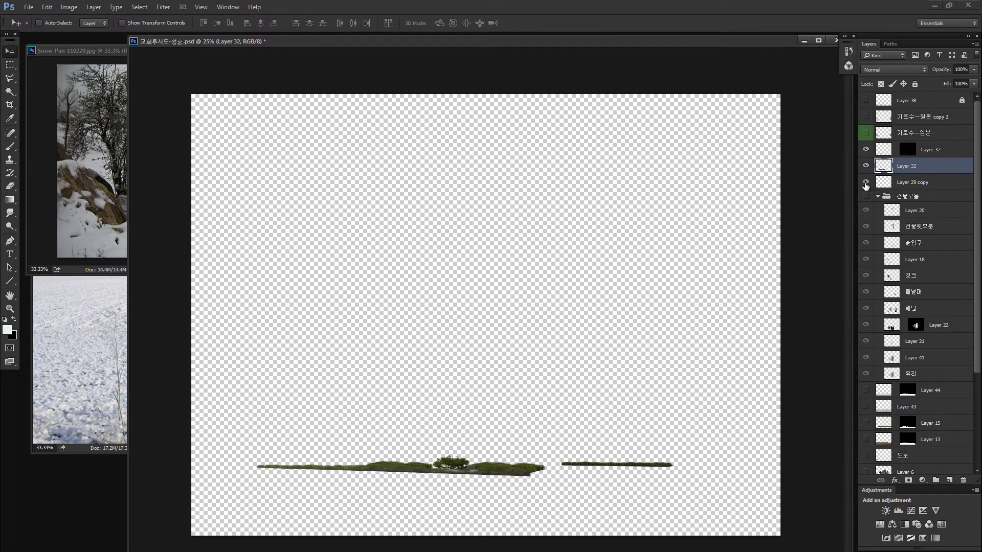
left_click(866, 184)
left_click(866, 184)
left_click(866, 184)
left_click(889, 182)
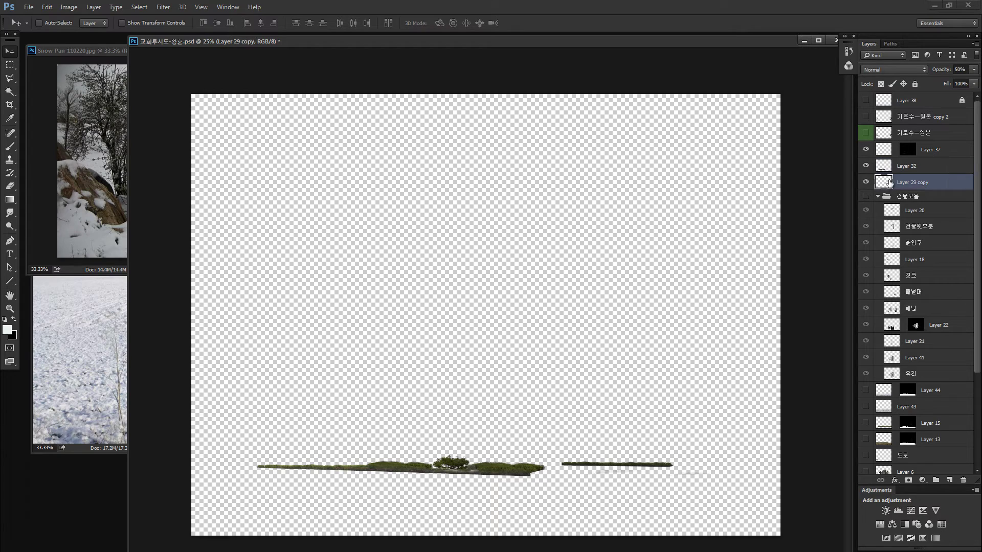
key("Delete")
Merge the shrub layer, Layer 32, with Layer 37.
left_click(887, 167)
left_click(886, 153, "shift")
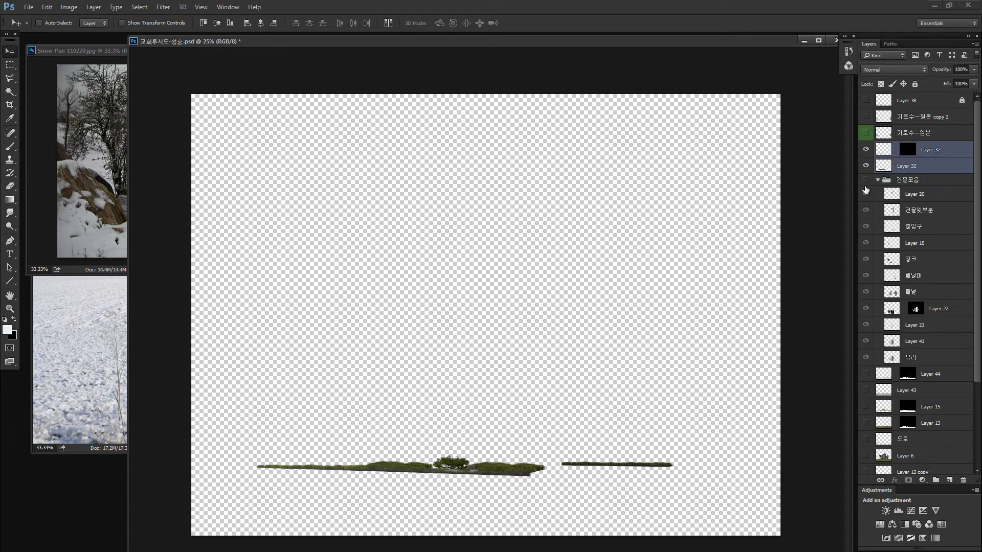
key("ctrl+e")
Show all the other layers again and hide Layer 43, the snow covering the road and paving.
right_click(867, 151)
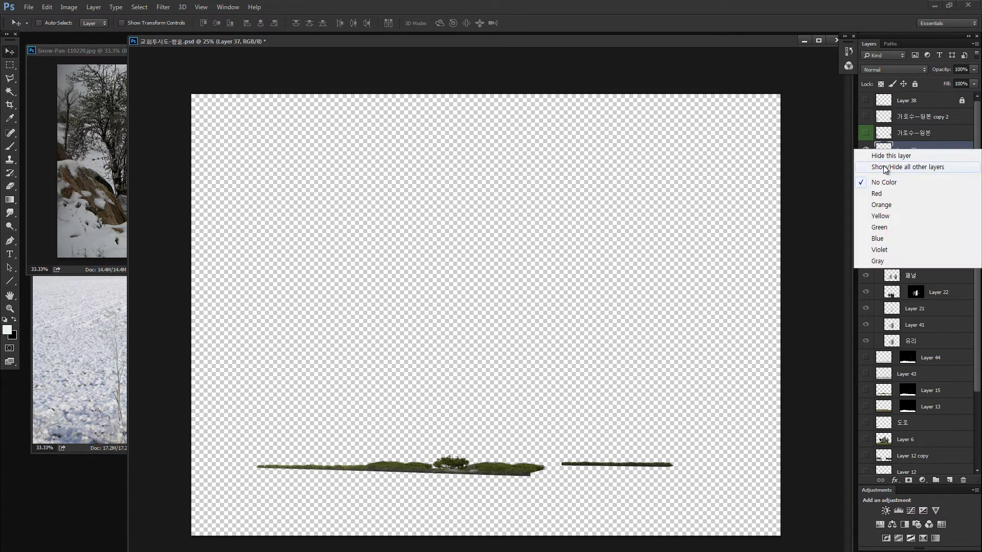
left_click(887, 173)
right_click(867, 151)
left_click(885, 165)
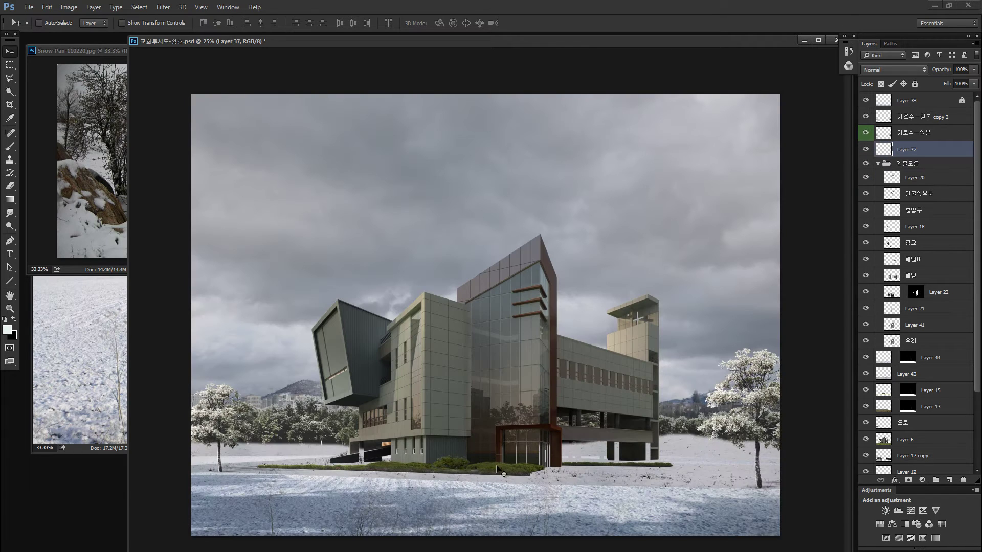
key("z")
key("v")
left_click(591, 471, "ctrl")
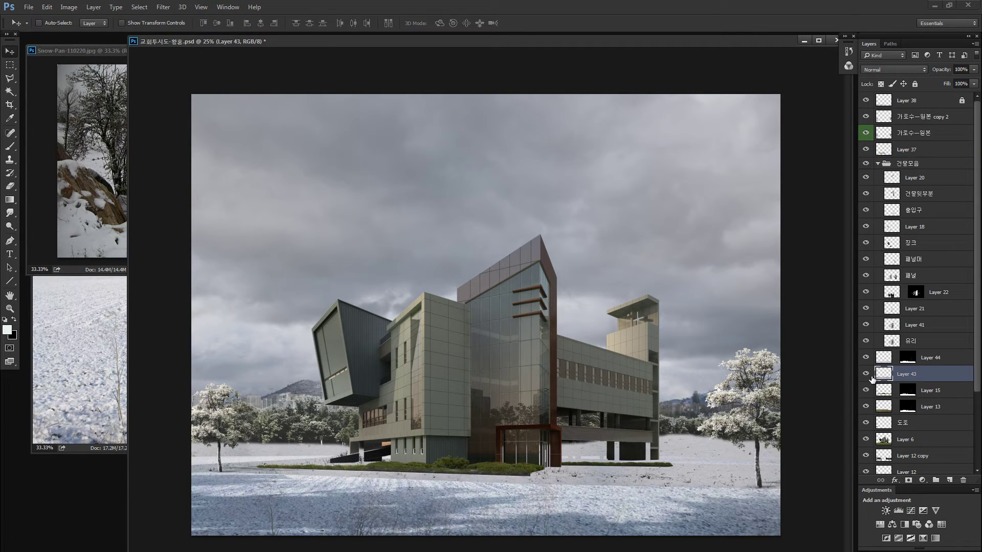
left_click(866, 374)
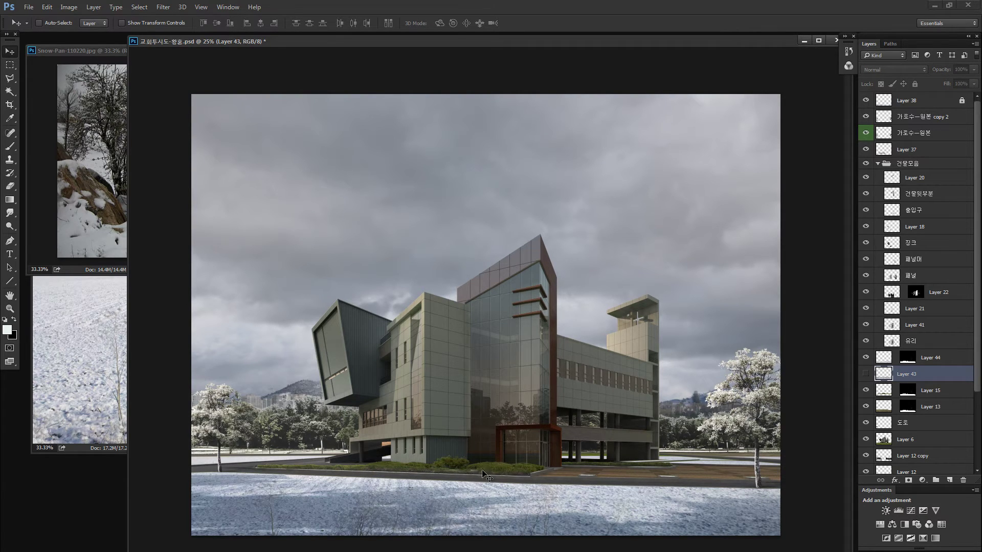
Duplicate the merged shrub layer, Layer 37.
left_click_drag(482, 471, 491, 452)
key("ctrl+z")
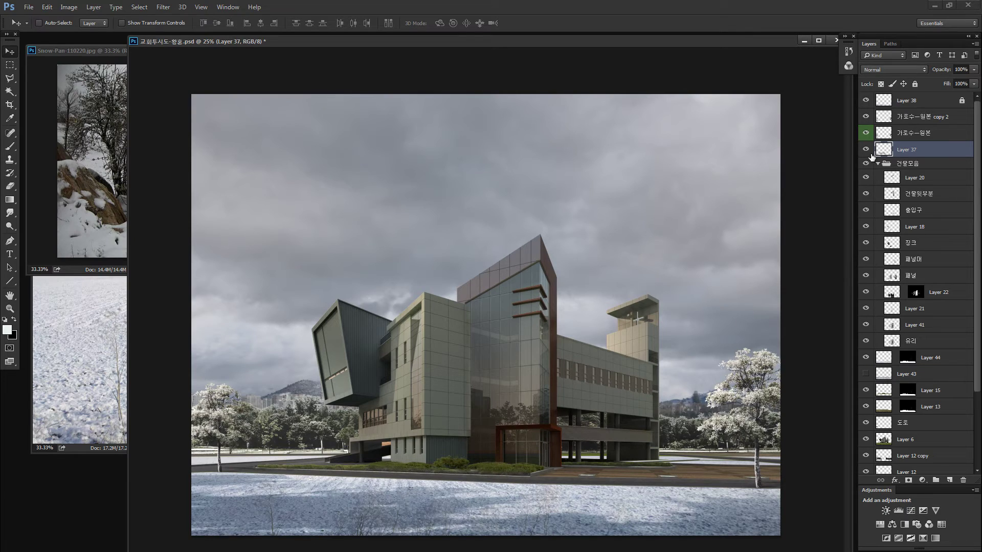
key("ctrl+j")
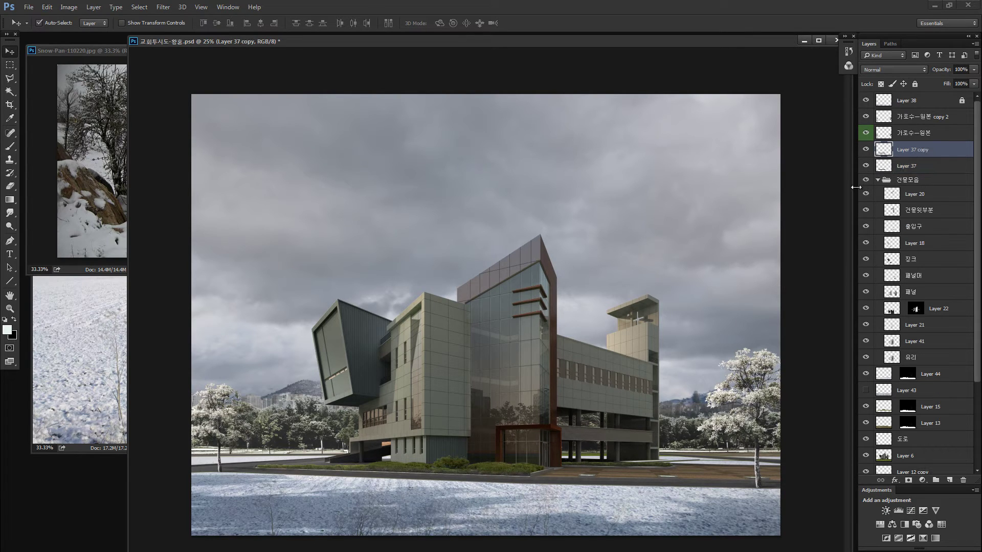
Fully desaturate Layer 37 copy, the duplicated shrubs, with a Hue/Saturation saturation of -100.
key("ctrl+l")
key("Escape")
key("i")
key("ctrl+u")
left_click_drag(509, 246, 497, 246)
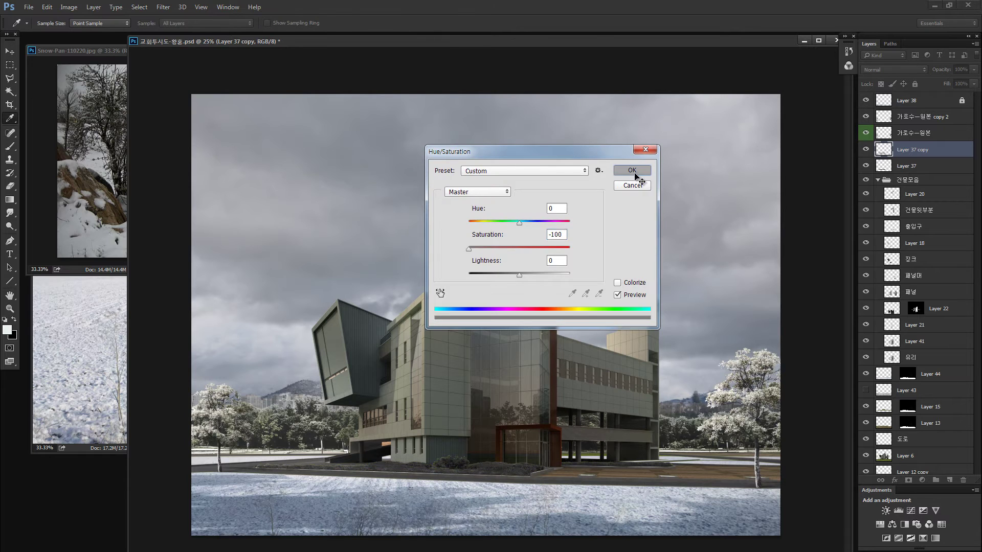
left_click(631, 169)
Strongly raise the contrast of the duplicated shrubs with Levels, turning their shadows black and their highlights white.
key("ctrl+l")
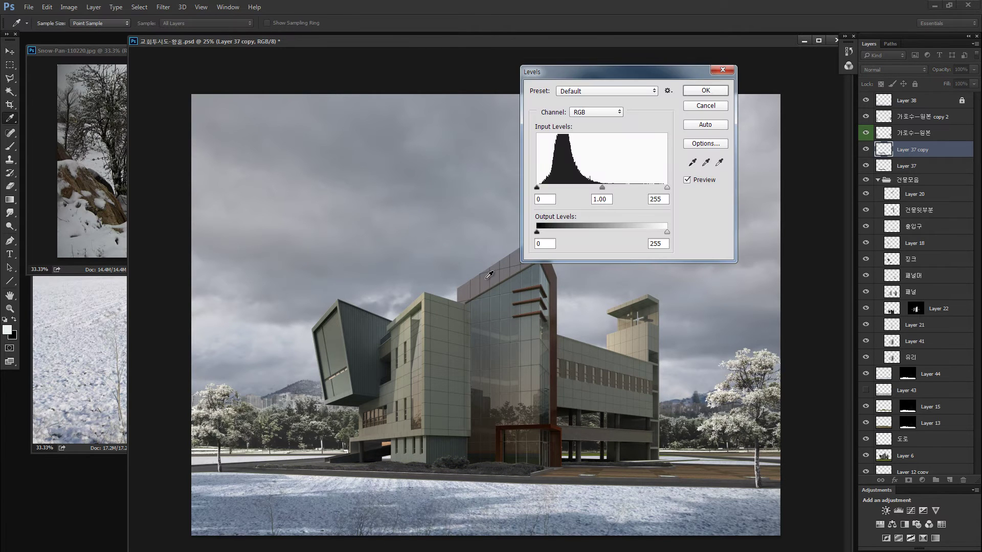
key("ctrl+plus")
key("ctrl+plus")
key("ctrl+plus")
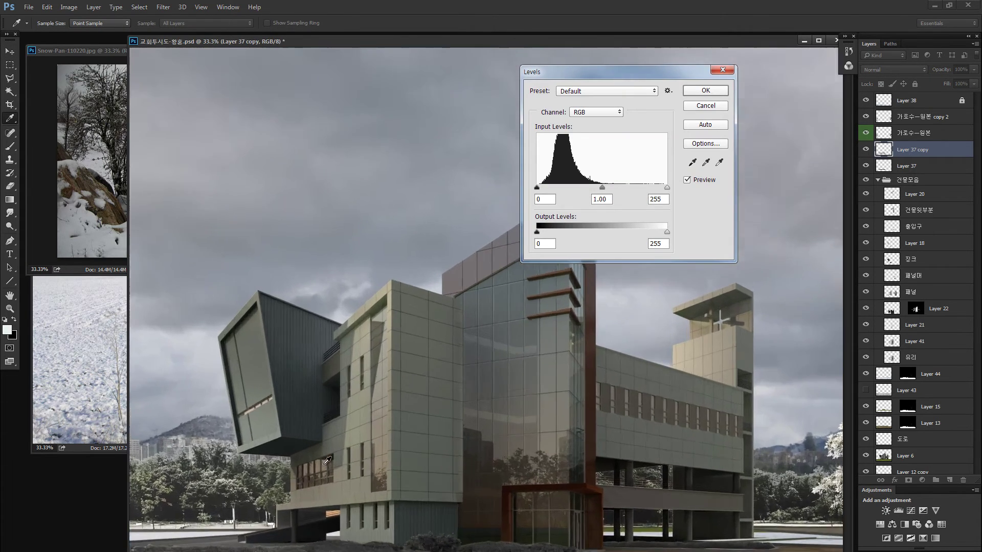
left_click_drag(358, 286, 460, 87)
left_click_drag(241, 520, 379, 384)
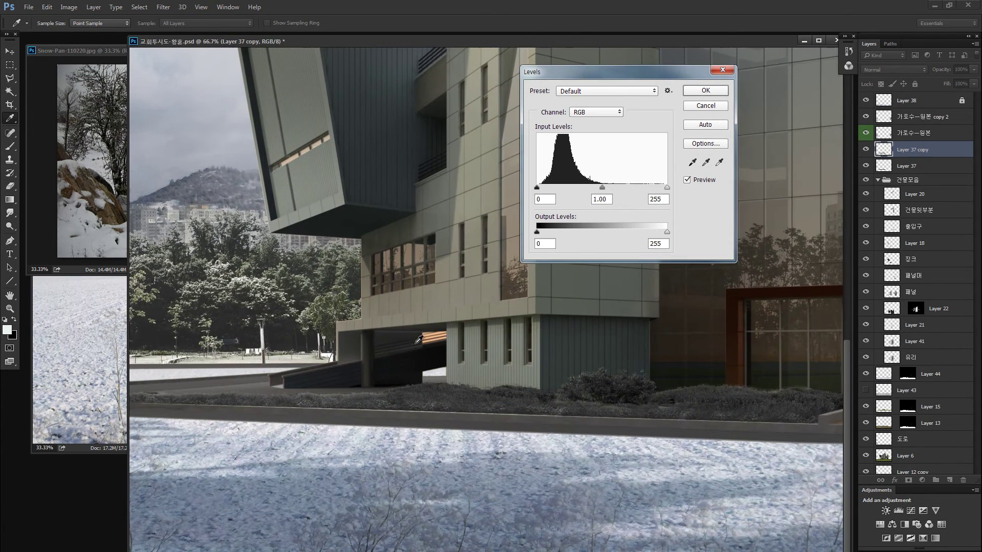
key("ctrl+plus")
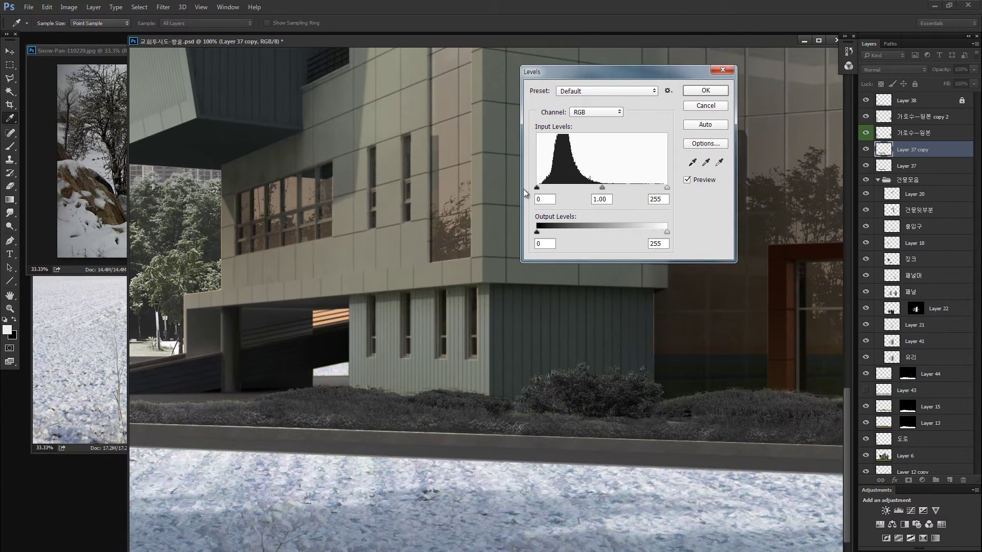
left_click_drag(537, 188, 595, 191)
left_click_drag(667, 188, 619, 188)
left_click_drag(551, 188, 596, 190)
left_click(705, 91)
key("v")
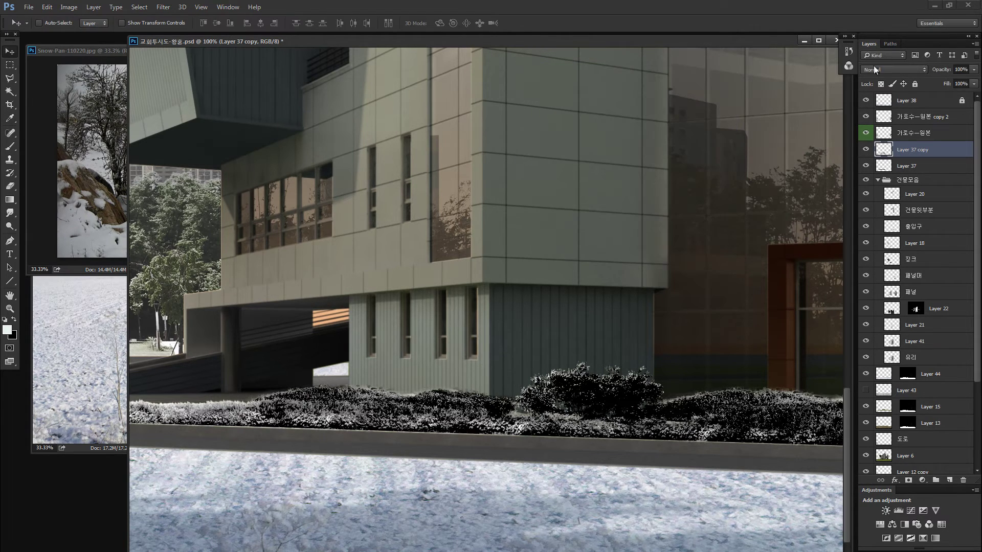
Set the blend mode of Layer 37 copy to Screen and check the shrubs along the building.
left_click(875, 70)
left_click(877, 146)
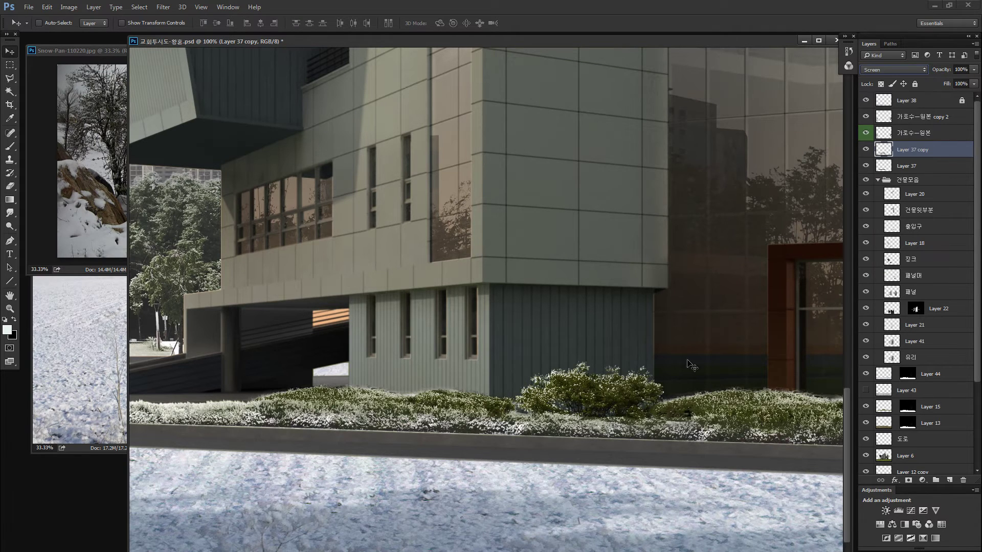
key("ctrl+minus")
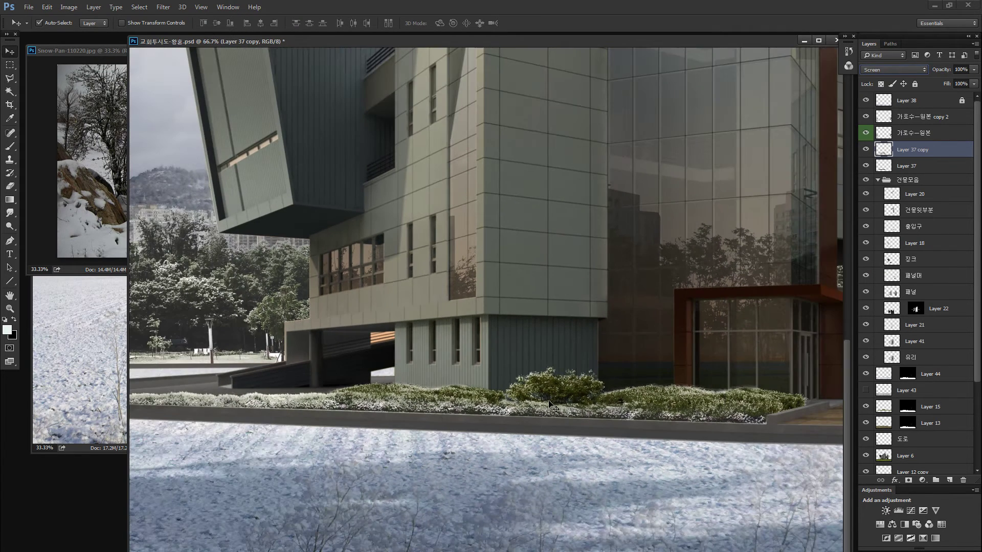
left_click_drag(592, 386, 381, 390)
left_click_drag(778, 381, 552, 373)
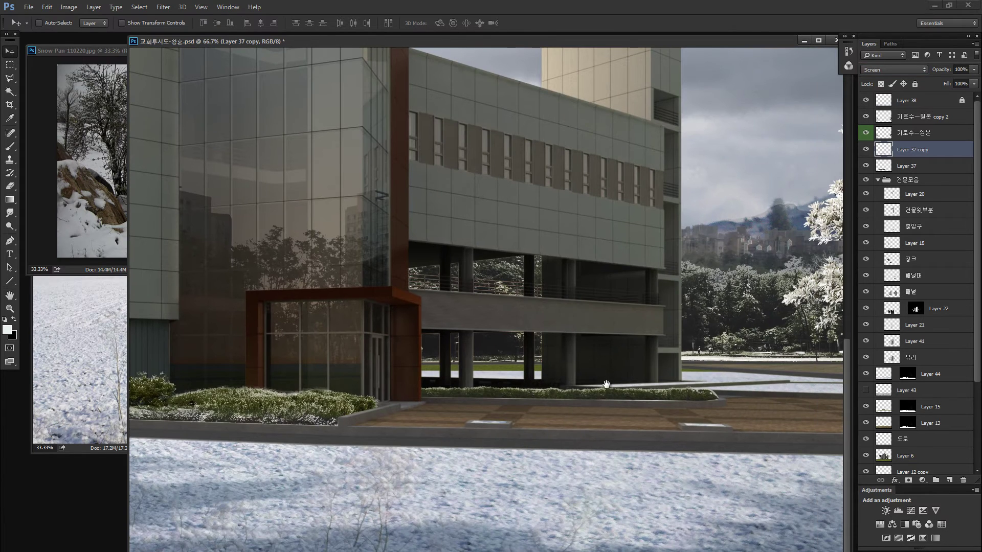
key("ctrl+space")
left_click_drag(500, 397, 518, 392)
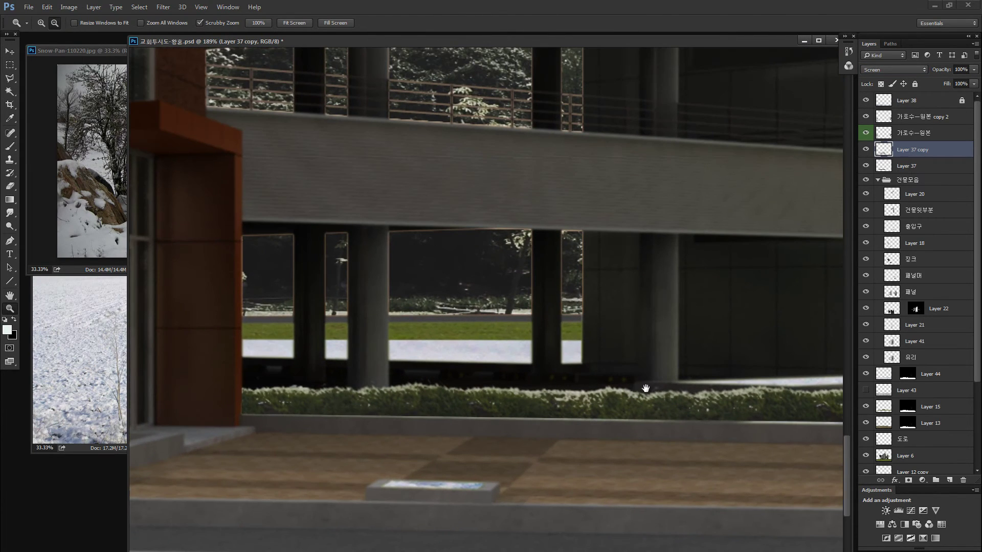
left_click_drag(646, 389, 466, 396)
Mute the original shrubs on Layer 37 with a Hue/Saturation saturation of -40.
left_click(886, 169)
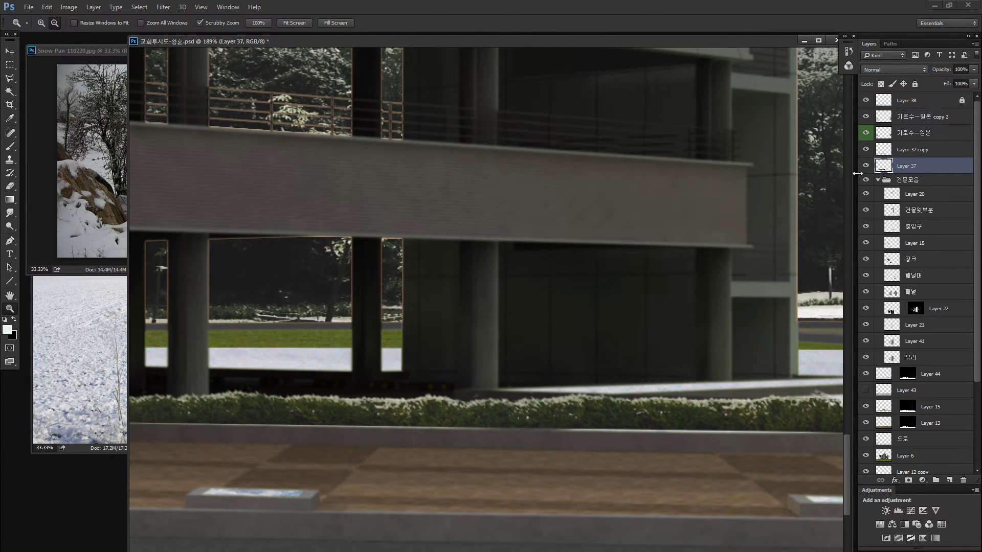
key("ctrl+u")
left_click(498, 247)
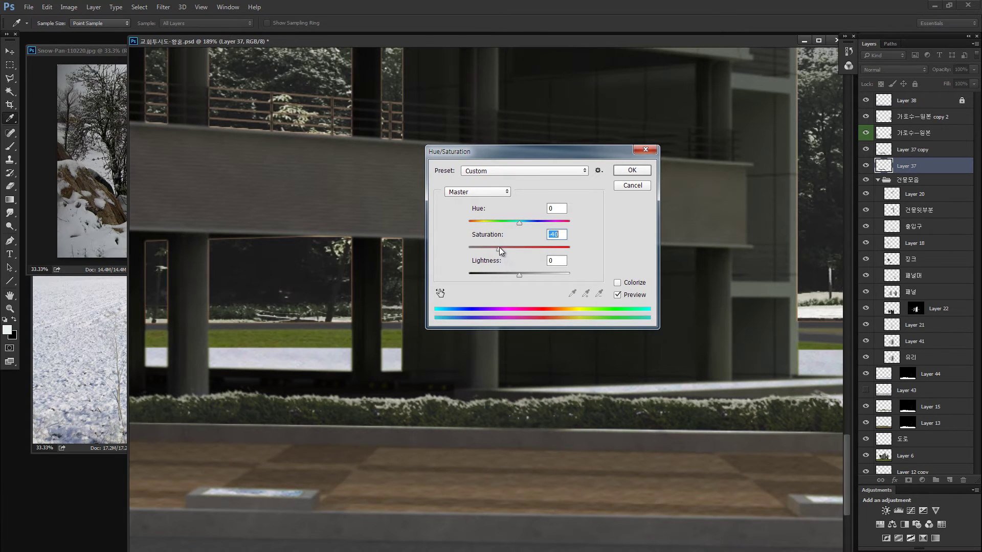
left_click(624, 175)
Examine the snowy shrubs and the road in front of the building, both close up and in the whole image.
key("z")
scroll(643, 193, "down", 5)
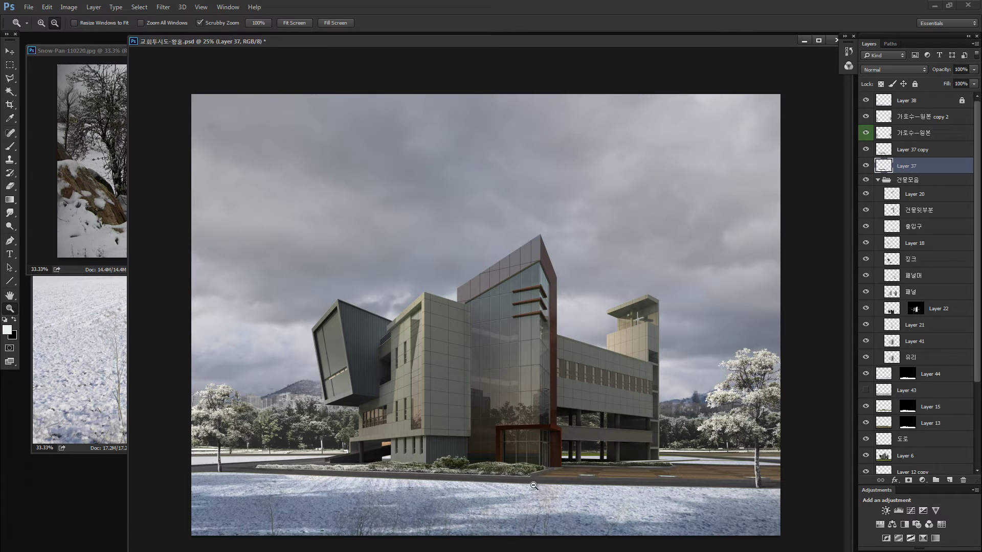
left_click(475, 461)
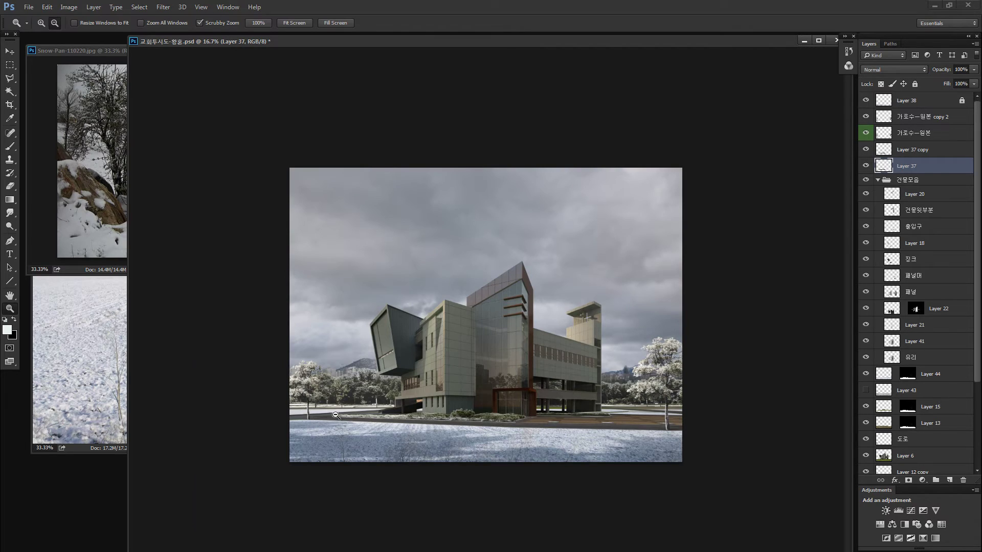
left_click_drag(335, 418, 306, 435)
key("v")
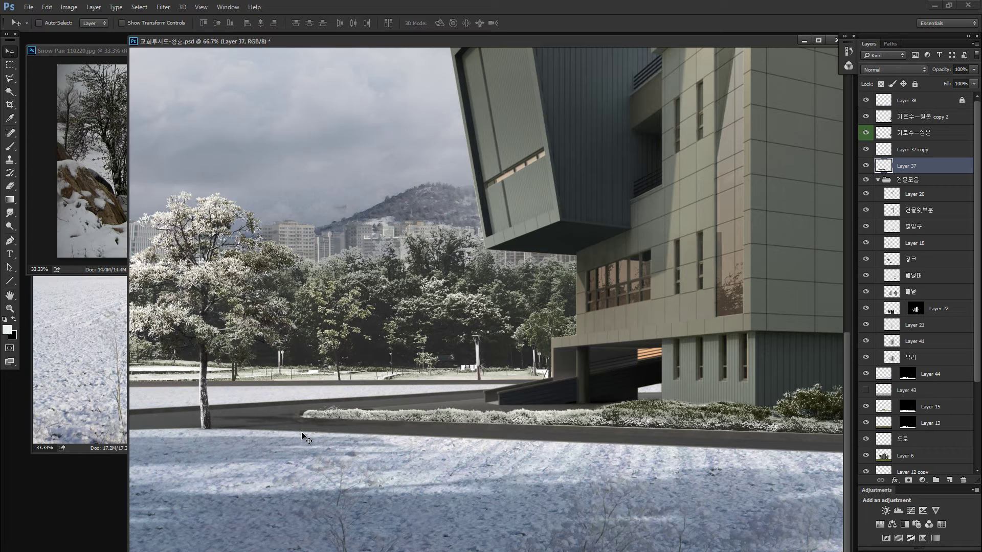
key("ctrl+minus")
key("ctrl+minus")
key("ctrl+minus")
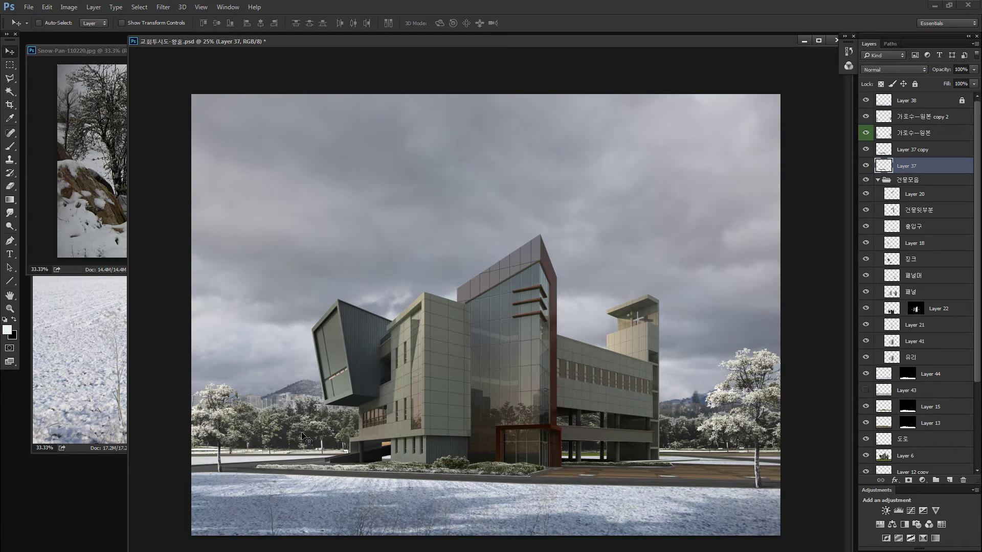
Darken the road layer 도로 by lowering its lightness with Hue/Saturation, and check the road against the snow.
left_click(215, 470, "ctrl")
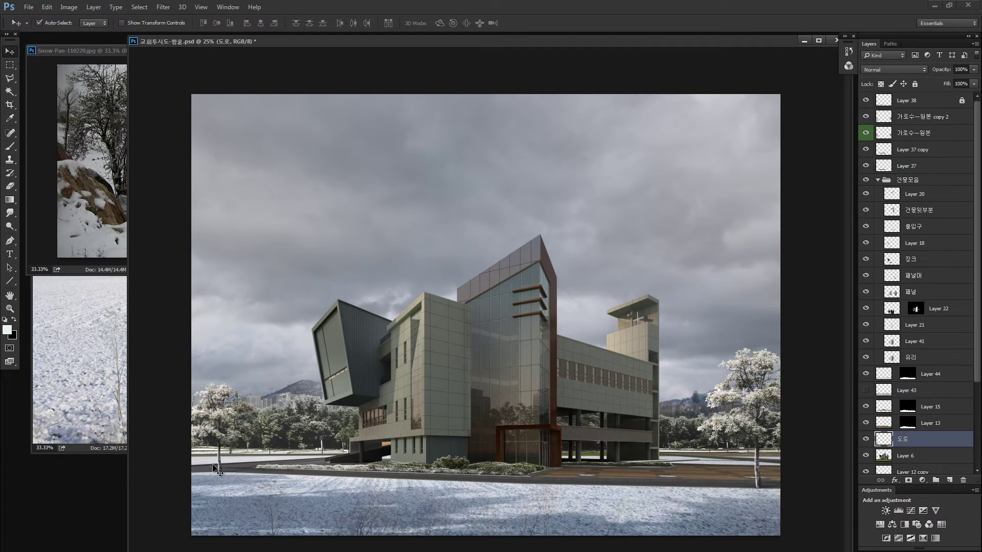
left_click(867, 442, "alt")
left_click(867, 442, "alt")
key("ctrl+u")
left_click(501, 275)
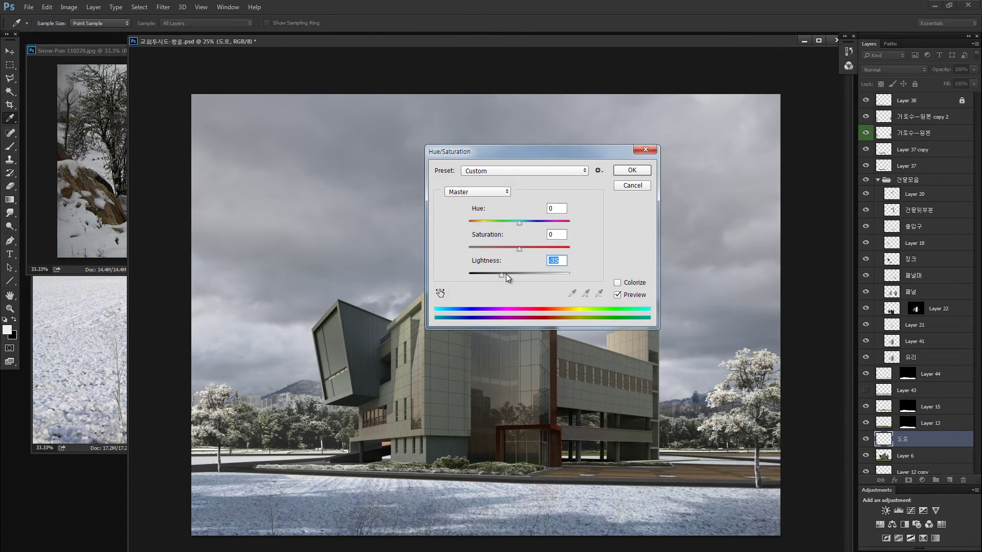
left_click(505, 274)
left_click(629, 177)
key("z")
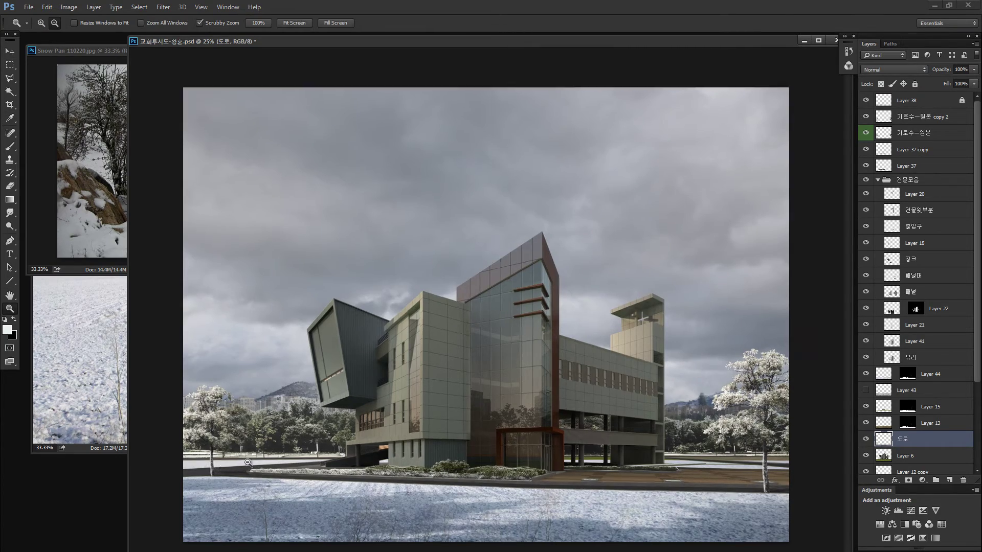
left_click_drag(233, 466, 299, 462)
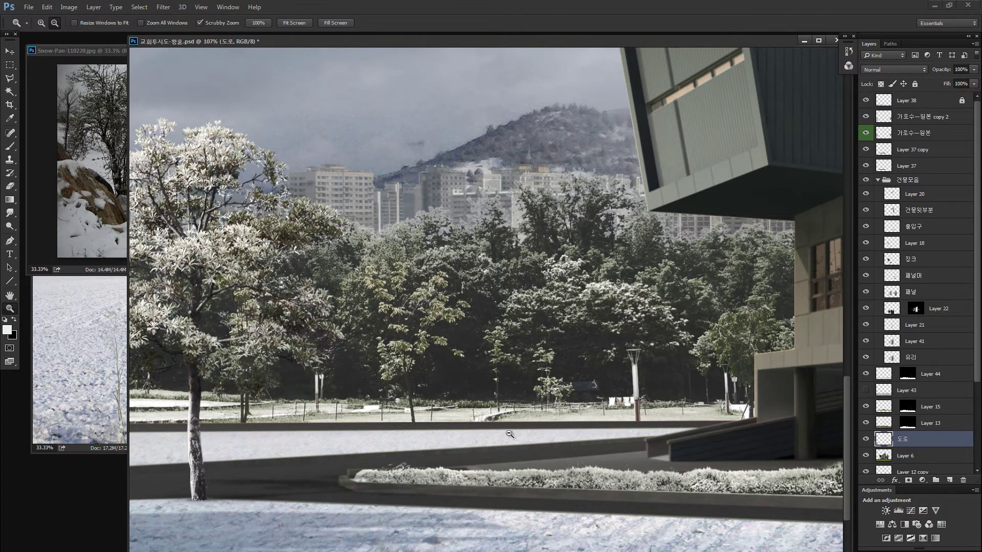
key("ctrl+minus")
key("ctrl+minus")
key("ctrl+minus")
key("ctrl+minus")
key("ctrl+minus")
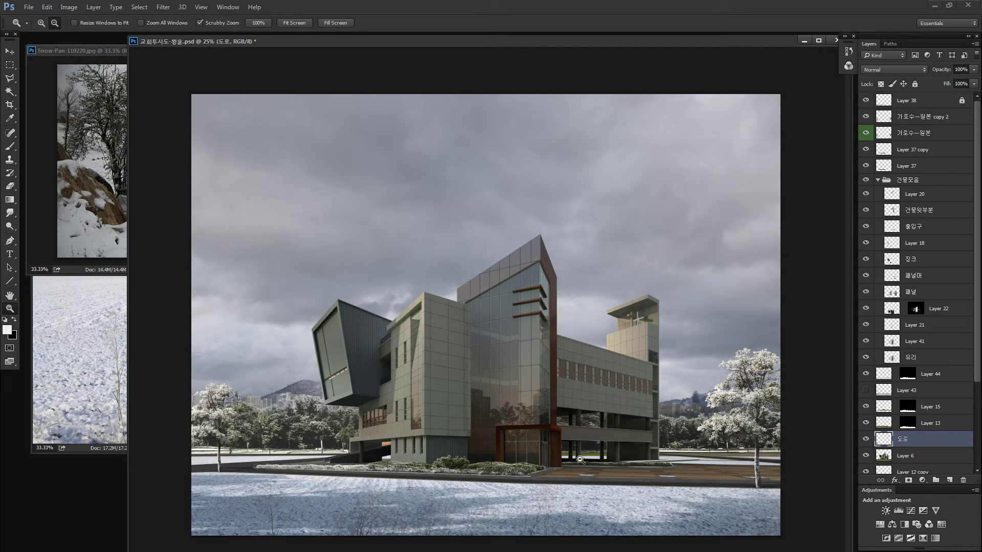
key("v")
left_click_drag(701, 475, 705, 470)
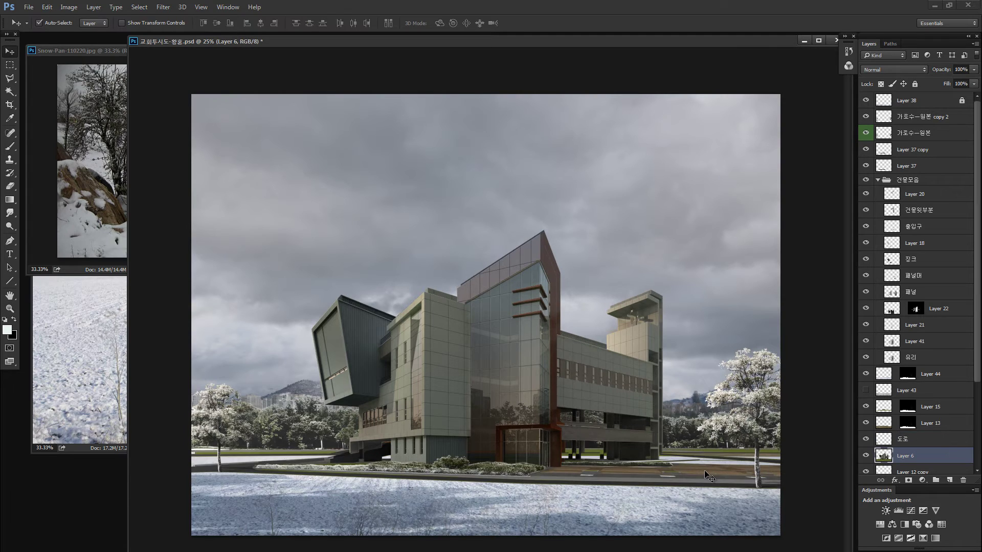
key("ctrl+z")
Isolate the colour mask layers Layer 4 and Layer 5 in turn to check them for a mask of the brown paving.
scroll(865, 469, "down", 5)
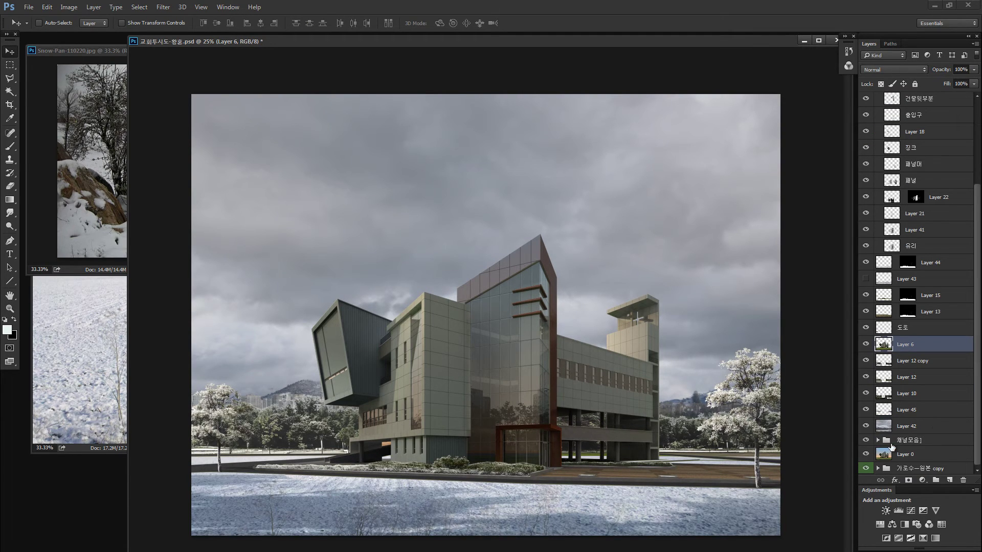
left_click(894, 440)
left_click(878, 440)
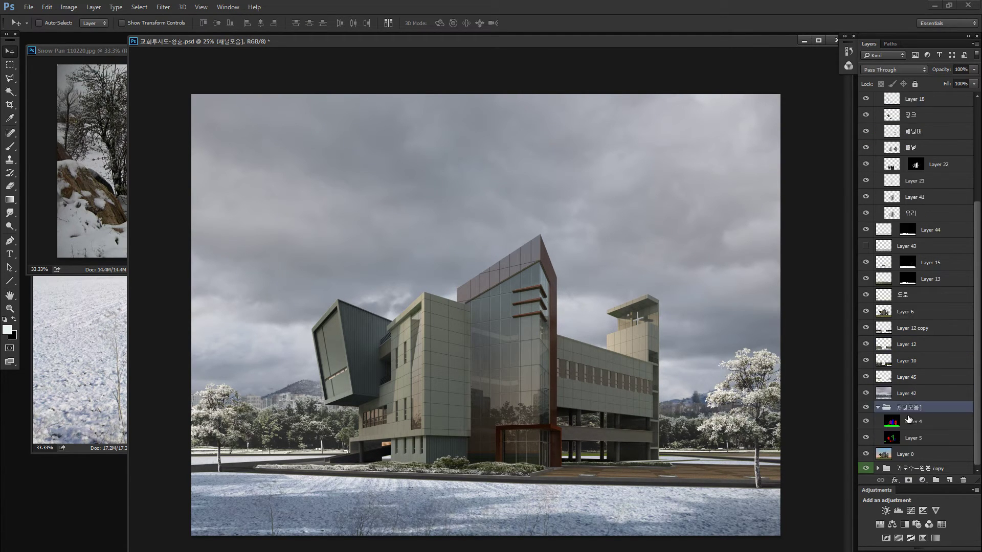
left_click(867, 438, "alt")
left_click(866, 422, "alt")
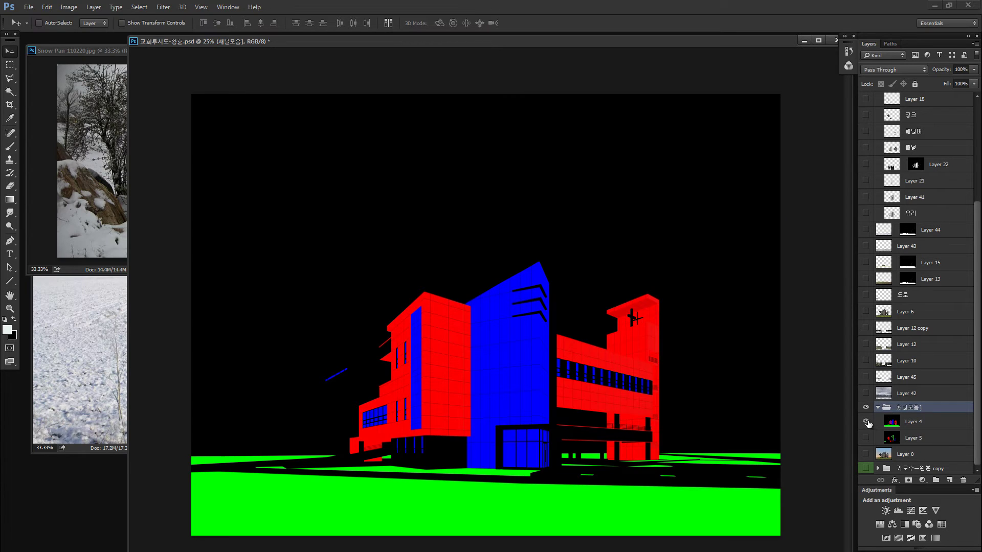
left_click(866, 438, "alt")
left_click(866, 437, "alt")
Display only Layer 6, the building render, hiding the colour mask group, and frame the paving beside the entrance.
left_click(867, 312)
left_click(884, 312)
left_click(866, 408)
key("z")
mouse_move(557, 471)
left_mouse_down()
mouse_move(643, 471)
mouse_move(415, 440)
left_mouse_up()
Set the feather of the Lasso tool to 1 px.
key("l")
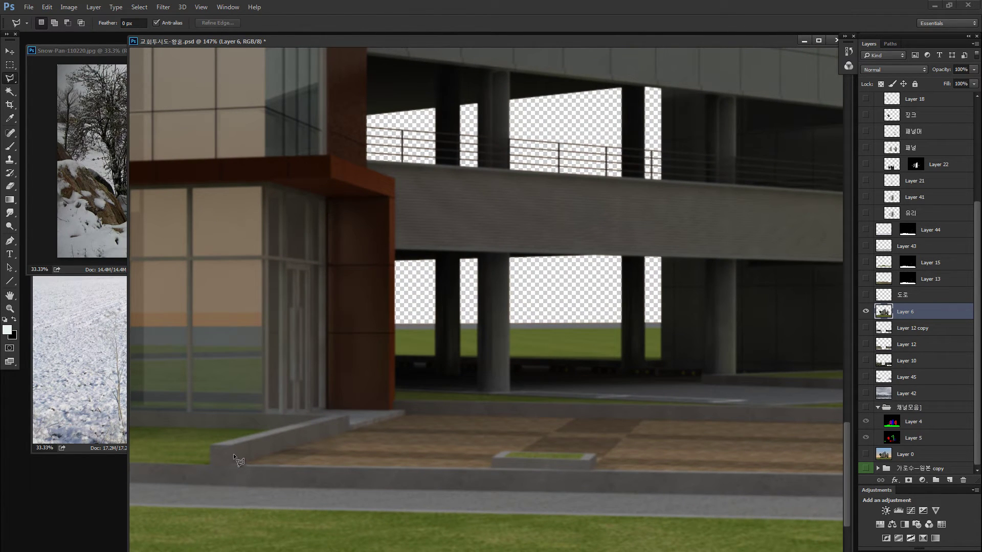
key("Return")
type("21")
key("Return")
key("Return")
type("1")
key("Return")
Outline the brown paving on Layer 6 with a lasso selection, from the kerb by the entrance to the image's edge.
left_click(532, 413)
left_click_drag(412, 408, 223, 438)
left_click(217, 429)
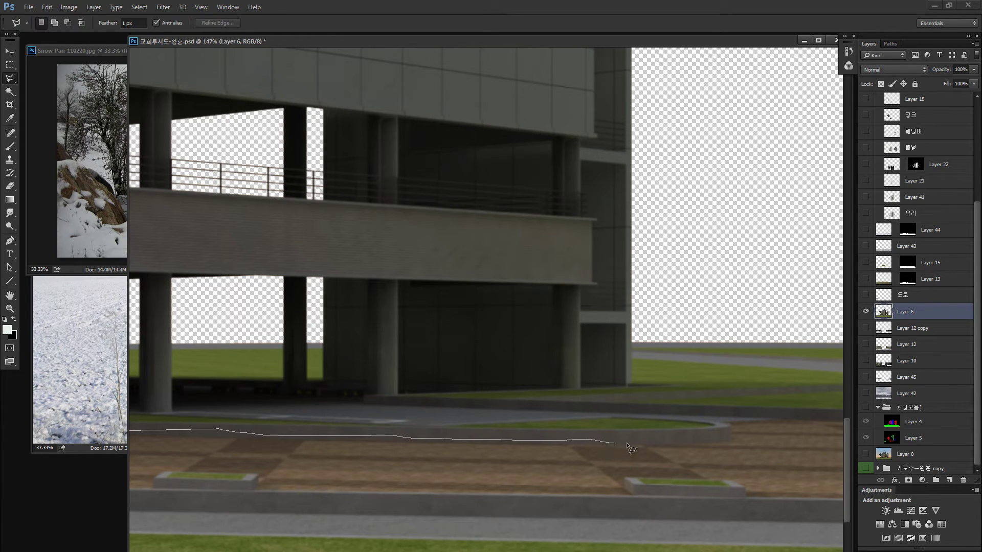
left_click(730, 426)
left_click(724, 421)
left_click_drag(692, 425, 567, 432)
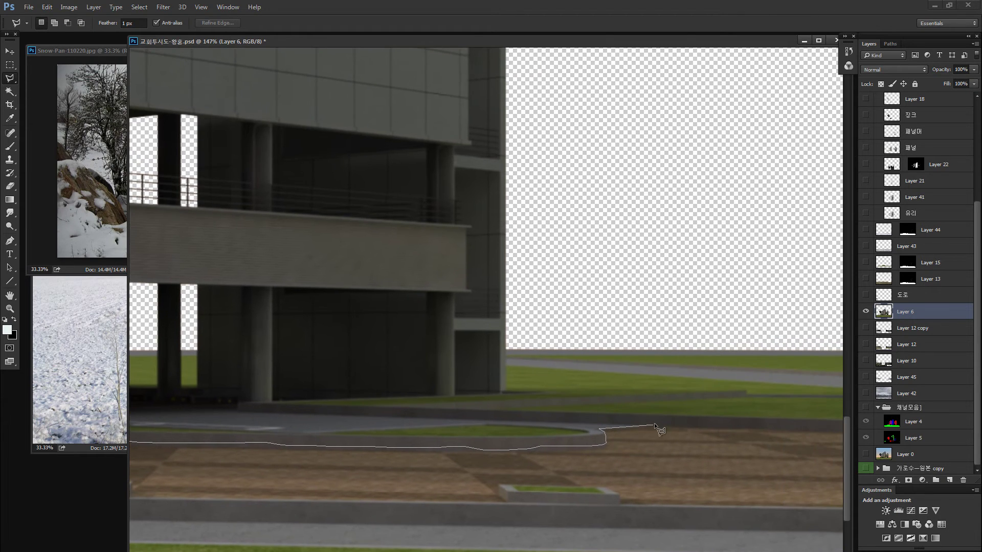
mouse_move(756, 424)
left_mouse_down()
mouse_move(450, 434)
mouse_move(440, 443)
left_mouse_up()
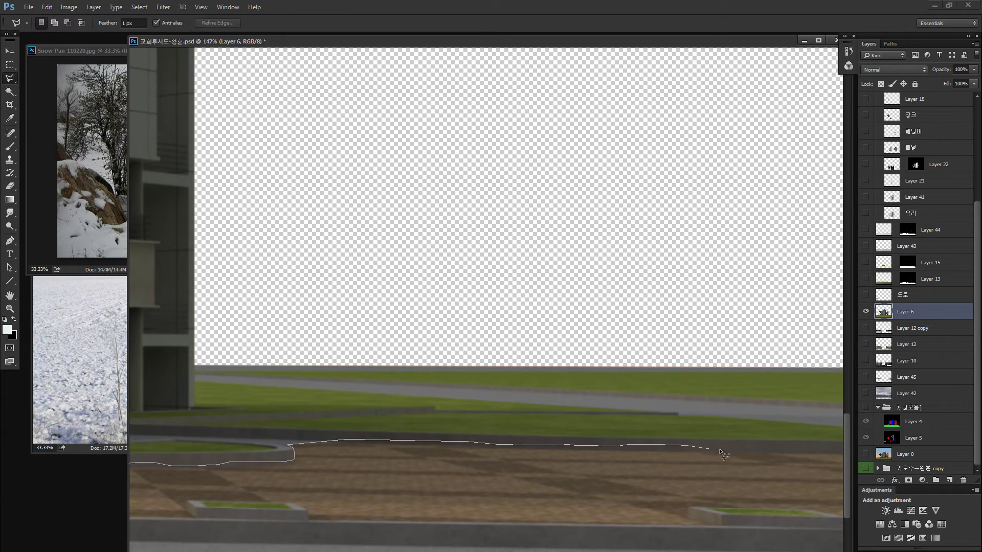
left_click_drag(739, 437, 671, 447)
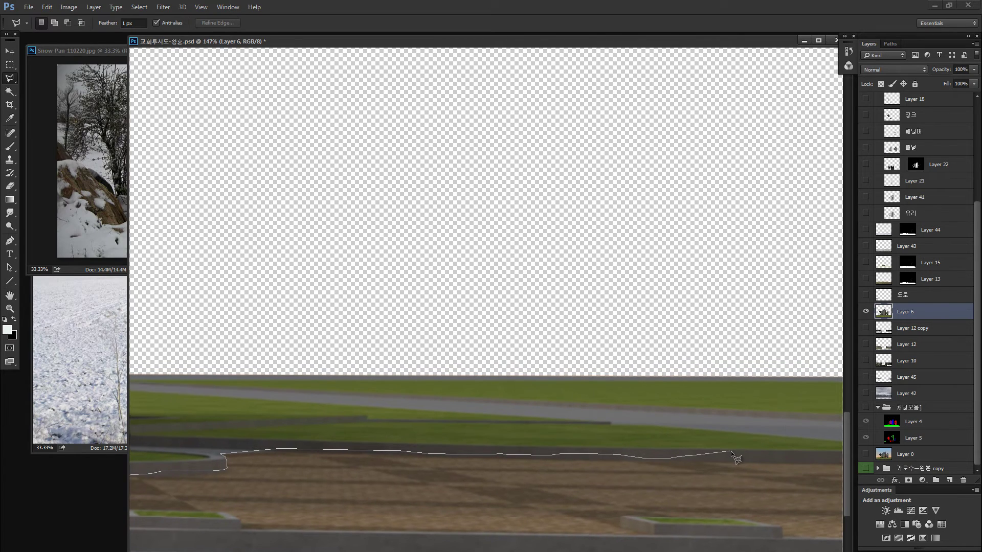
left_click_drag(731, 451, 775, 455)
scroll(858, 463, "down", 2)
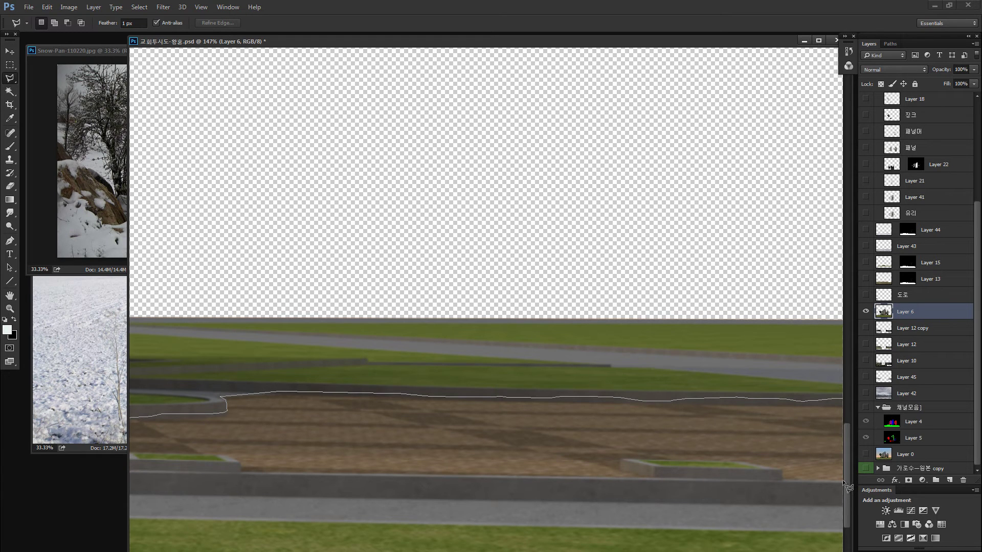
left_click_drag(354, 491, 671, 465)
mouse_move(245, 468)
left_mouse_down()
mouse_move(706, 461)
mouse_move(503, 449)
left_mouse_up()
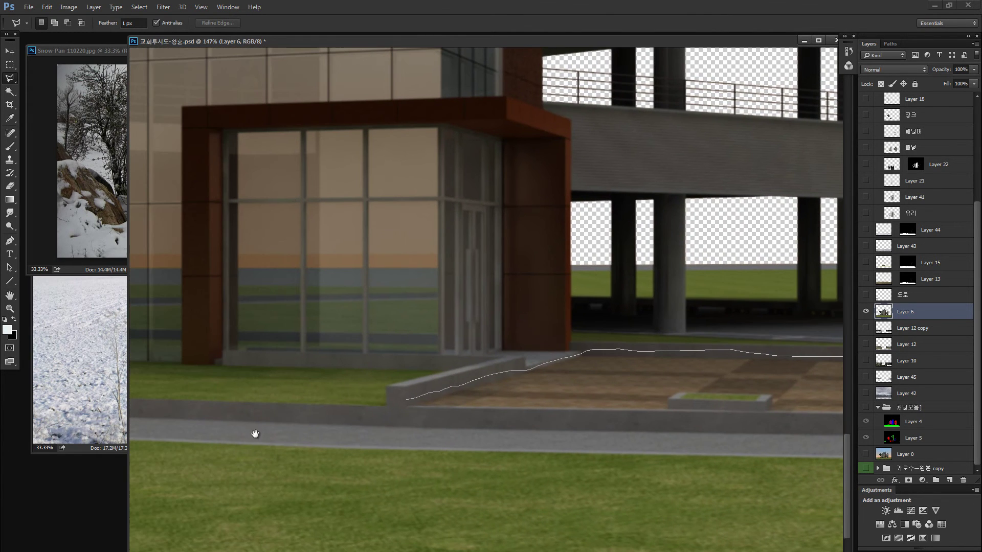
left_click(406, 401)
Subtract the stray area at the kerb corner near the entrance from the paving selection and check the whole outline.
left_click(391, 372, "alt")
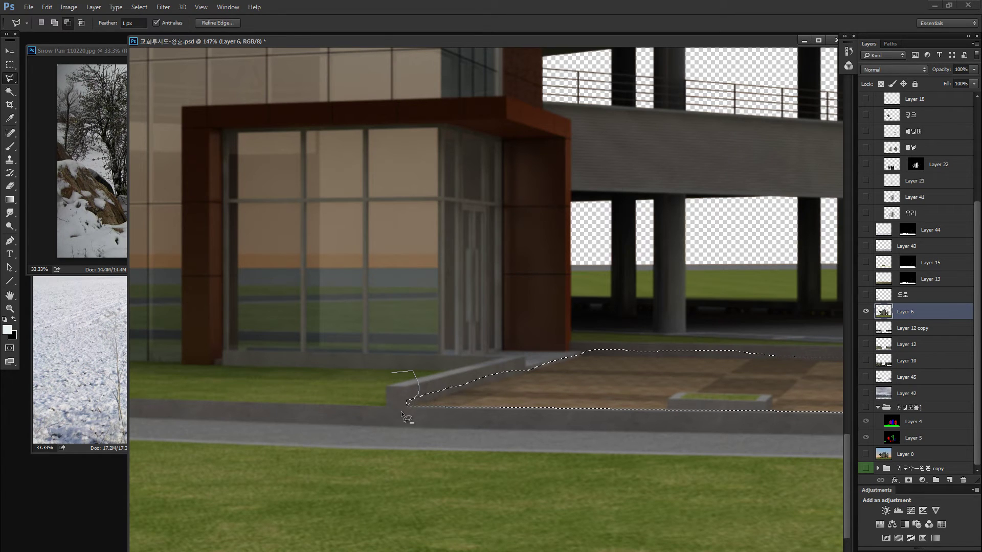
left_click(395, 369)
left_click_drag(692, 349, 302, 349)
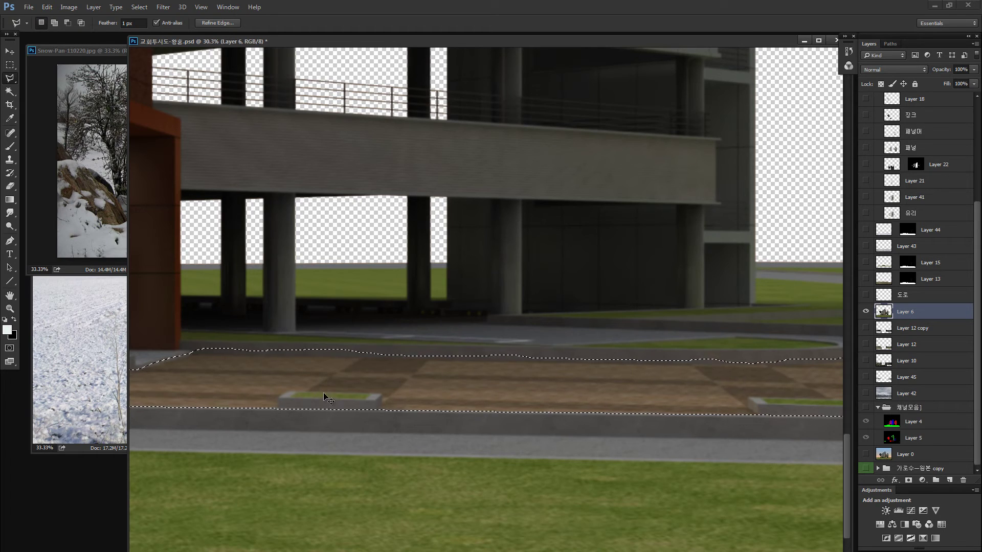
key("ctrl+0")
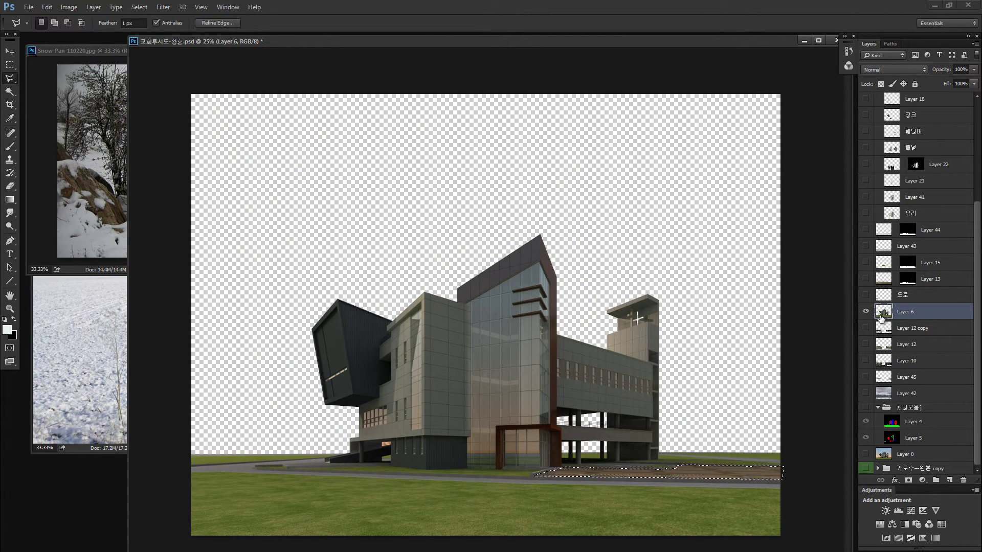
Copy the selected paving from Layer 6 to a new layer and reduce its saturation to -37.
key("ctrl+j")
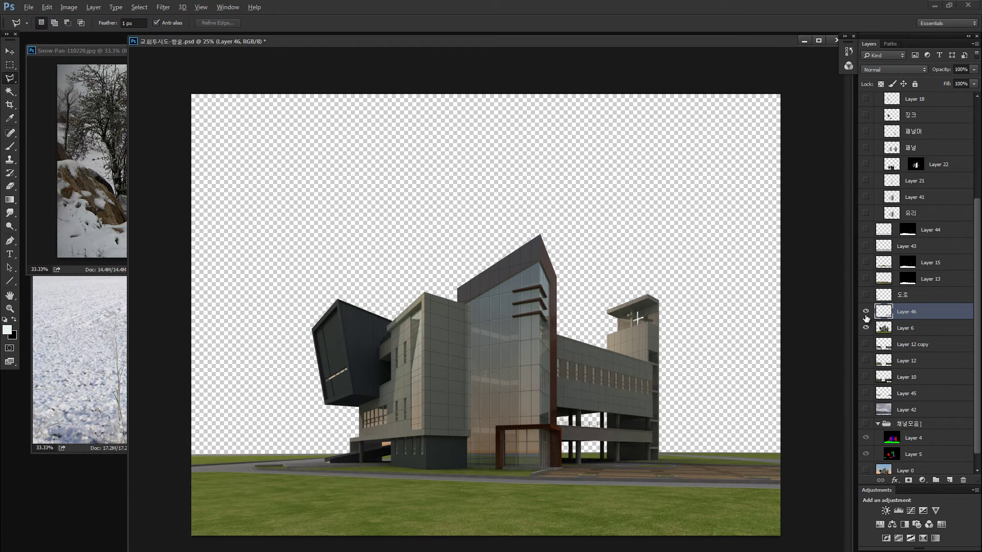
left_click(866, 327)
left_click(866, 328)
key("ctrl+u")
left_click_drag(504, 251, 500, 250)
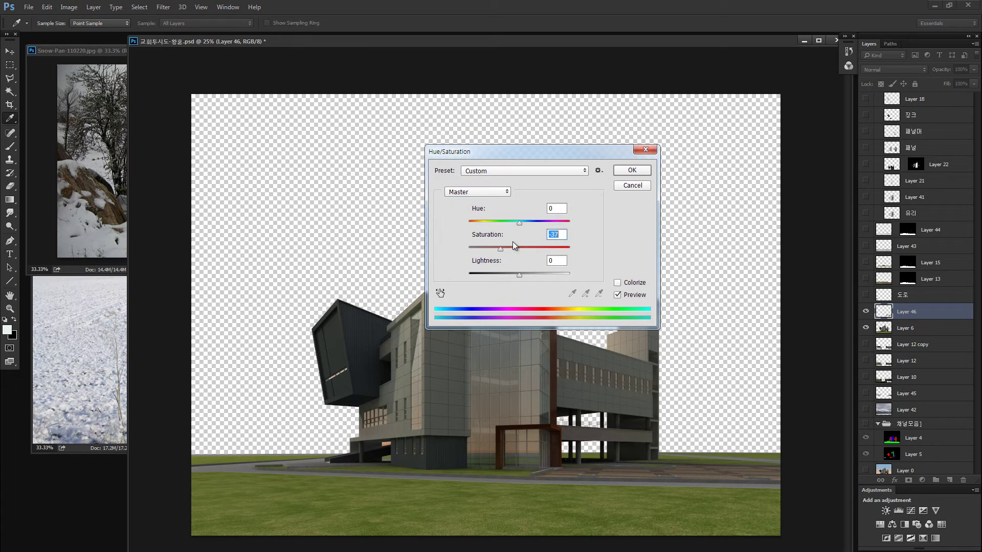
left_click(633, 171)
Duplicate the paving layer and fully desaturate the copy with a saturation of -100.
key("ctrl+j")
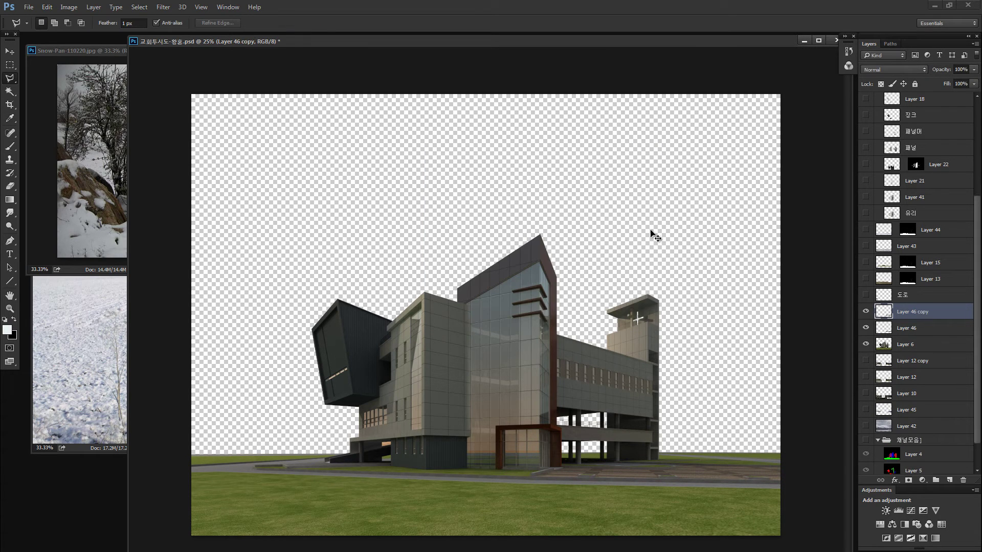
key("ctrl+u")
left_click_drag(518, 249, 504, 249)
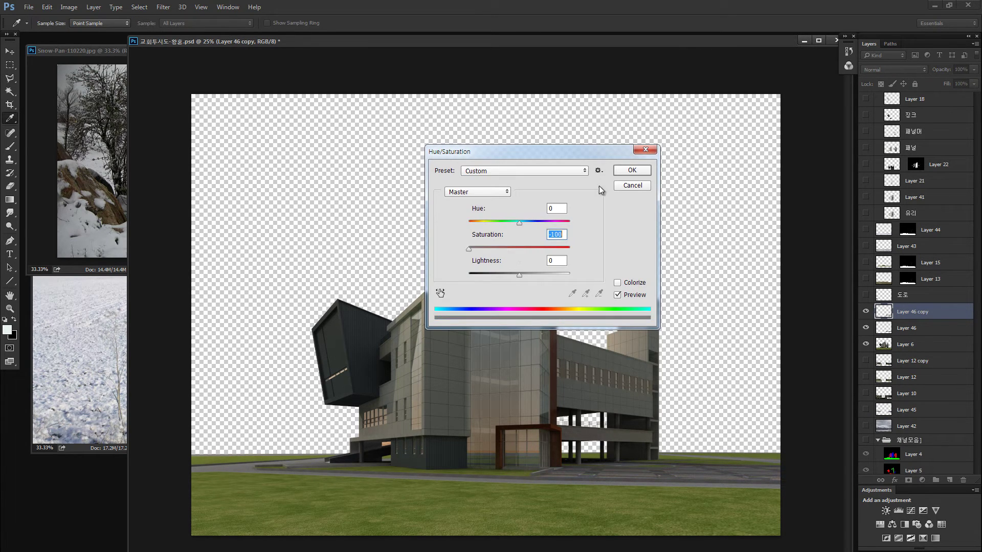
left_click(632, 170)
key("l")
key("z")
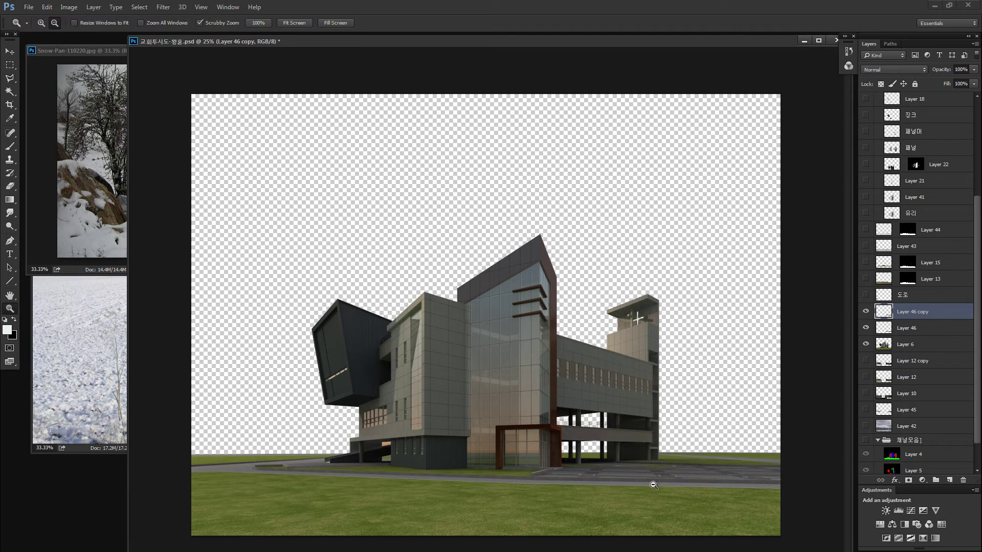
Raise the grey paving copy's contrast with Levels, setting the input values to 50, 1.16 and 133.
left_click_drag(653, 480, 573, 452)
key("ctrl+l")
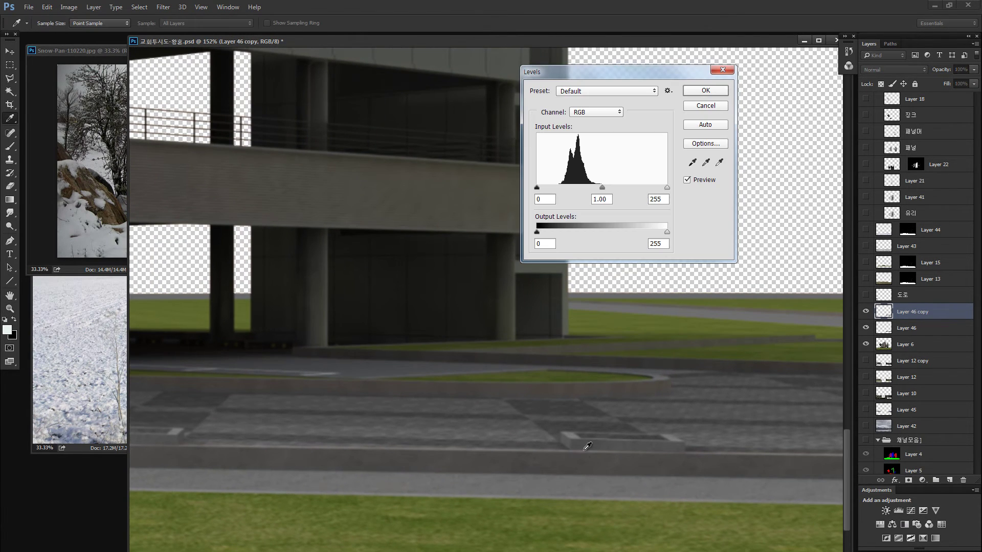
left_click_drag(538, 188, 563, 189)
left_click_drag(668, 188, 587, 190)
left_click(586, 189)
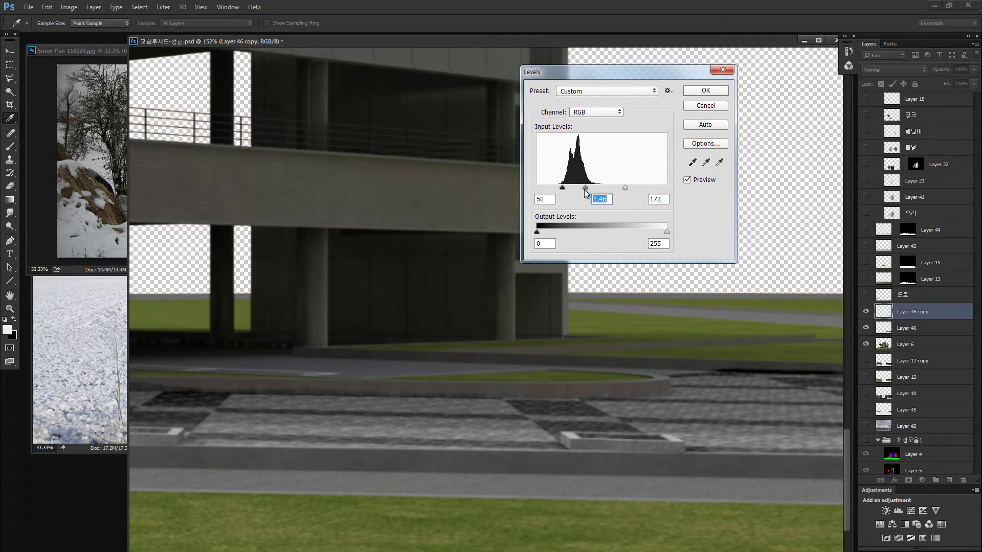
mouse_move(585, 188)
left_mouse_down()
mouse_move(613, 190)
mouse_move(604, 189)
left_mouse_up()
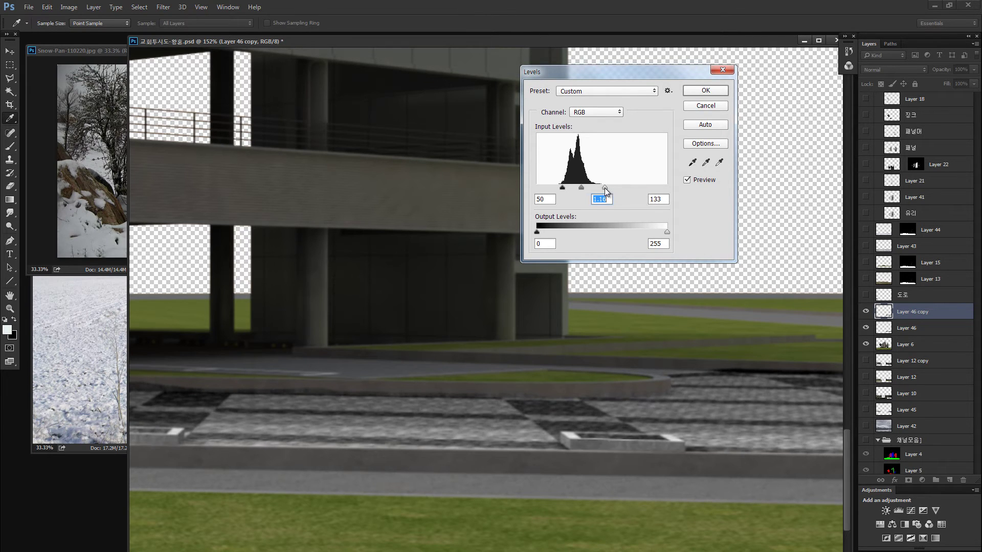
left_click(706, 92)
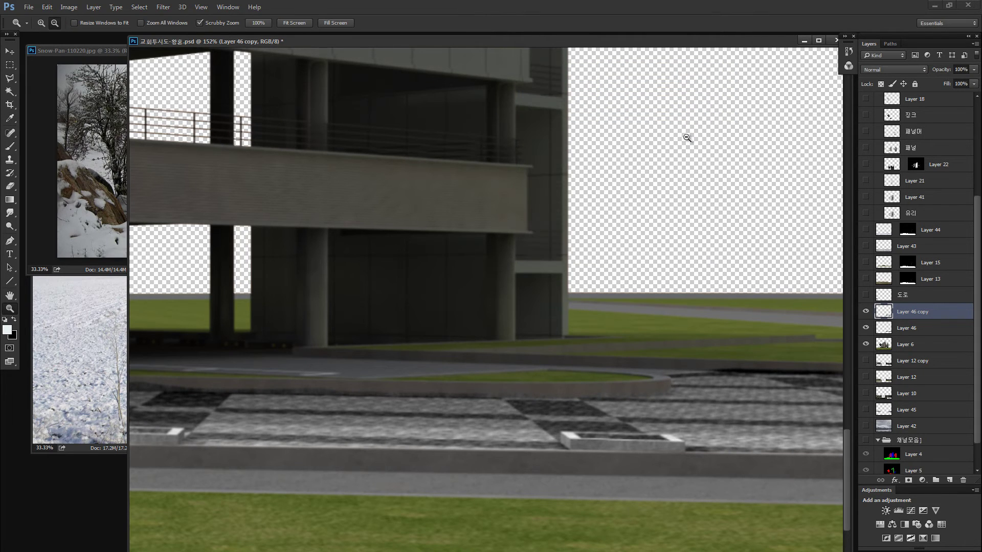
Set the blend mode of Layer 46 copy to Screen and inspect the brightened paving across the image.
key("ctrl+0")
left_click(672, 199, "alt")
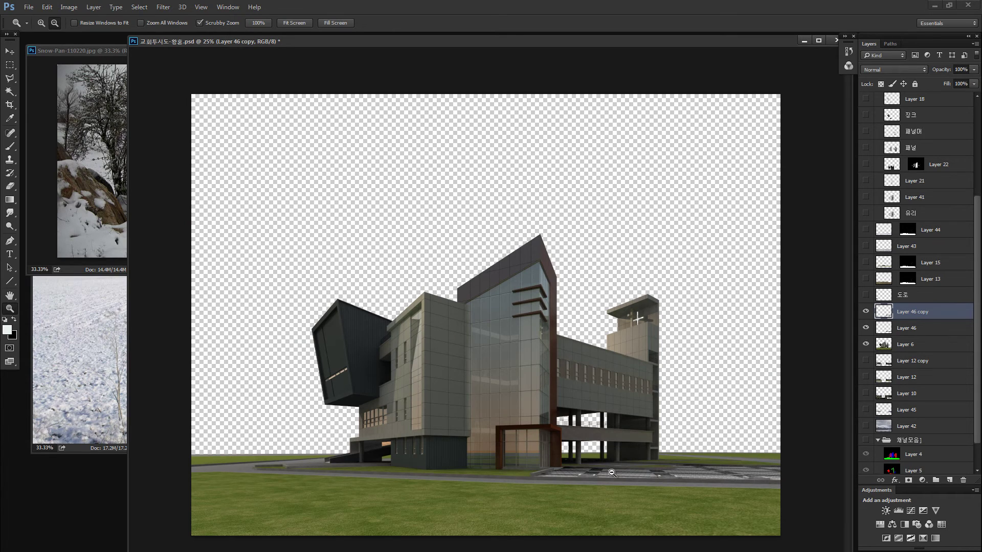
left_click_drag(608, 472, 660, 471)
left_click(894, 69)
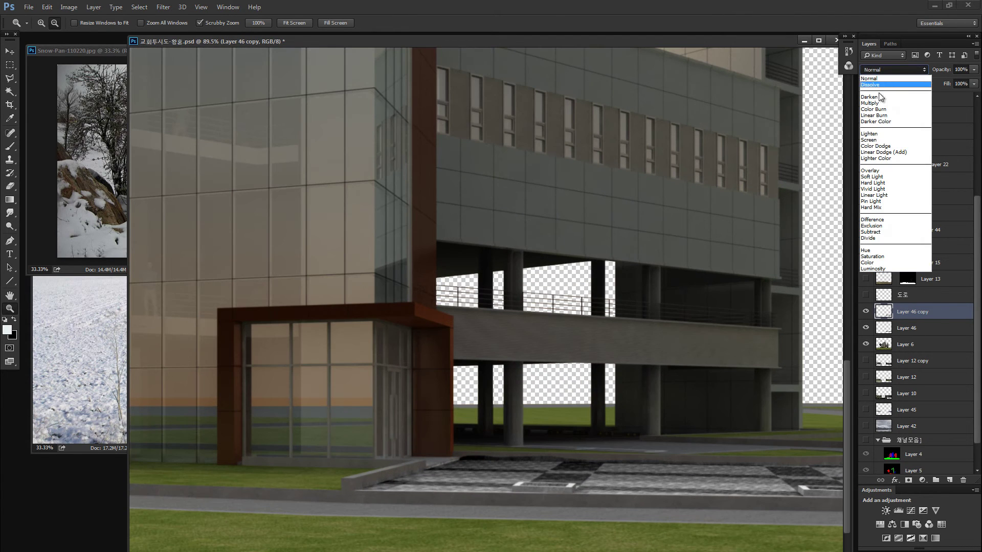
left_click(880, 140)
scroll(768, 363, "right", 10)
scroll(580, 417, "down", 1)
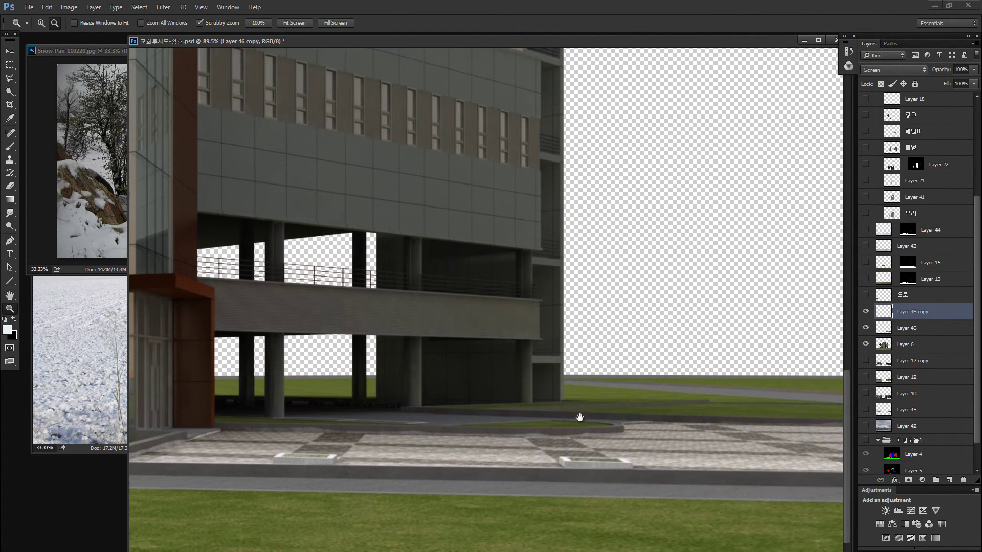
left_click_drag(404, 442, 587, 469)
left_click_drag(779, 463, 621, 463)
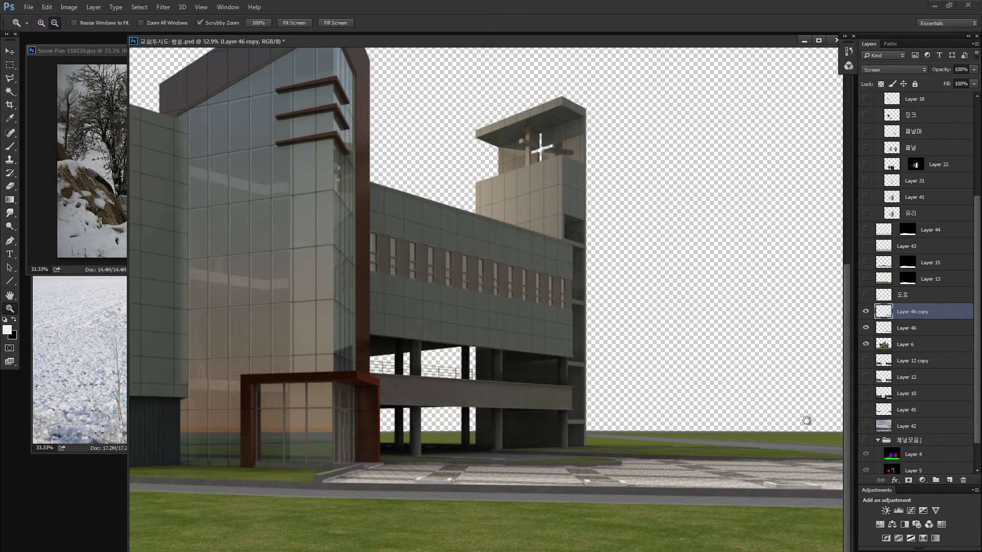
mouse_move(866, 344)
left_mouse_down()
mouse_move(867, 316)
mouse_move(866, 344)
left_mouse_up()
Cover the upper corners of the dark paving tile with lassoed patches of light paving, using a 1 px feather.
left_click_drag(465, 471, 500, 463)
key("l")
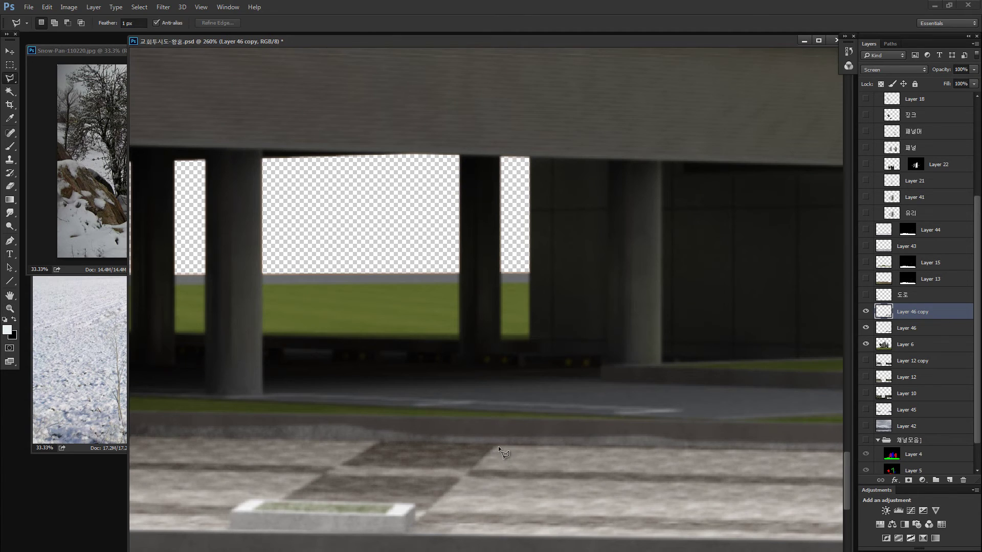
key("Return")
type("1")
key("Return")
mouse_move(516, 456)
left_mouse_down()
mouse_move(543, 456)
mouse_move(479, 449)
mouse_move(495, 452)
left_mouse_up()
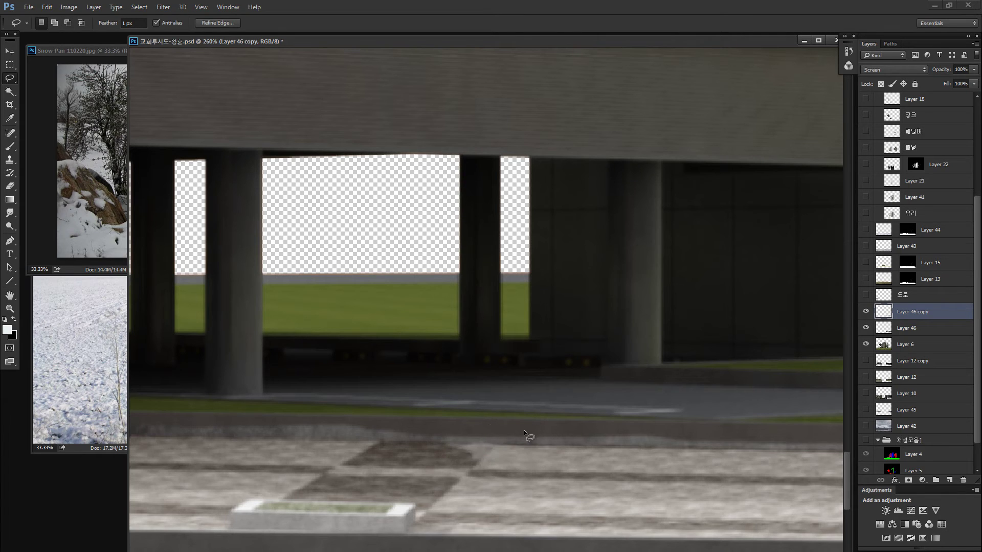
key("ctrl+d")
left_click_drag(363, 443, 479, 451)
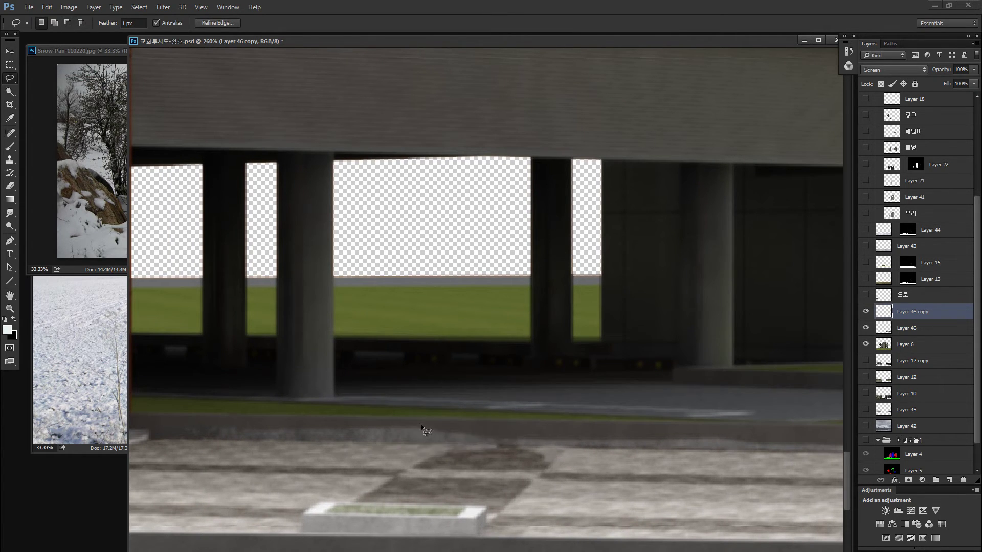
key("ctrl+d")
Cover parts of the dark stripe beside the lower dark tile with copied patches of light paving.
mouse_move(416, 455)
left_mouse_down()
mouse_move(461, 372)
mouse_move(443, 391)
mouse_move(482, 401)
mouse_move(440, 417)
mouse_move(394, 415)
mouse_move(425, 402)
mouse_move(458, 406)
left_mouse_up()
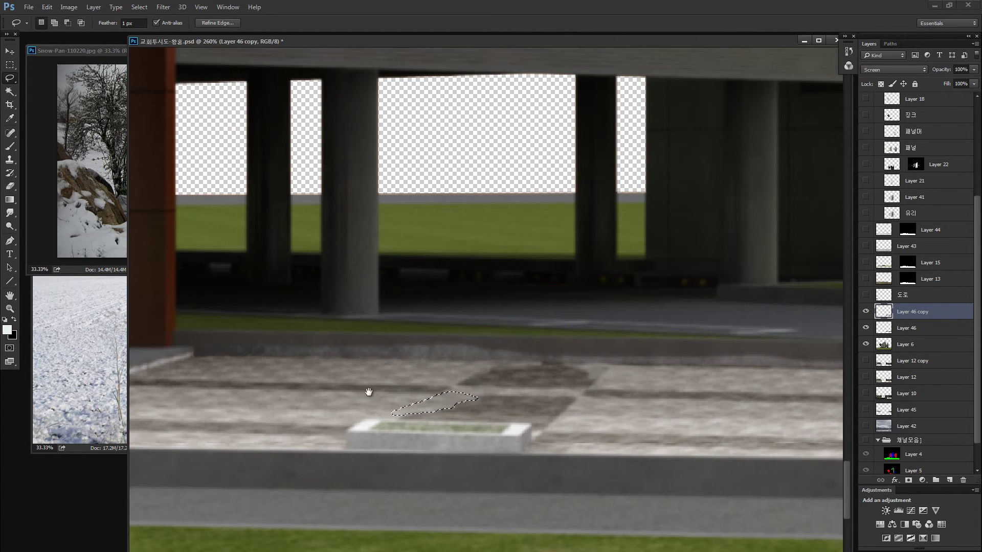
left_click_drag(368, 393, 535, 392)
mouse_move(279, 391)
left_mouse_down()
mouse_move(376, 381)
mouse_move(455, 397)
mouse_move(336, 394)
mouse_move(379, 396)
mouse_move(423, 345)
mouse_move(417, 357)
mouse_move(369, 359)
left_mouse_up()
key("ctrl+d")
mouse_move(424, 353)
left_mouse_down()
mouse_move(428, 366)
mouse_move(415, 356)
left_mouse_up()
left_click_drag(449, 339, 451, 342)
key("Return")
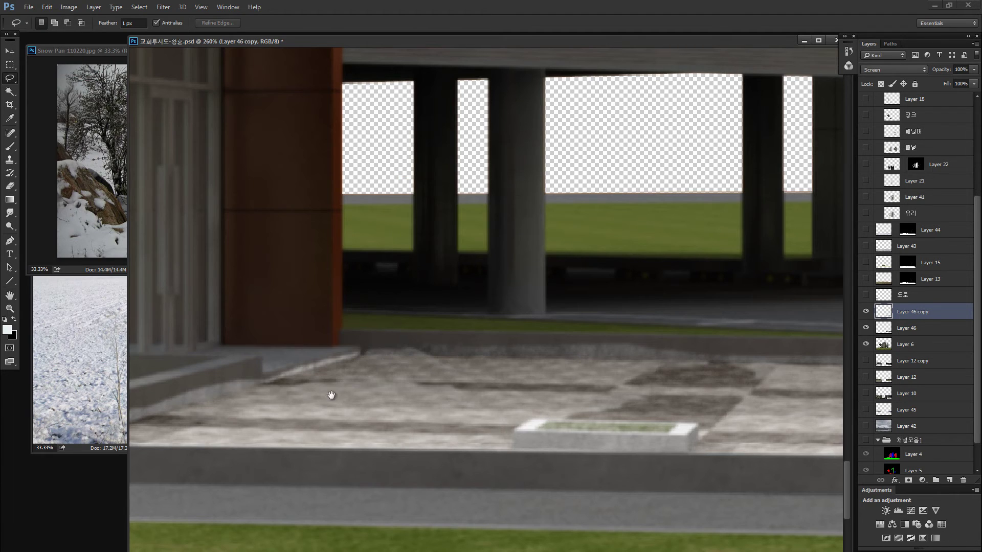
Copy a lassoed patch of light paving onto the paving's edge along the entrance kerb.
mouse_move(151, 416)
left_mouse_down()
mouse_move(307, 367)
mouse_move(272, 392)
left_mouse_up()
mouse_move(280, 387)
left_mouse_down()
mouse_move(418, 346)
mouse_move(411, 361)
left_mouse_up()
left_click_drag(399, 363, 289, 388)
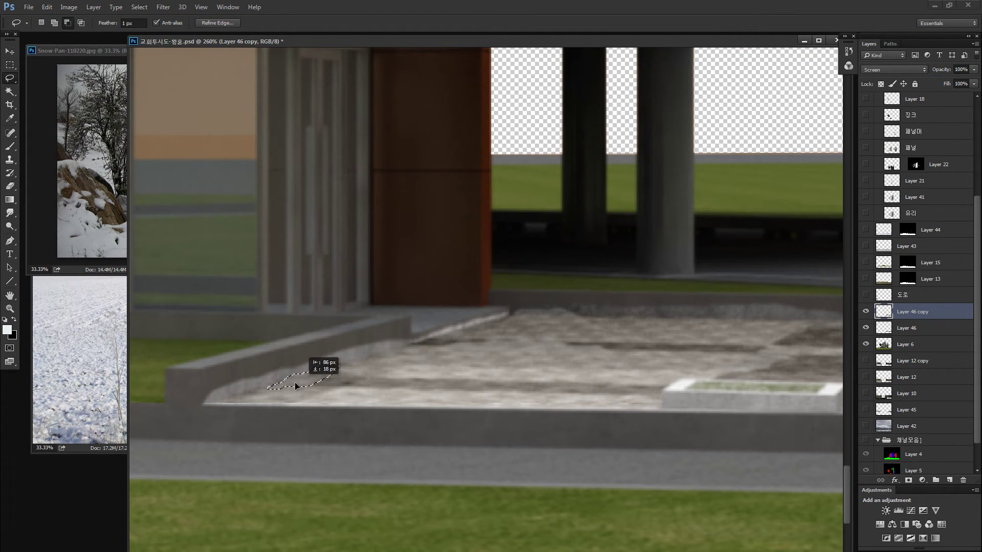
left_click_drag(429, 360, 430, 362)
key("Return")
Try another paving patch further along the entrance kerb and undo it.
mouse_move(344, 360)
left_mouse_down()
mouse_move(384, 348)
mouse_move(360, 366)
left_mouse_up()
mouse_move(380, 355)
left_mouse_down()
mouse_move(429, 353)
mouse_move(378, 357)
left_mouse_up()
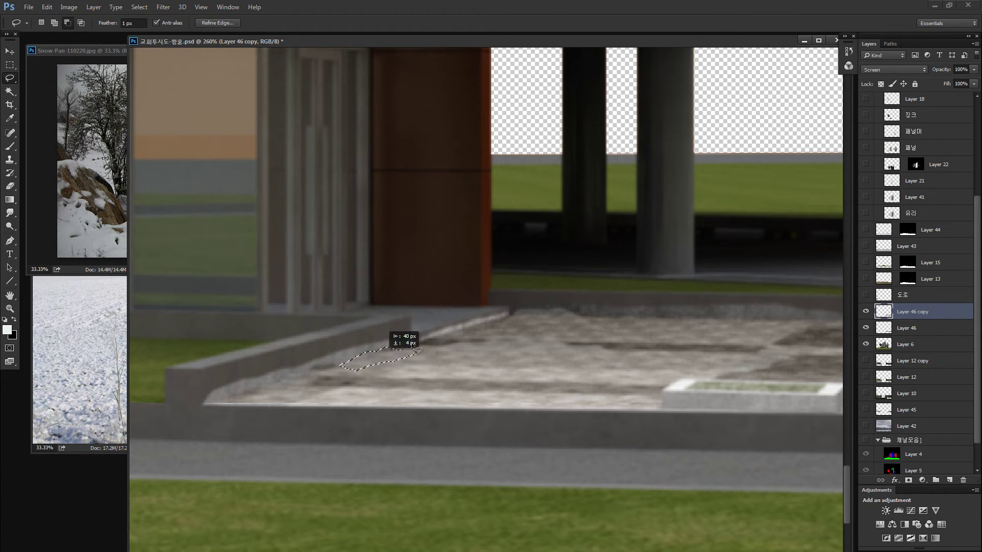
key("ctrl+alt+z")
key("ctrl+alt+z")
key("ctrl+alt+z")
Roughen the paving's edge along the entrance kerb with another copied patch of light paving, then deselect.
mouse_move(526, 336)
left_mouse_down()
mouse_move(376, 345)
mouse_move(432, 350)
mouse_move(404, 343)
left_mouse_up()
left_click_drag(406, 351, 406, 371)
mouse_move(395, 367)
left_mouse_down()
mouse_move(423, 337)
mouse_move(409, 341)
left_mouse_up()
key("ctrl+d")
Place a pointed patch of light paving over the kerb at the corner beside the red-brown entrance pillar.
left_click_drag(527, 334, 363, 336)
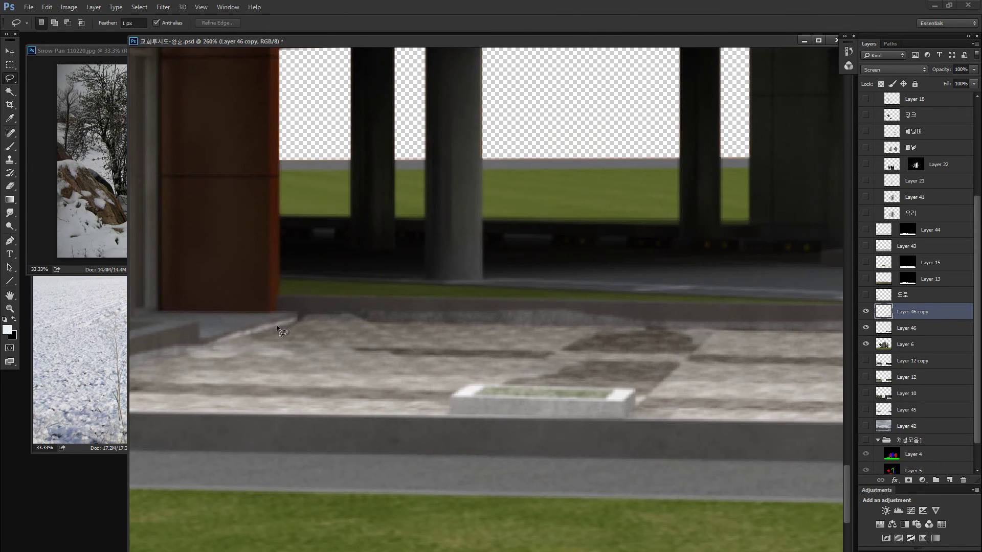
mouse_move(278, 330)
left_mouse_down()
mouse_move(323, 309)
mouse_move(340, 328)
mouse_move(313, 345)
mouse_move(329, 362)
mouse_move(360, 362)
mouse_move(320, 324)
left_mouse_up()
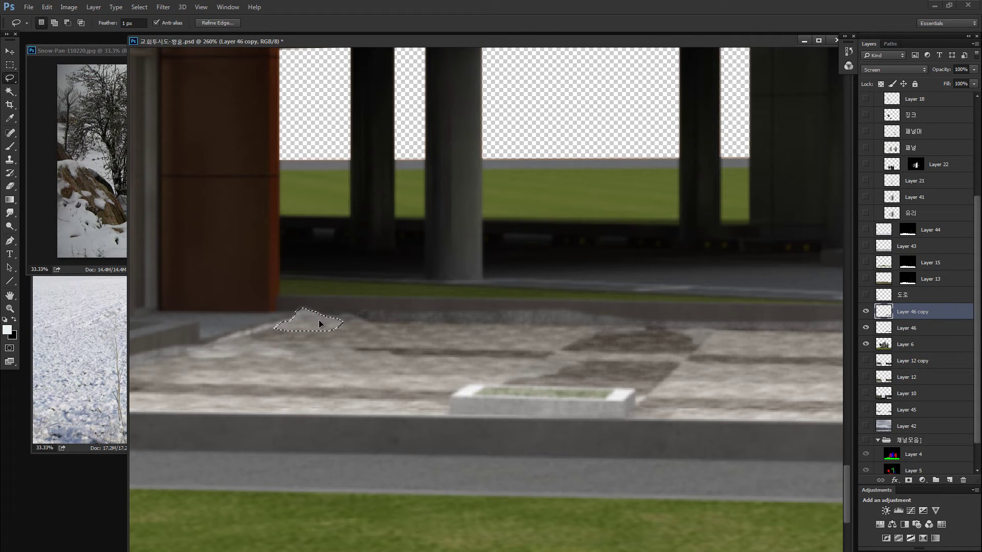
key("alt")
key("ctrl+d")
Copy lassoed patches of light paving onto the paving's rear edge along the back kerb.
key("ctrl+1")
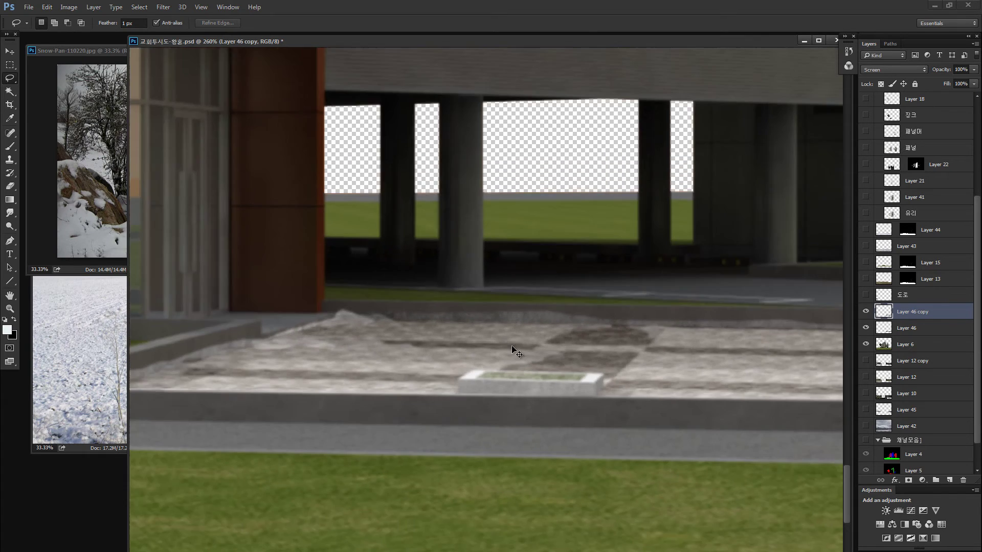
key("ctrl+minus")
key("z")
scroll(510, 408, "up", 5)
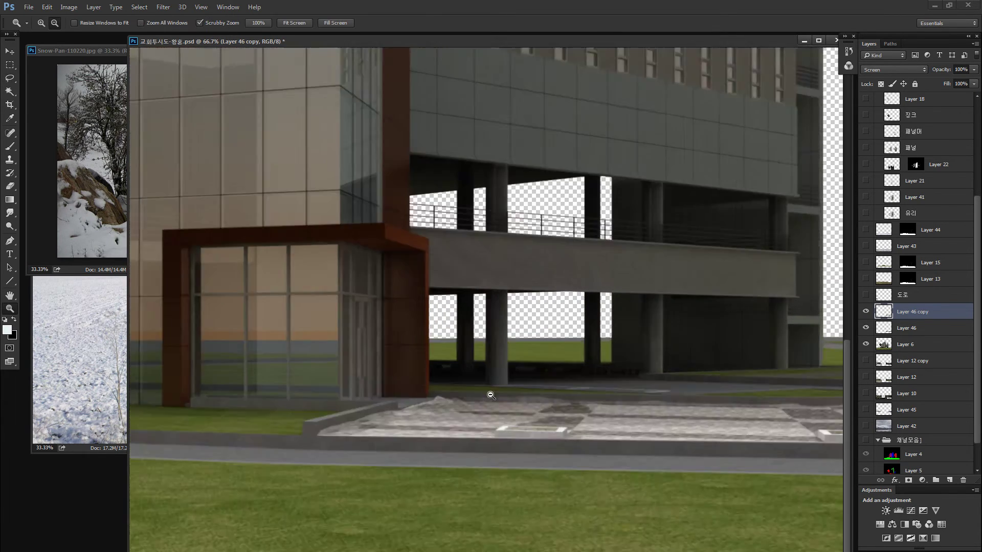
key("ctrl+minus")
key("ctrl+minus")
key("ctrl+minus")
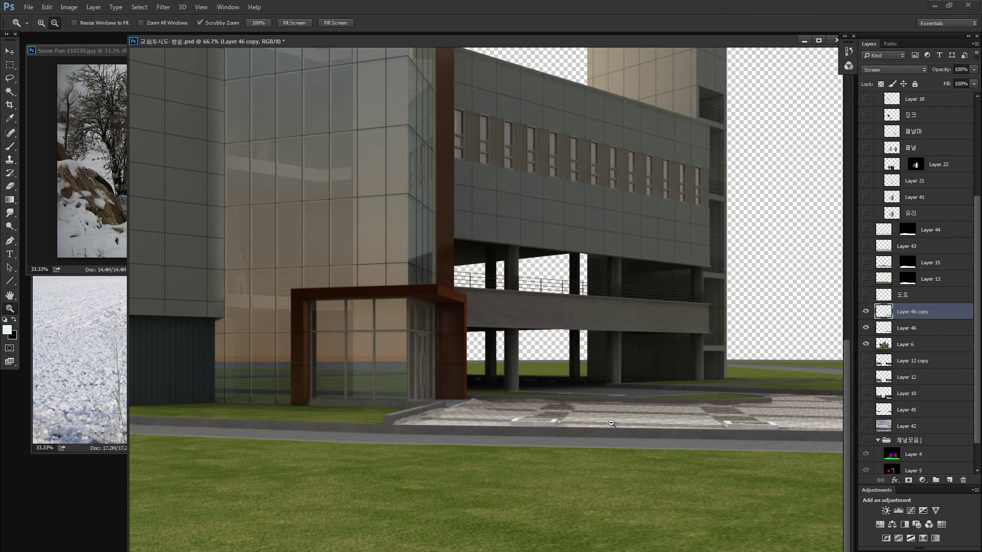
scroll(614, 419, "up", 5)
key("l")
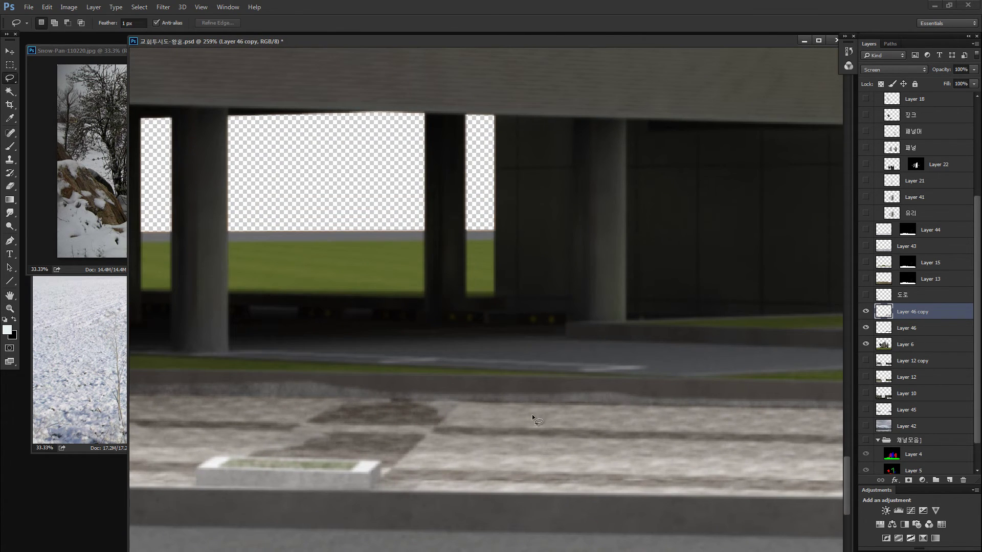
mouse_move(608, 407)
left_mouse_down()
mouse_move(538, 409)
mouse_move(553, 406)
left_mouse_up()
left_click_drag(494, 390, 632, 387)
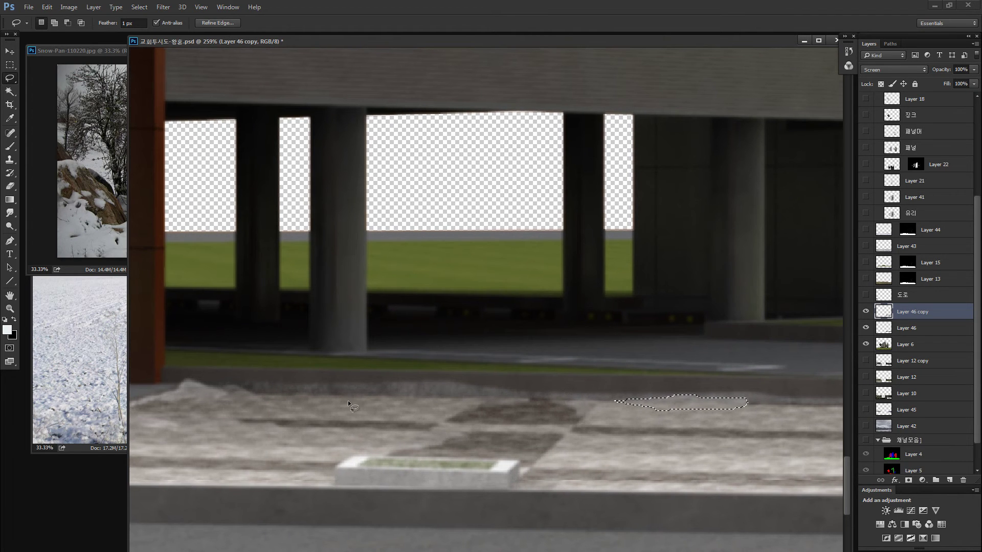
mouse_move(257, 397)
left_mouse_down()
mouse_move(353, 390)
mouse_move(276, 405)
left_mouse_up()
left_click_drag(335, 407, 315, 397)
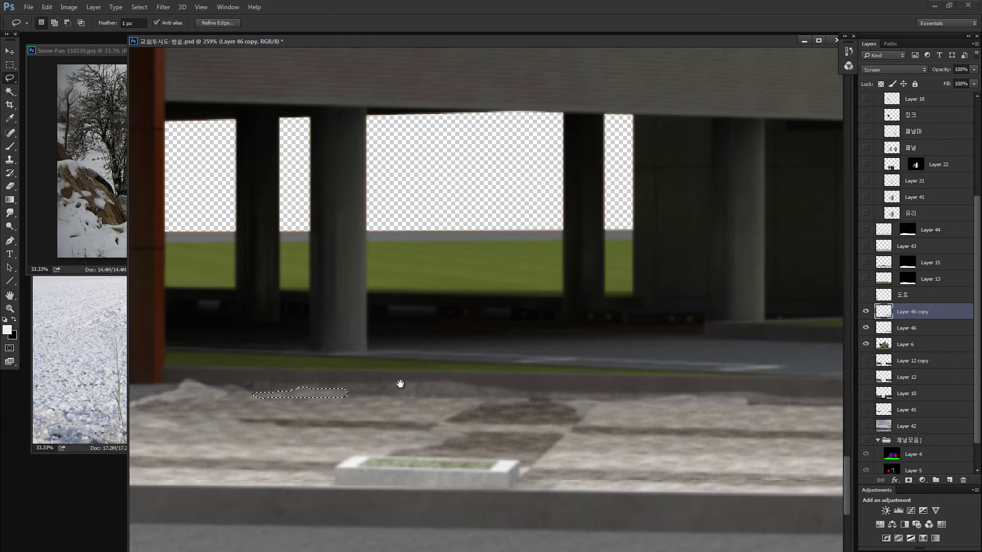
Extend the irregular light edge along the back kerb with more copied patches behind the dark tile.
left_click_drag(399, 384, 338, 384)
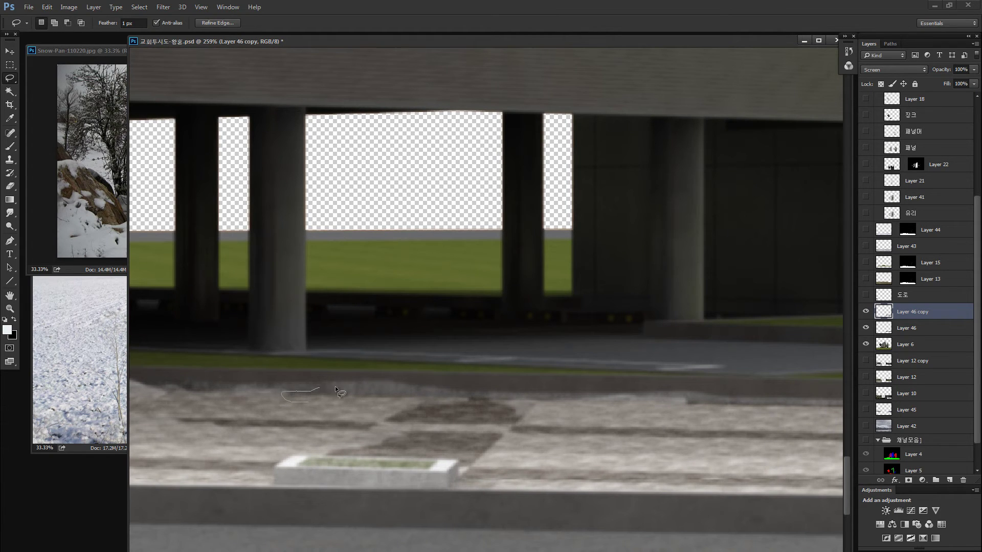
left_click_drag(345, 402, 335, 401)
mouse_move(334, 400)
left_mouse_down()
mouse_move(325, 400)
mouse_move(333, 394)
left_mouse_up()
left_click_drag(429, 391, 356, 396)
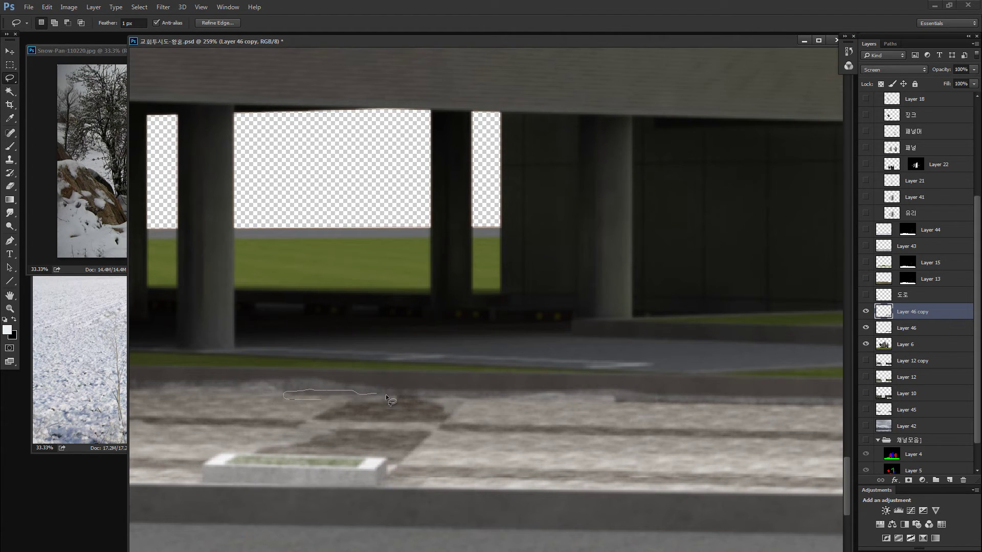
mouse_move(324, 396)
left_mouse_down()
mouse_move(285, 401)
mouse_move(323, 397)
left_mouse_up()
left_click_drag(443, 394, 366, 390)
Break up the long dark stripe across the middle of the paving with copied light patches, then view the whole image.
mouse_move(311, 417)
left_mouse_down()
mouse_move(377, 414)
mouse_move(313, 418)
left_mouse_up()
mouse_move(346, 413)
left_mouse_down()
mouse_move(441, 407)
mouse_move(333, 415)
mouse_move(299, 400)
mouse_move(246, 399)
left_mouse_up()
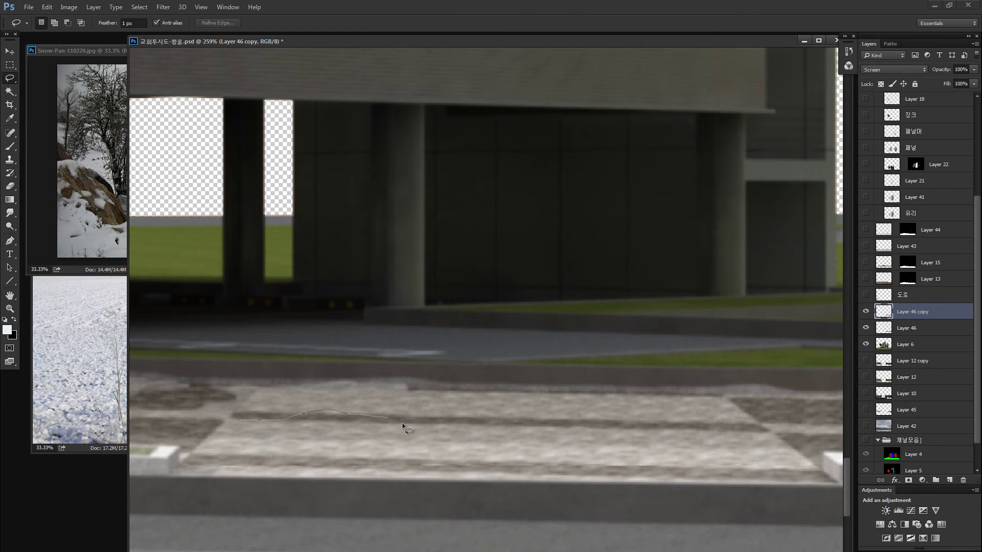
mouse_move(402, 424)
left_mouse_down()
mouse_move(274, 432)
mouse_move(239, 420)
left_mouse_up()
left_click_drag(320, 426, 322, 439)
mouse_move(327, 435)
left_mouse_down()
mouse_move(336, 423)
mouse_move(408, 429)
mouse_move(395, 414)
left_mouse_up()
scroll(372, 413, "right", 5)
left_click_drag(352, 421, 368, 433)
left_click_drag(359, 430, 321, 422)
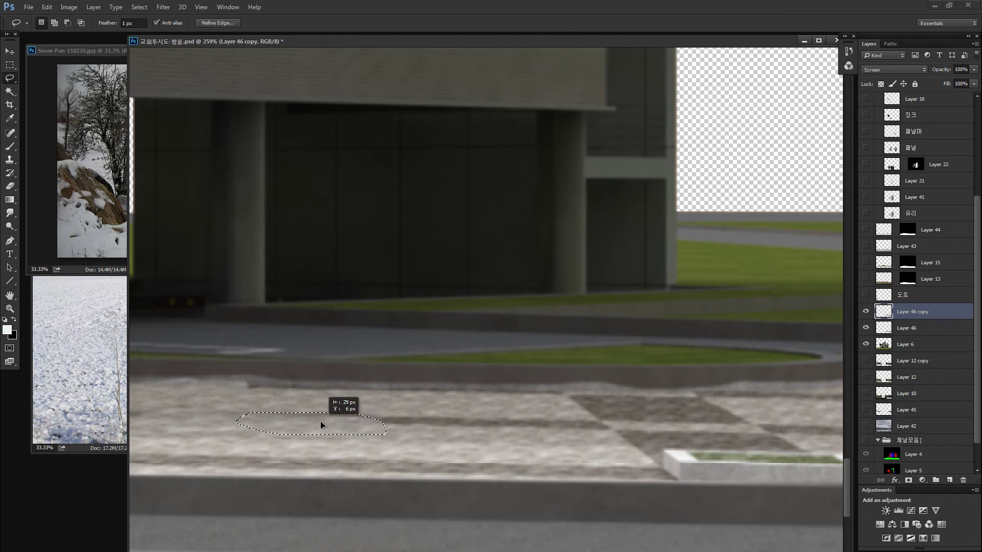
key("ctrl+d")
key("ctrl+0")
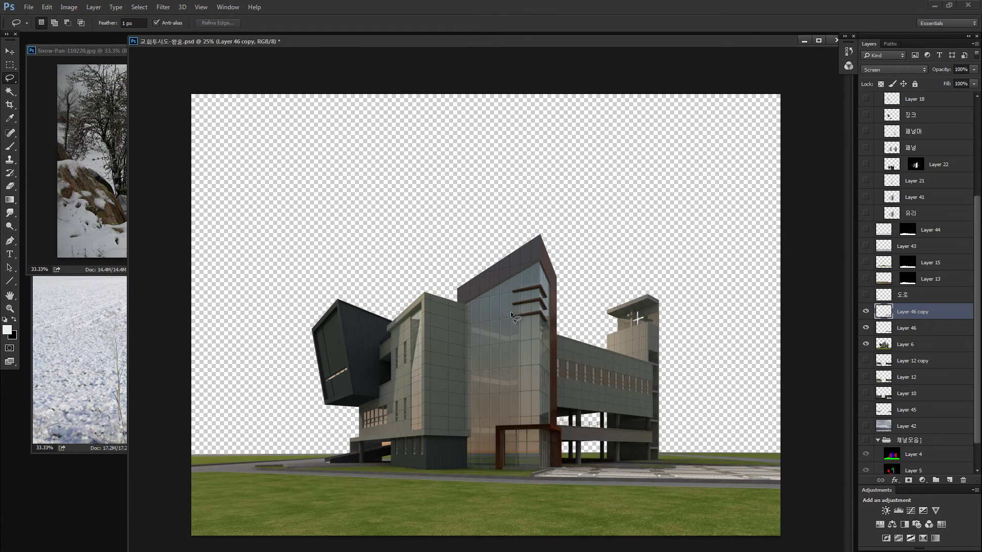
Copy lassoed patches of light paving over the dark tile in front of the rounded grass kerb beyond the columns.
key("z")
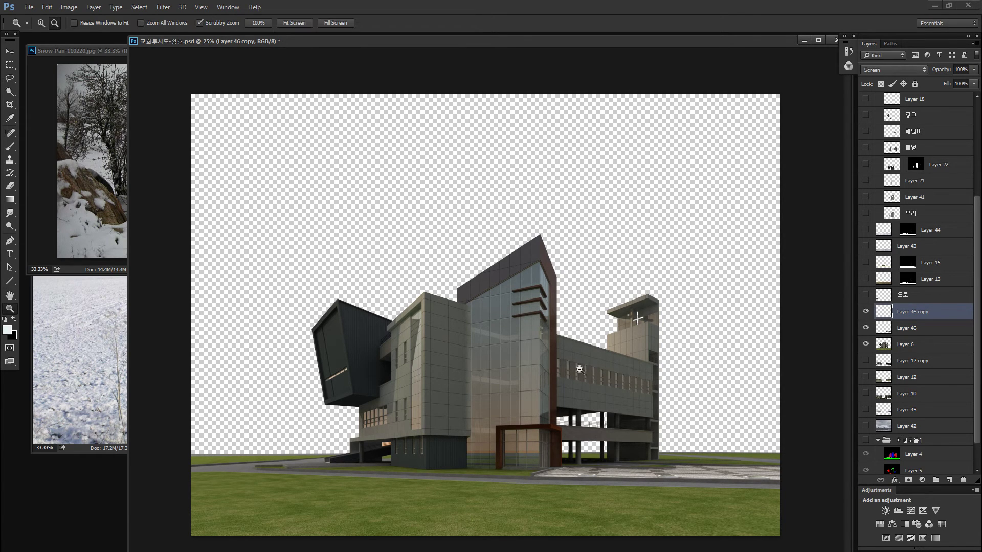
left_click_drag(620, 469, 492, 461)
key("l")
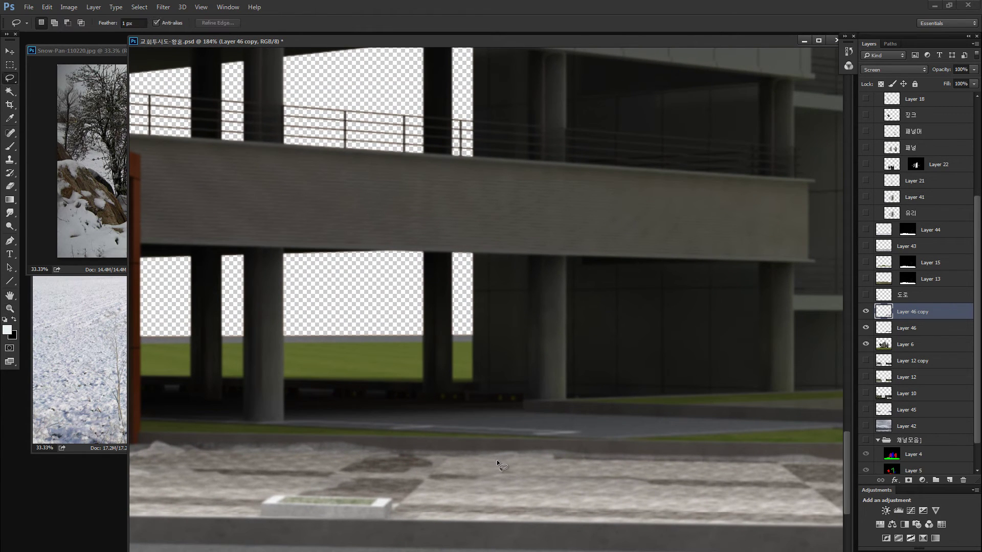
scroll(497, 460, "right", 5)
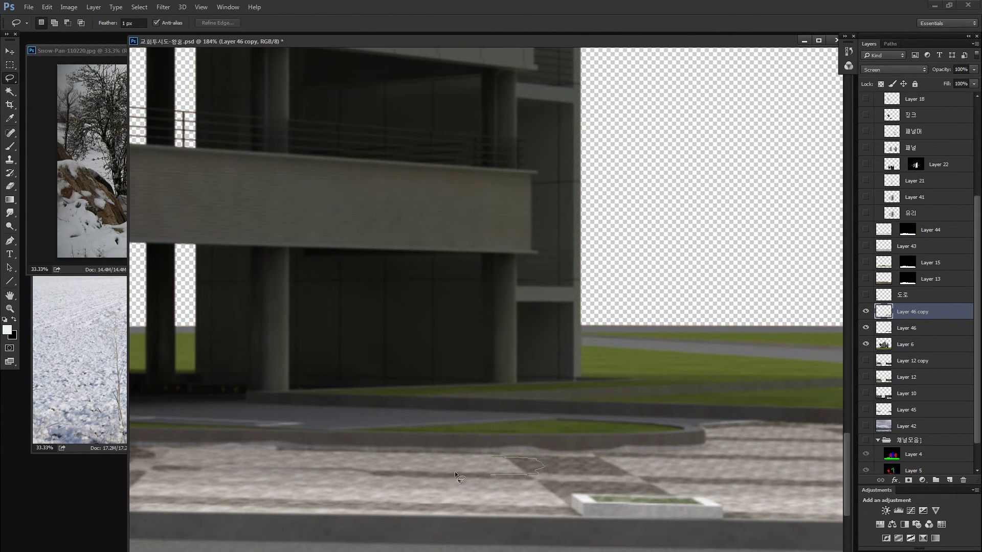
left_click_drag(455, 475, 431, 475)
mouse_move(511, 471)
left_mouse_down()
mouse_move(439, 469)
mouse_move(532, 465)
left_mouse_up()
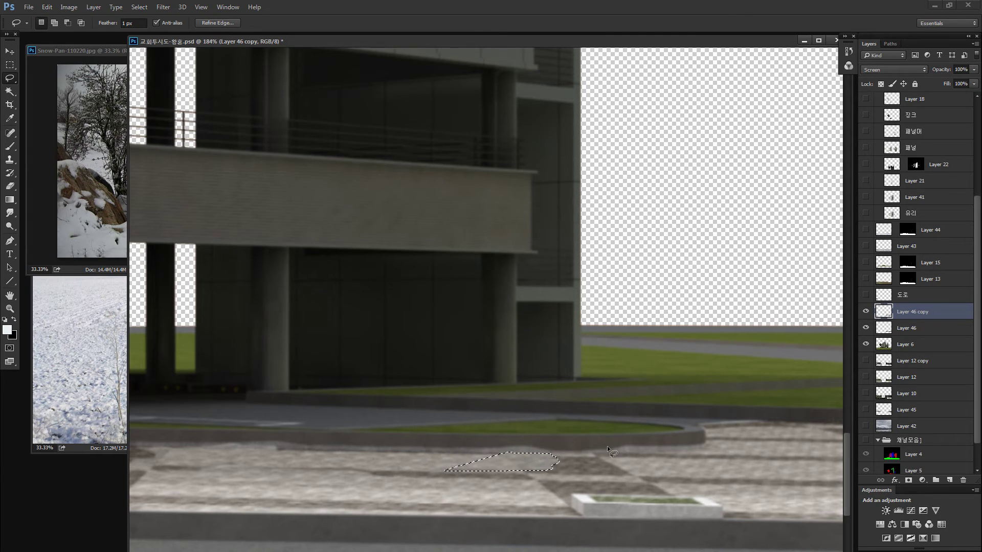
left_click_drag(700, 446, 543, 456)
mouse_move(457, 463)
left_mouse_down()
mouse_move(458, 472)
mouse_move(526, 477)
mouse_move(461, 462)
left_mouse_up()
Place copied light patches along the paving's rear edge, just beyond the rounded grass island.
mouse_move(550, 437)
left_mouse_down()
mouse_move(502, 443)
mouse_move(563, 432)
mouse_move(532, 448)
mouse_move(588, 483)
mouse_move(561, 439)
mouse_move(415, 435)
left_mouse_up()
mouse_move(498, 444)
left_mouse_down()
mouse_move(577, 437)
mouse_move(443, 448)
mouse_move(588, 450)
left_mouse_up()
key("ctrl+z")
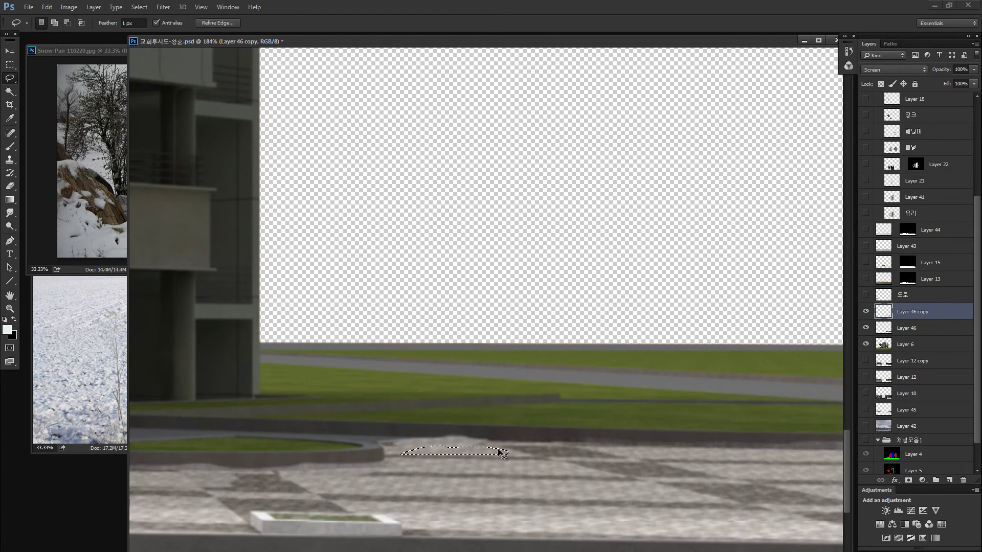
mouse_move(471, 452)
left_mouse_down()
mouse_move(548, 450)
mouse_move(544, 441)
mouse_move(524, 449)
left_mouse_up()
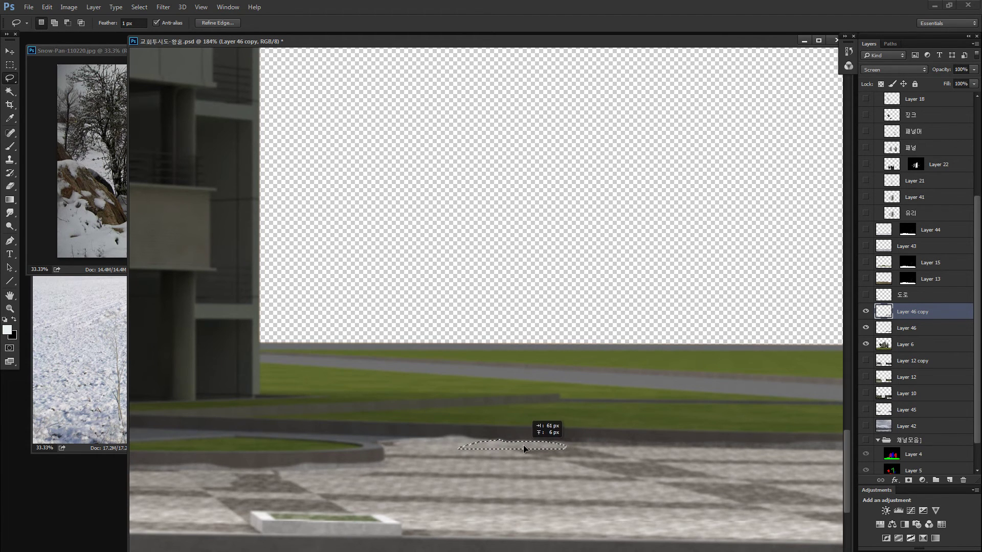
left_click_drag(649, 444, 458, 449)
left_click_drag(432, 450, 473, 455)
key("Return")
mouse_move(447, 454)
left_mouse_down()
mouse_move(471, 454)
mouse_move(398, 457)
left_mouse_up()
Continue the irregular light edge farther along the back kerb with more lassoed patches.
mouse_move(639, 440)
left_mouse_down()
mouse_move(518, 441)
mouse_move(514, 455)
left_mouse_up()
left_click_drag(581, 442, 655, 456)
mouse_move(611, 492)
left_mouse_down()
mouse_move(632, 463)
mouse_move(621, 480)
mouse_move(647, 462)
left_mouse_up()
key("Return")
mouse_move(284, 451)
left_mouse_down()
mouse_move(500, 450)
mouse_move(317, 456)
left_mouse_up()
key("Return")
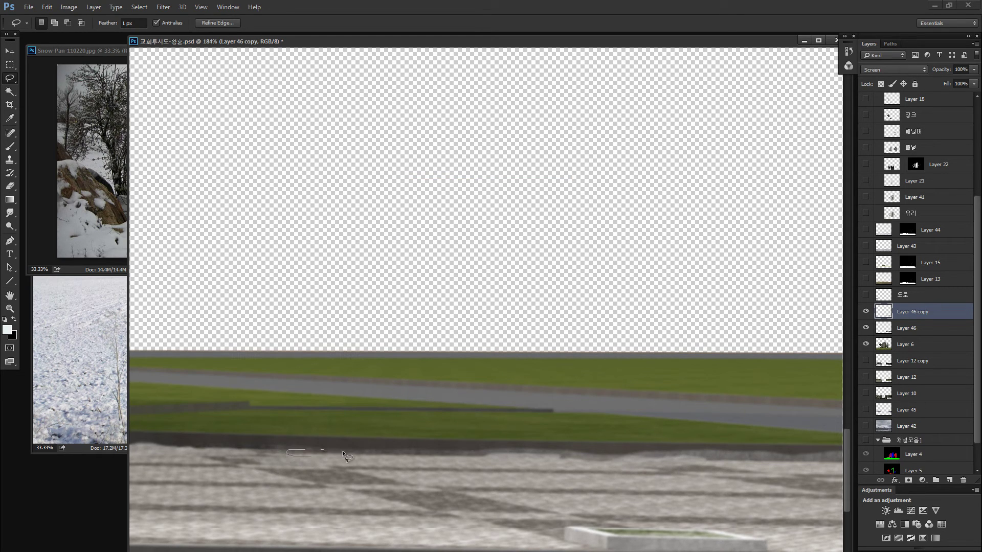
mouse_move(417, 455)
left_mouse_down()
mouse_move(450, 439)
mouse_move(425, 458)
mouse_move(474, 447)
left_mouse_up()
left_click(474, 447)
key("Return")
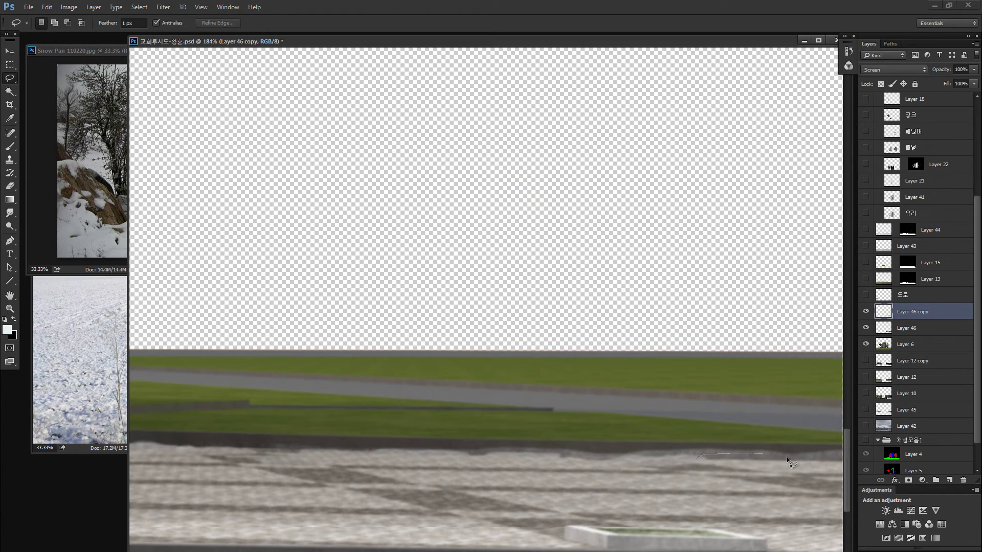
Copy light patches along the far rear edge and over the dark stripes behind the second planter box.
mouse_move(786, 456)
left_mouse_down()
mouse_move(748, 469)
mouse_move(771, 464)
mouse_move(758, 462)
left_mouse_up()
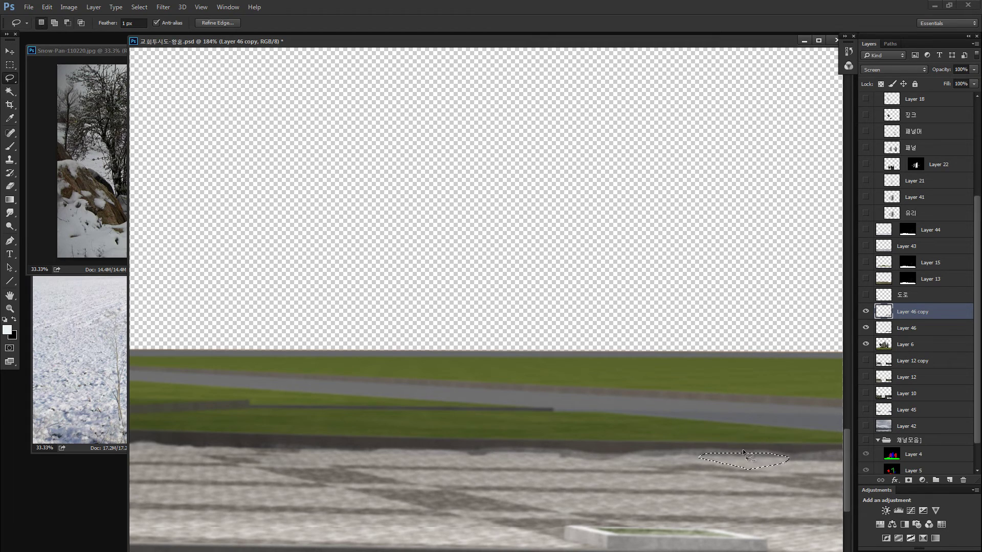
left_click(701, 485)
mouse_move(673, 496)
left_mouse_down()
mouse_move(701, 499)
mouse_move(656, 489)
left_mouse_up()
left_click(659, 500)
mouse_move(766, 499)
left_mouse_down()
mouse_move(714, 498)
mouse_move(806, 478)
left_mouse_up()
key("ctrl+d")
Cover parts of the dark tile and diagonal stripe behind the first planter box with copied light patches.
mouse_move(375, 485)
left_mouse_down()
mouse_move(533, 485)
mouse_move(515, 485)
left_mouse_up()
mouse_move(531, 491)
left_mouse_down()
mouse_move(375, 502)
mouse_move(551, 494)
left_mouse_up()
left_click_drag(554, 492, 423, 474)
left_click_drag(423, 471, 756, 462)
left_click_drag(467, 480, 400, 484)
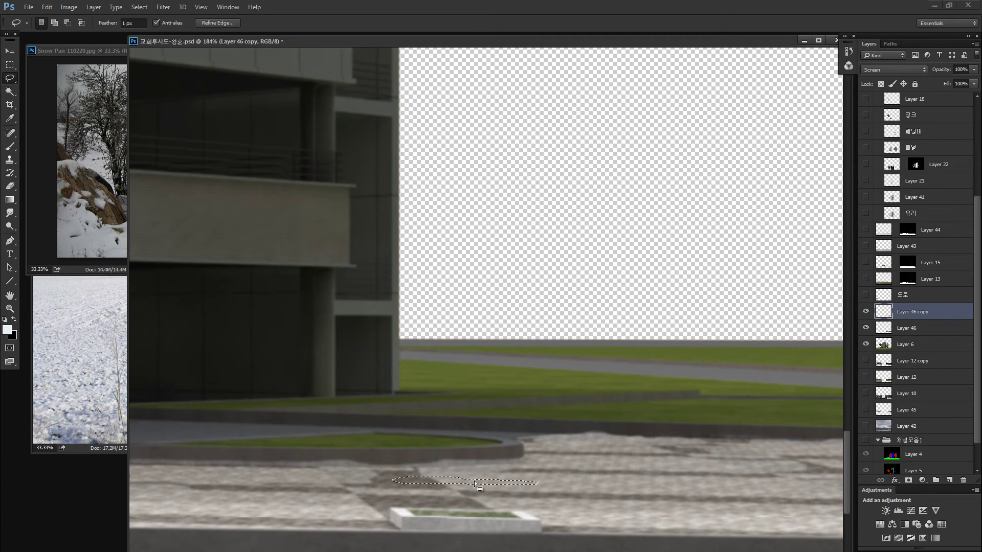
mouse_move(474, 481)
left_mouse_down()
mouse_move(532, 478)
mouse_move(412, 480)
left_mouse_up()
left_click(489, 474)
left_click(429, 474)
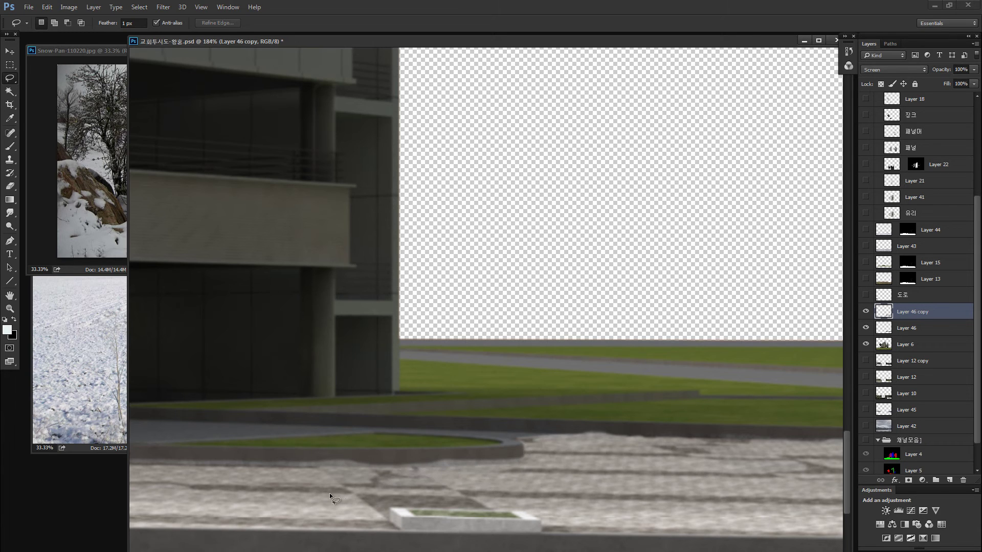
left_click_drag(353, 500, 335, 498)
mouse_move(345, 500)
left_mouse_down()
mouse_move(313, 501)
mouse_move(381, 502)
left_mouse_up()
key("ctrl+d")
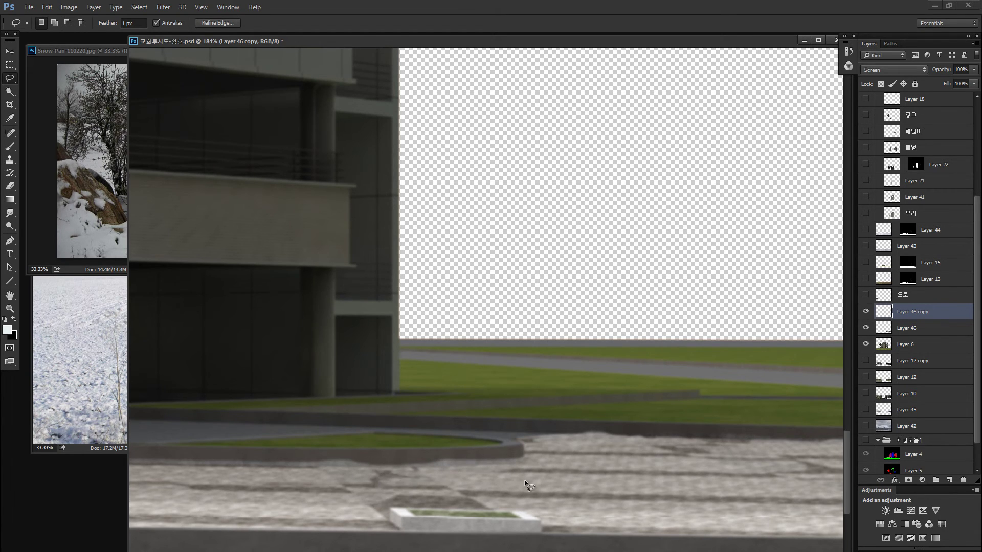
Turn the visibility of all hidden layers back on and view the whole image.
key("ctrl+minus")
key("ctrl+minus")
key("ctrl+minus")
key("ctrl+minus")
key("ctrl+minus")
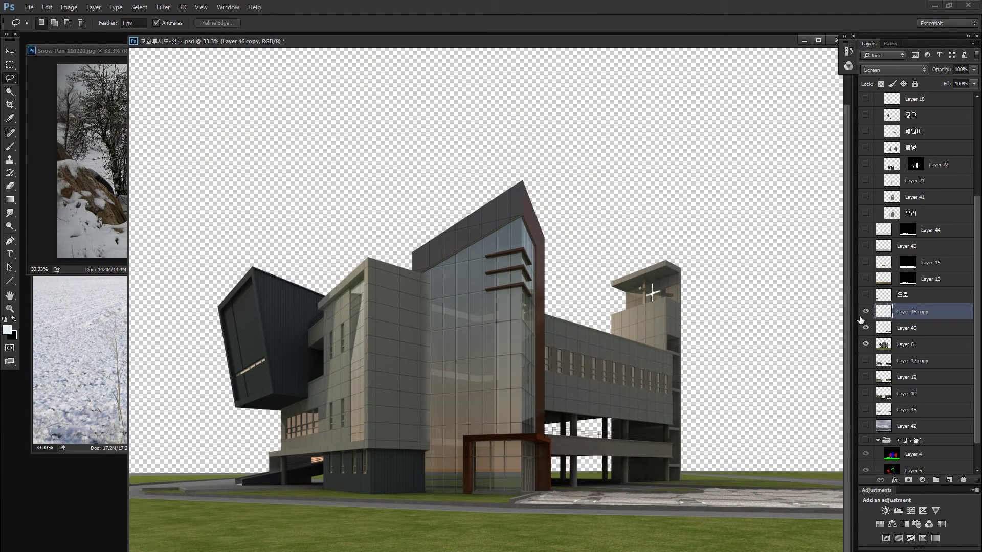
left_click(866, 295)
left_click(866, 279)
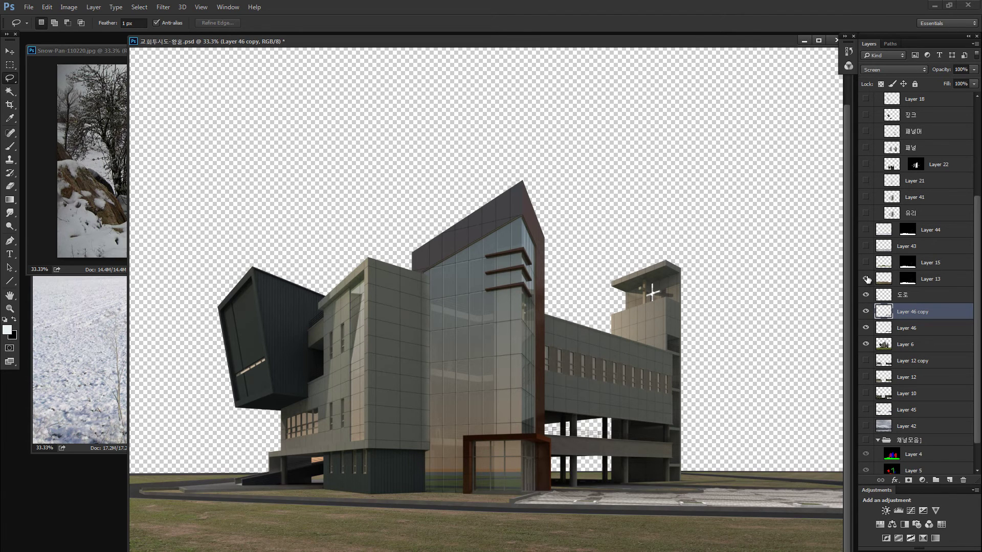
right_click(866, 278)
left_click(879, 296)
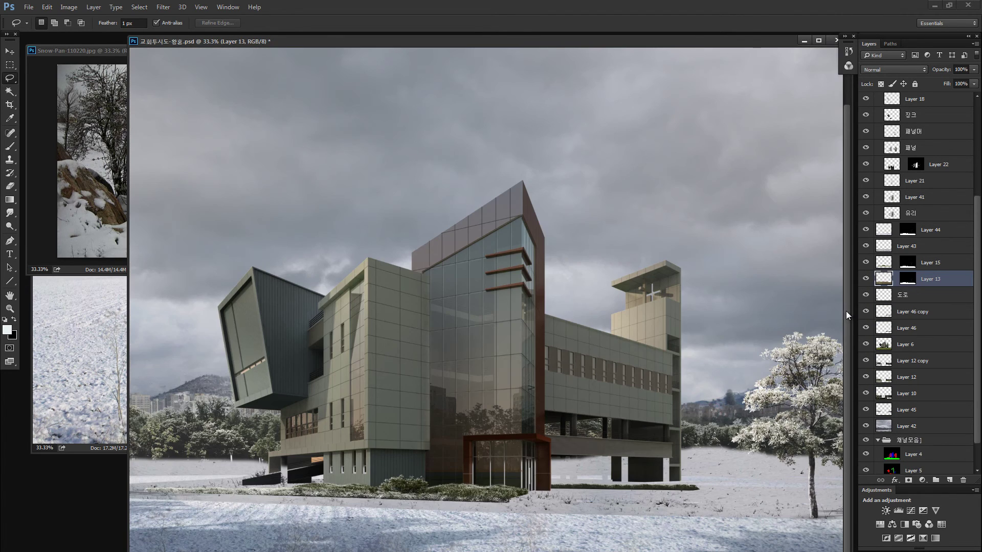
key("ctrl+minus")
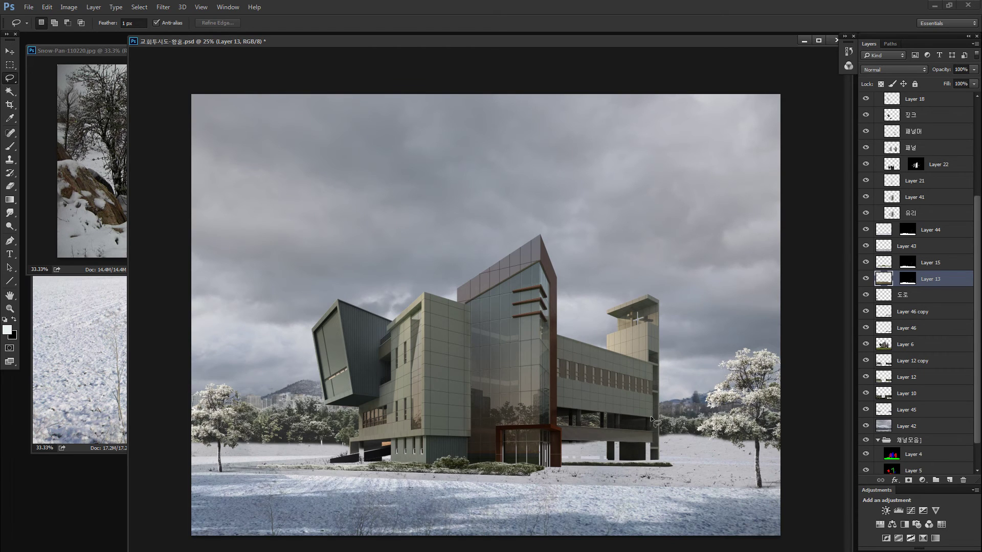
Hide snow Layer 43 and select Layer 13, the brown ground behind the parking area.
key("v")
left_click(685, 452)
left_click(865, 247)
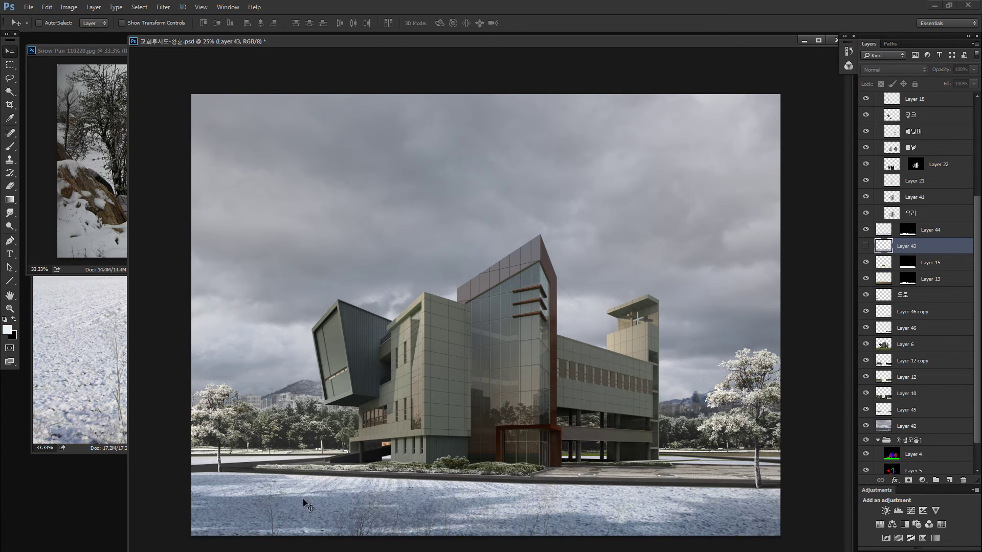
key("z")
left_click_drag(707, 459, 541, 461)
key("v")
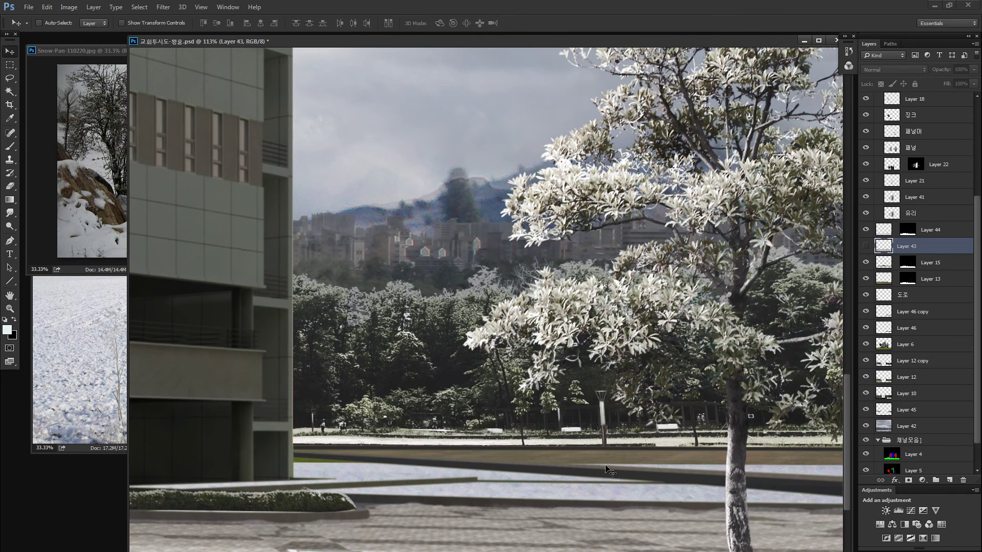
left_click(648, 456)
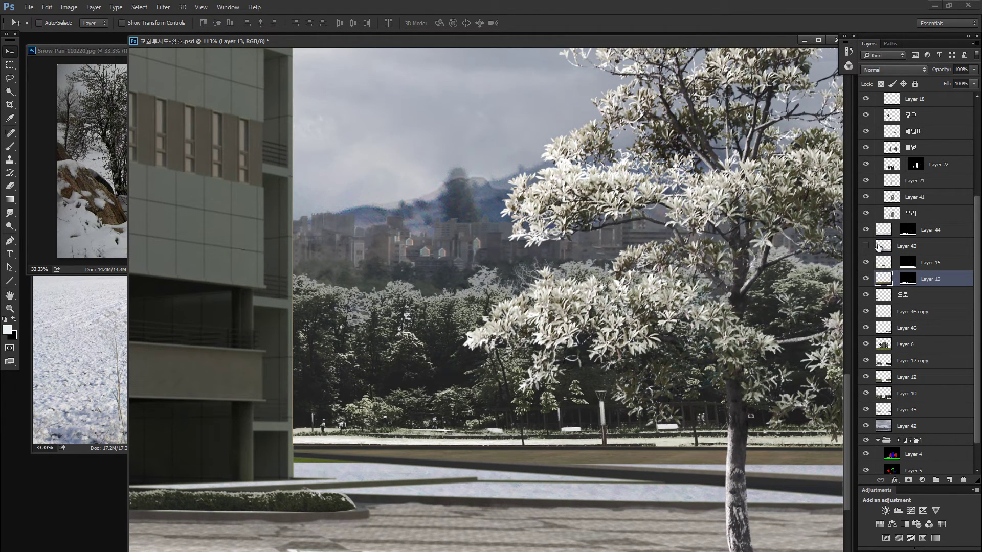
Place Layer 43 directly above Layer 13, show it, and give it the ground's layer mask.
left_click_drag(878, 247, 905, 284)
left_click(868, 279)
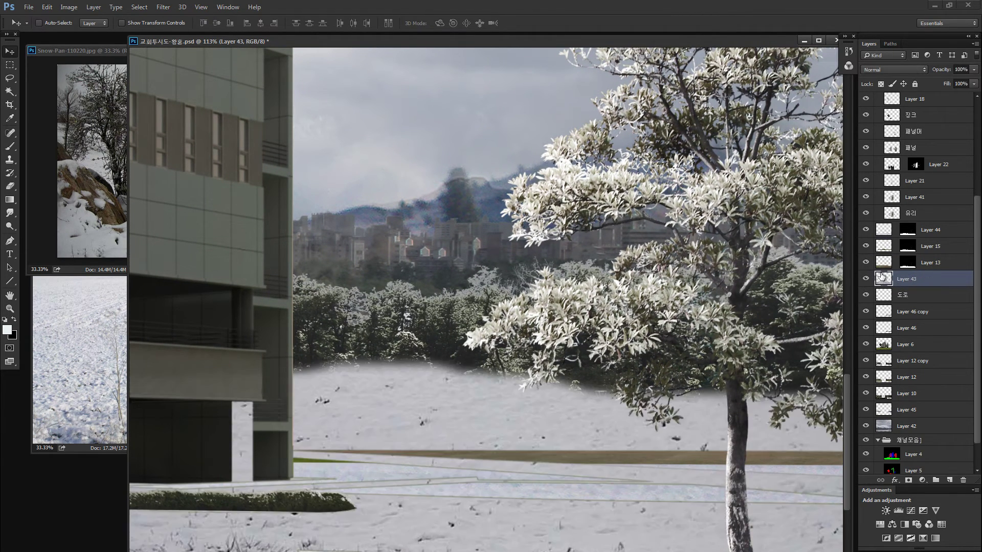
left_click(866, 265)
left_click_drag(887, 280, 889, 264)
left_click(878, 263)
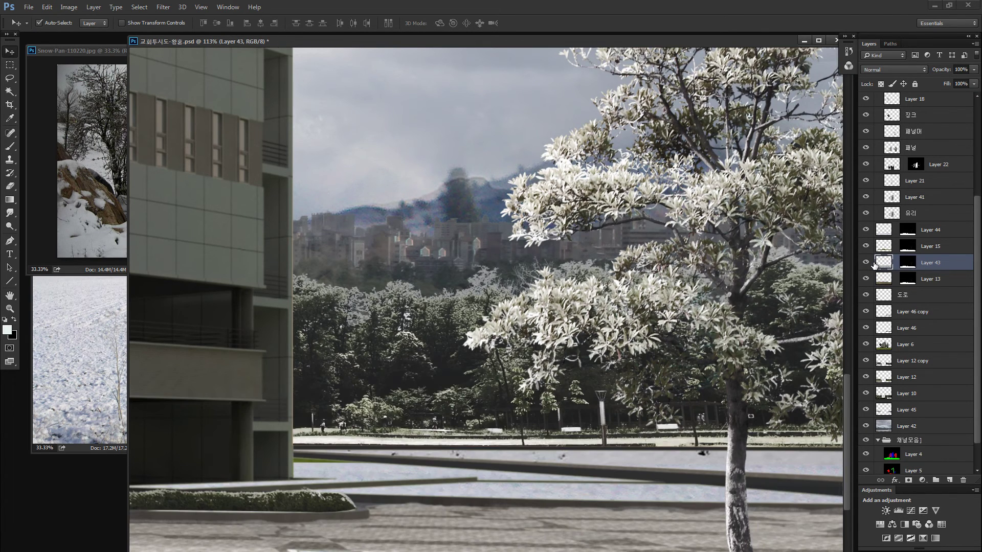
key("ctrl+minus")
key("ctrl+minus")
key("ctrl+minus")
key("ctrl+minus")
key("ctrl+minus")
left_click(866, 263)
left_click(866, 263)
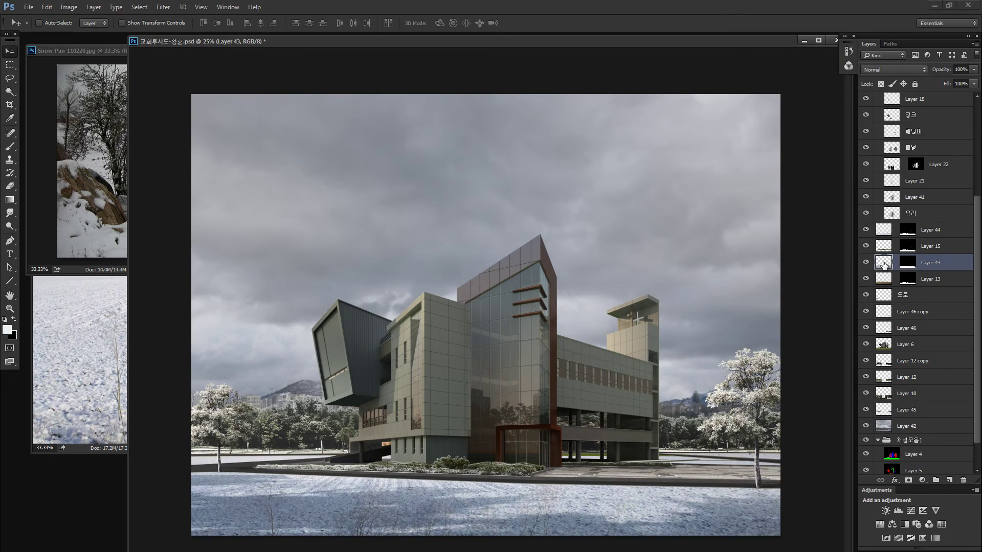
Move Layer 15 below Layer 43, compare their visibility, and reselect Layer 43.
key("ctrl+space")
left_click_drag(593, 473, 642, 460)
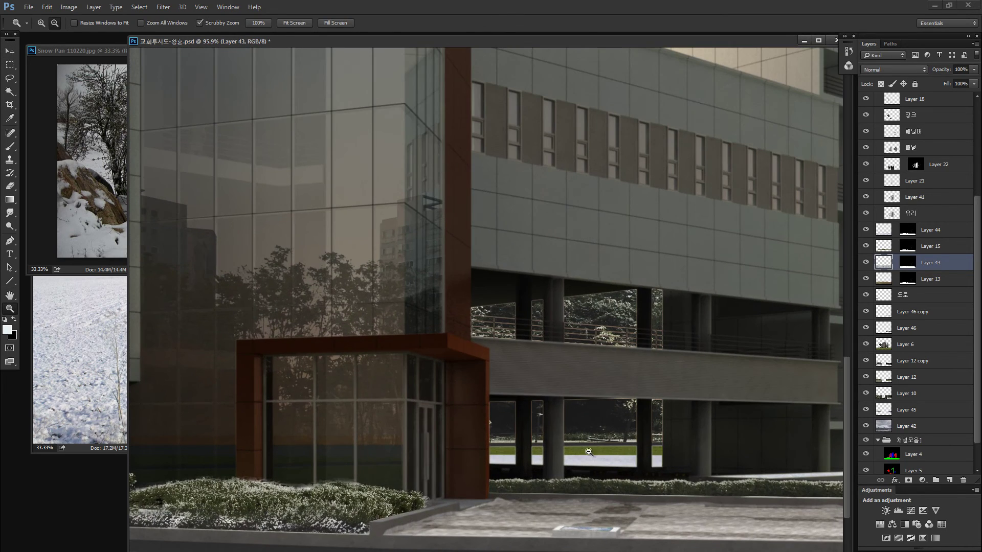
left_click(586, 455, "ctrl")
key("ctrl+minus")
key("ctrl+minus")
key("ctrl+minus")
key("ctrl+minus")
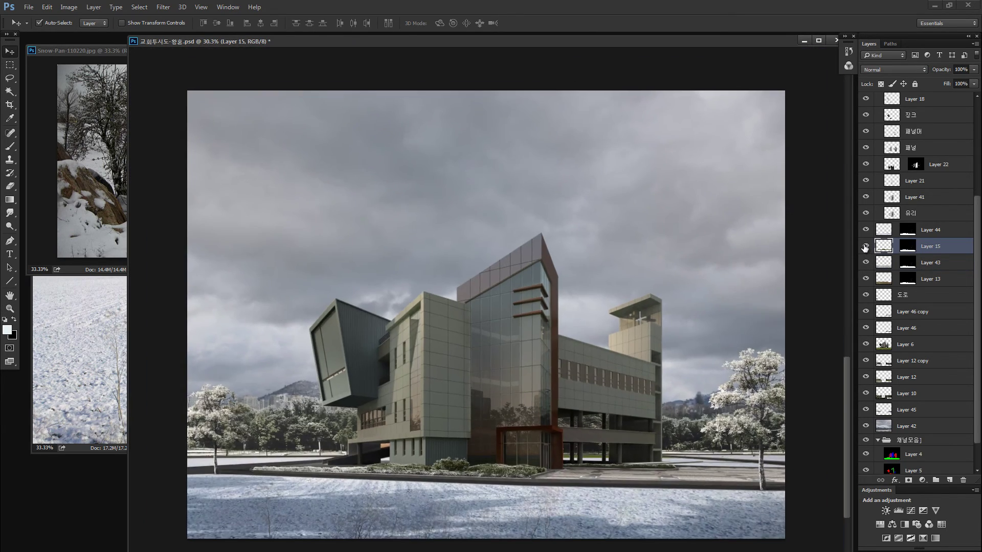
left_click(866, 246, "alt")
left_click(866, 246, "alt")
left_click_drag(876, 248, 883, 264)
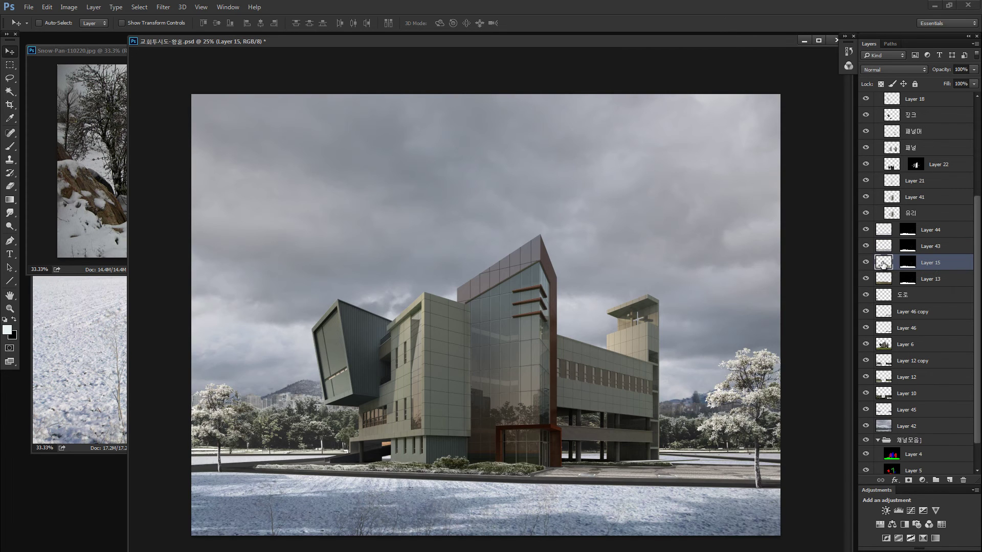
left_click(882, 252)
left_click(866, 246, "alt")
left_click(866, 246, "alt")
Copy a lassoed strip of Layer 43's snow from the scene's left background to the ground behind the right wing.
key("z")
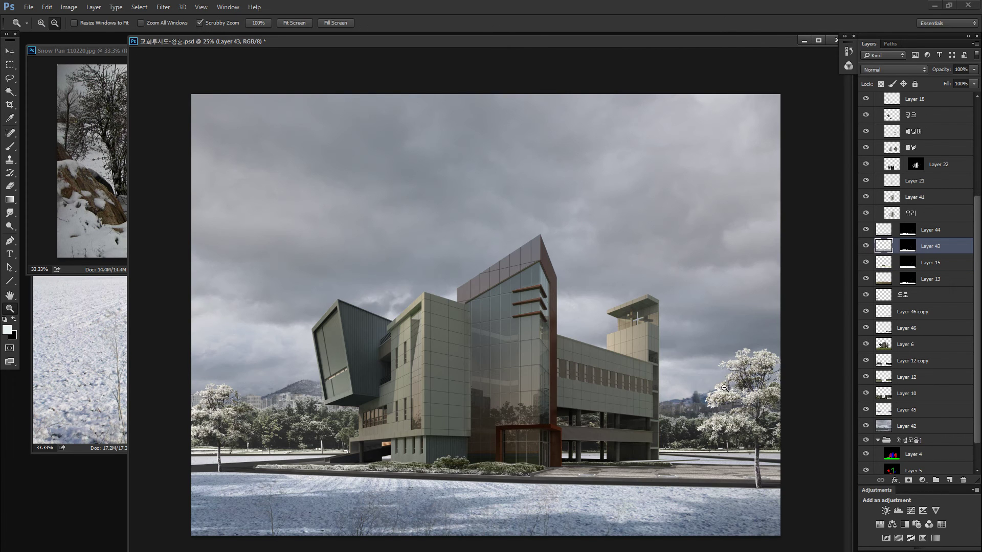
key("l")
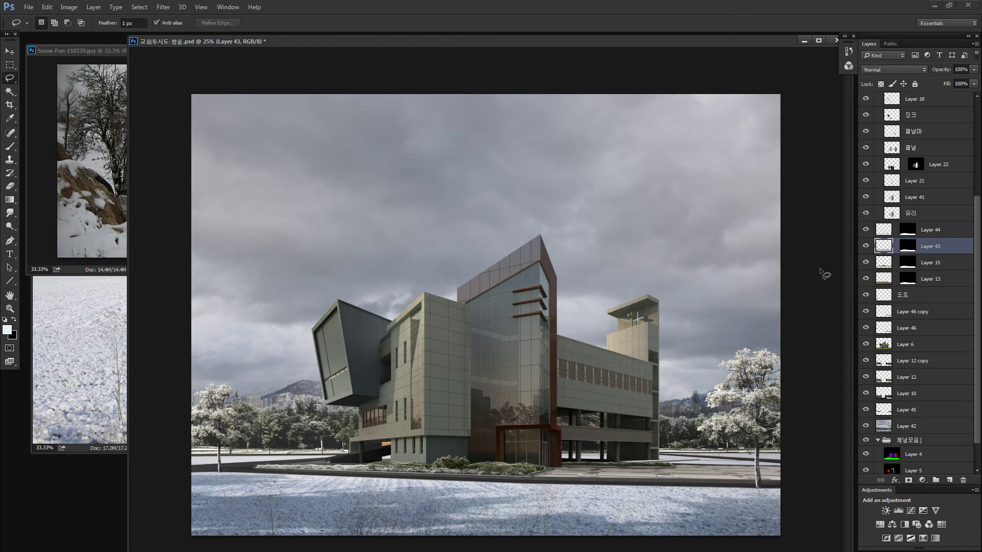
mouse_move(238, 454)
left_mouse_down()
mouse_move(327, 461)
mouse_move(450, 447)
mouse_move(238, 454)
left_mouse_up()
left_click_drag(344, 449, 612, 451)
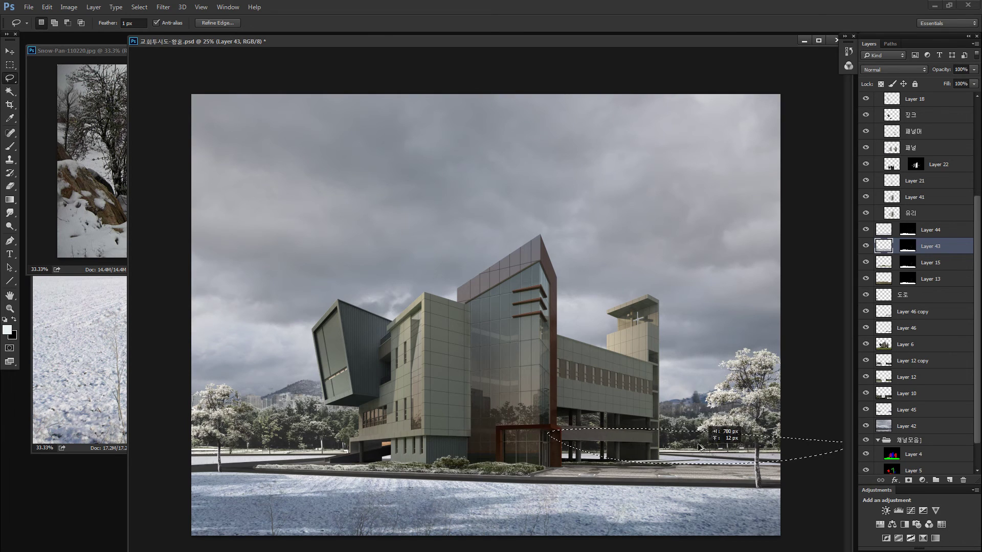
key("ctrl+d")
key("ctrl+minus")
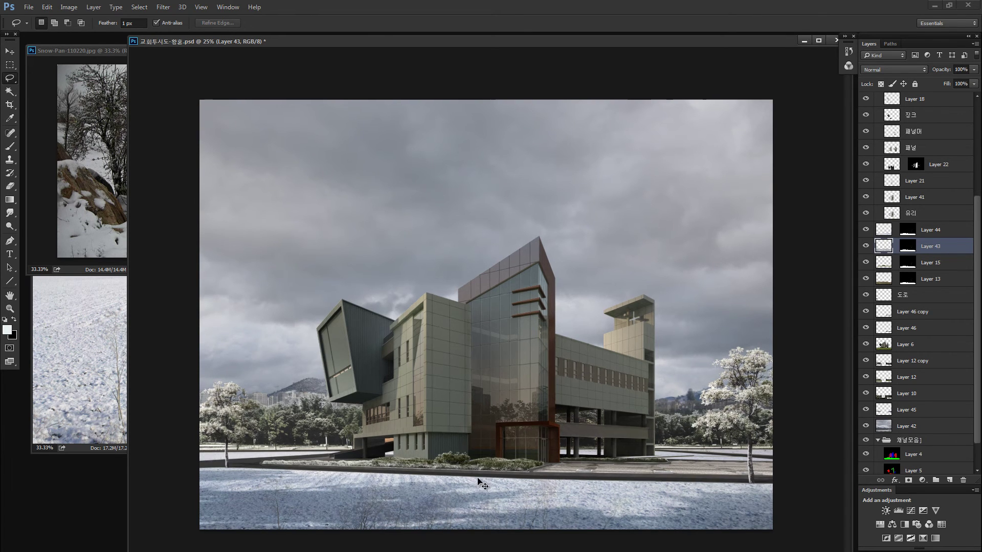
Reduce the saturation of the foreground snow on Layer 44 with Hue/Saturation.
key("v")
left_click(389, 435, "ctrl")
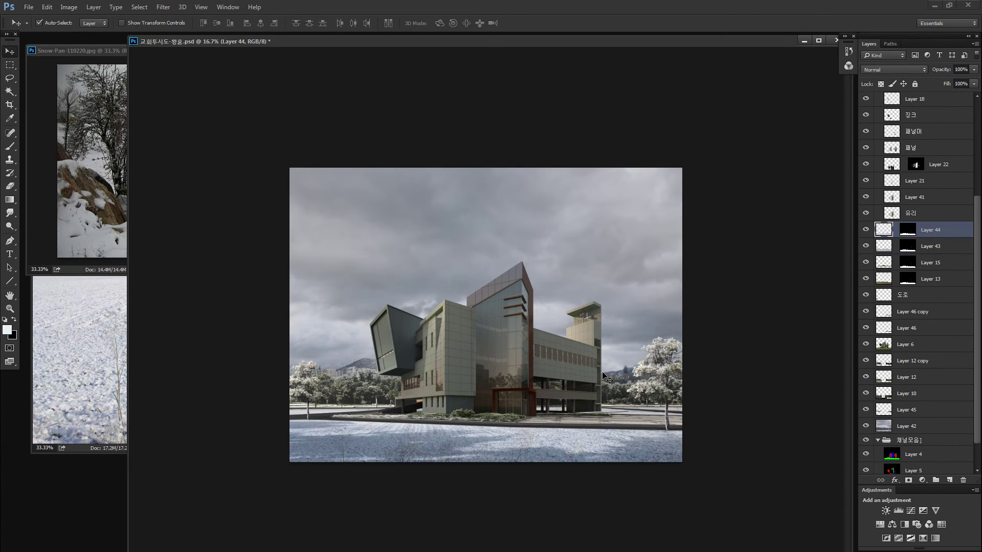
key("ctrl+u")
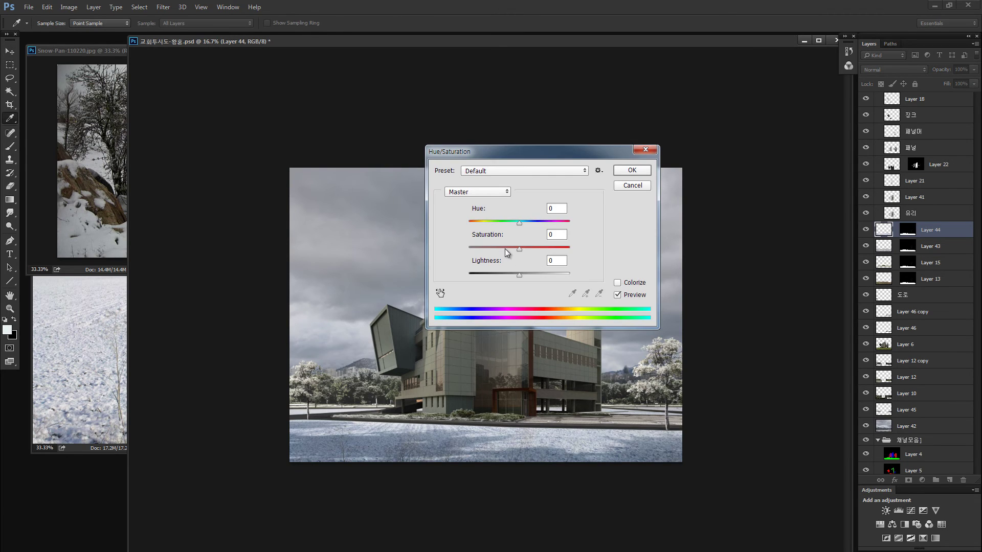
left_click_drag(504, 249, 507, 250)
left_click(632, 172)
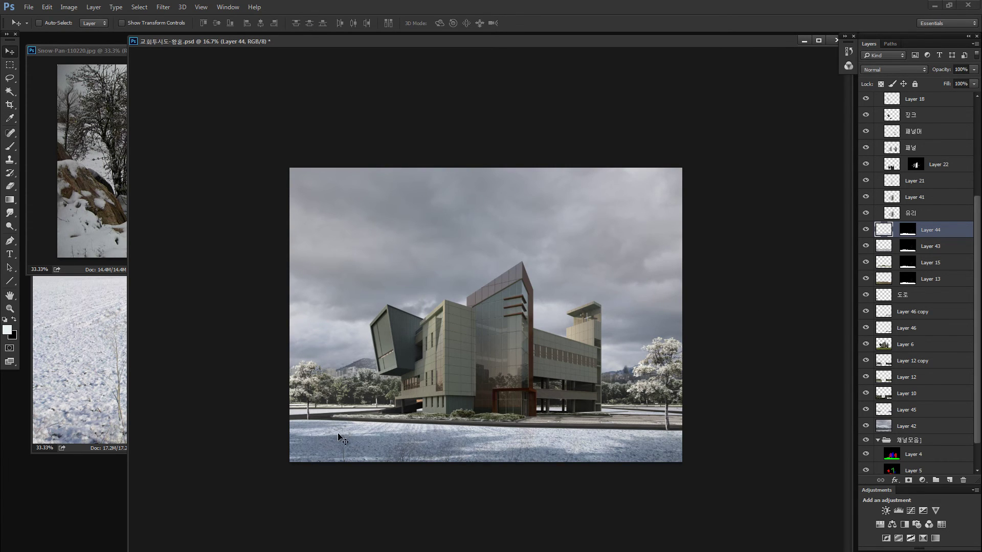
Brighten the foreground snow on Layer 44 with Brightness/Contrast at brightness 38, limited by a Quick Mask gradient selection.
key("q")
key("g")
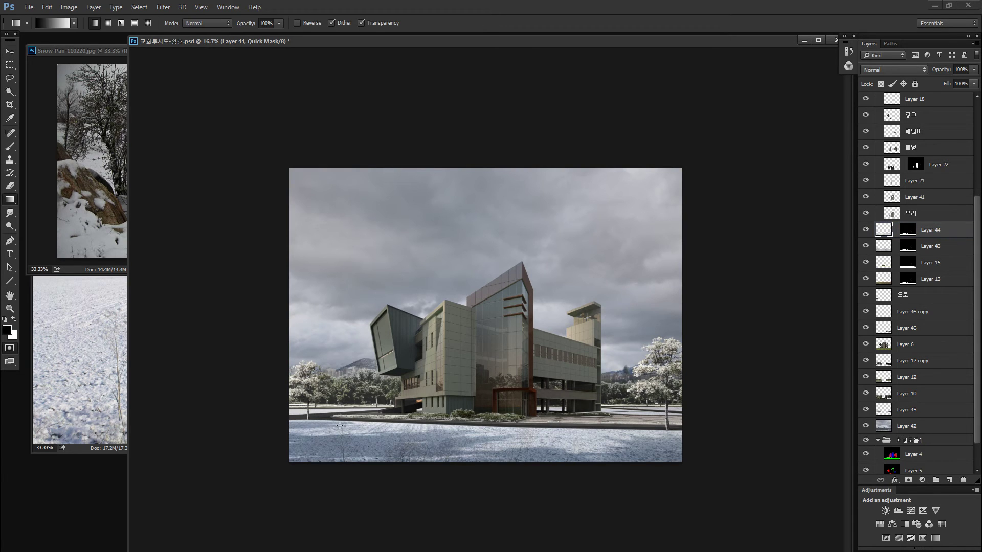
left_click_drag(259, 393, 649, 472)
key("q")
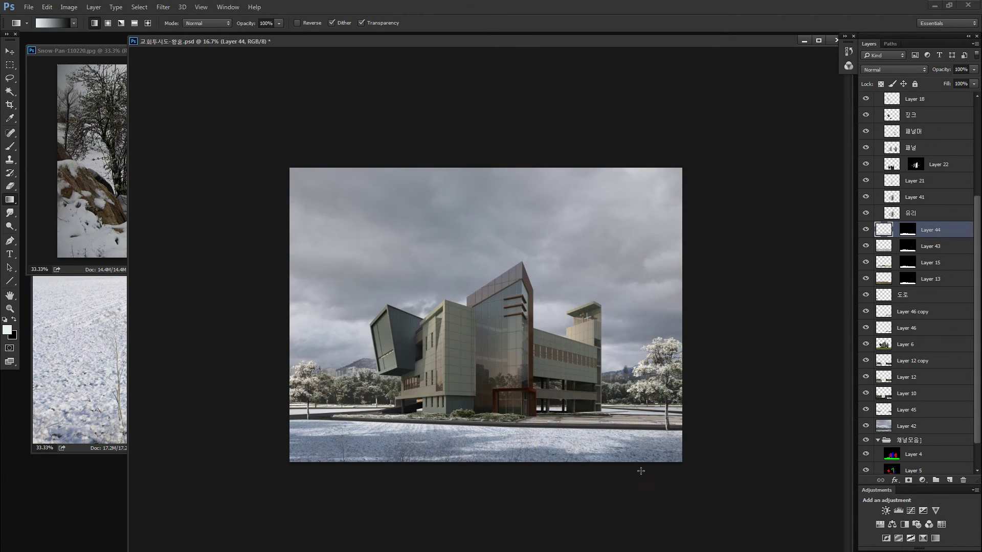
key("ctrl+alt+b")
left_click_drag(618, 209, 621, 209)
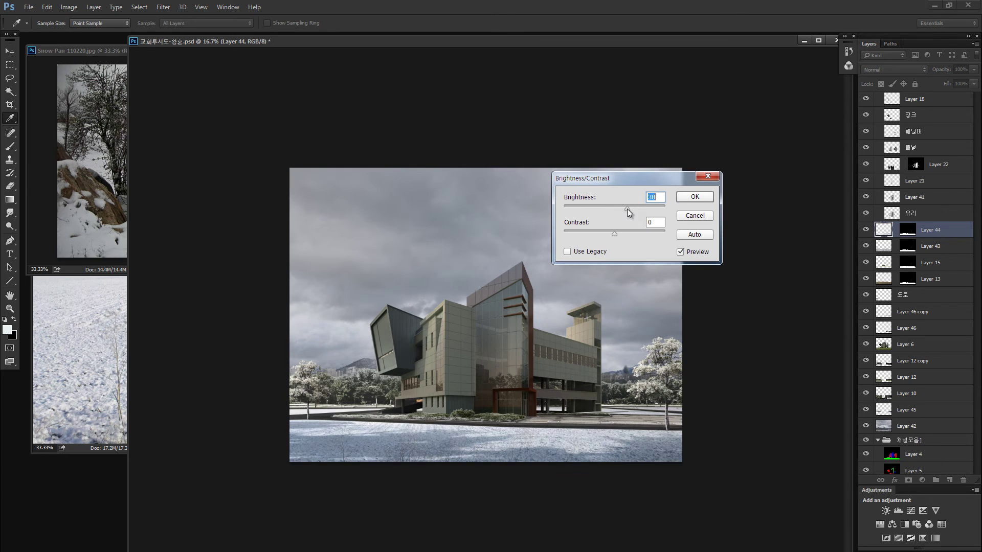
left_click(696, 198)
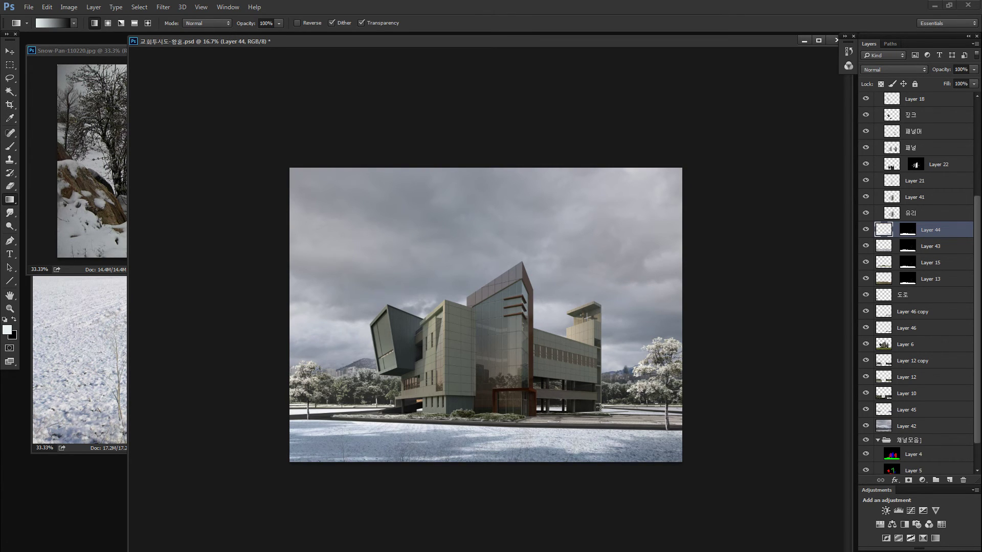
key("v")
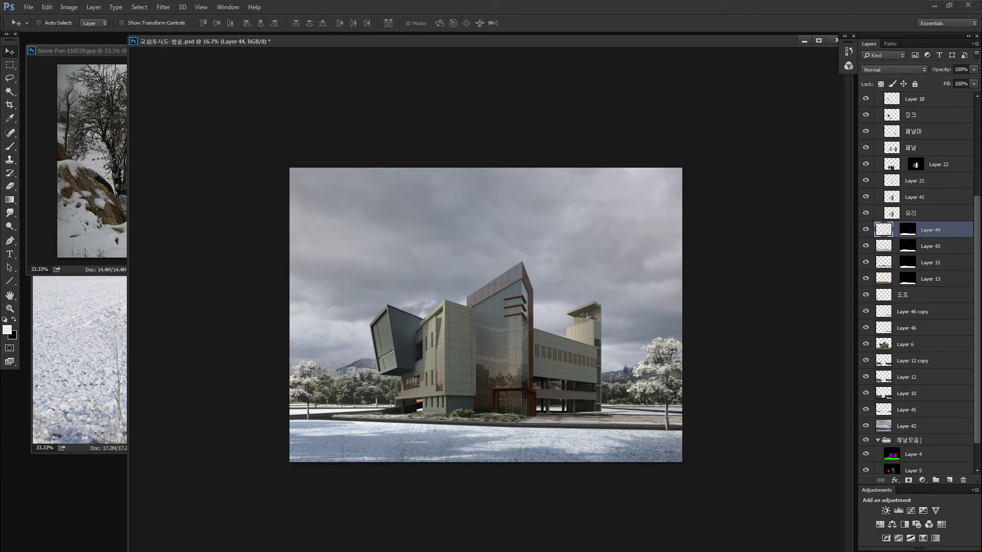
Copy a lassoed strip of the roadside snow bank from 1395542824.jpg and paste it into the church image above Layer 44.
left_click_drag(55, 466, 61, 450)
key("l")
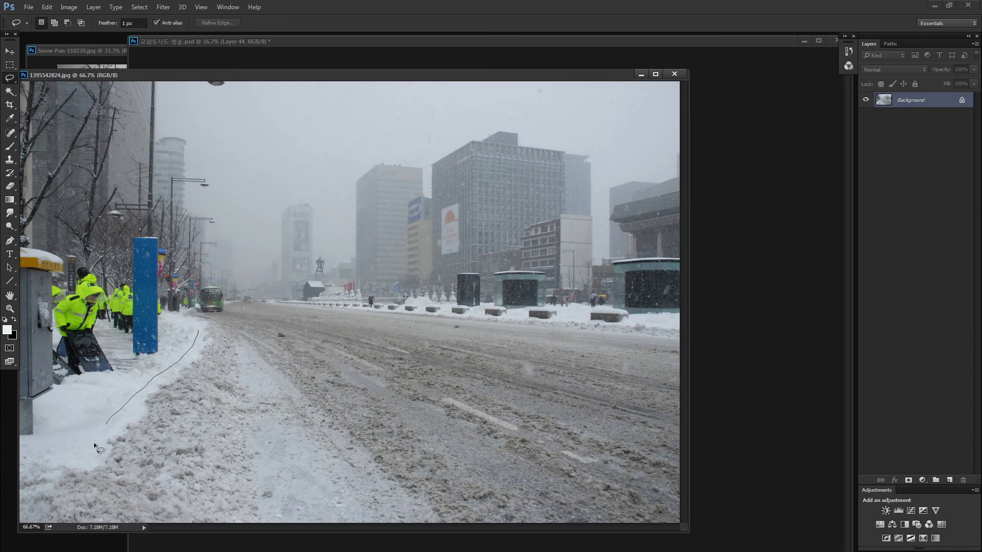
mouse_move(121, 474)
left_mouse_down()
mouse_move(220, 361)
mouse_move(218, 337)
mouse_move(200, 331)
left_mouse_up()
left_click_drag(347, 75, 389, 177)
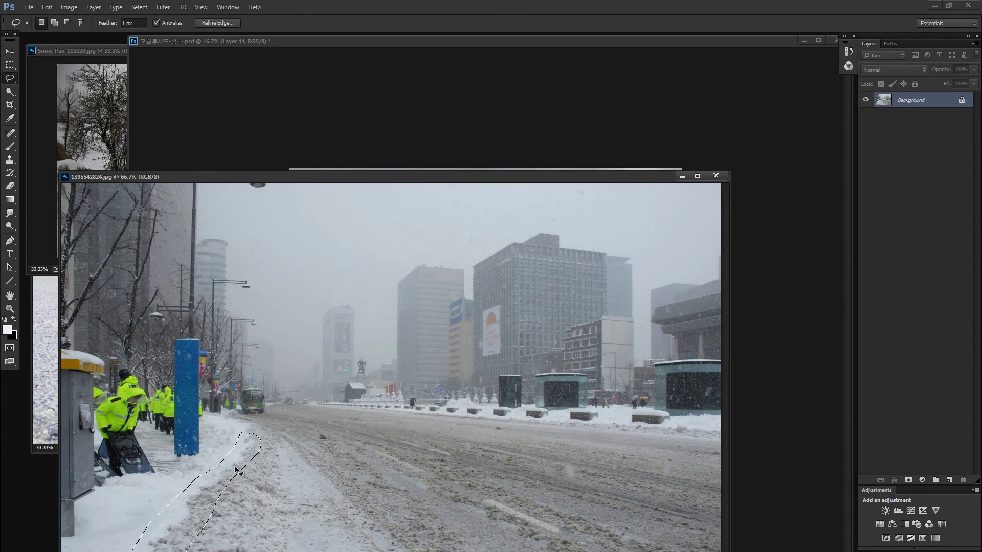
left_click(415, 170)
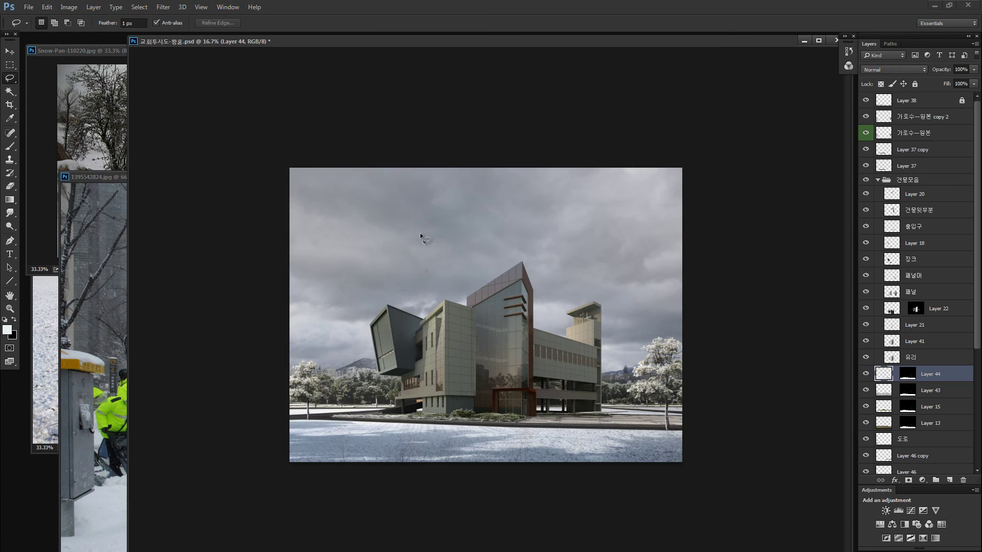
left_click(878, 180)
key("ctrl+v")
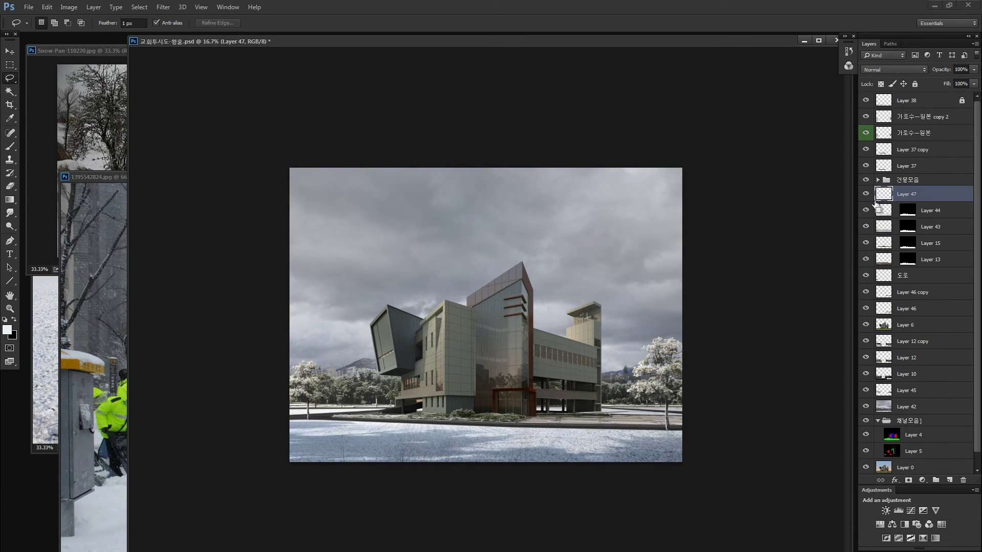
Move the pasted snow strip into the sky and place a lassoed copy of it on the ground by the left tree.
key("v")
mouse_move(523, 375)
left_mouse_down()
mouse_move(496, 194)
mouse_move(404, 250)
left_mouse_up()
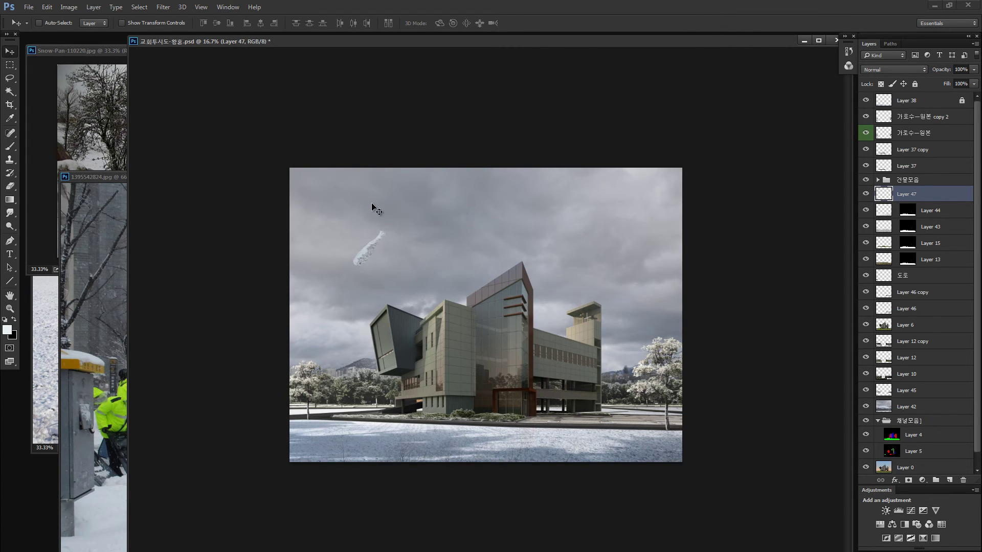
key("l")
mouse_move(323, 255)
left_mouse_down()
mouse_move(460, 206)
mouse_move(320, 264)
left_mouse_up()
mouse_move(368, 250)
left_mouse_down()
mouse_move(397, 374)
mouse_move(351, 415)
mouse_move(332, 413)
mouse_move(353, 402)
left_mouse_up()
left_click_drag(349, 400, 308, 385)
Rotate the ground copy of the snow strip about 45° and fit it along the road edge behind the left tree.
key("ctrl+t")
left_click_drag(359, 347, 358, 442)
left_click_drag(221, 302, 204, 368)
left_click_drag(258, 394, 250, 398)
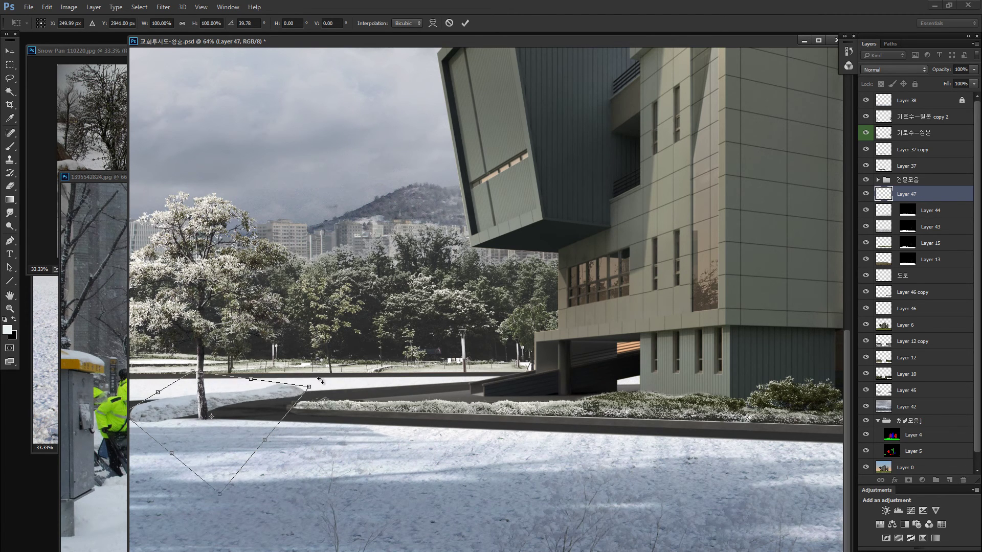
left_click_drag(320, 374, 322, 382)
left_click_drag(250, 391, 244, 395)
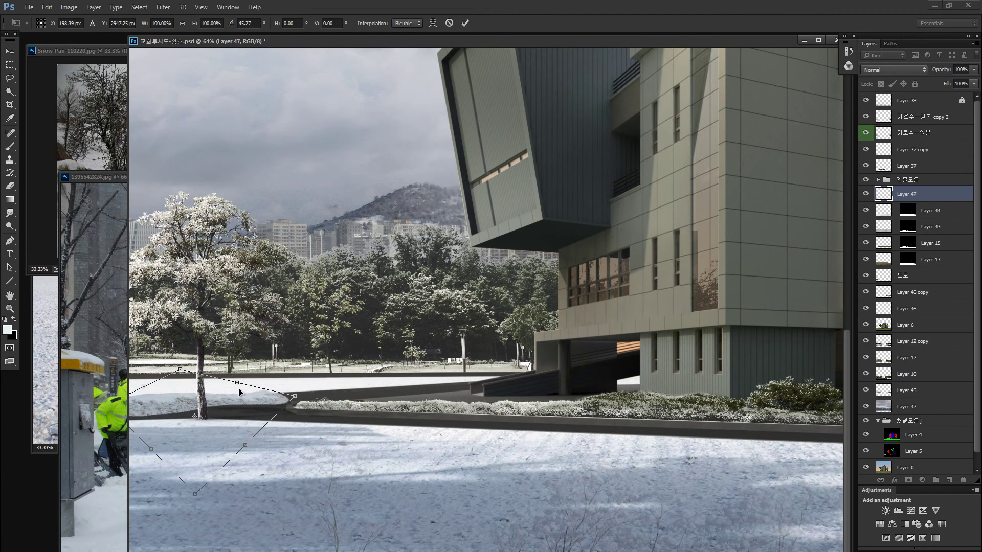
key("Return")
key("z")
Adjust the snow bank on Layer 47 with legacy Brightness/Contrast at brightness 20 and contrast 40.
key("alt+i")
key("j")
key("c")
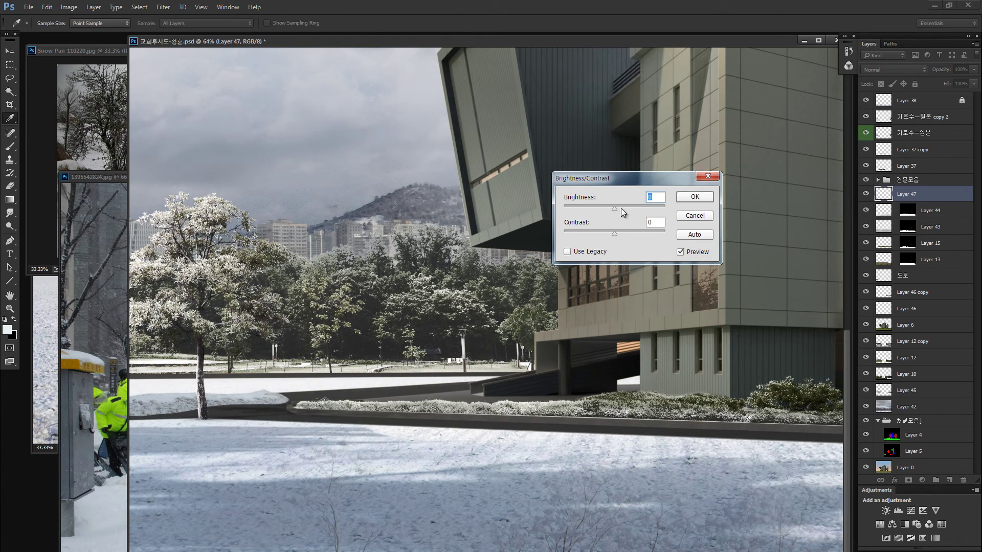
left_click_drag(621, 208, 641, 233)
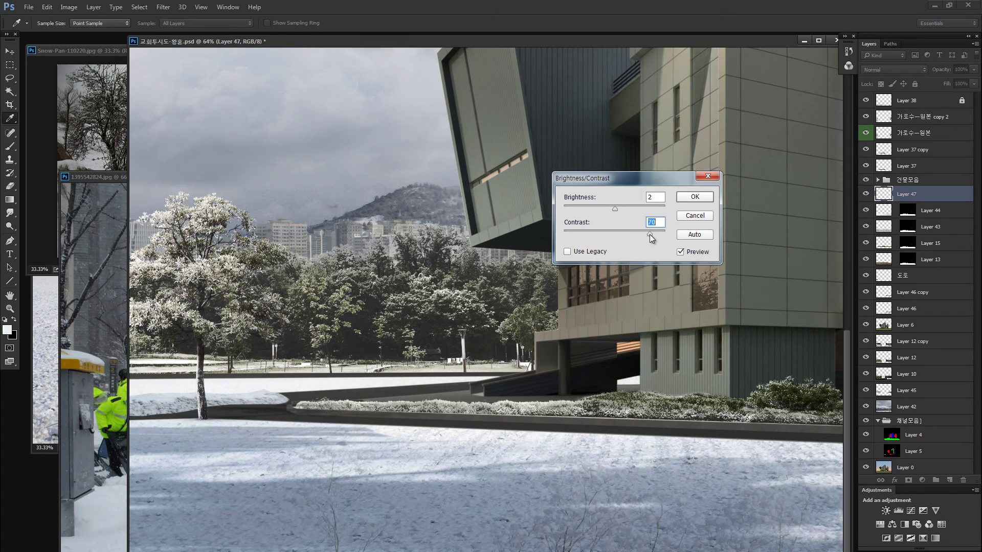
left_click(592, 253)
left_click_drag(628, 232, 624, 209)
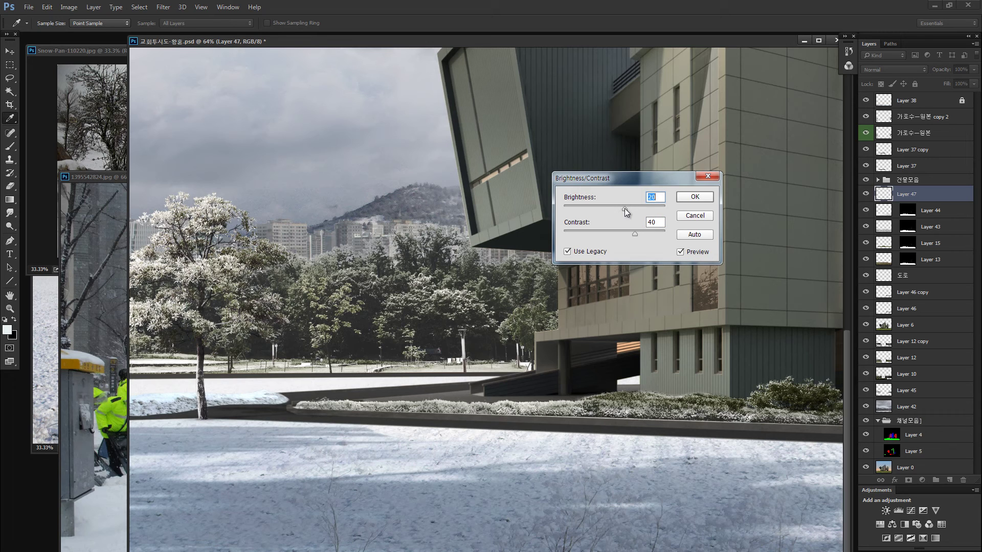
key("Return")
key("z")
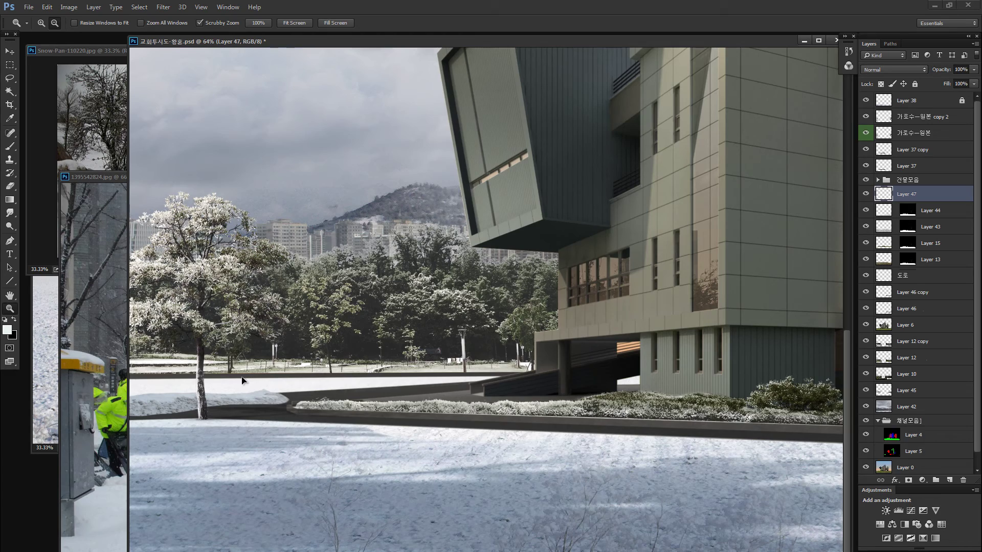
Duplicate the snow bank from Layer 47 onto a new layer and reduce the copy's saturation with Hue/Saturation.
key("ctrl+j")
key("ctrl+u")
left_click(498, 251)
left_click(632, 170)
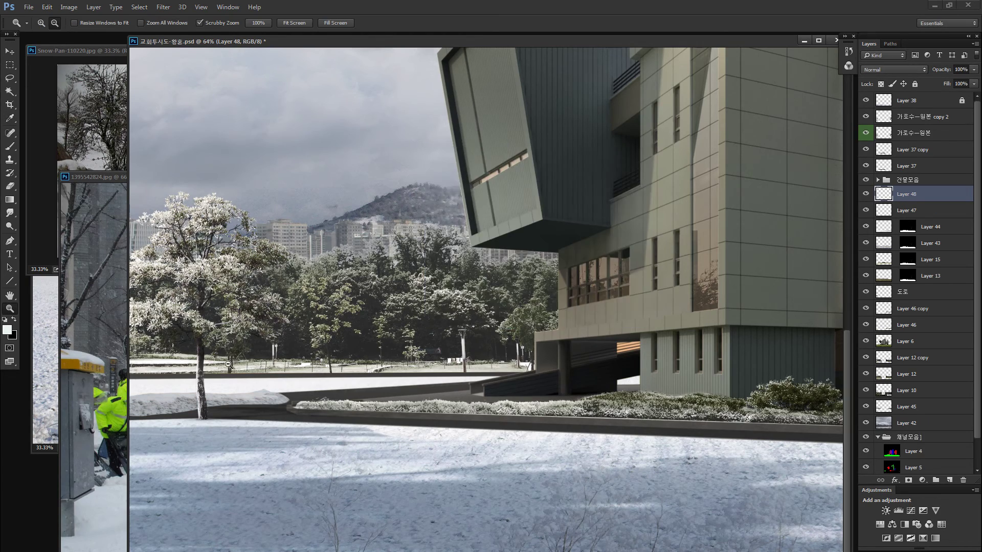
Strengthen the contrast of the snow bank copy with Levels, using input levels 155, 1.53 and 223.
left_click_drag(229, 364, 388, 395)
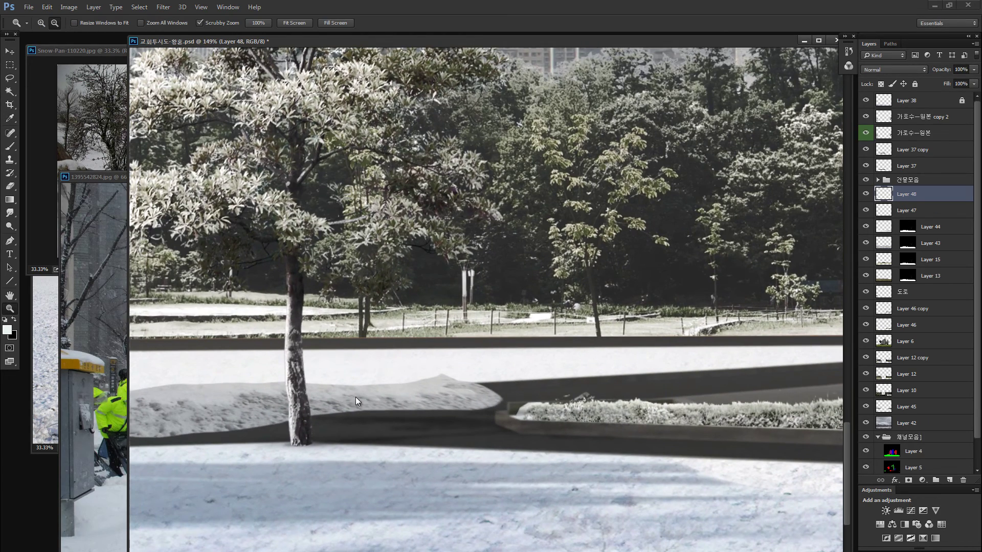
key("ctrl+l")
left_click_drag(537, 189, 617, 188)
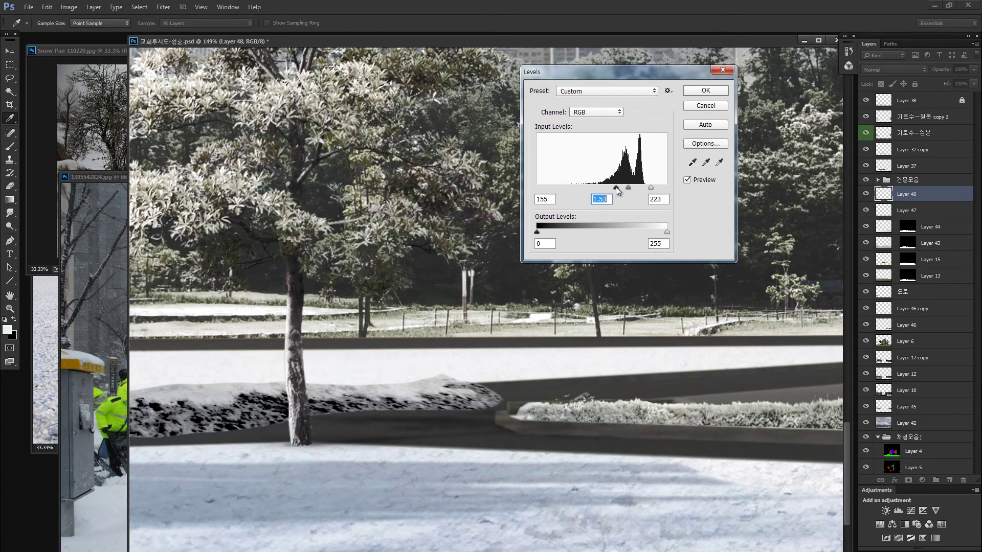
left_click(705, 90)
key("z")
Set Layer 48's blend mode to Screen, select Layer 47, and compare the two layers by toggling their visibility.
left_click(894, 69)
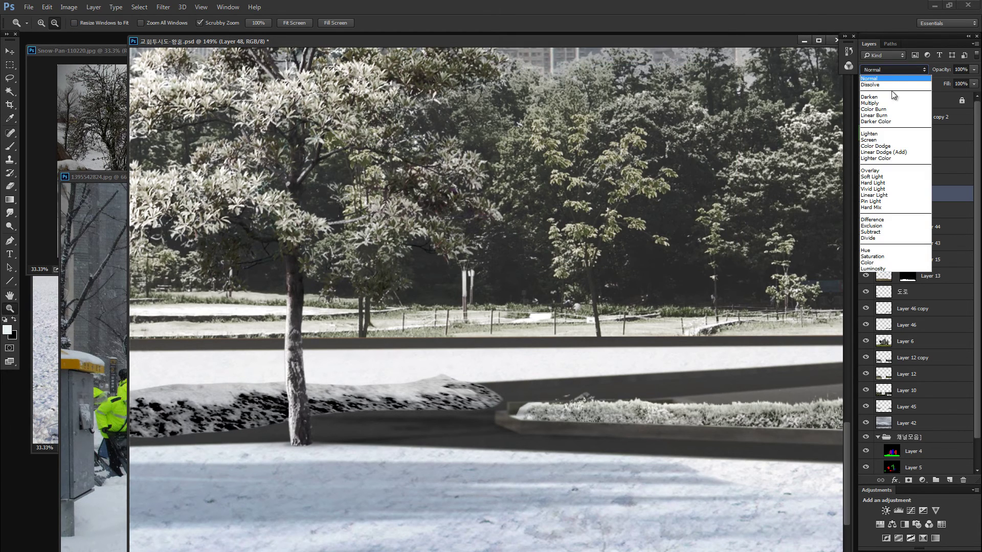
left_click(880, 140)
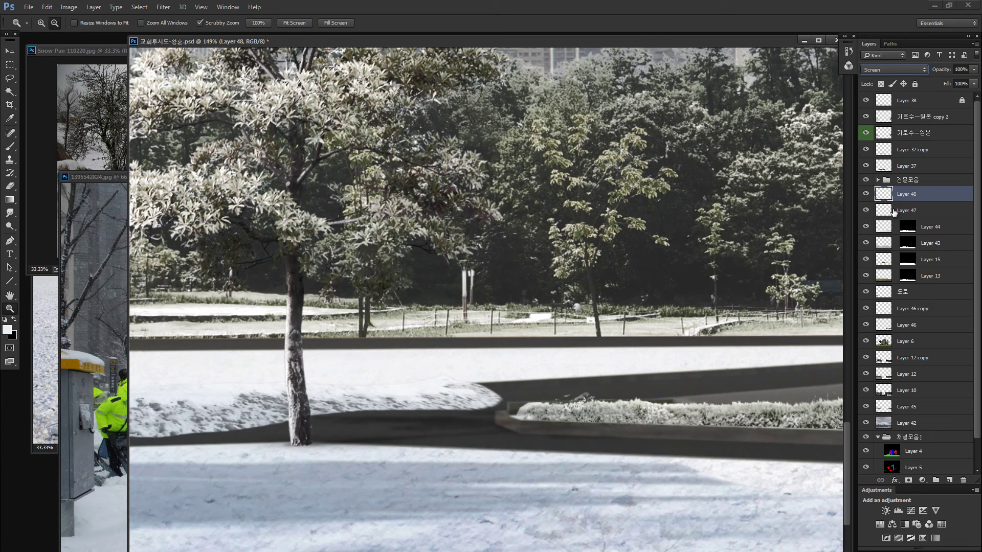
left_click(891, 211)
left_click(866, 195)
left_click(866, 210)
left_click(865, 210)
left_click(863, 196)
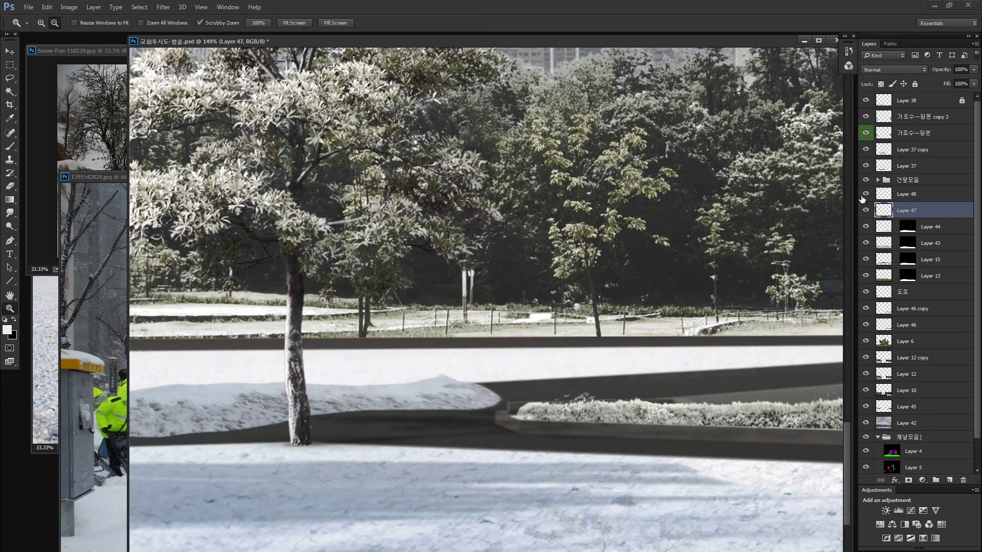
Darken the snow bank on Layer 47 by lowering its lightness in Hue/Saturation.
key("ctrl+u")
mouse_move(520, 275)
left_mouse_down()
mouse_move(551, 275)
mouse_move(508, 275)
left_mouse_up()
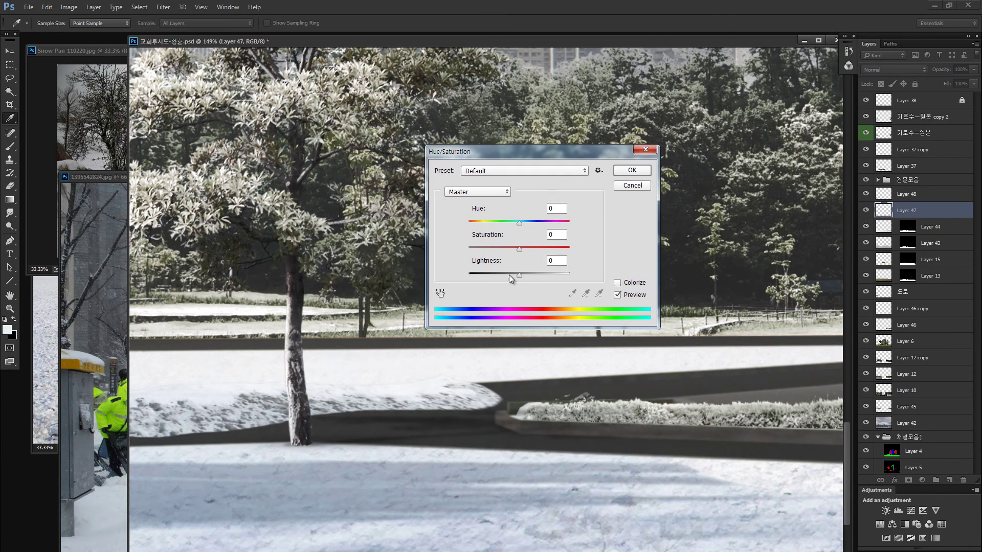
left_click(628, 170)
key("z")
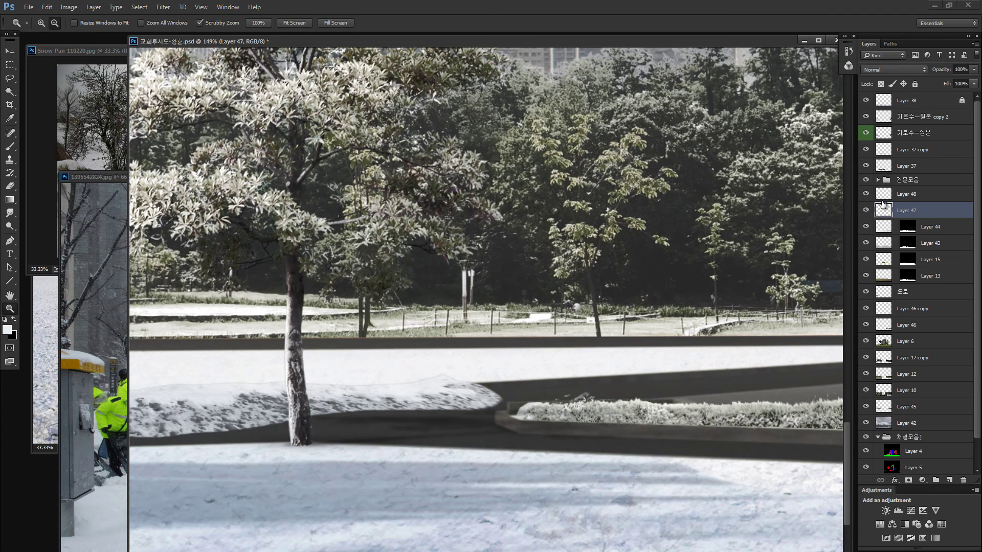
Compare the snow bank with and without Layer 48, and merge Layers 47 and 48 into one.
left_click(866, 194)
left_click(866, 194)
left_click(890, 199, "shift")
key("ctrl+e")
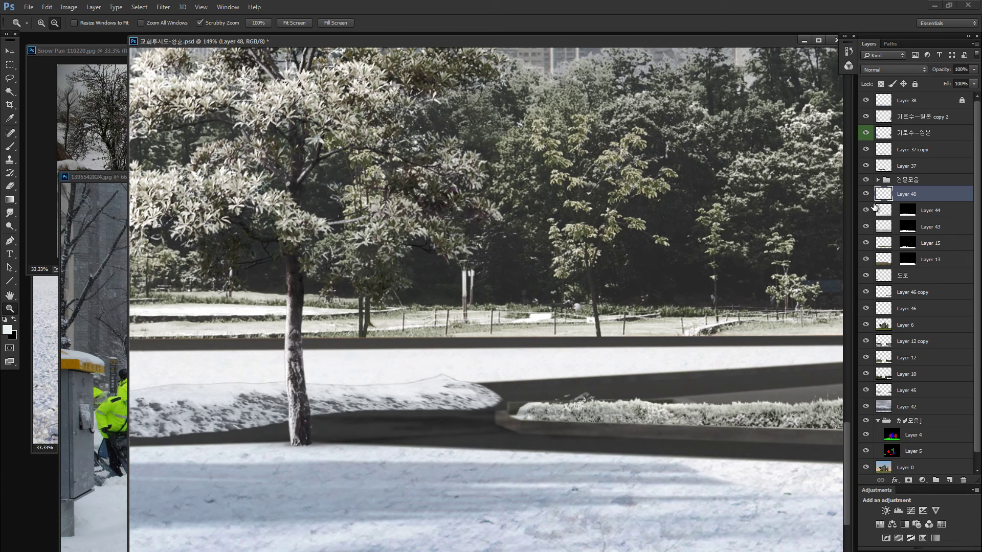
Move the spare snow strip in the sky farther right, closer to the building's glass tower.
key("v")
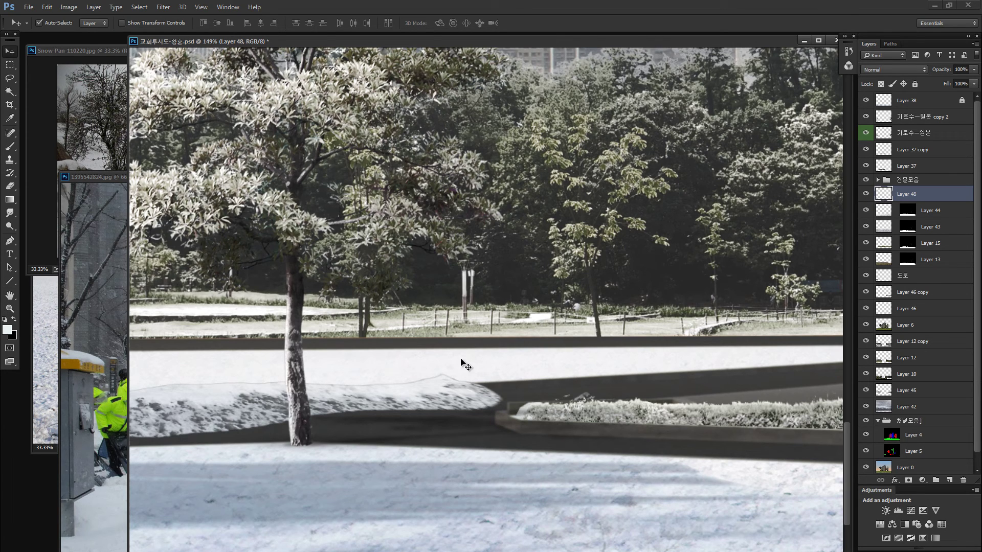
key("ctrl+minus")
key("ctrl+minus")
key("ctrl+minus")
key("ctrl+minus")
key("ctrl+minus")
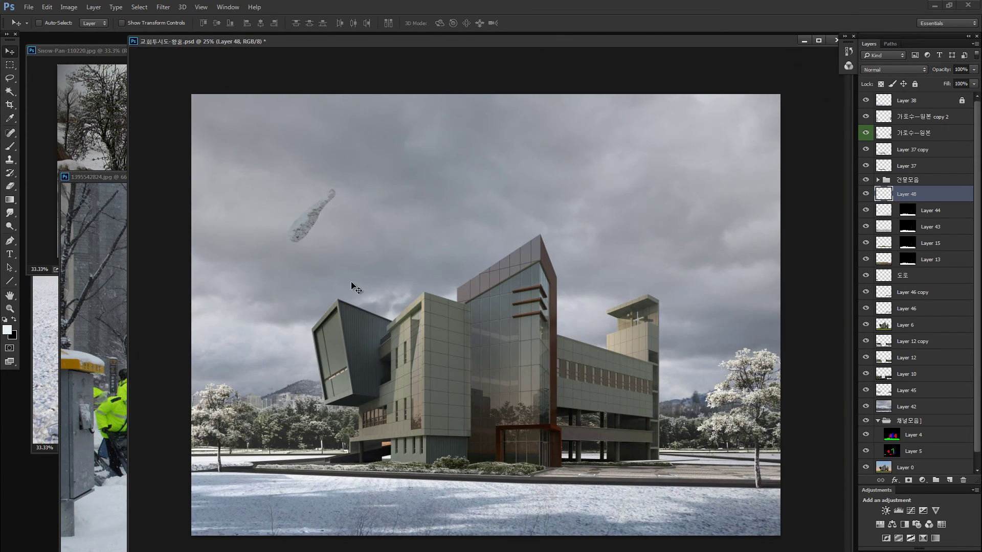
left_click_drag(307, 204, 404, 183)
Erase the thin dark outline along the snow bank's upper edge behind the left tree with the Eraser at 100% opacity.
key("z")
mouse_move(252, 457)
left_mouse_down()
mouse_move(614, 409)
mouse_move(692, 375)
left_mouse_up()
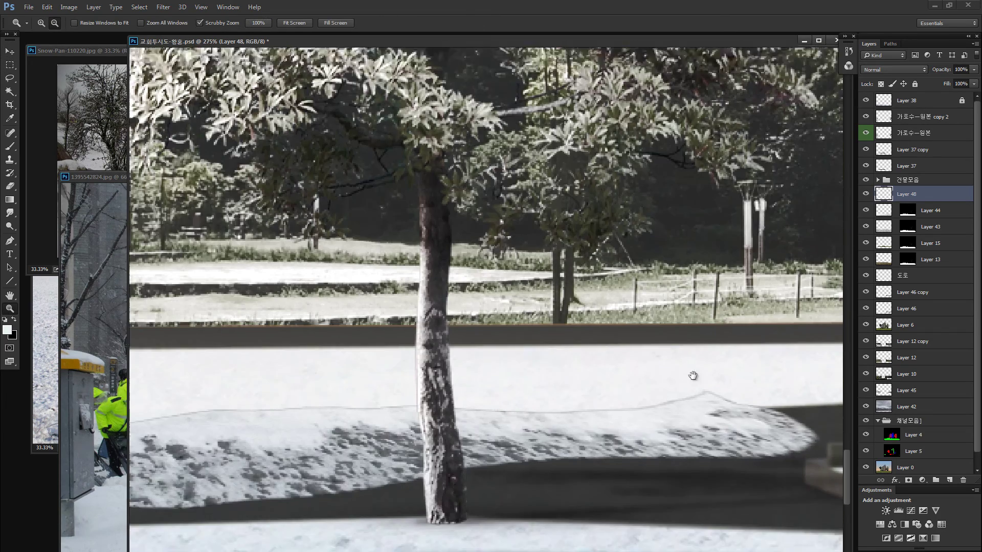
key("e")
left_click_drag(327, 344, 249, 345)
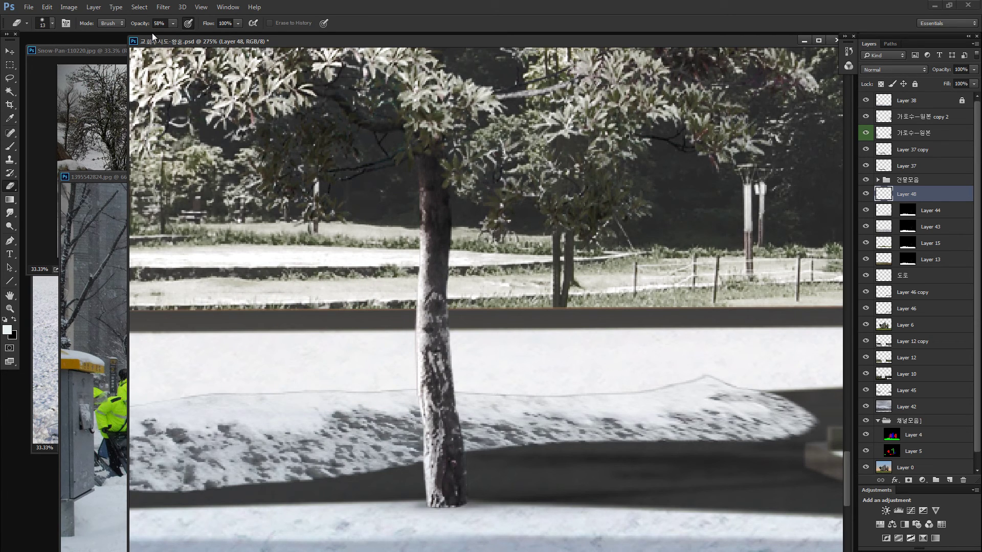
mouse_move(154, 394)
left_mouse_down()
mouse_move(137, 398)
mouse_move(621, 392)
left_mouse_up()
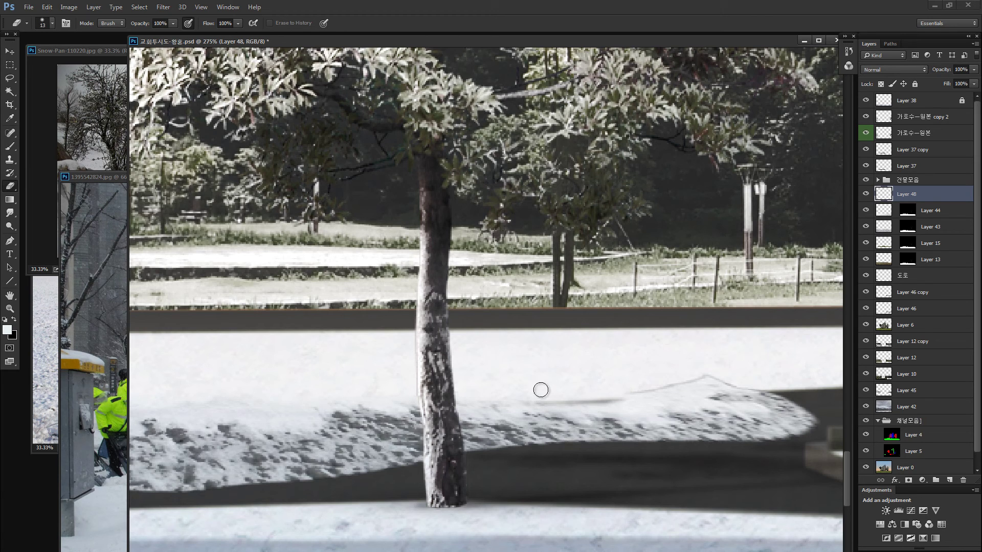
key("ctrl+z")
mouse_move(129, 404)
left_mouse_down()
mouse_move(432, 384)
mouse_move(618, 391)
mouse_move(708, 377)
mouse_move(771, 391)
left_mouse_up()
Soften the snow bank's lower edge along the road with a resized Eraser, out to its pointed end.
left_click_drag(515, 507, 543, 503)
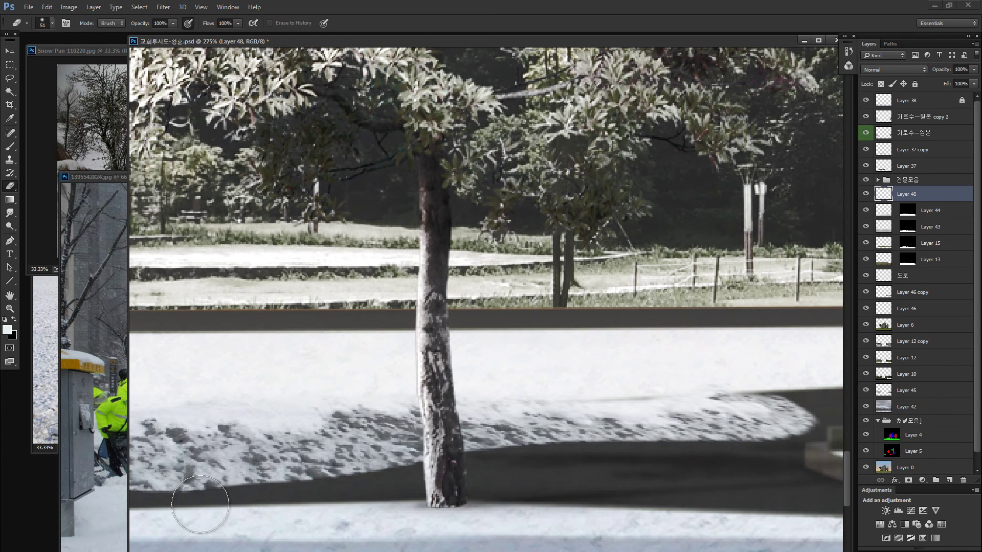
mouse_move(190, 498)
left_mouse_down()
mouse_move(149, 507)
mouse_move(218, 520)
mouse_move(221, 512)
mouse_move(324, 515)
mouse_move(366, 507)
mouse_move(263, 510)
mouse_move(527, 469)
mouse_move(681, 473)
mouse_move(825, 451)
mouse_move(713, 474)
mouse_move(637, 475)
left_mouse_up()
right_click(616, 466, "alt")
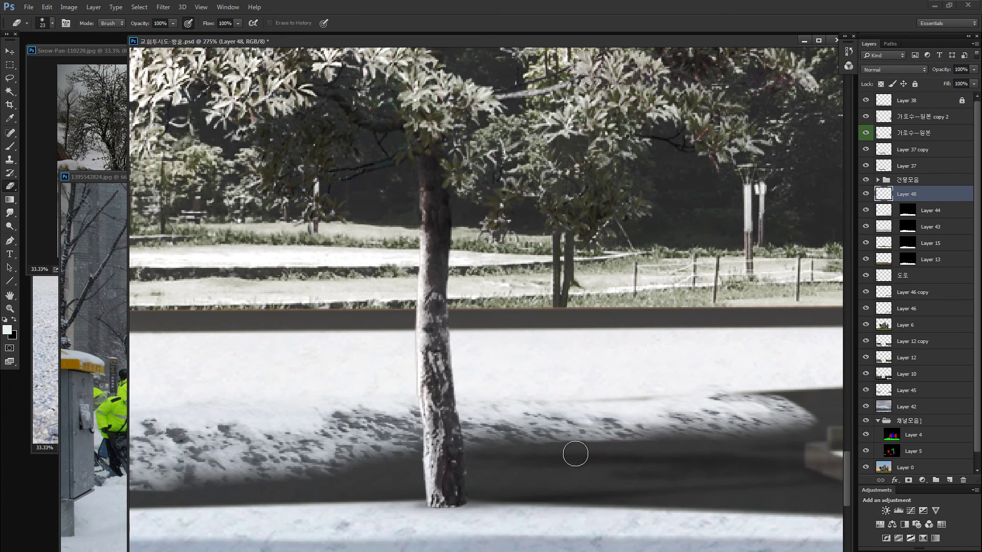
mouse_move(550, 453)
left_mouse_down()
mouse_move(539, 456)
mouse_move(568, 437)
mouse_move(647, 449)
mouse_move(804, 435)
left_mouse_up()
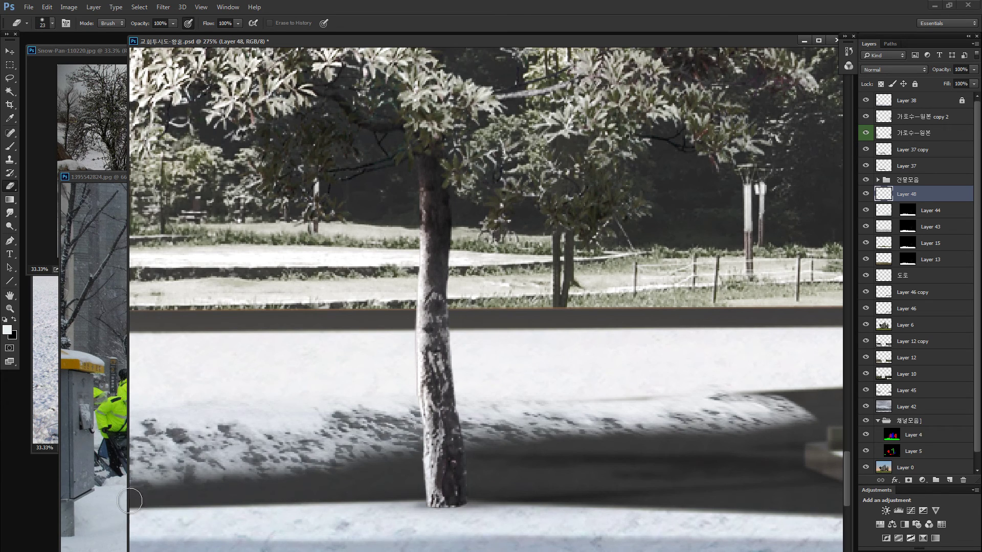
scroll(237, 481, "down", 1)
key("ctrl+t")
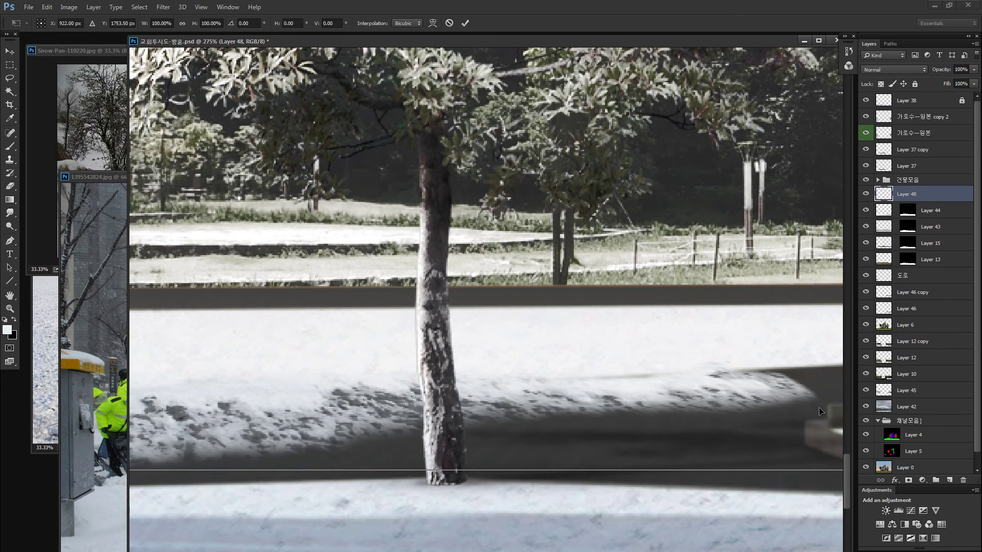
left_click_drag(564, 385, 303, 392)
key("Escape")
key("ctrl+0")
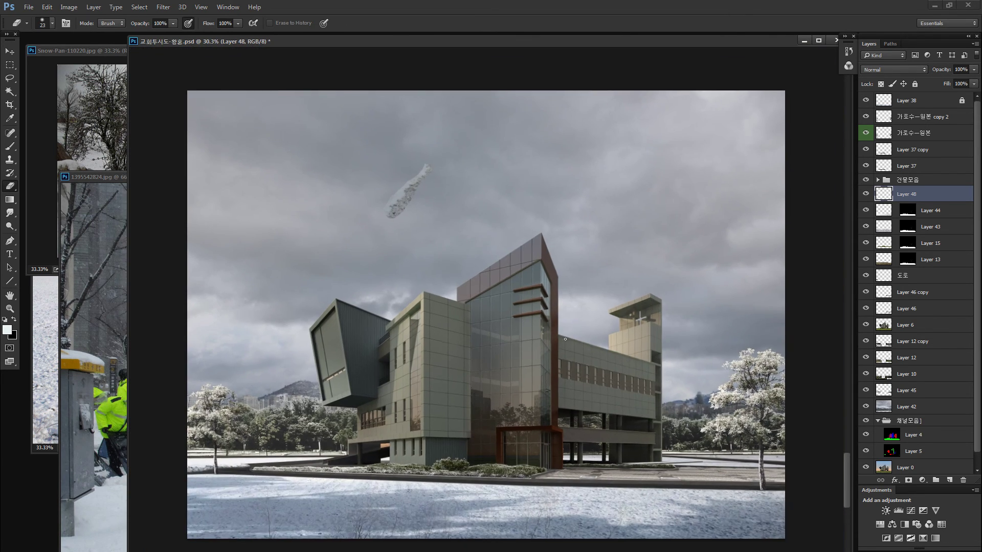
Select the spare snow strip in the sky and delete it from Layer 48.
key("ctrl+minus")
key("m")
mouse_move(300, 121)
left_mouse_down()
mouse_move(370, 202)
mouse_move(494, 257)
left_mouse_up()
left_click_drag(421, 244, 453, 239, "ctrl")
key("Delete")
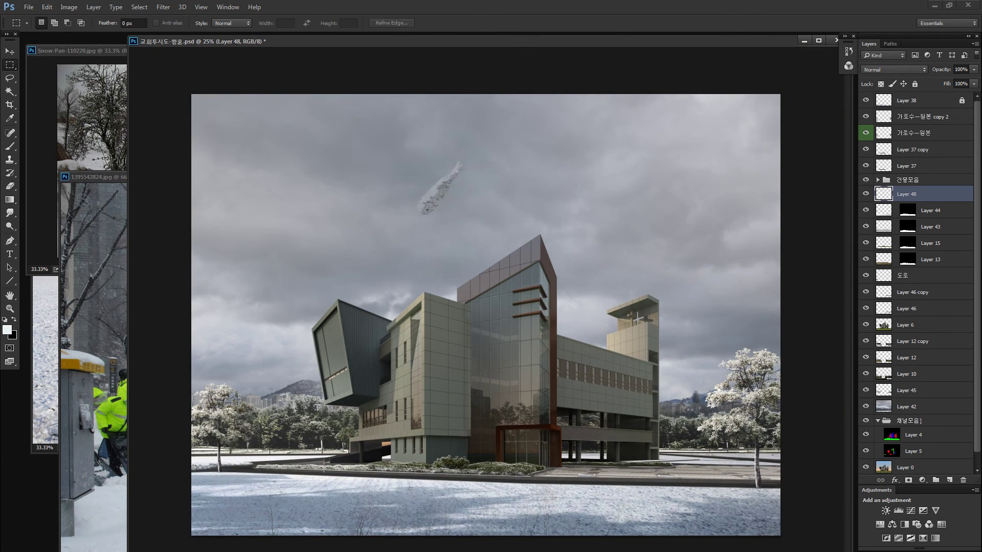
Scale the snow bank behind the left tree to 94.54% width and skew it vertically by 1.10 to follow the road.
key("alt+space")
left_click_drag(236, 464, 381, 452)
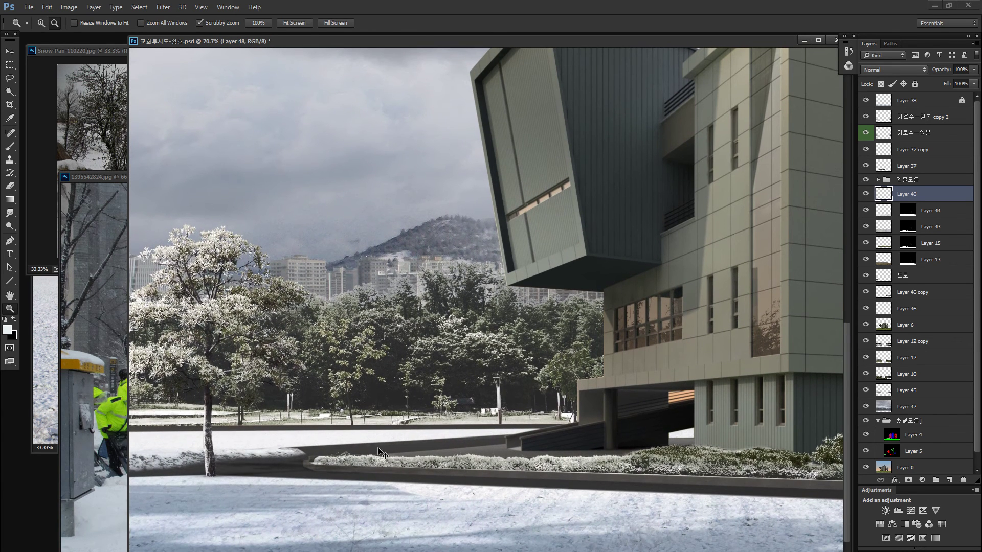
key("ctrl+t")
left_click_drag(306, 460, 294, 455)
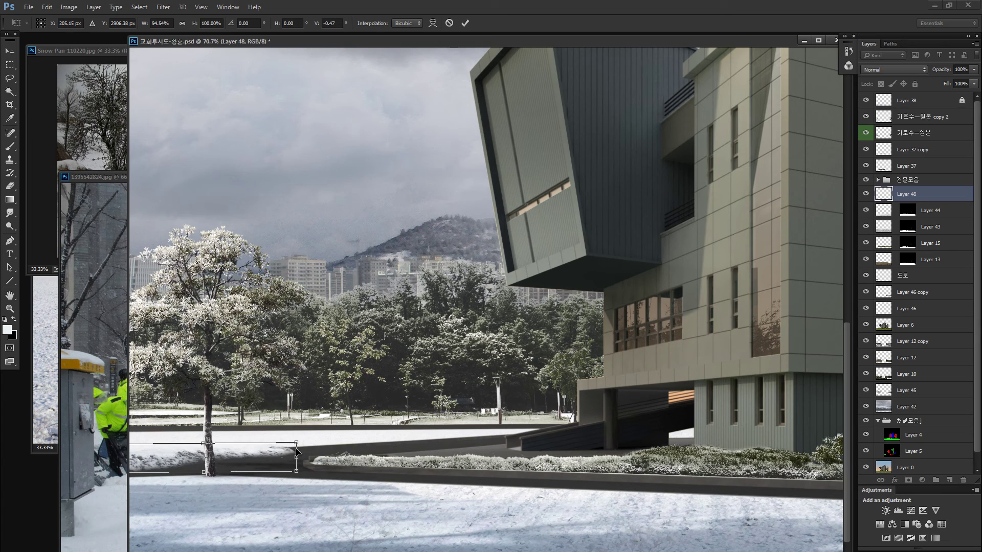
mouse_move(158, 460)
left_mouse_down()
mouse_move(192, 458)
mouse_move(162, 461)
left_mouse_up()
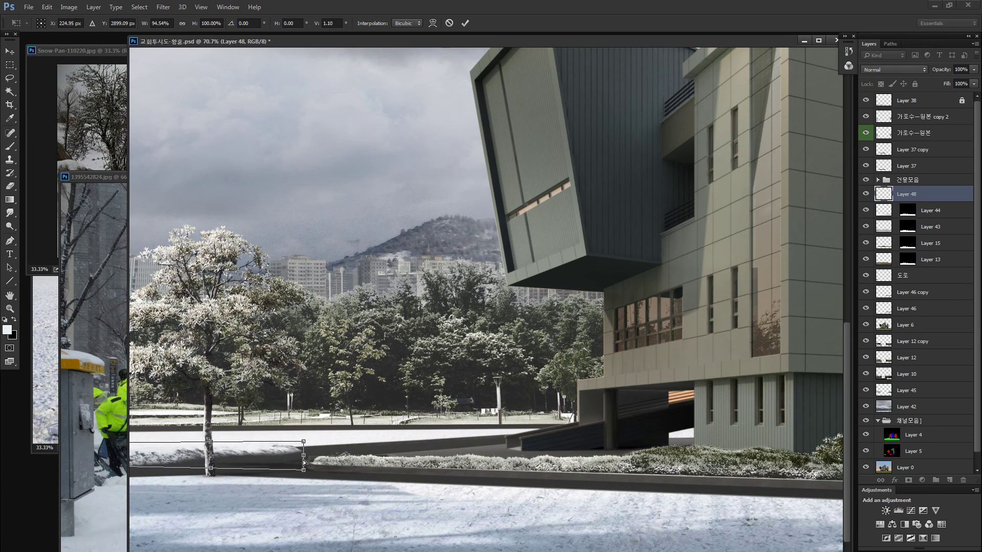
key("Return")
key("z")
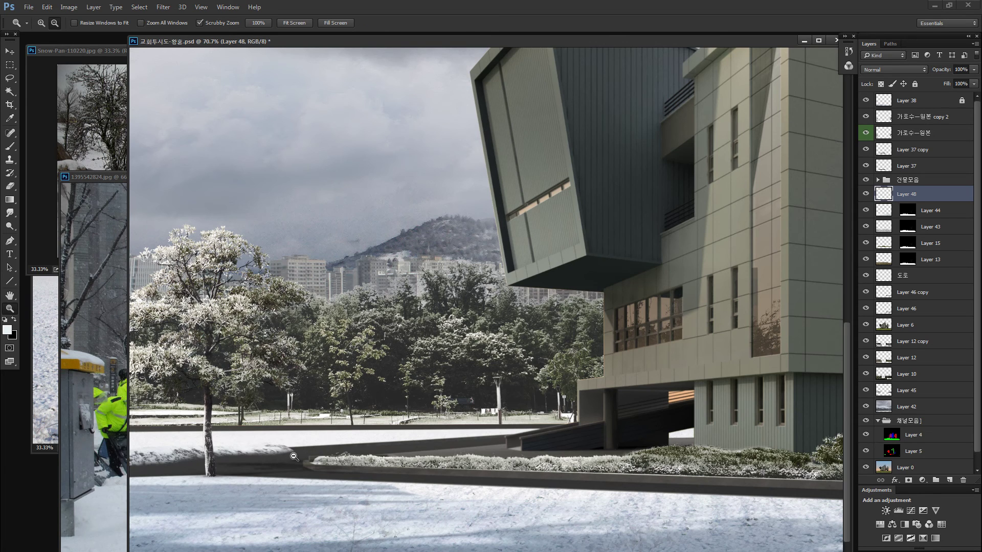
Adjust the brightness and contrast of the snow bank layer.
key("alt+i")
key("j")
key("c")
left_click_drag(616, 235, 619, 209)
left_click(680, 199)
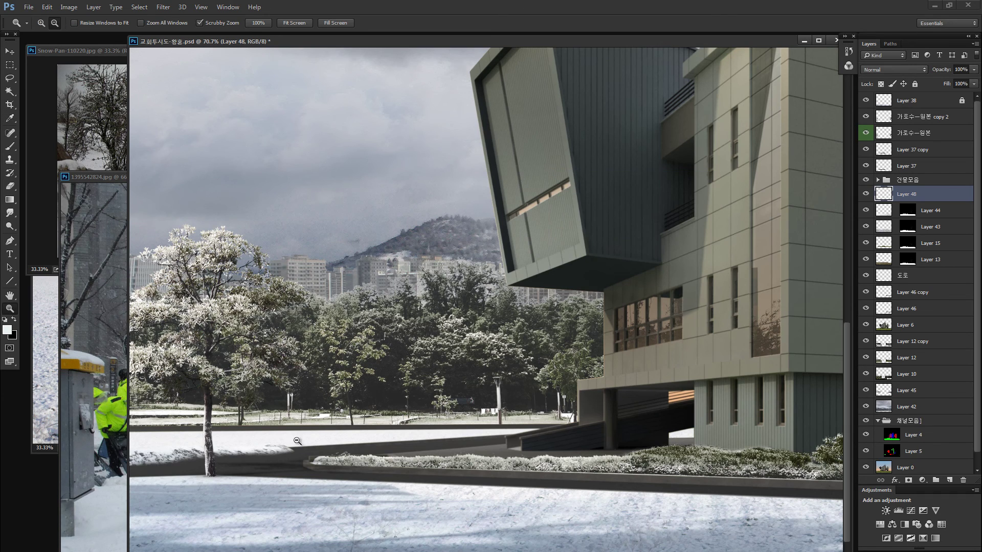
Set the Lasso feather to 5 px for selecting parts of the snow bank.
left_click_drag(267, 453, 290, 451)
left_click_drag(411, 448, 466, 445)
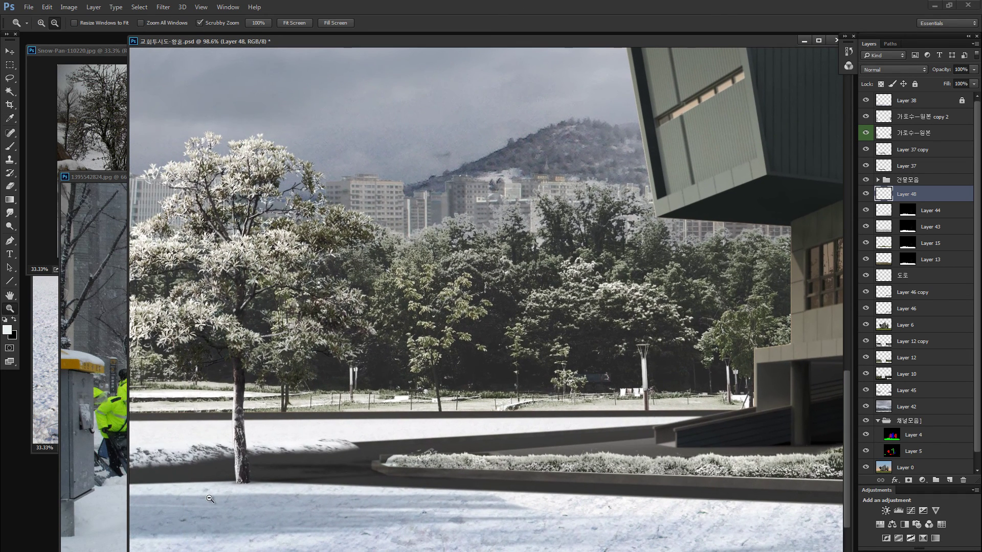
key("e")
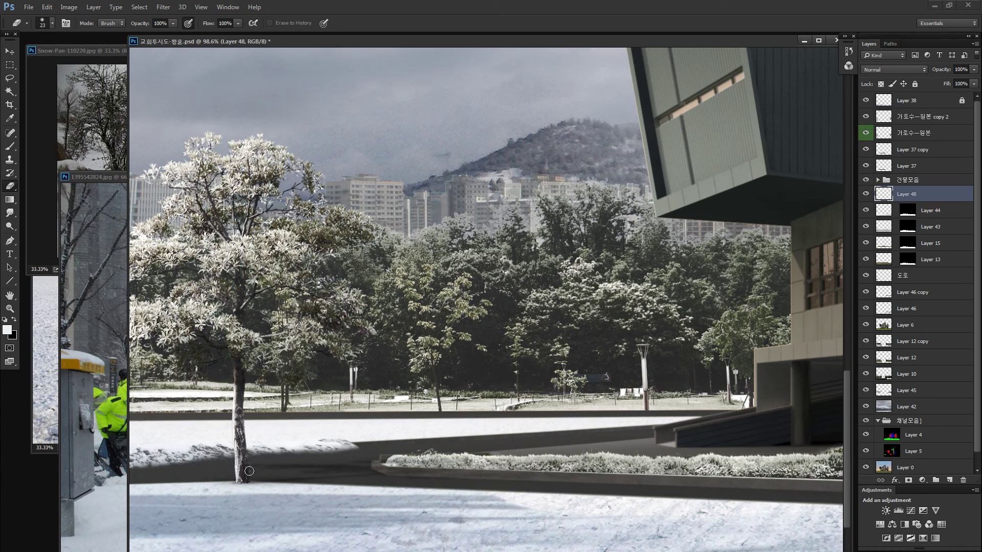
key("l")
mouse_move(298, 415)
left_mouse_down()
mouse_move(137, 445)
mouse_move(155, 461)
mouse_move(329, 475)
mouse_move(307, 404)
left_mouse_up()
key("Return")
type("5")
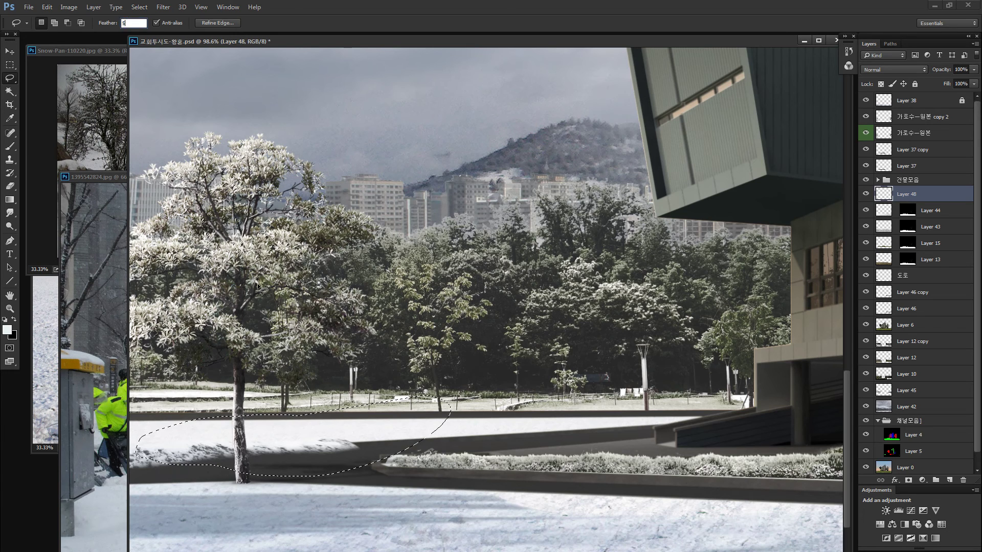
key("Return")
Copy a section of the snow bank to the road edge near the building's ramp and fit it with Free Transform.
mouse_move(245, 404)
left_mouse_down()
mouse_move(225, 408)
mouse_move(202, 465)
mouse_move(251, 435)
left_mouse_up()
mouse_move(251, 443)
left_mouse_down()
mouse_move(614, 441)
mouse_move(616, 420)
mouse_move(580, 430)
mouse_move(618, 433)
left_mouse_up()
key("ctrl+t")
key("Return")
key("z")
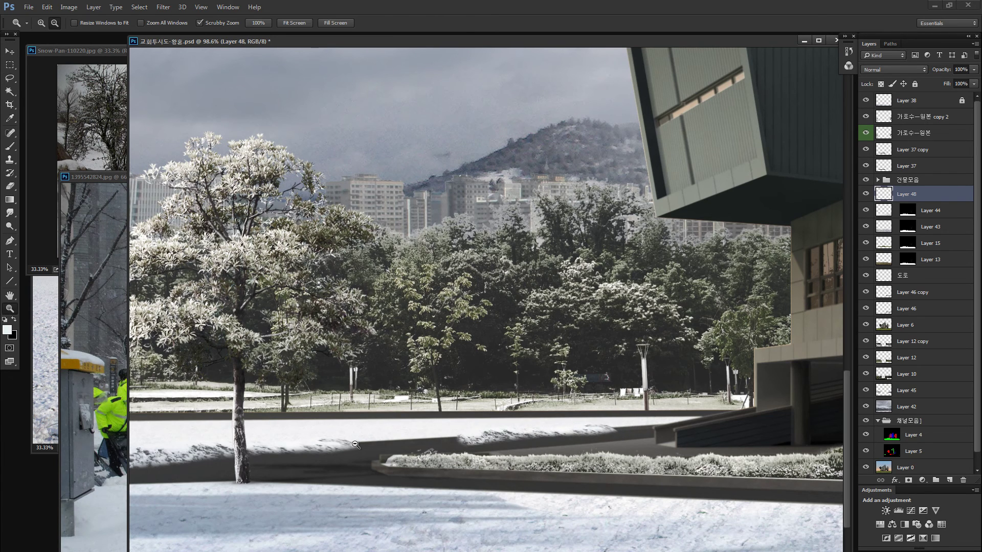
Copy smaller snow bank pieces to fill the gap along the road edge and extend the bank toward the ramp.
key("l")
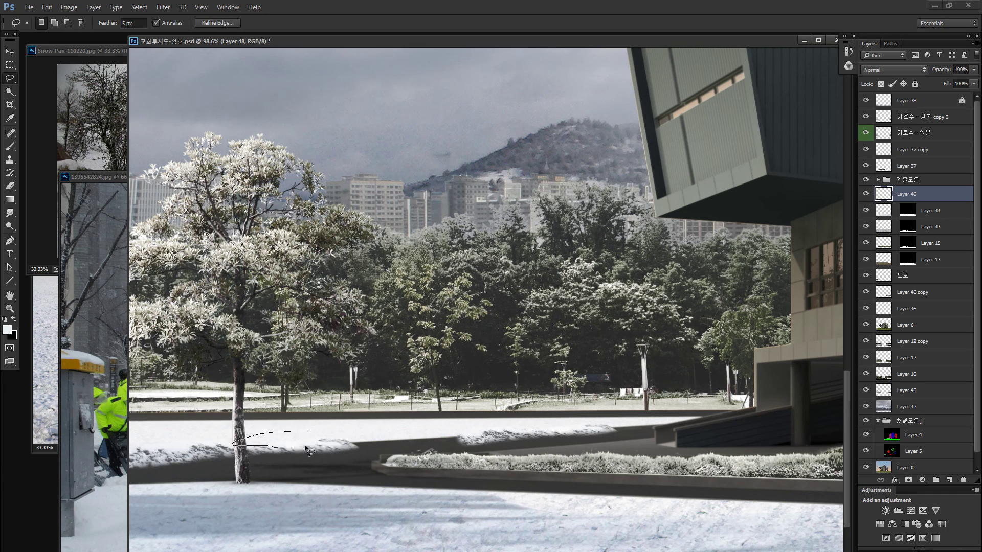
mouse_move(313, 437)
left_mouse_down()
mouse_move(407, 433)
mouse_move(400, 433)
left_mouse_up()
key("ctrl+d")
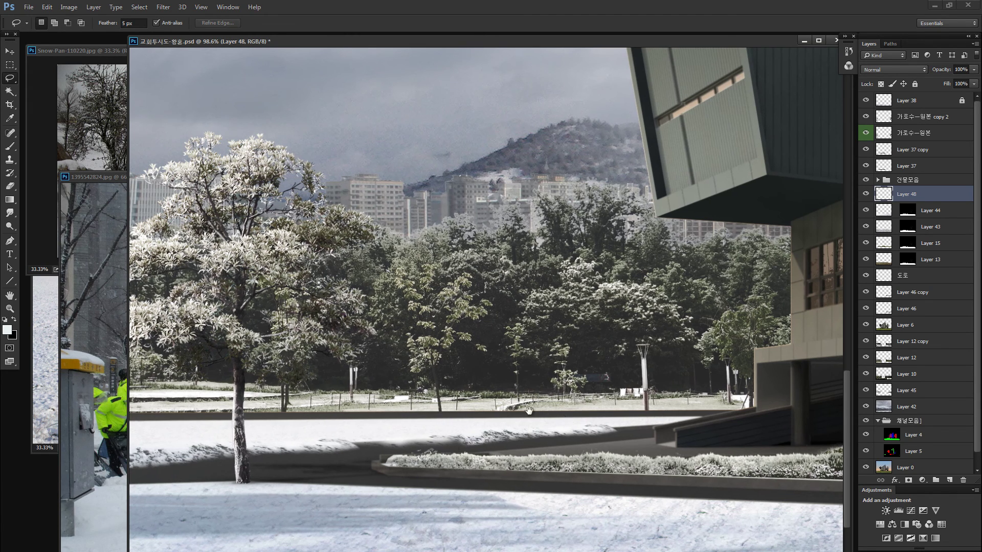
left_click_drag(529, 411, 375, 422)
mouse_move(461, 425)
left_mouse_down()
mouse_move(440, 448)
mouse_move(446, 436)
left_mouse_up()
mouse_move(433, 433)
left_mouse_down()
mouse_move(498, 434)
mouse_move(457, 435)
left_mouse_up()
left_click_drag(255, 430, 410, 422)
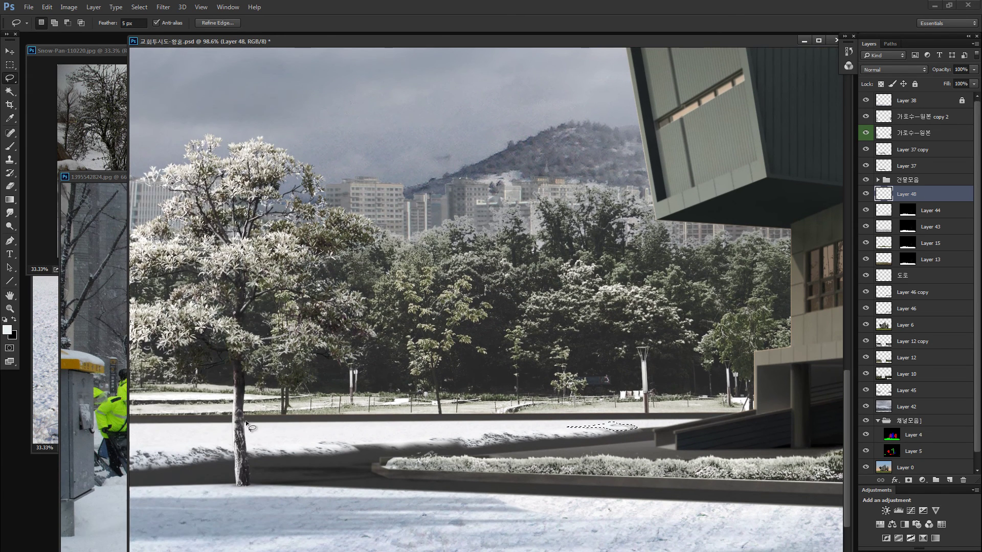
Copy the snow bank beside the left tree up to the far road's upper edge and transform it to fit.
scroll(184, 444, "down", 1)
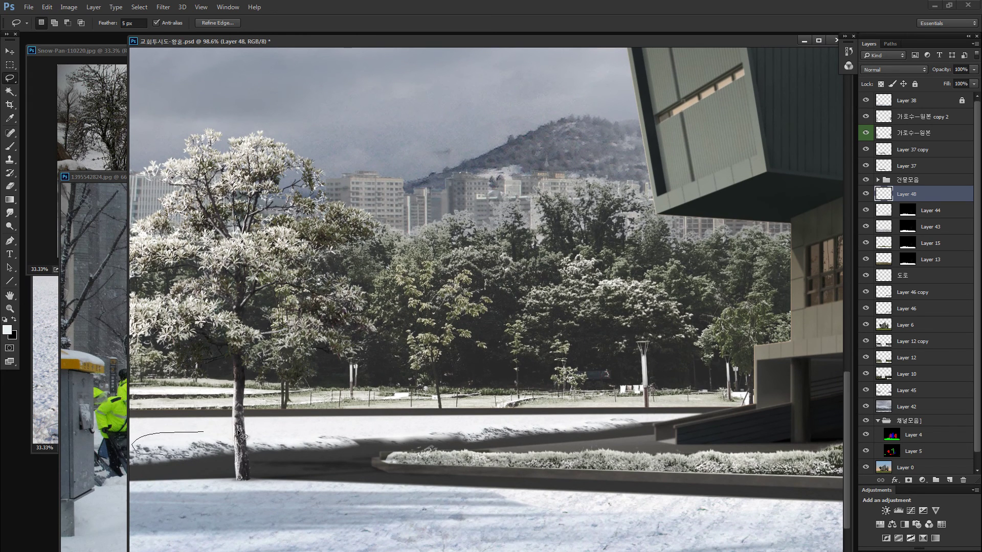
mouse_move(324, 444)
left_mouse_down()
mouse_move(432, 394)
mouse_move(394, 385)
mouse_move(264, 397)
mouse_move(262, 416)
mouse_move(202, 409)
mouse_move(245, 393)
left_mouse_up()
key("ctrl+t")
key("Return")
Repeat the snow bank copies along the far road's upper edge up to the building's ramp.
mouse_move(189, 408)
left_mouse_down()
mouse_move(333, 406)
mouse_move(293, 408)
left_mouse_up()
mouse_move(263, 423)
left_mouse_down()
mouse_move(226, 419)
mouse_move(240, 413)
left_mouse_up()
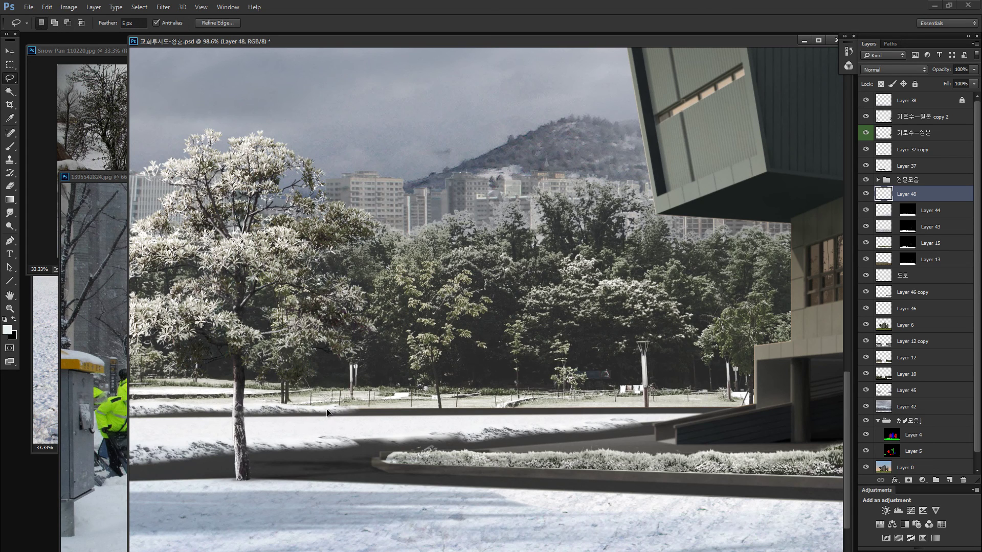
mouse_move(318, 412)
left_mouse_down()
mouse_move(633, 411)
mouse_move(586, 400)
mouse_move(689, 410)
left_mouse_up()
key("ctrl+t")
key("Return")
key("l")
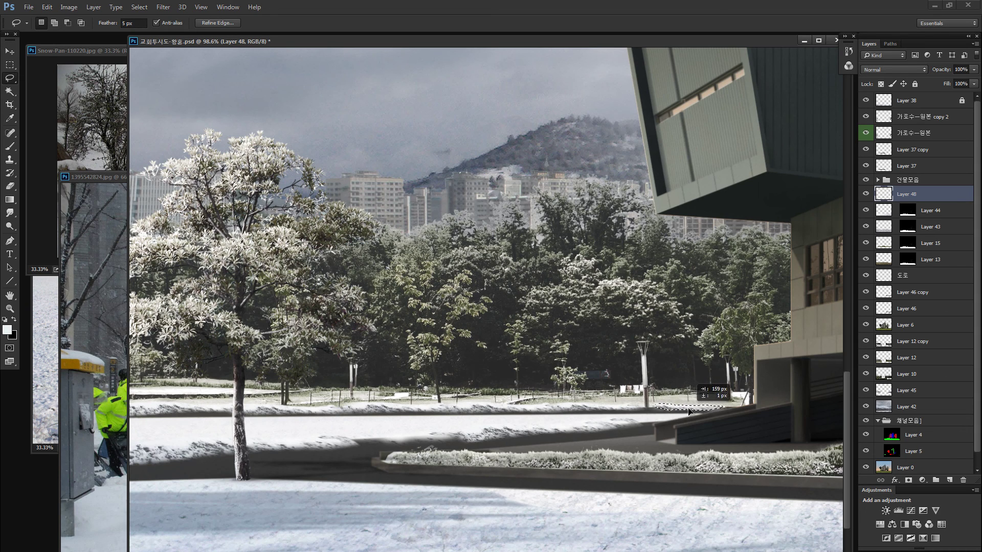
Examine the road edges and Layer 44's mask, comparing the scene without the mask and viewing the mask alone.
scroll(679, 388, "down", 2)
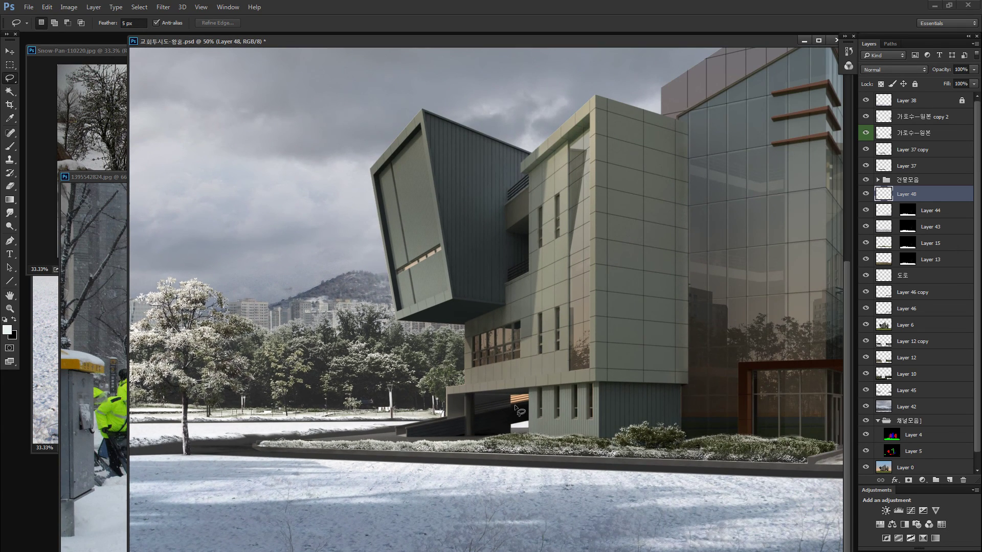
left_click_drag(667, 483, 553, 487)
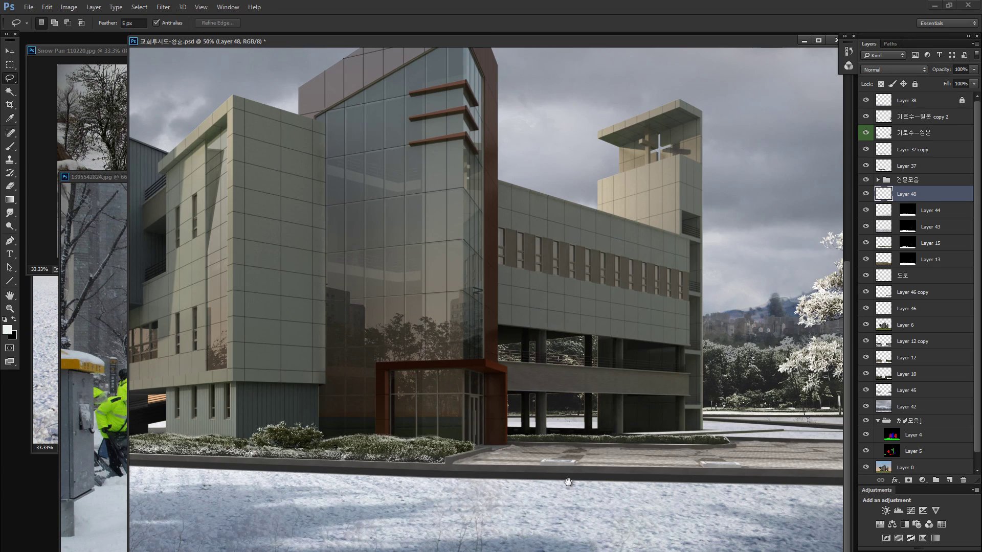
scroll(358, 483, "left", 7)
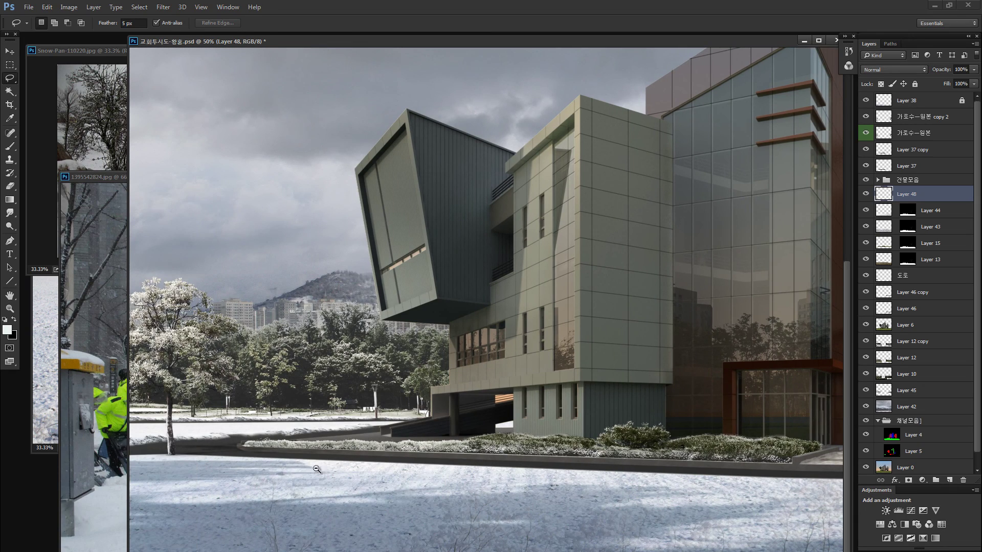
key("z")
left_click_drag(317, 469, 425, 474)
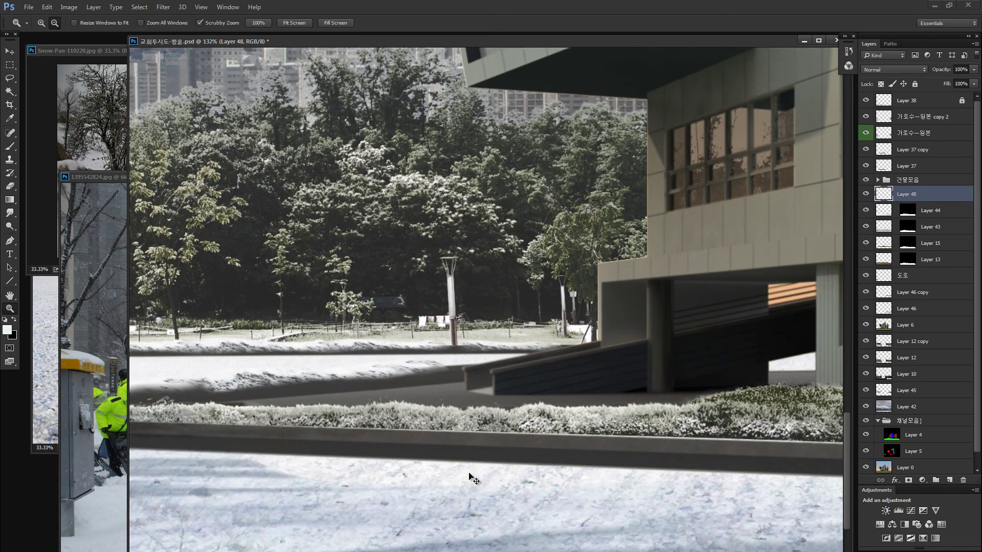
key("v")
left_click(962, 210)
left_click(909, 214, "shift")
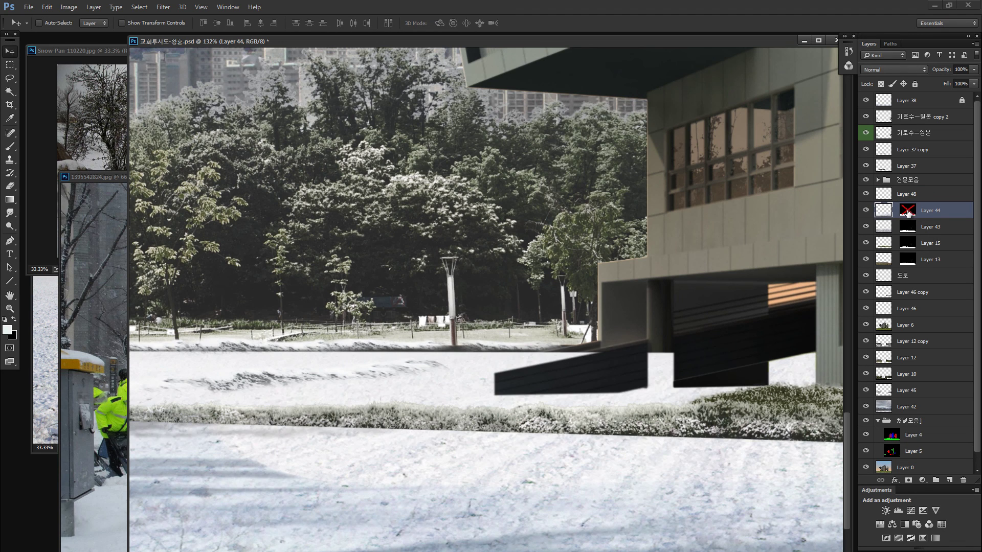
left_click(908, 215, "shift")
left_click(910, 214, "alt")
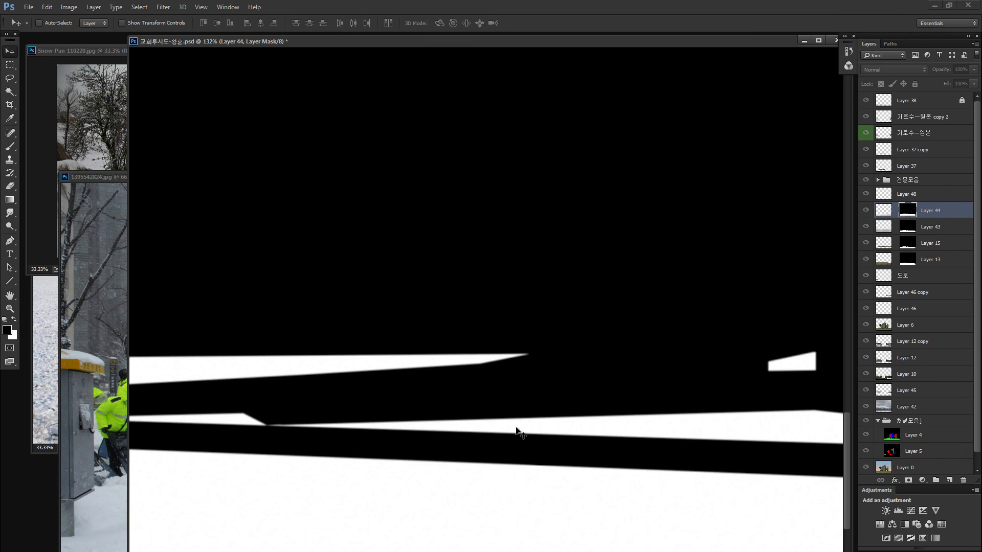
left_click(909, 214, "alt")
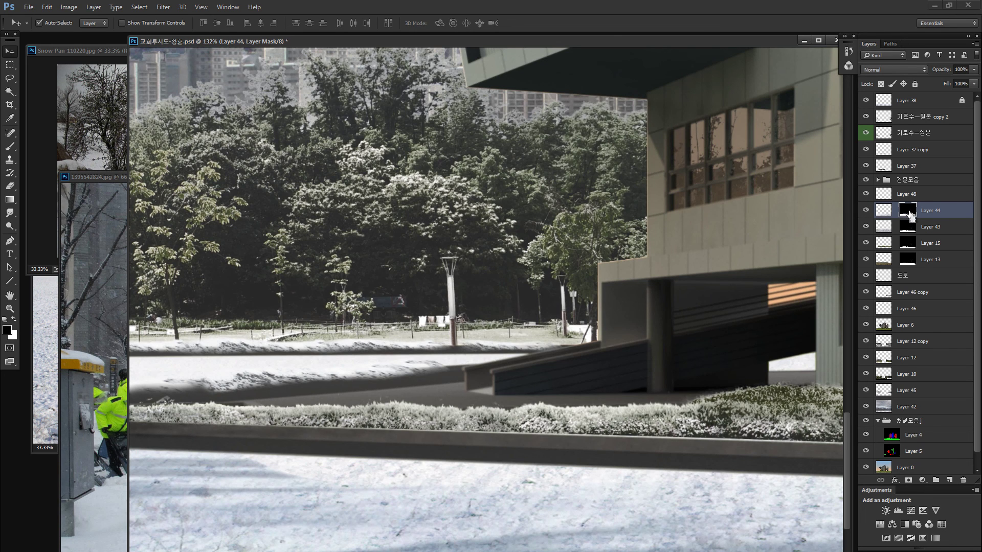
Set up a soft round Brush with 0% hardness and a 23 px size, using white as the foreground color.
key("b")
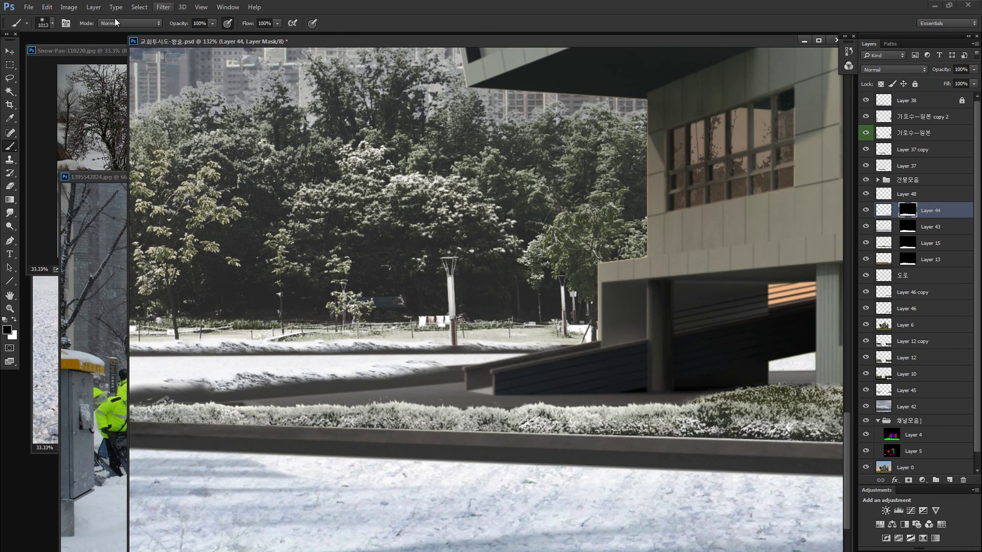
left_click_drag(333, 238, 192, 238)
left_click_drag(412, 301, 333, 300)
left_click(52, 24)
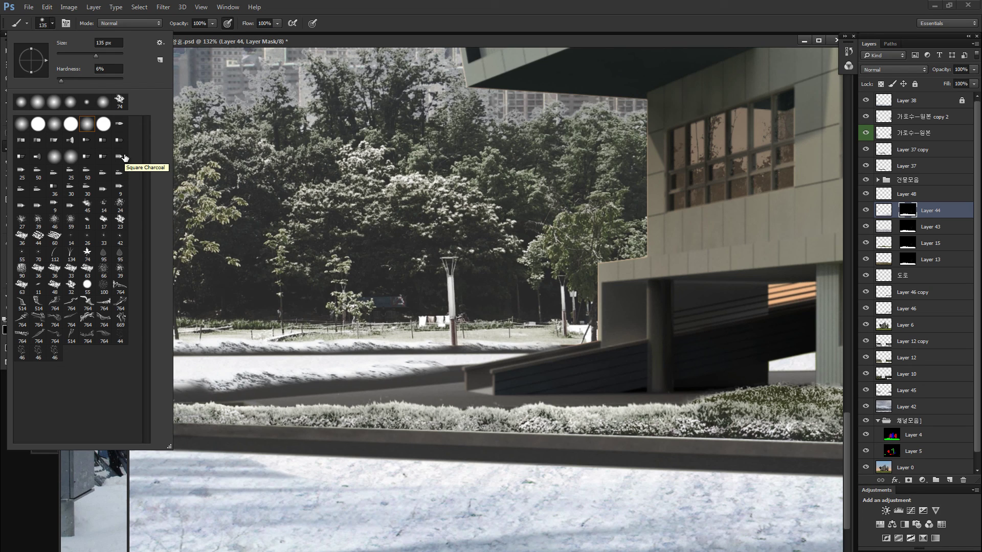
left_click(87, 129)
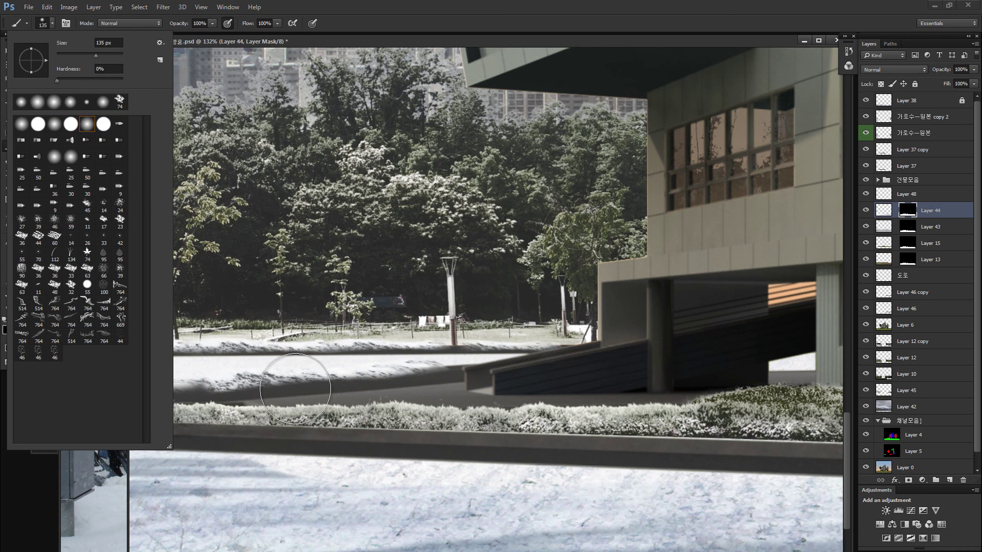
left_click(296, 389)
mouse_move(336, 451)
left_mouse_down()
mouse_move(299, 452)
mouse_move(342, 458)
mouse_move(325, 464)
mouse_move(304, 460)
mouse_move(373, 454)
left_mouse_up()
key("x")
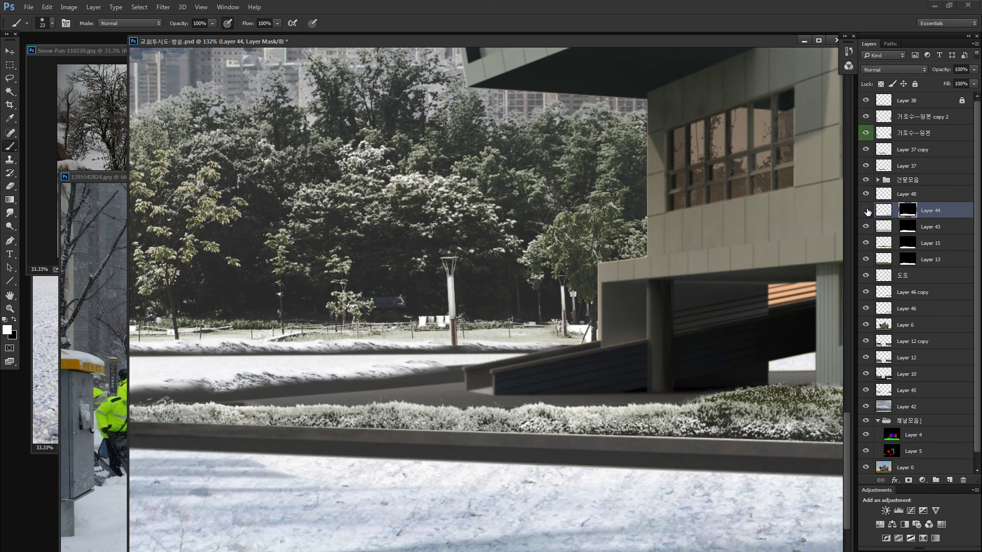
Compare the scene with and without Layer 44 and its mask around the left tree.
left_click(867, 211)
left_click(867, 211)
left_click_drag(390, 426, 627, 377)
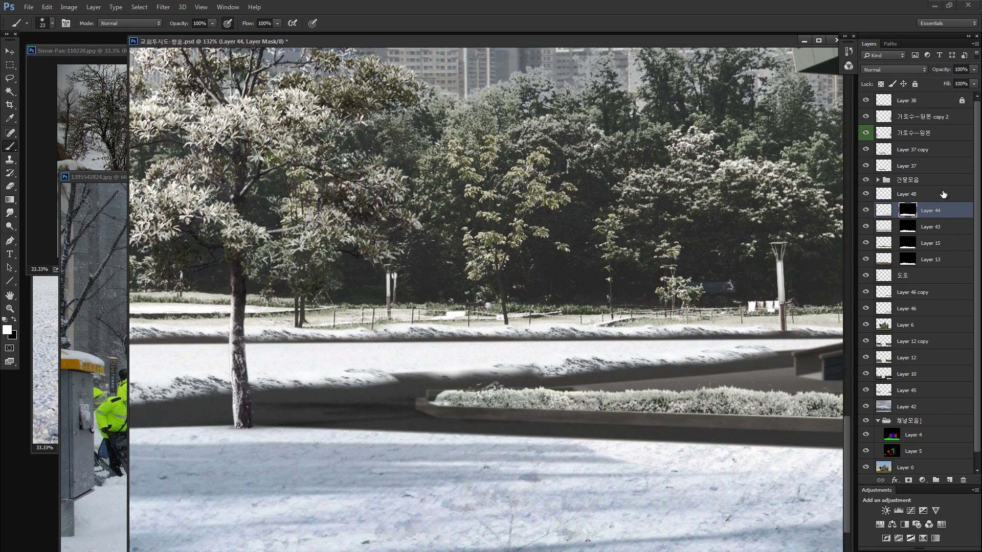
left_click(910, 211, "shift")
left_click(909, 212, "shift")
left_click(909, 212, "alt")
left_click(910, 213, "alt")
Inspect Layer 44 isolated with its mask disabled, and restore all layers and the mask in the full view.
left_click(866, 210, "alt")
left_click(910, 211, "shift")
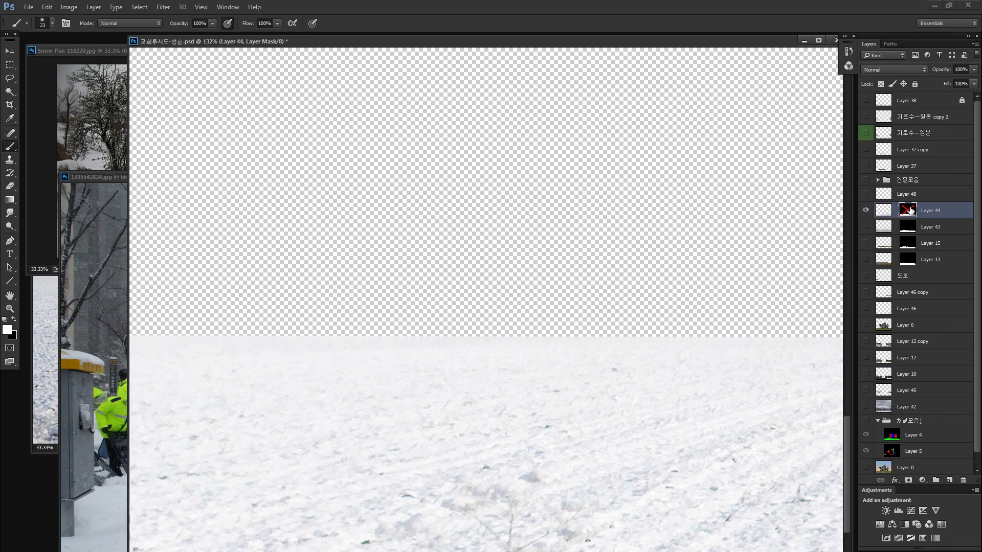
key("ctrl+minus")
key("ctrl+minus")
key("ctrl+minus")
key("ctrl+minus")
key("ctrl+minus")
left_click(866, 210, "alt")
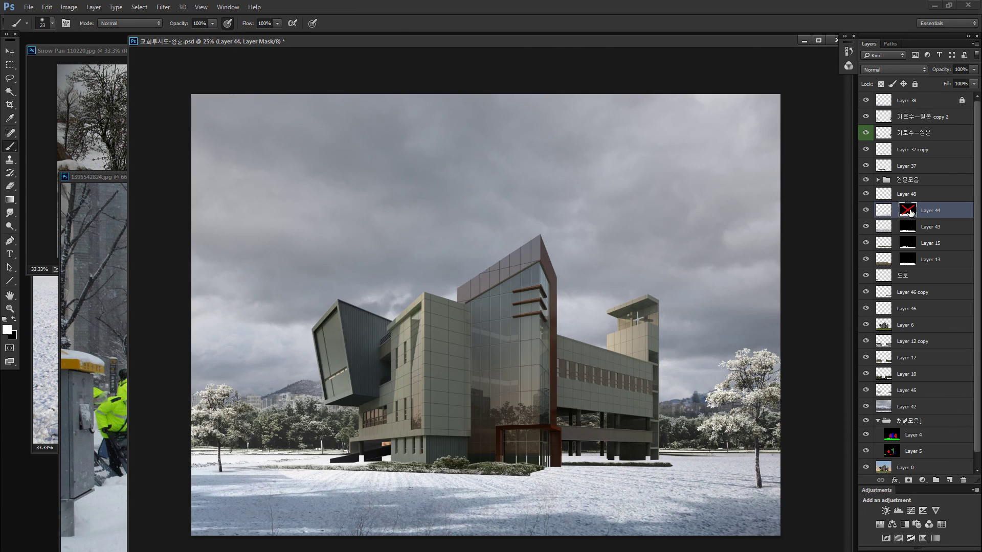
left_click(908, 212, "shift")
Paint white on Layer 44's mask along the foreground snow's edge to make its border with the road irregular.
key("z")
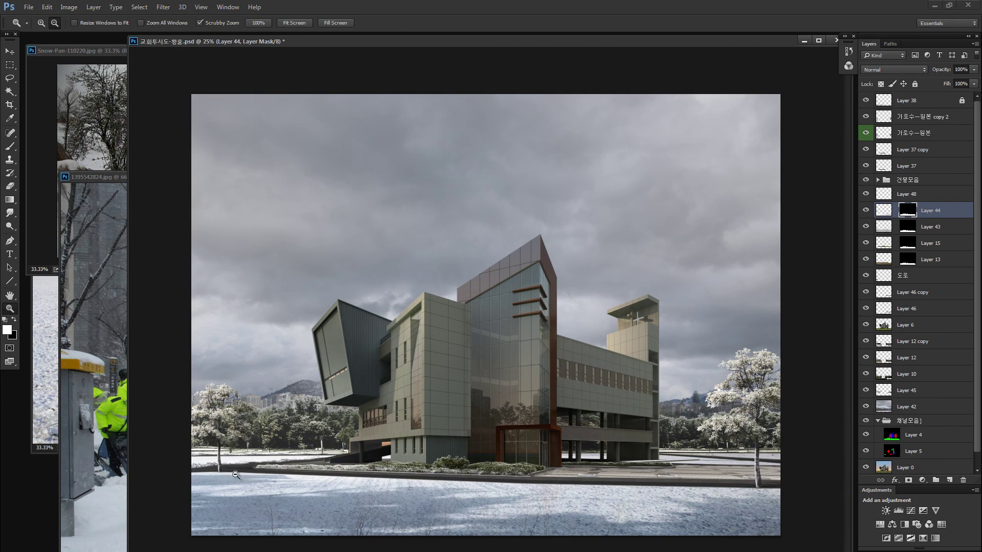
left_click_drag(234, 472, 449, 470)
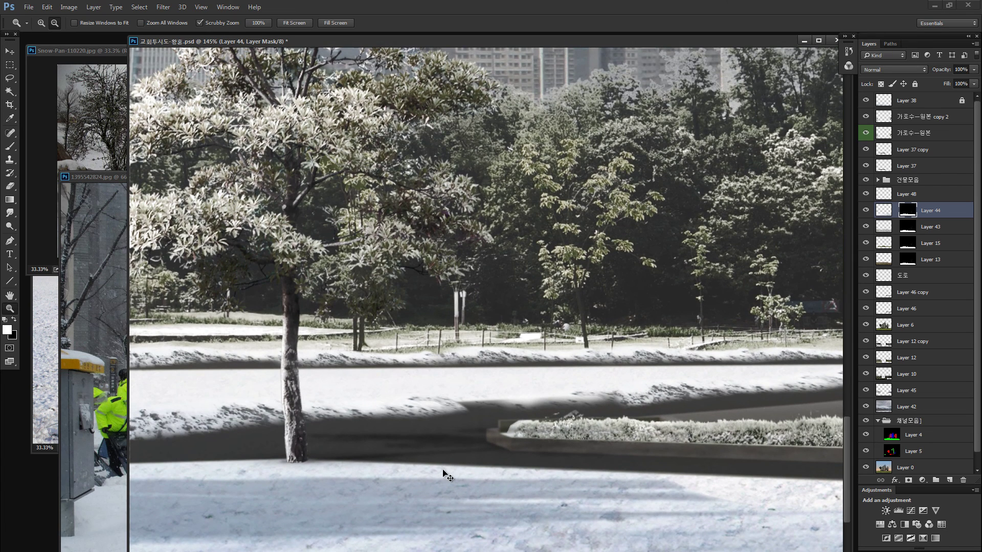
key("b")
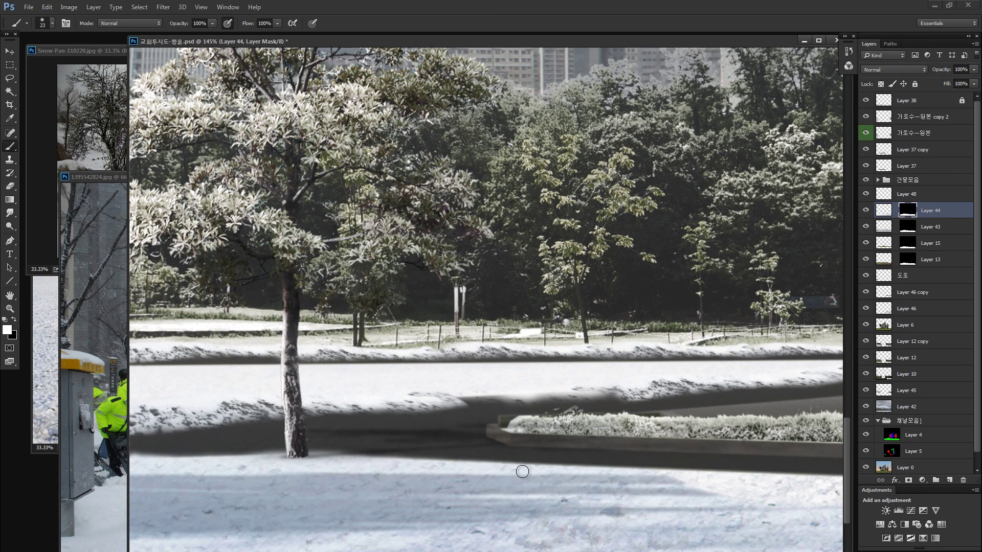
left_click_drag(523, 471, 340, 473)
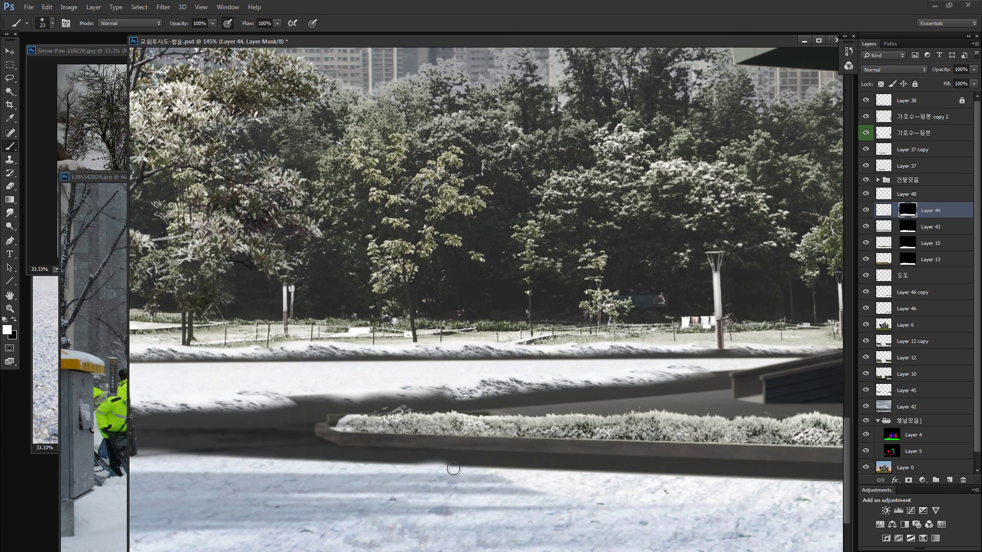
mouse_move(453, 469)
left_mouse_down()
mouse_move(656, 482)
mouse_move(340, 496)
mouse_move(432, 489)
mouse_move(539, 498)
mouse_move(503, 487)
left_mouse_up()
left_click_drag(504, 491, 183, 498)
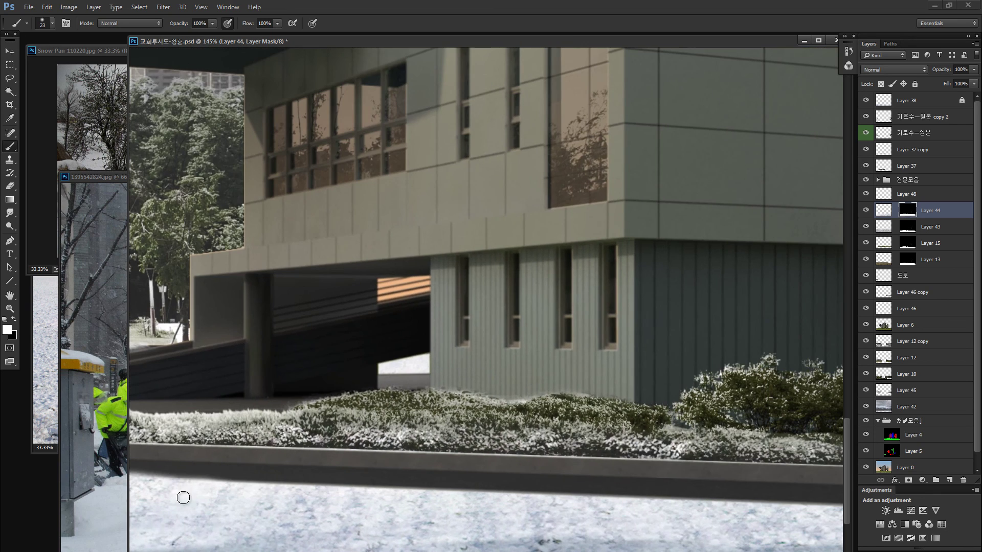